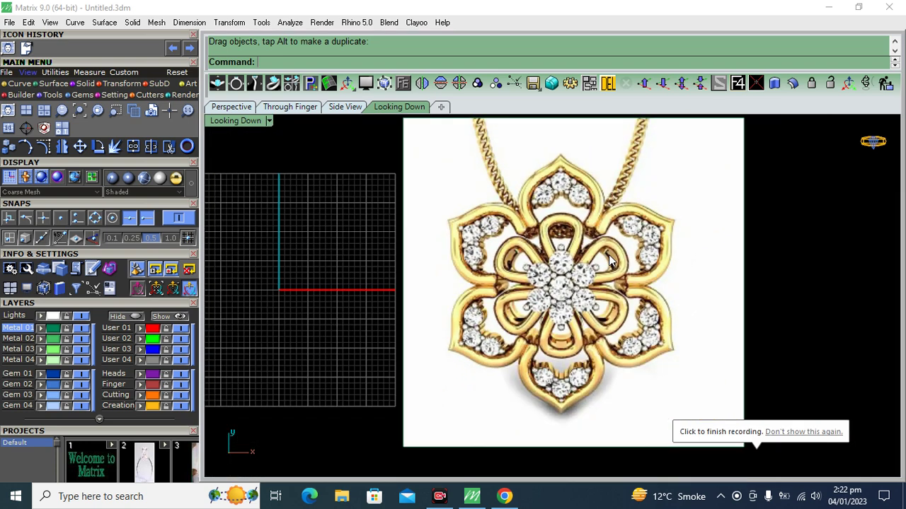
scroll(594, 315, "up", 1)
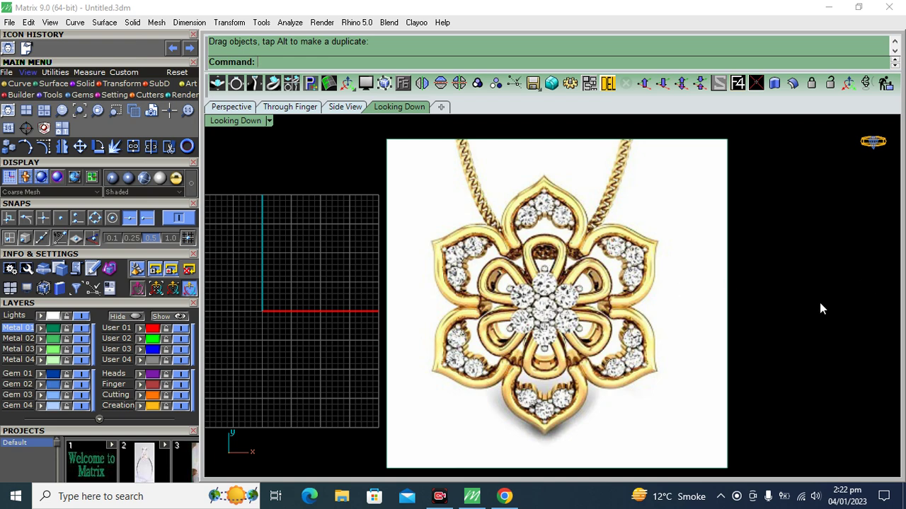
Zoom and pan over the reference pendant image to inspect the central diamond cluster, then open the Curve tools.
scroll(559, 206, "up", 3)
scroll(559, 207, "up", 1)
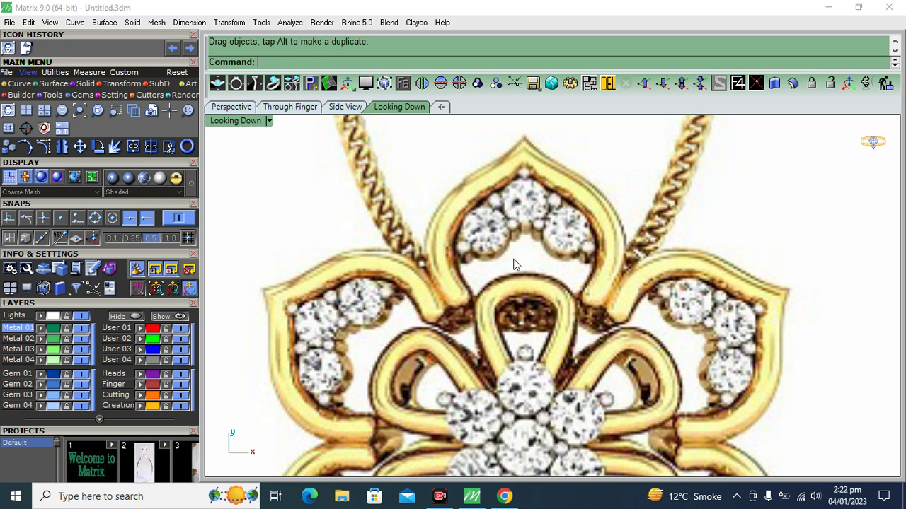
scroll(485, 213, "down", 2)
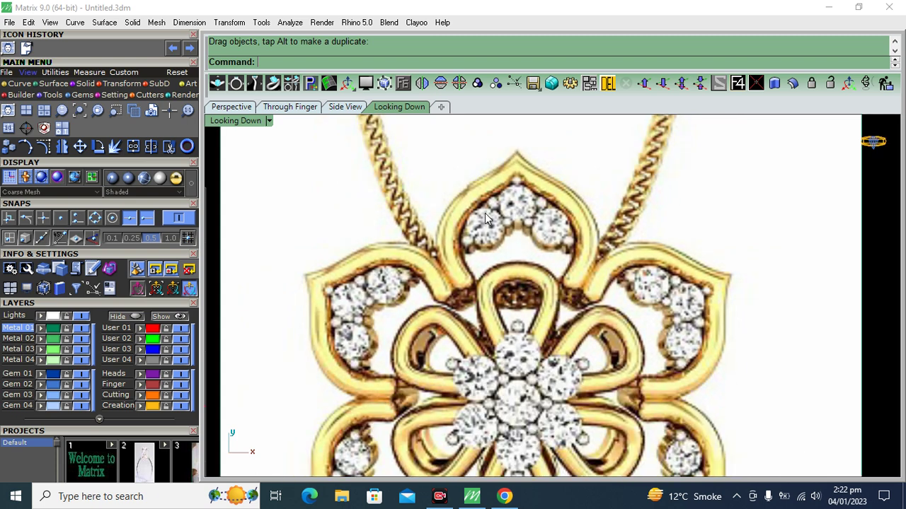
right_click_drag(521, 333, 549, 272)
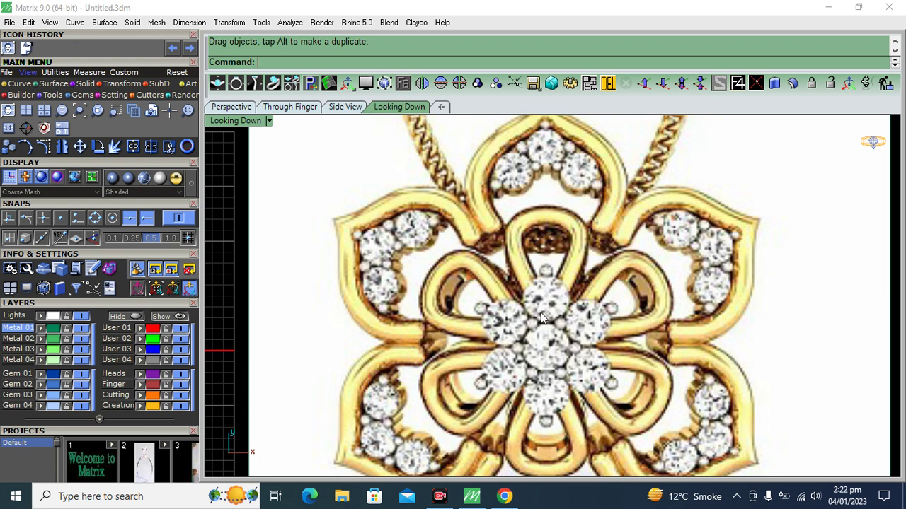
scroll(518, 269, "down", 3)
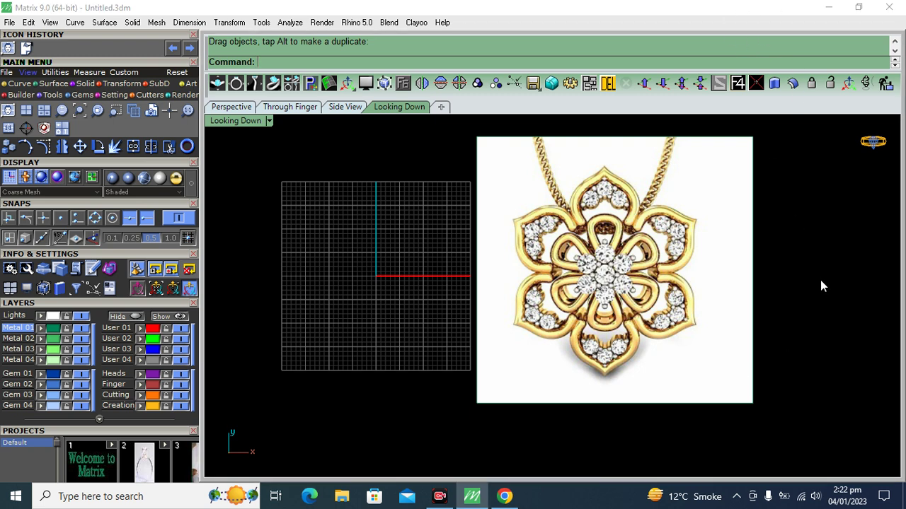
left_click(17, 84)
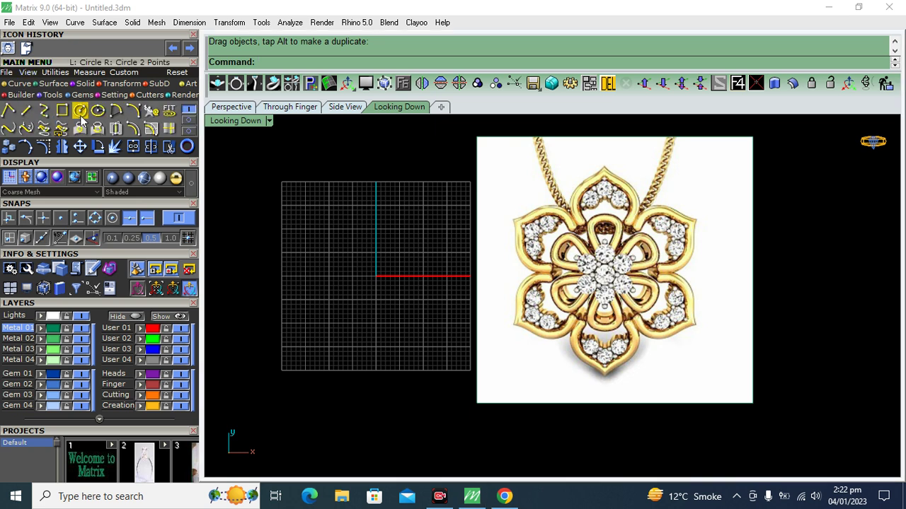
Draw a circle of diameter 26 centred at the origin.
left_click(80, 110)
left_click(375, 276)
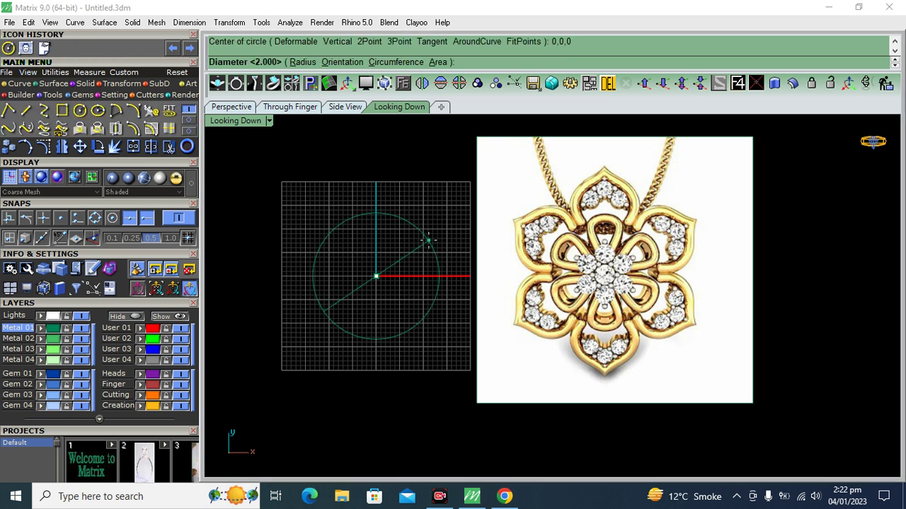
type("26")
key("Return")
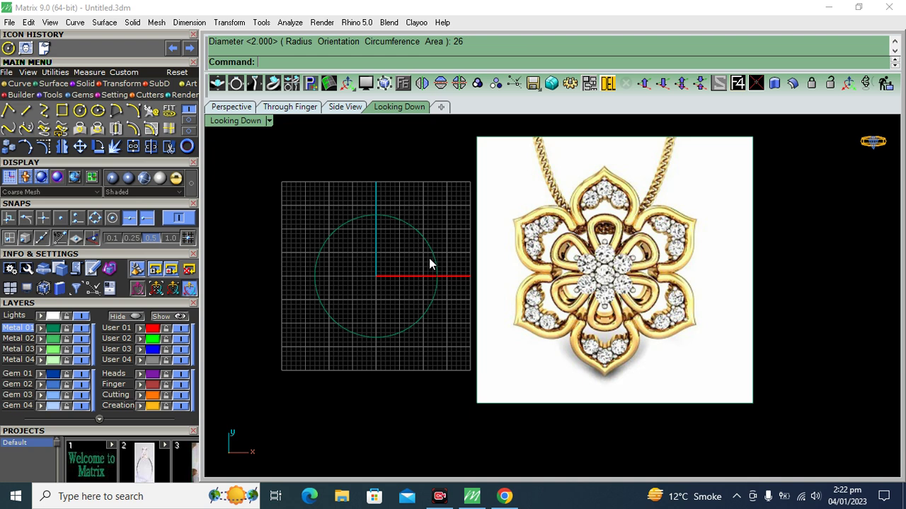
left_click_drag(423, 181, 338, 290)
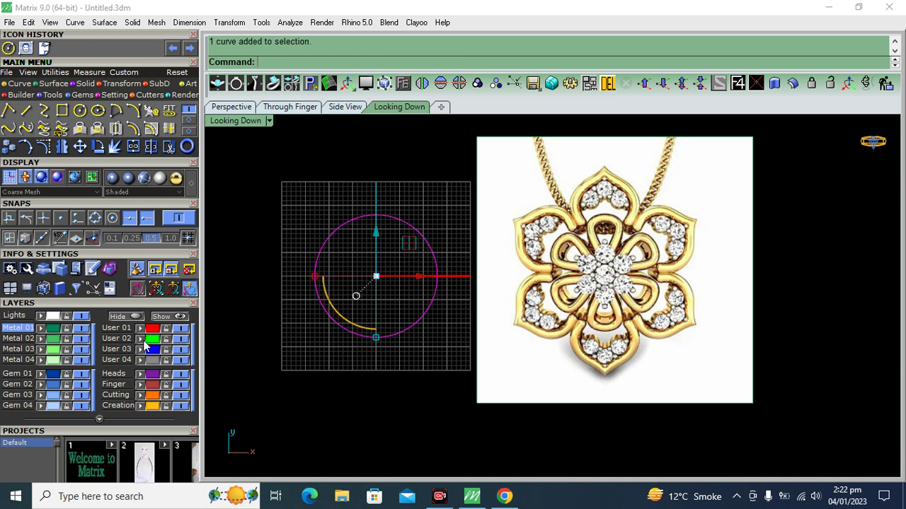
left_click(338, 381)
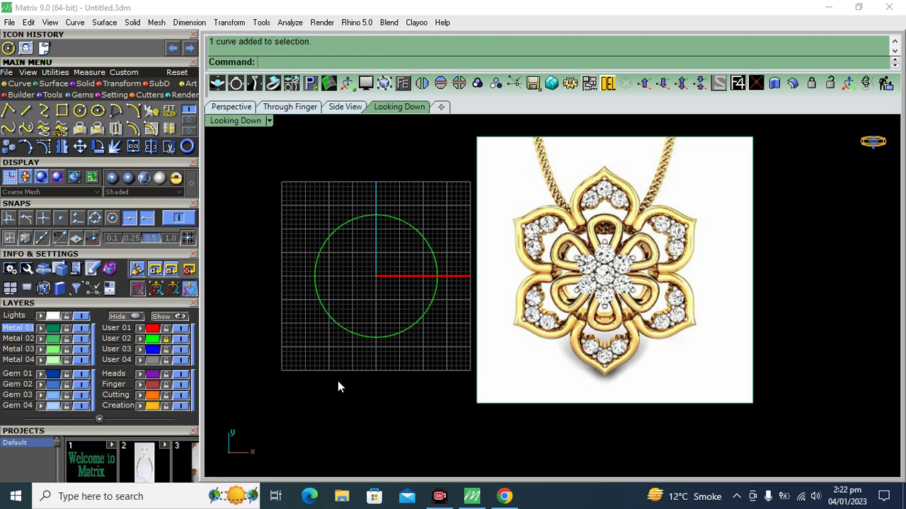
right_click_drag(360, 331, 399, 339)
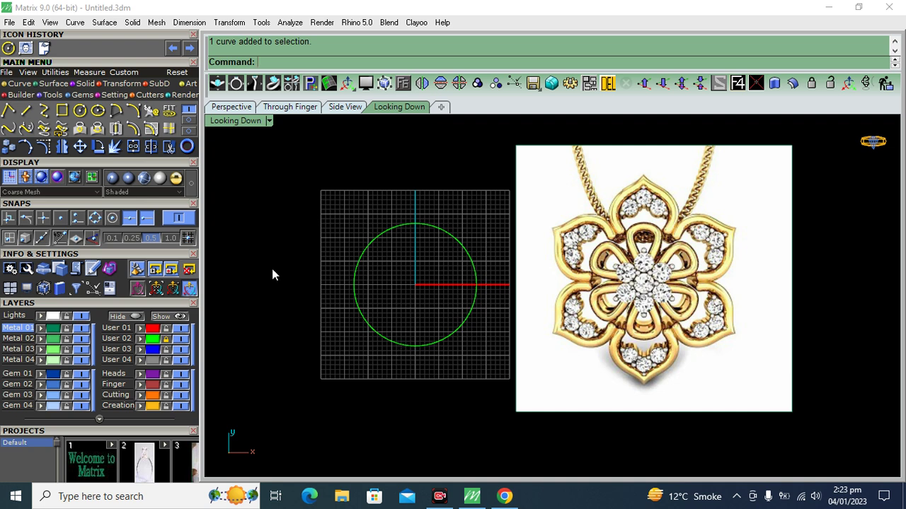
Draw a vertical BothSides guide line through the origin.
left_click(26, 110)
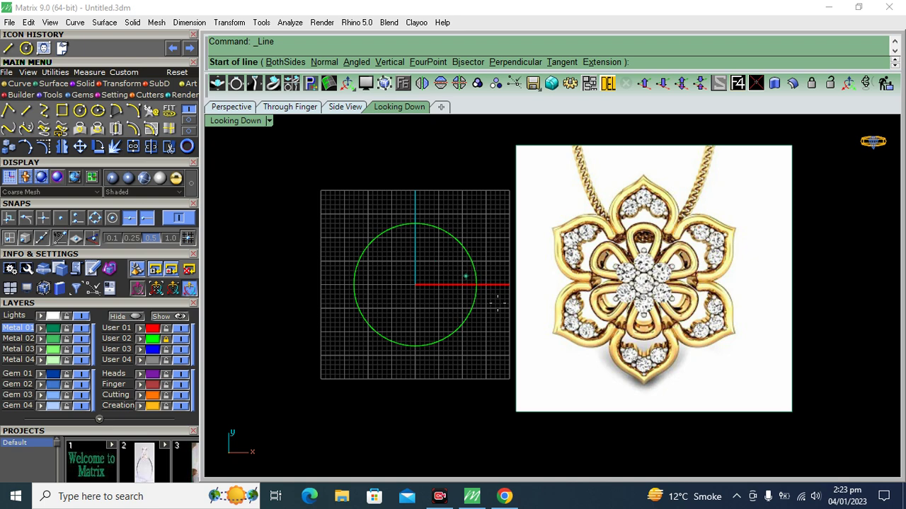
type("0")
key("Return")
left_click(280, 61)
scroll(476, 232, "down", 5)
scroll(477, 232, "down", 2)
left_click(449, 148)
left_click(464, 190)
Draw a horizontal BothSides guide line through the origin, then select the reference image.
key("Return")
left_click(279, 62)
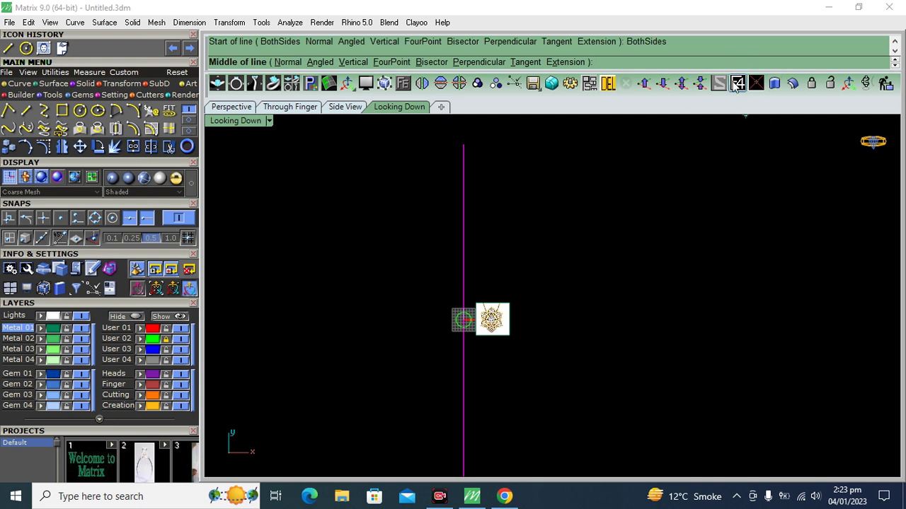
type("0")
key("Return")
left_click(754, 319)
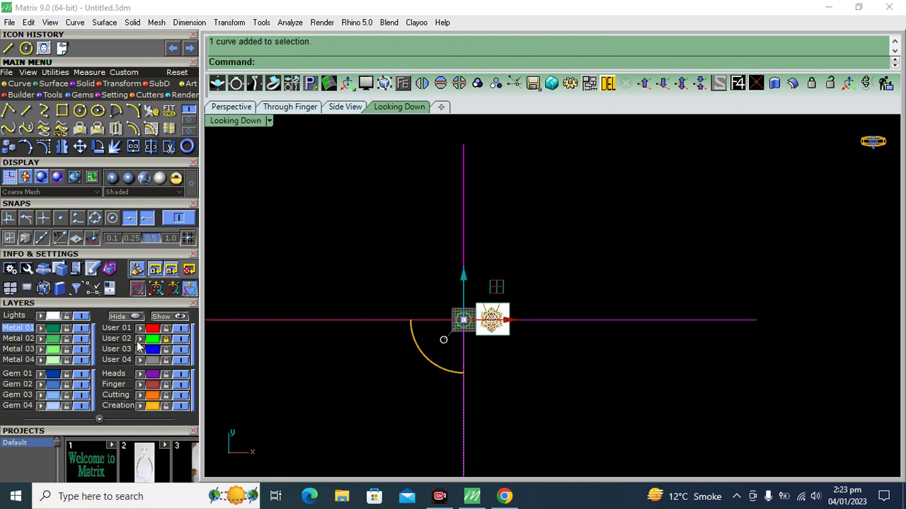
left_click(406, 430)
scroll(502, 332, "up", 5)
left_click(557, 309)
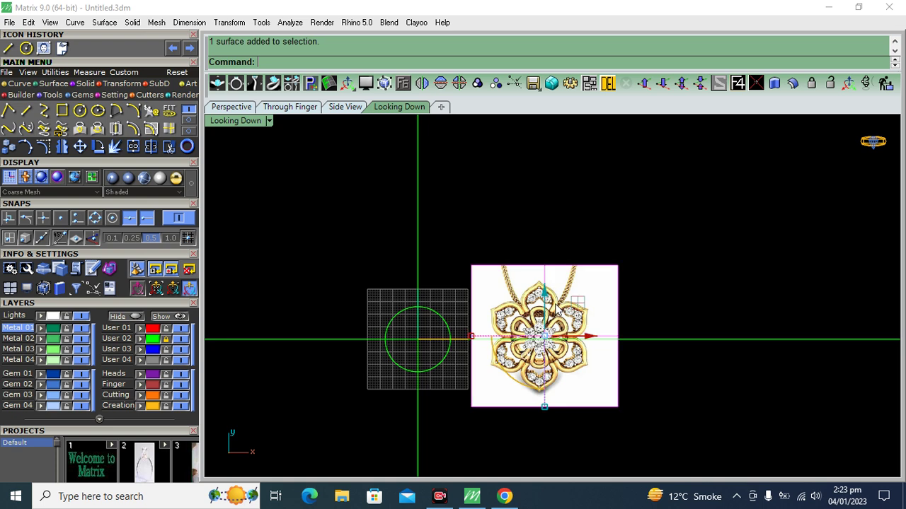
Centre the reference pendant image on the origin with Center Object.
left_click(57, 73)
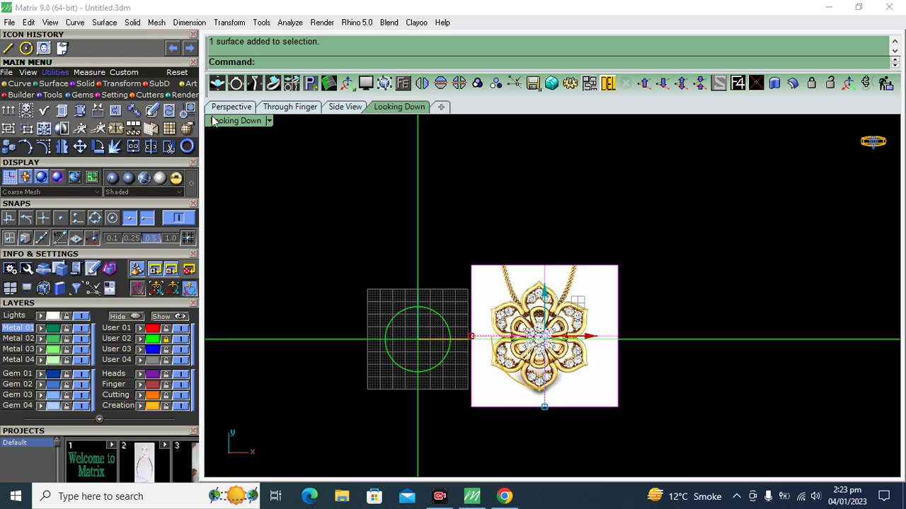
left_click(188, 111)
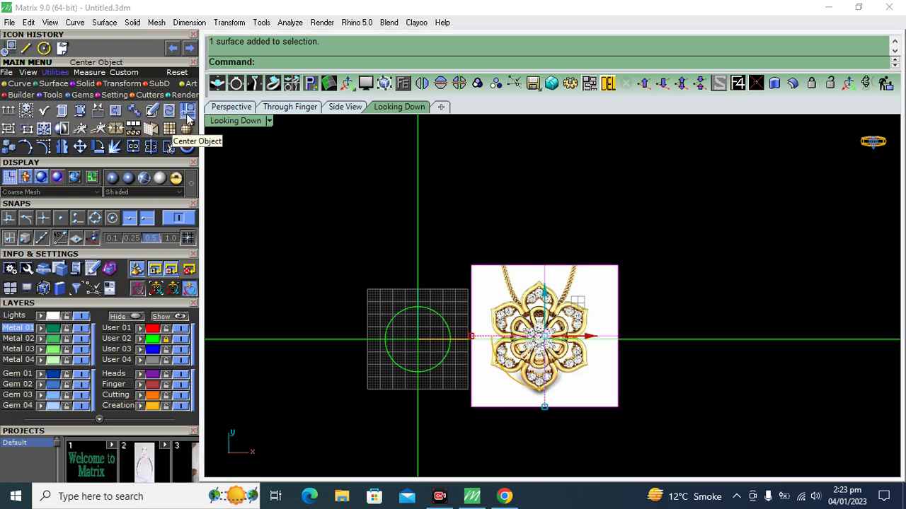
left_click(472, 343)
scroll(463, 309, "up", 2)
scroll(463, 309, "up", 3)
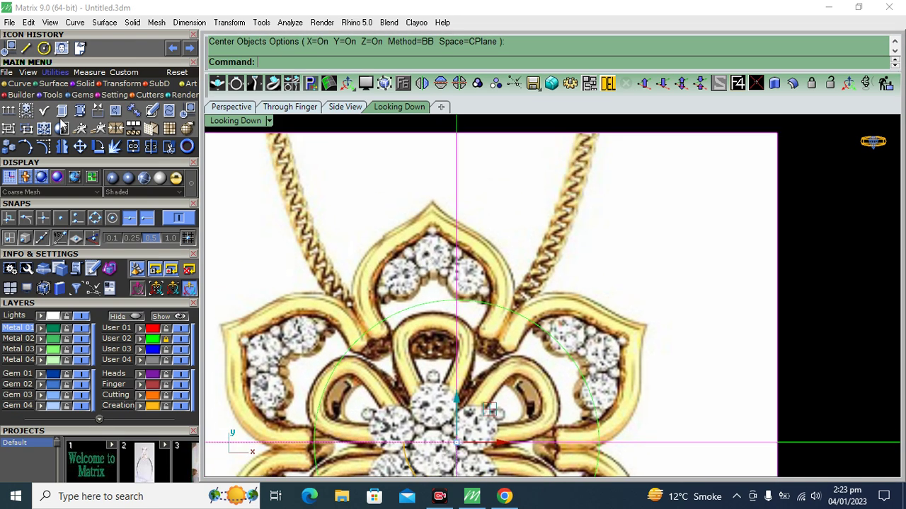
Move the image so its top petal tip sits on the vertical guide line.
type("m")
key("Return")
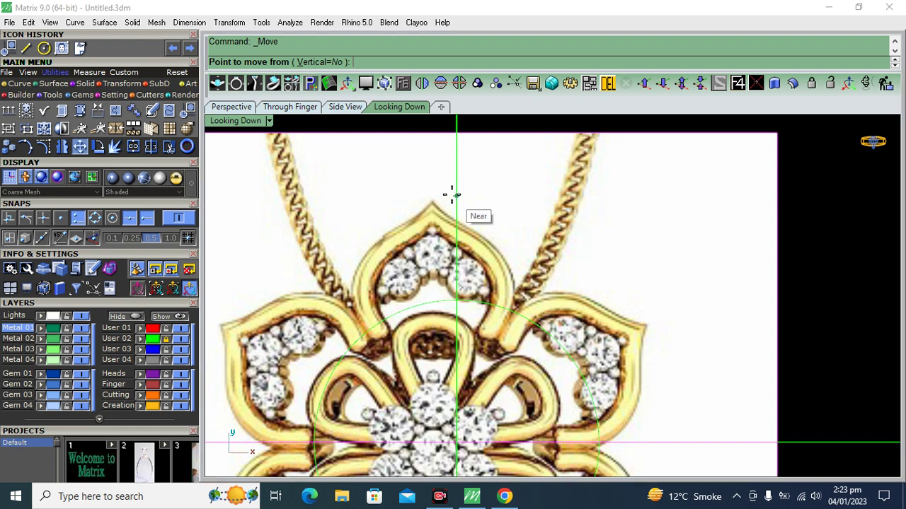
scroll(431, 195, "up", 4)
left_click(405, 212)
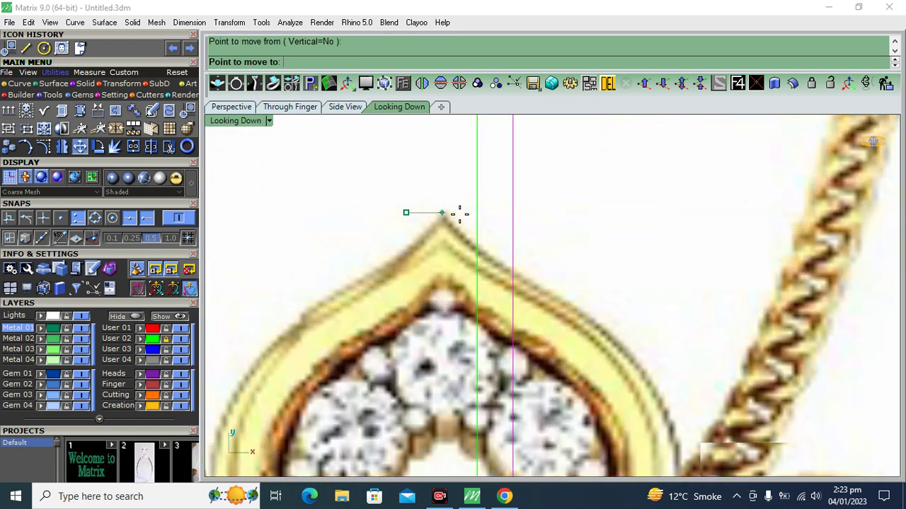
left_click(477, 212)
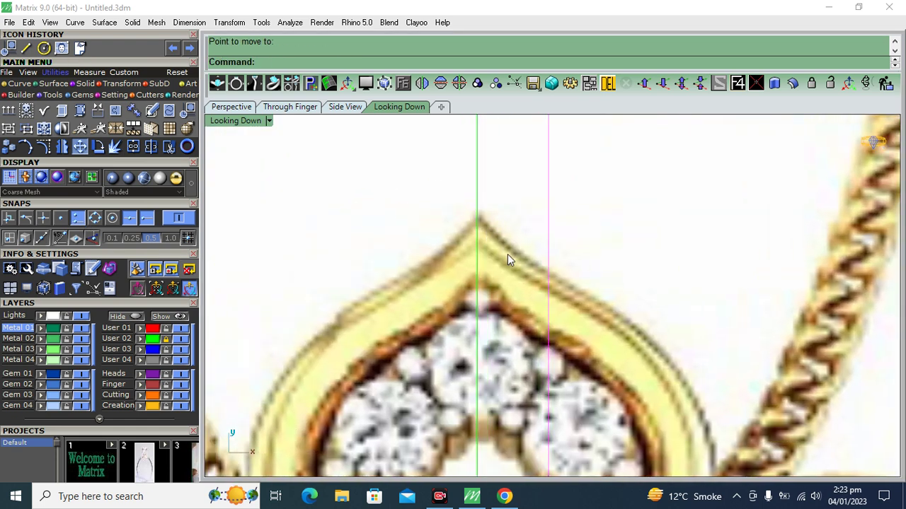
scroll(498, 162, "down", 2)
scroll(505, 377, "down", 2)
scroll(481, 383, "up", 3)
scroll(477, 372, "up", 1)
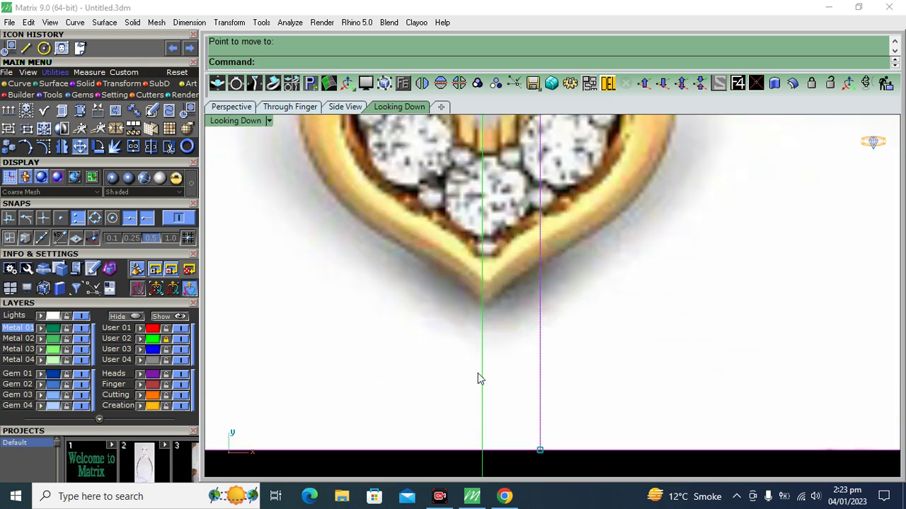
scroll(481, 310, "down", 2)
scroll(481, 309, "down", 1)
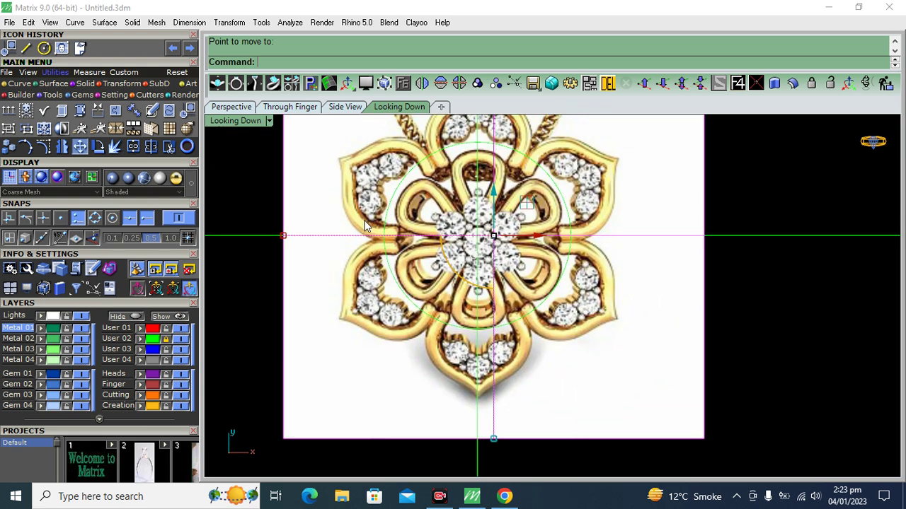
scroll(480, 310, "down", 1)
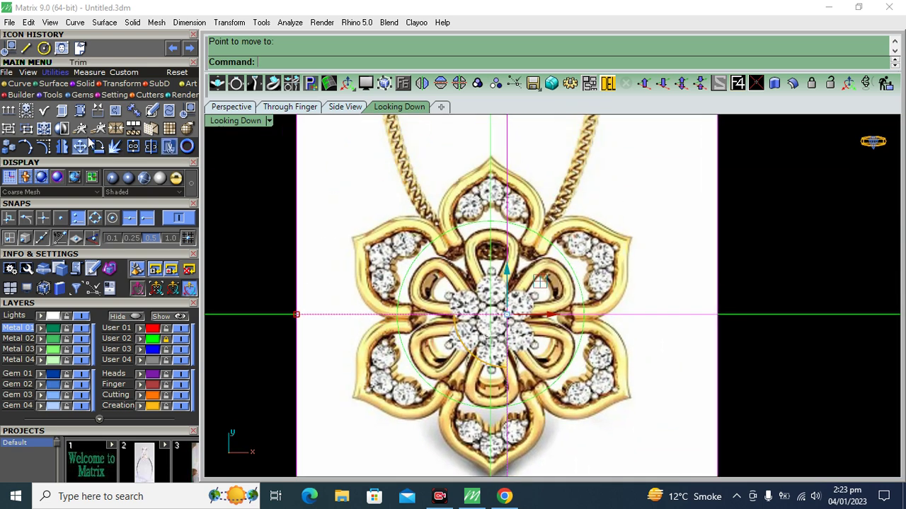
left_click(112, 83)
left_click(7, 111)
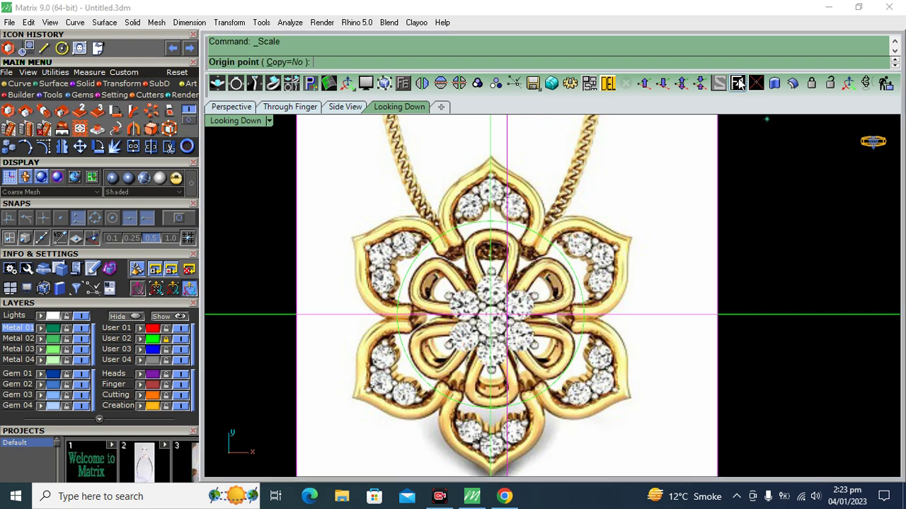
Scale the reference image from origin 0,0,0 so its petal tips meet the 26 mm circle.
type("0,0,0")
key("Return")
left_click(807, 314)
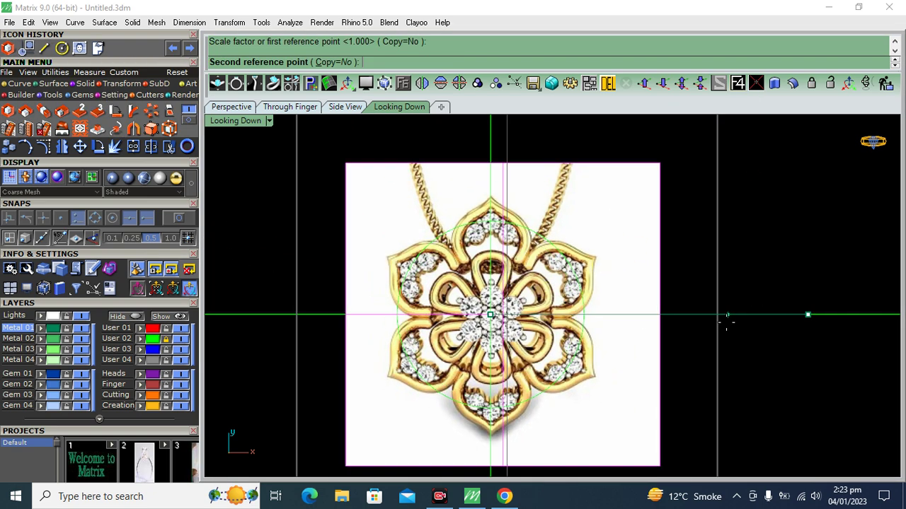
left_click(676, 334)
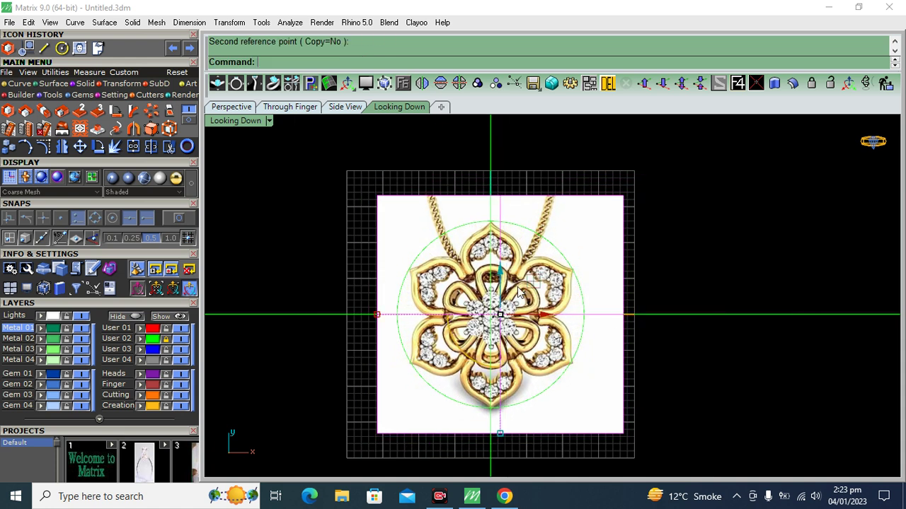
Select the circle and guide lines, lock their User 03 layer, and zoom toward the pendant centre.
left_click(151, 340)
left_click(165, 349)
scroll(453, 225, "up", 2)
scroll(461, 225, "up", 2)
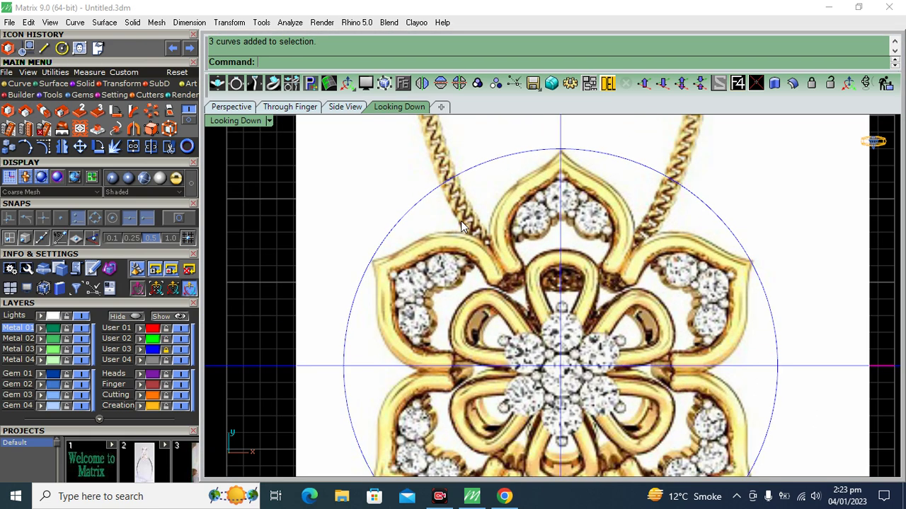
scroll(499, 161, "down", 2)
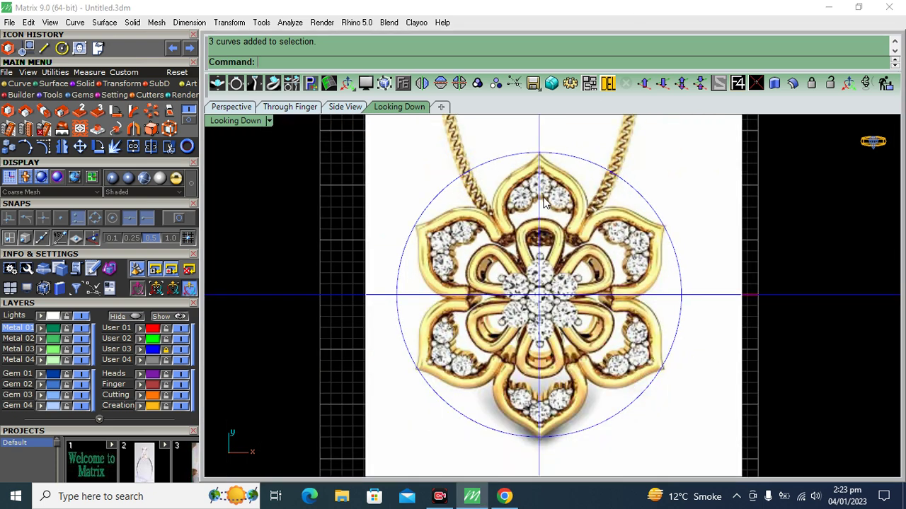
scroll(527, 153, "up", 2)
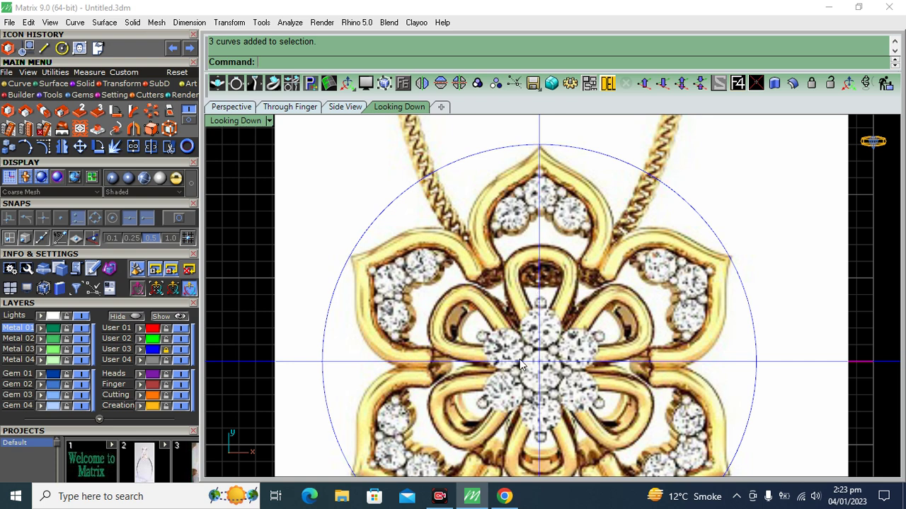
Take trial aligned measurements on the reference stones, discarding the 2.18 reading.
left_click(189, 22)
left_click(226, 61)
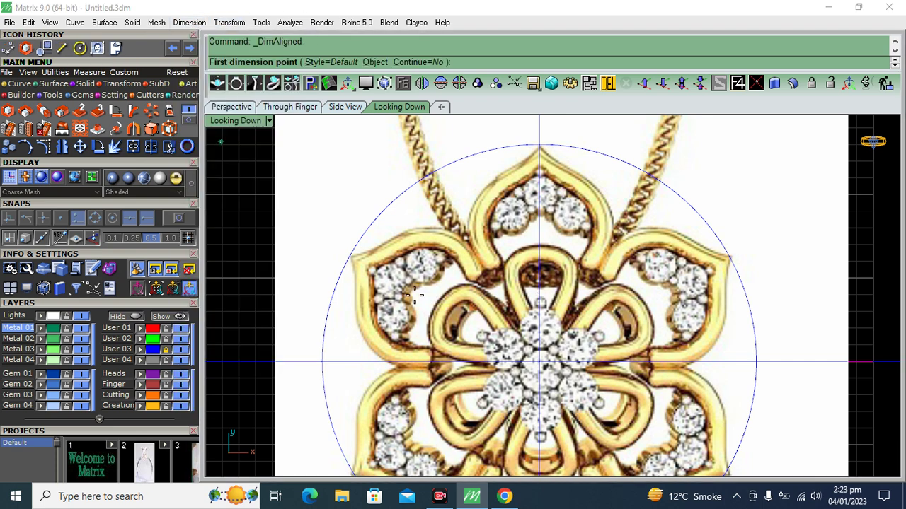
scroll(499, 363, "up", 3)
left_click(492, 380)
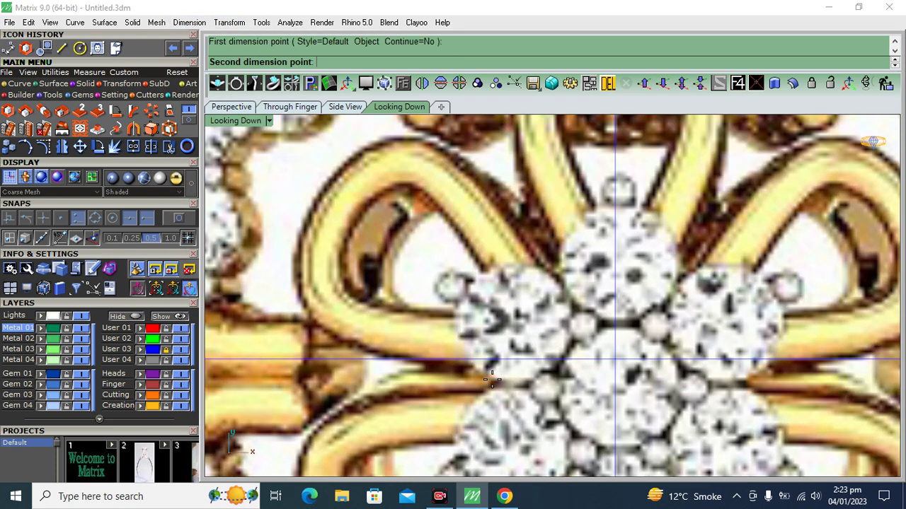
left_click(545, 263)
left_click(519, 282)
scroll(519, 282, "down", 5)
scroll(485, 259, "up", 5)
key("Return")
left_click(460, 218)
left_click(522, 285)
key("Escape")
key("Return")
Dimension a top-petal stone across its edges at 1.31.
left_click(444, 240)
left_click(392, 208)
scroll(393, 208, "down", 3)
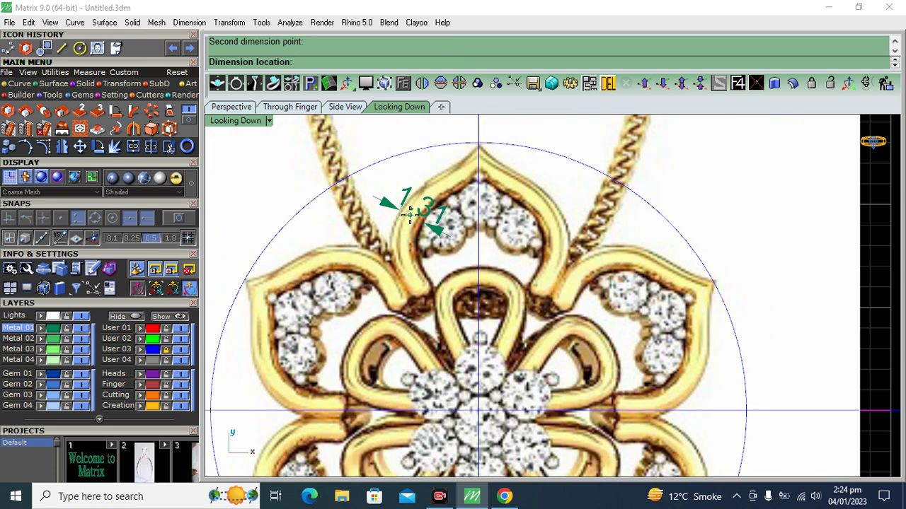
left_click(409, 215)
scroll(460, 210, "down", 5)
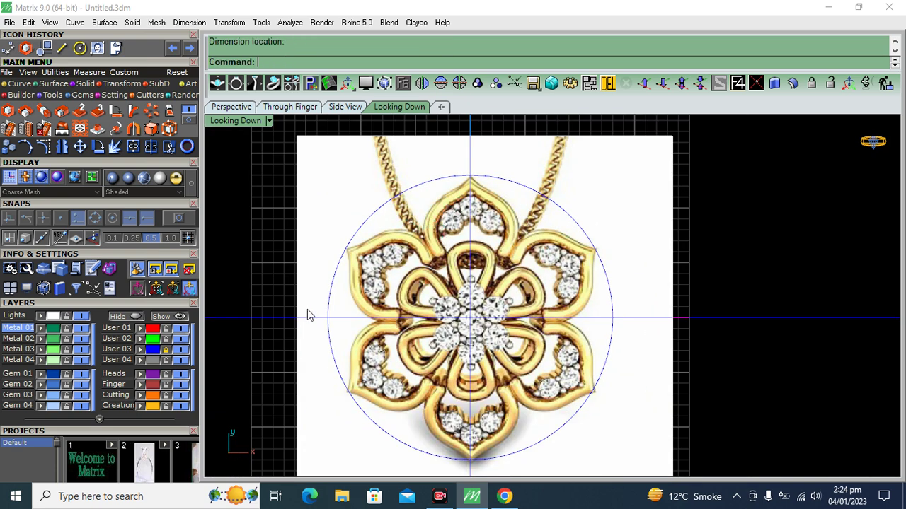
right_click_drag(309, 315, 353, 303)
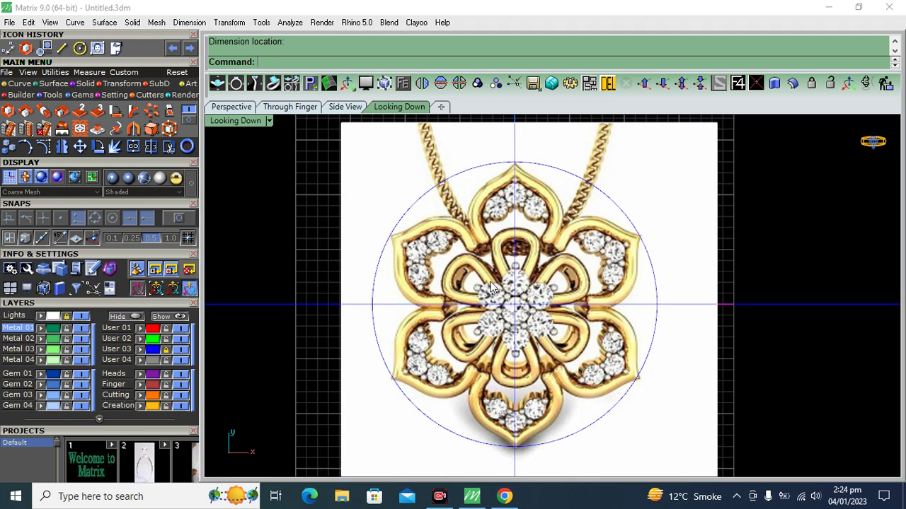
scroll(493, 287, "down", 2)
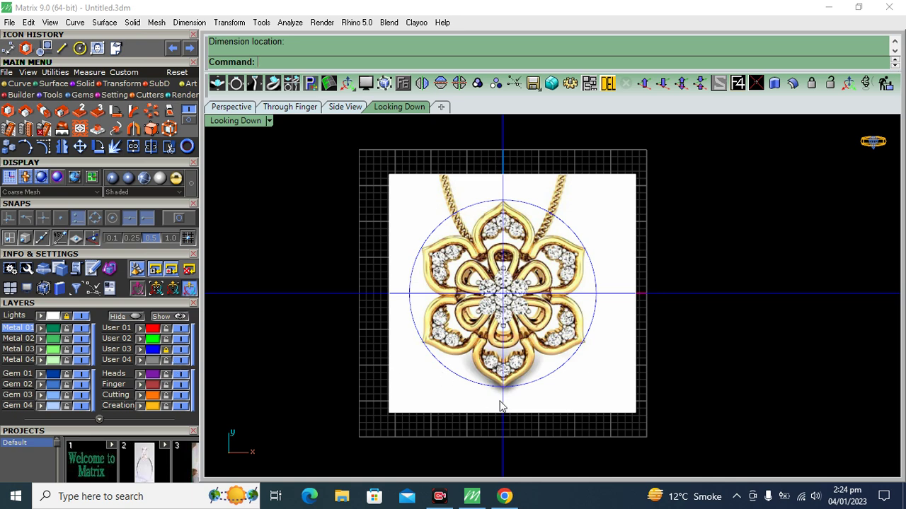
scroll(513, 321, "up", 3)
scroll(513, 320, "up", 1)
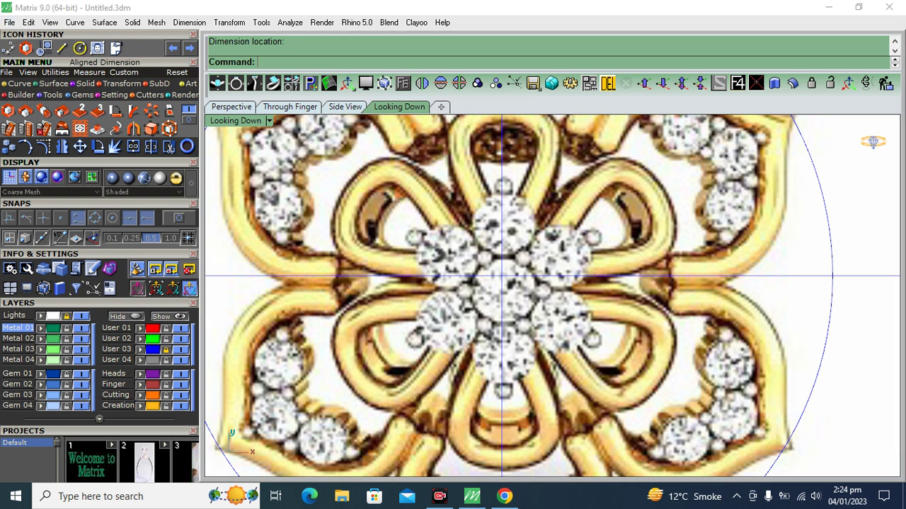
Measure the centre stone at about 2.77, then discard that dimension.
left_click(9, 50)
scroll(522, 326, "up", 2)
left_click(455, 276)
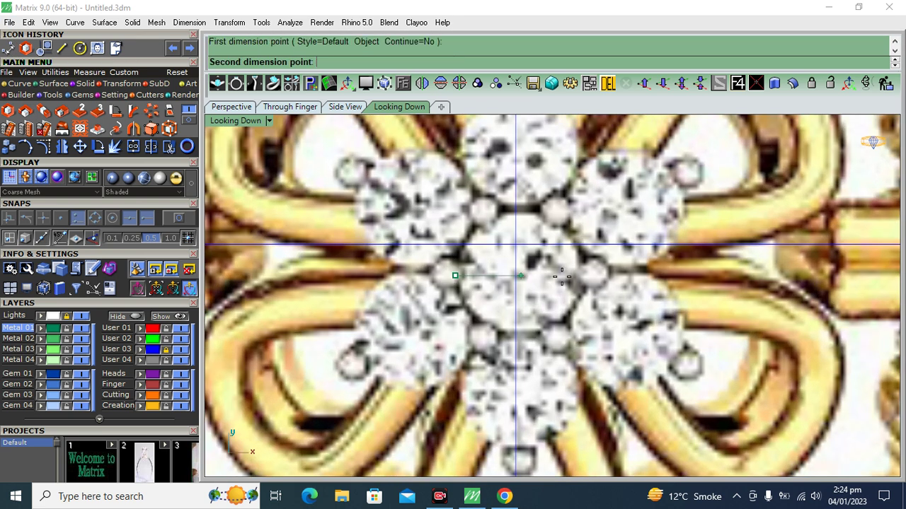
left_click(587, 276)
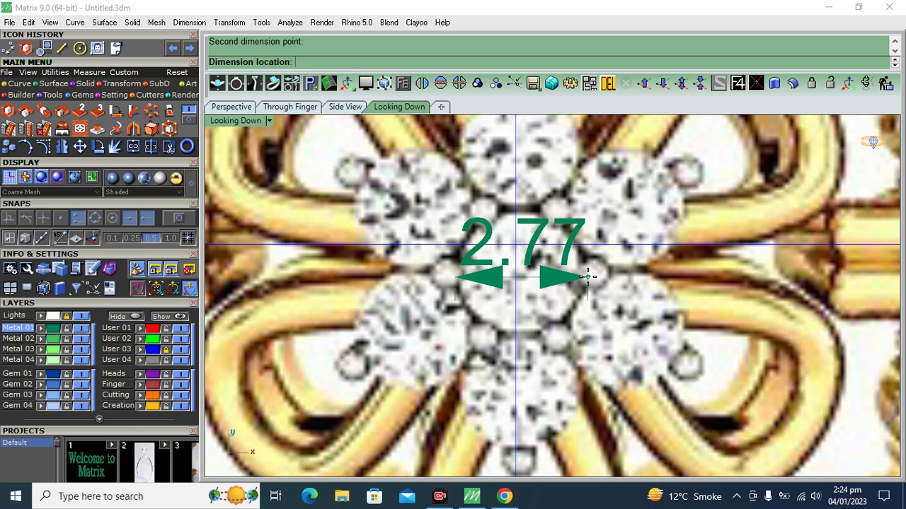
key("Escape")
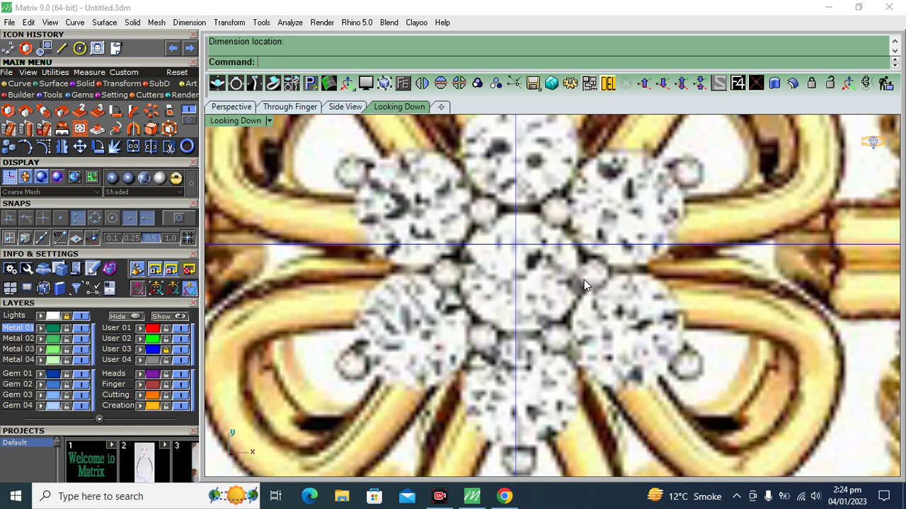
left_click(82, 96)
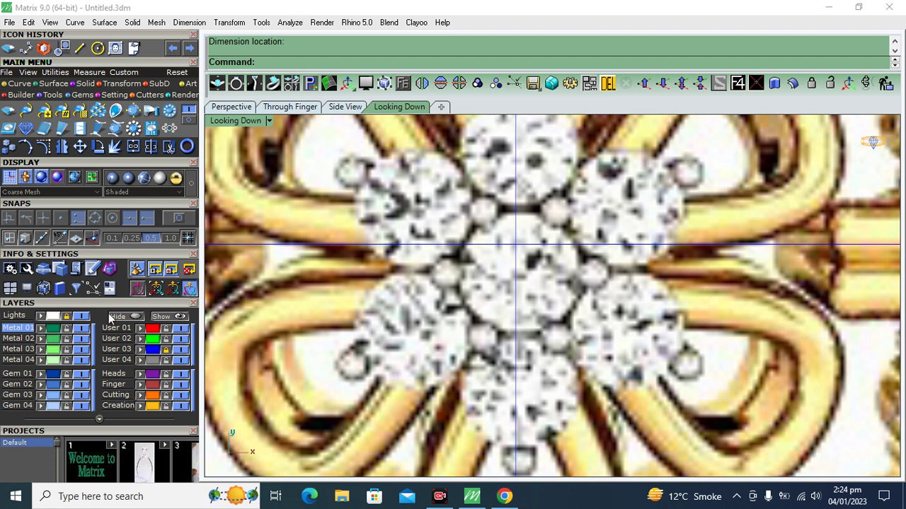
Load a 2.8 mm round diamond at the origin with the Gem Loader.
left_click(85, 303)
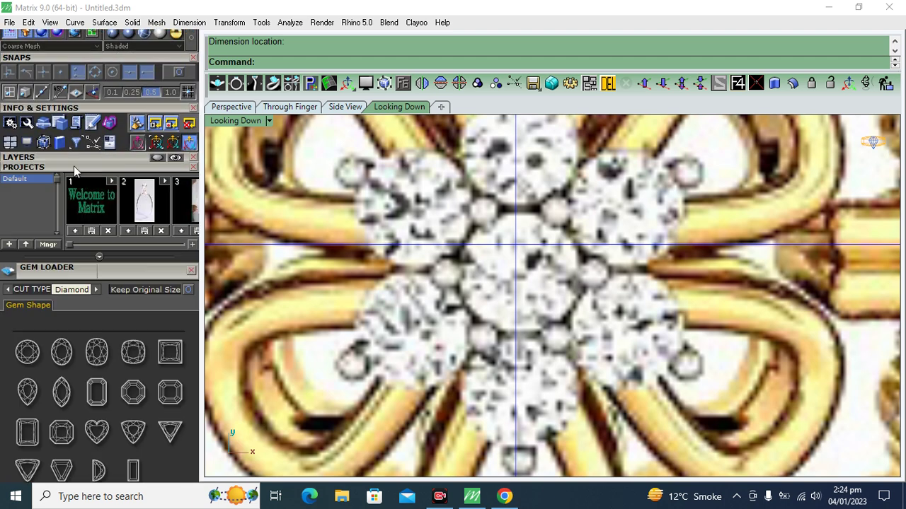
left_click(75, 170)
left_click(27, 260)
left_click(145, 363)
left_click(145, 364)
scroll(797, 312, "down", 5)
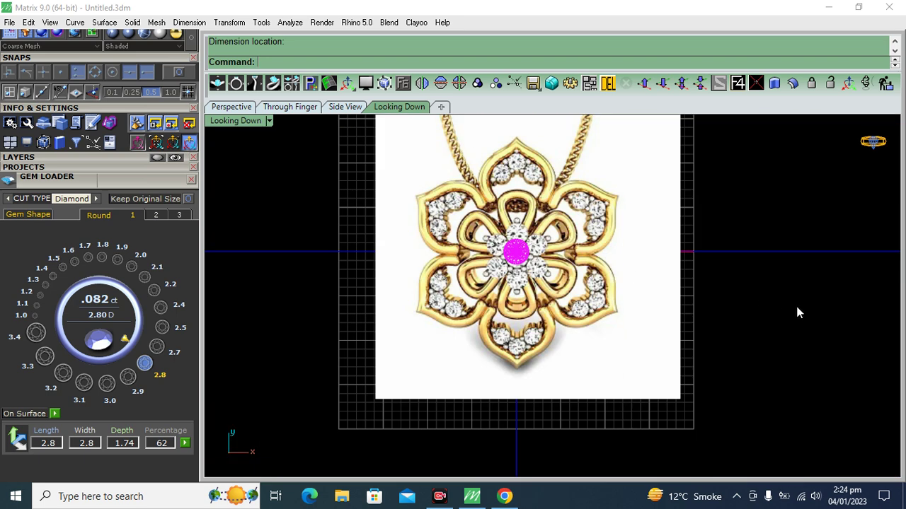
Select the reference image plane and drag it with the gumball toward the gem.
left_click(230, 107)
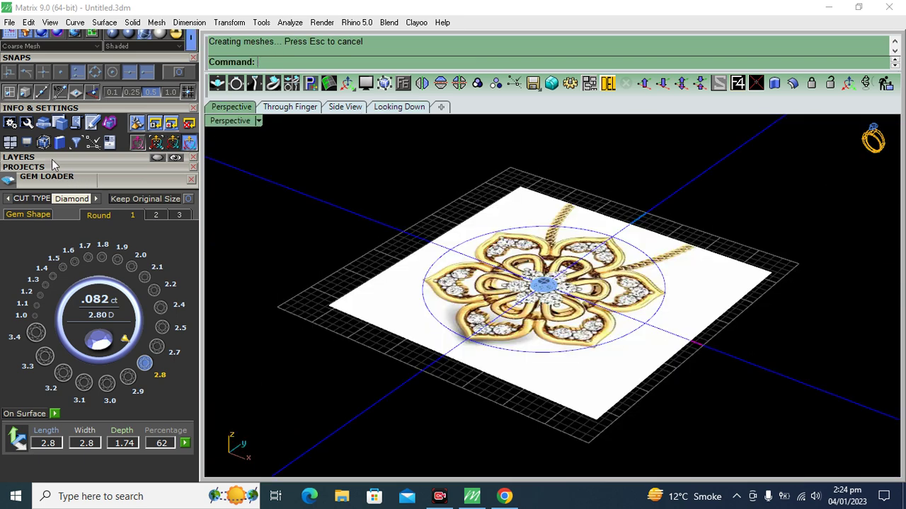
left_click(52, 158)
left_click(523, 227)
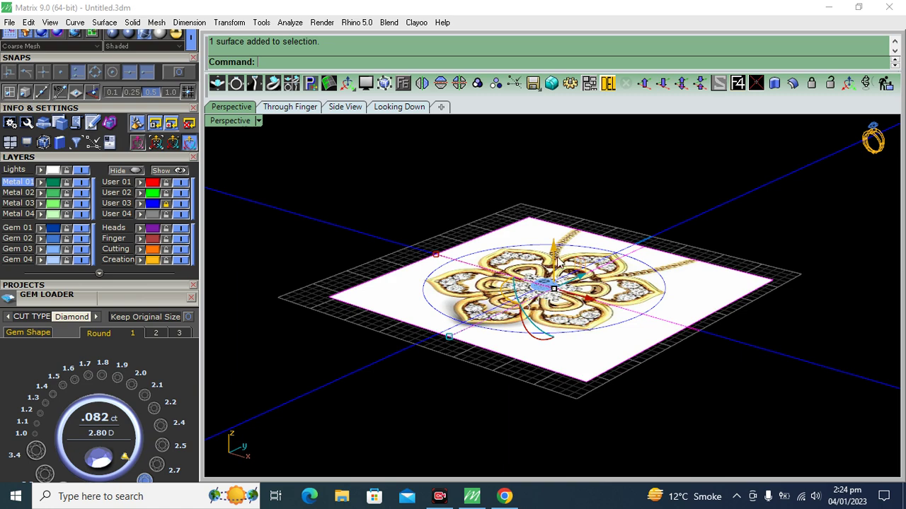
left_click_drag(557, 261, 493, 195)
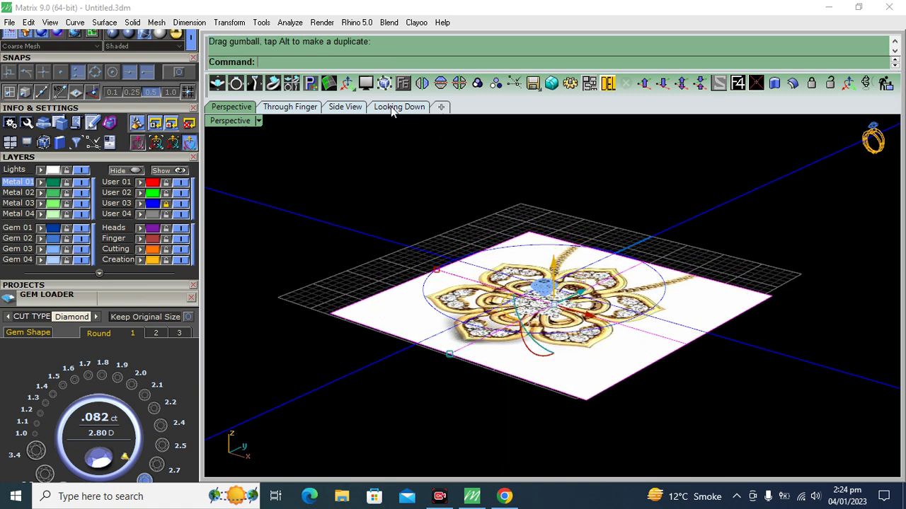
left_click(396, 107)
scroll(511, 283, "up", 3)
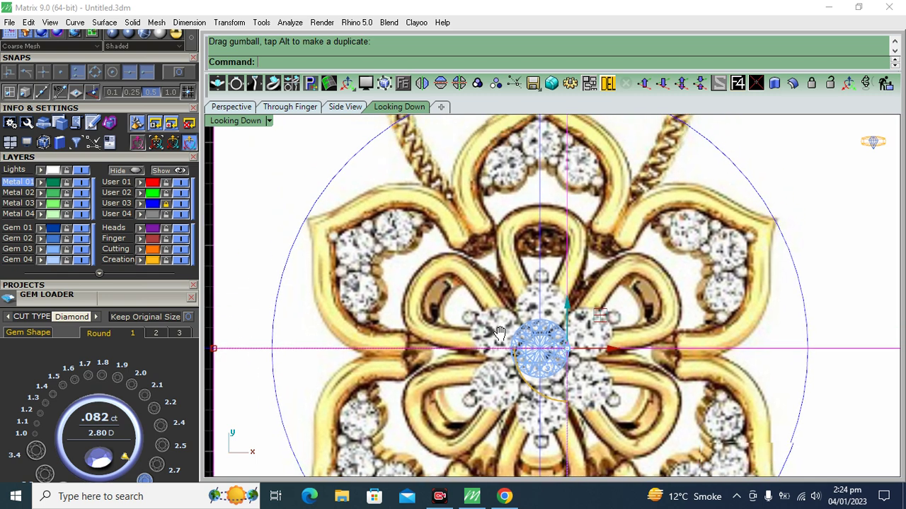
mouse_move(468, 226)
right_mouse_down()
mouse_move(504, 311)
mouse_move(524, 219)
right_mouse_up()
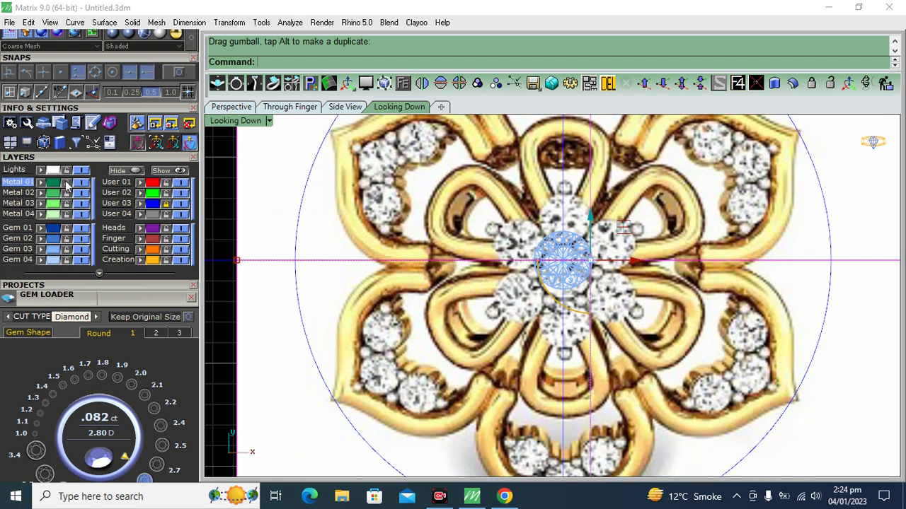
Set the display mode to Plastic so the gem renders as a solid stone.
left_click(179, 46)
left_click(122, 35)
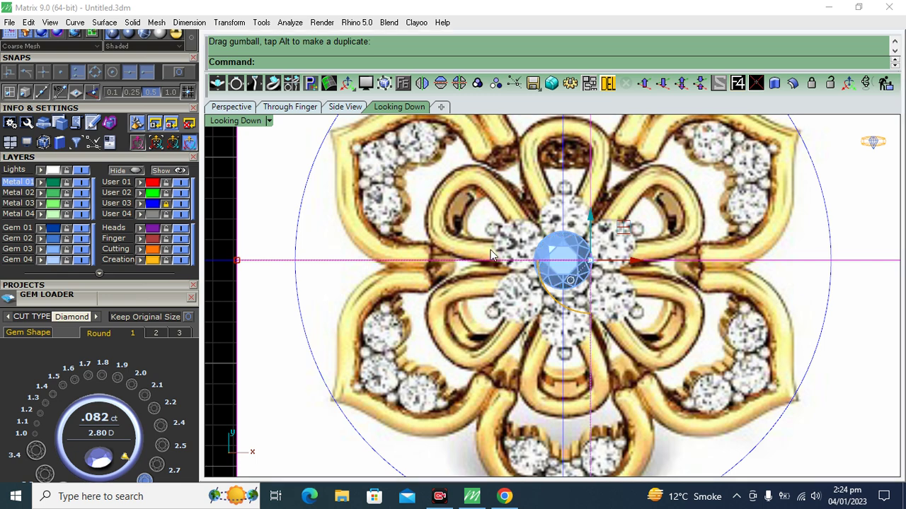
right_click_drag(550, 294, 517, 313)
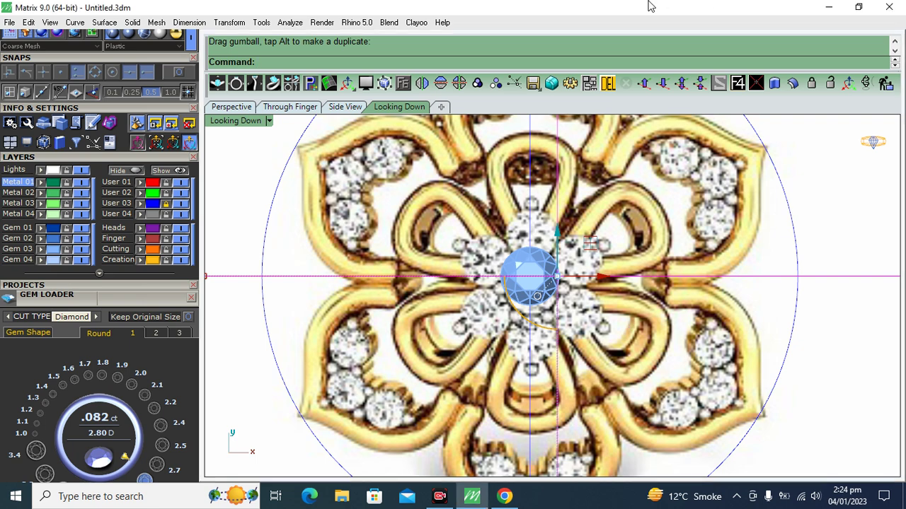
Nudge the reference image up until its centre stone sits under the gem, then select the gem.
scroll(542, 303, "down", 2)
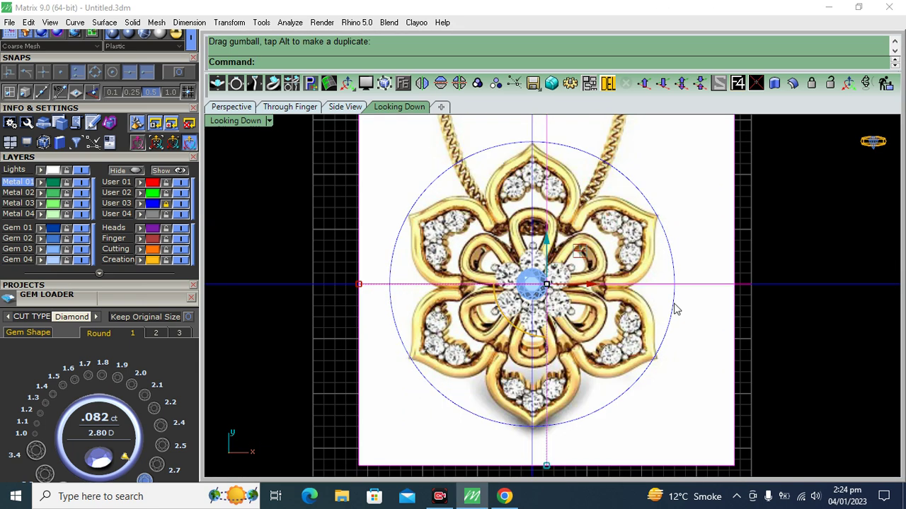
scroll(640, 301, "up", 5)
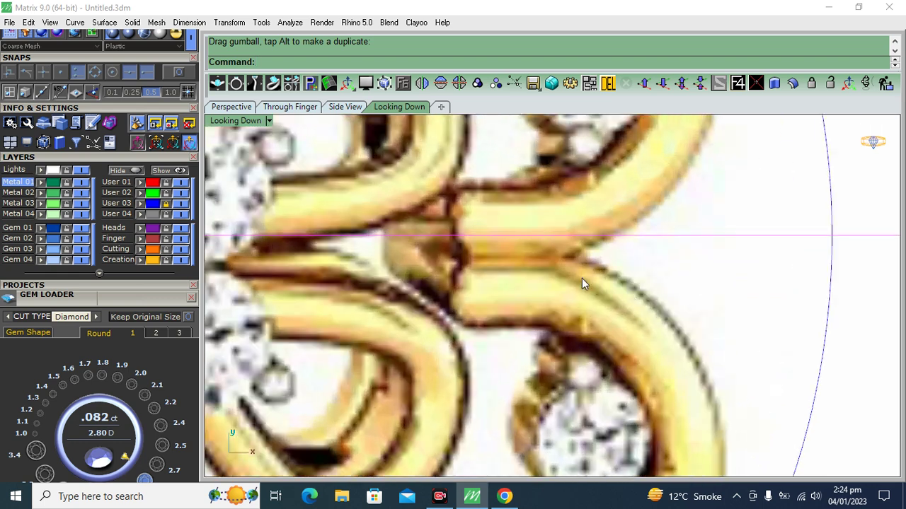
scroll(617, 275, "down", 3)
scroll(495, 283, "down", 1)
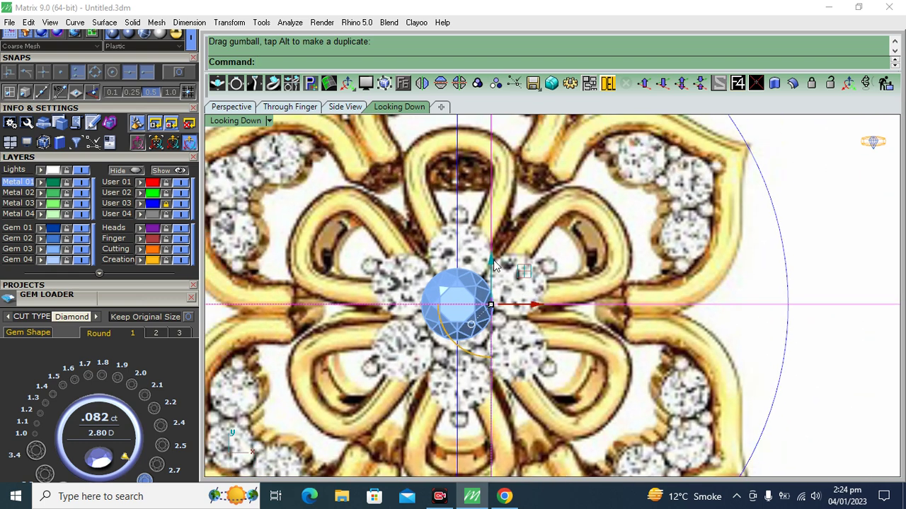
scroll(499, 263, "up", 1)
left_click_drag(498, 262, 511, 253)
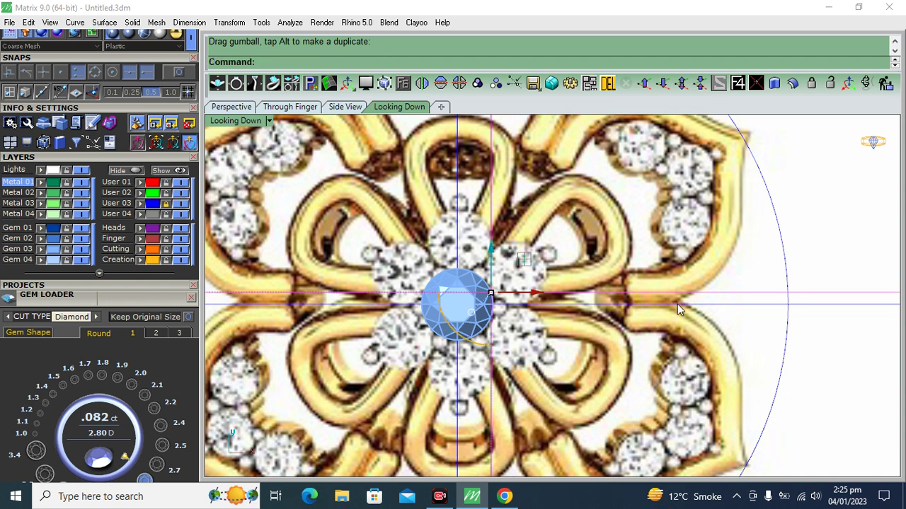
scroll(485, 145, "down", 3)
scroll(479, 159, "up", 2)
scroll(478, 157, "up", 2)
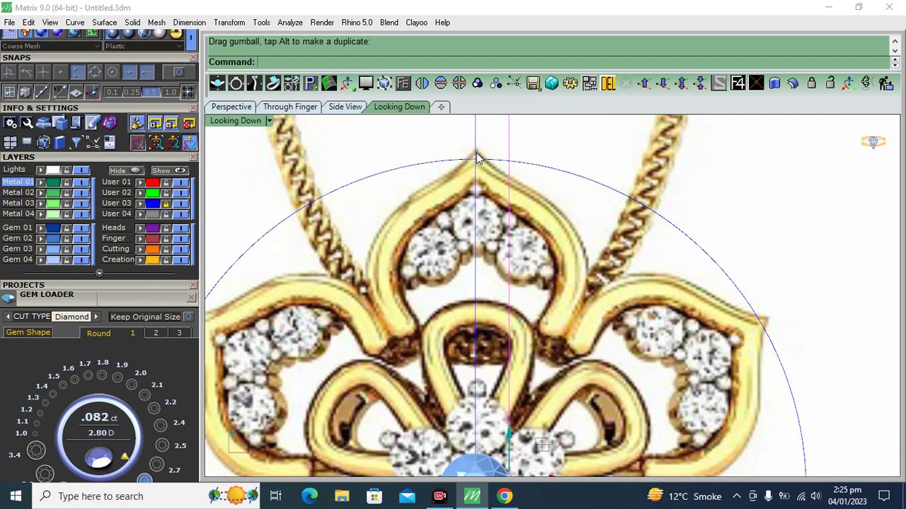
scroll(478, 154, "up", 1)
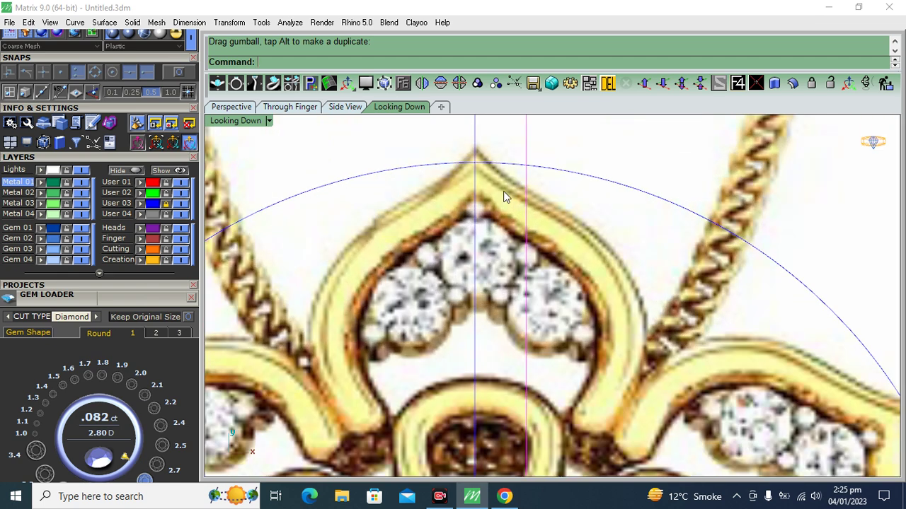
scroll(513, 249, "down", 3)
scroll(498, 292, "up", 2)
scroll(499, 291, "up", 1)
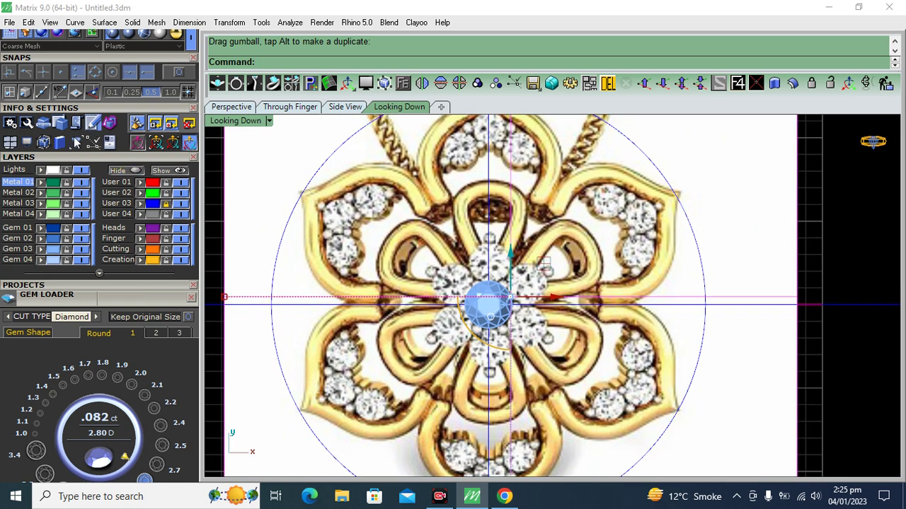
scroll(474, 306, "up", 2)
left_click(475, 307)
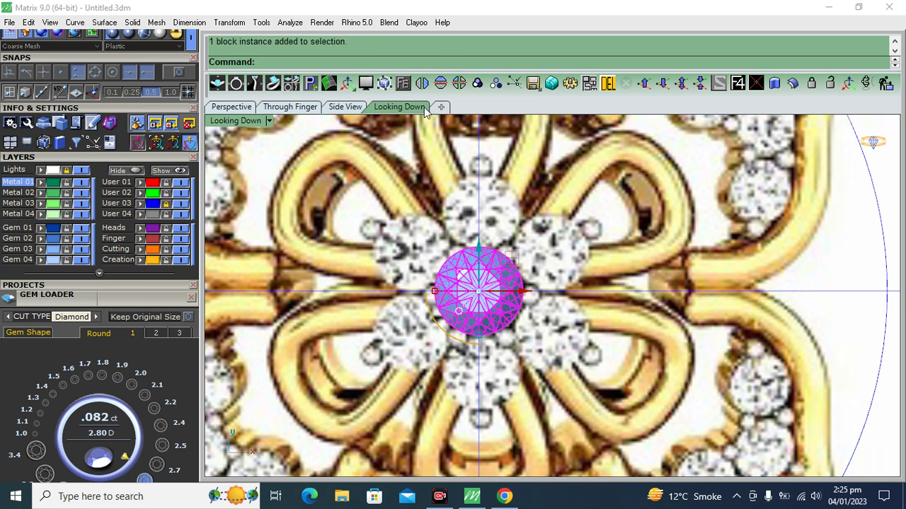
Replace the centre gem with its outline rail circle using Gem Profile.
middle_click(407, 79)
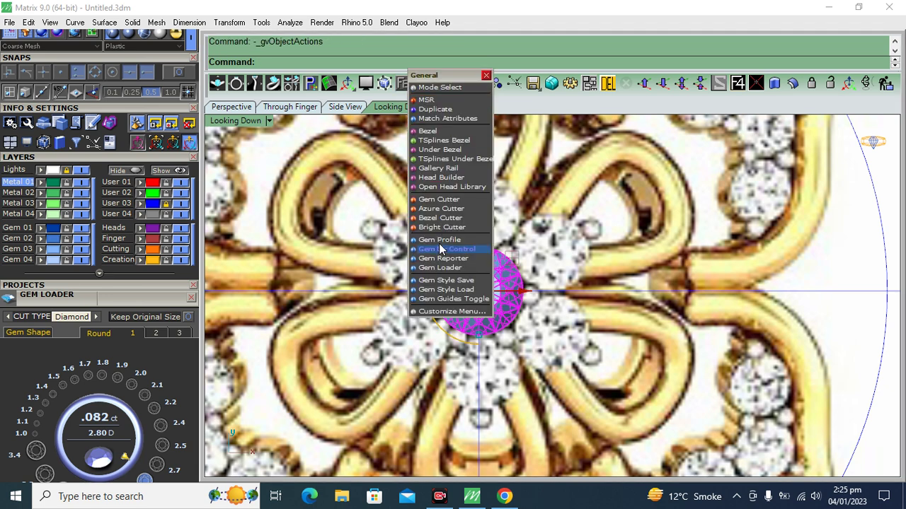
left_click(439, 242)
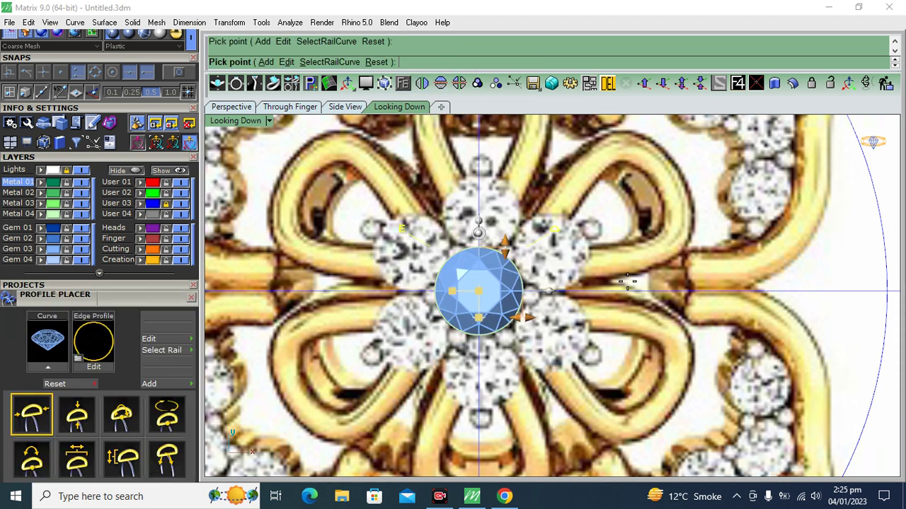
right_click(615, 289)
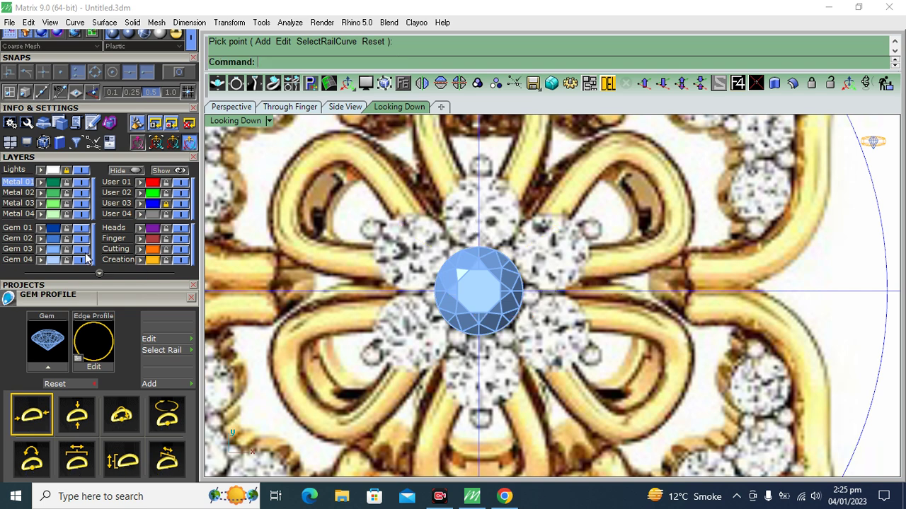
left_click(493, 319)
left_click(191, 297)
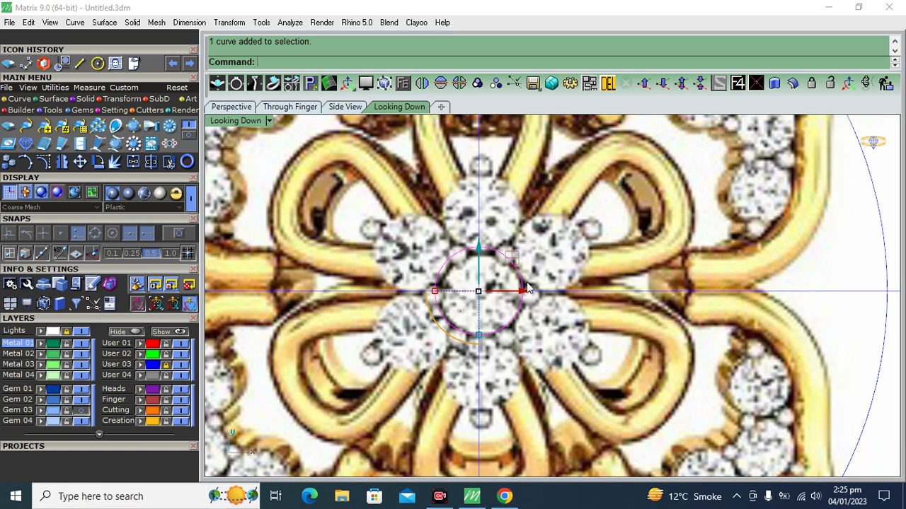
scroll(298, 277, "up", 1)
left_click(124, 331)
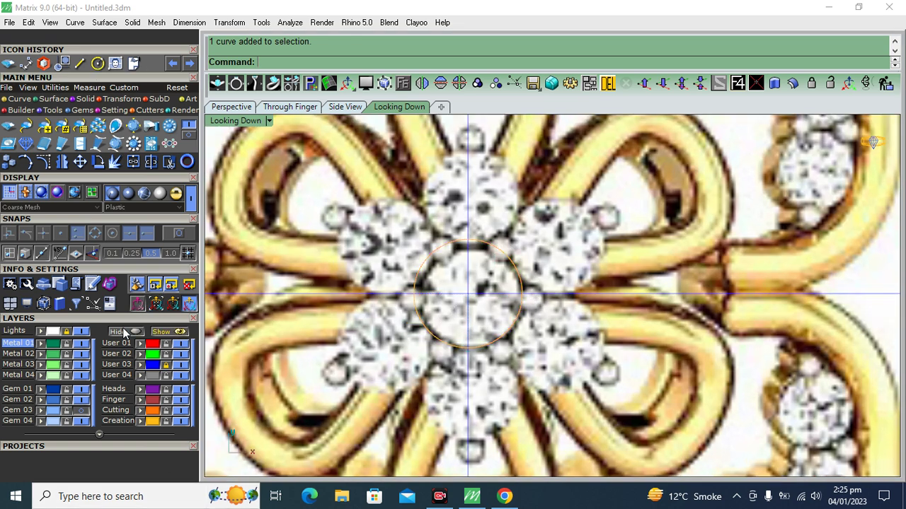
Nudge the reference image slightly upward to realign it.
left_click(465, 306)
left_click_drag(559, 278, 563, 280)
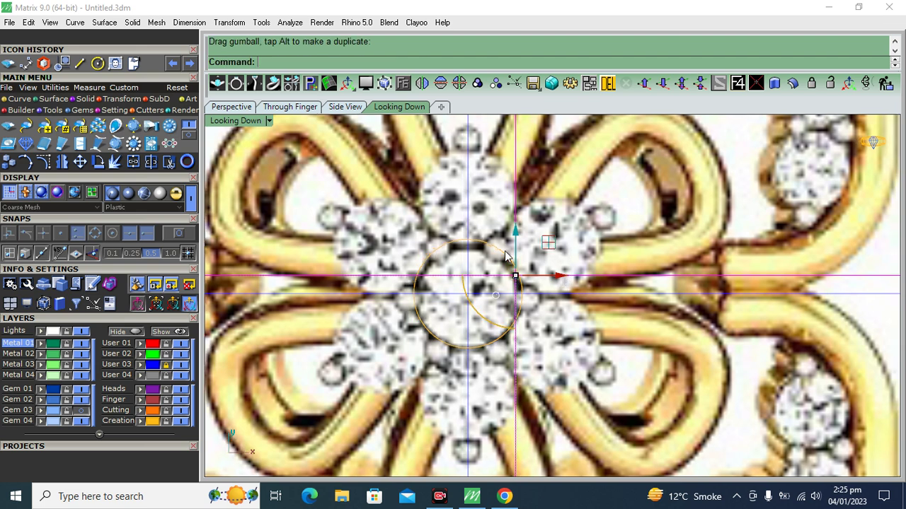
left_click_drag(514, 233, 515, 229)
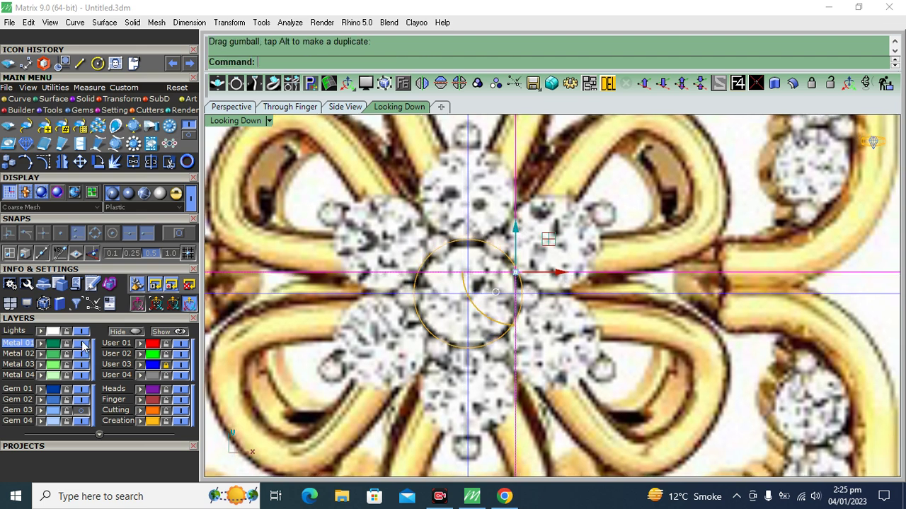
Offset the outline circle 0.45 inward.
left_click(498, 312)
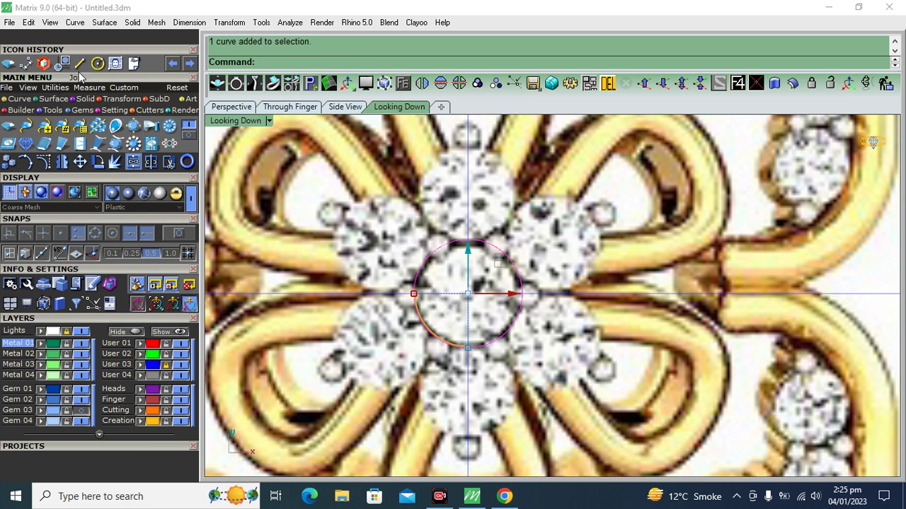
left_click(20, 98)
left_click(150, 144)
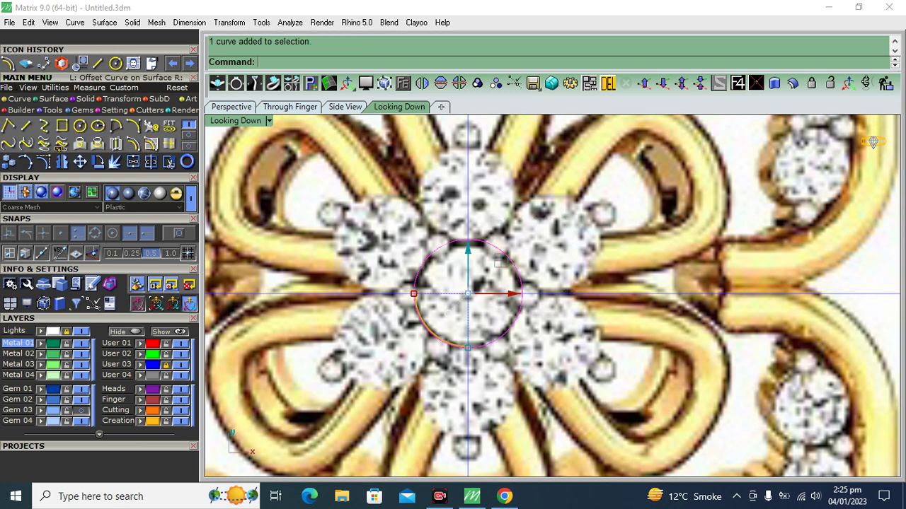
scroll(476, 298, "up", 3)
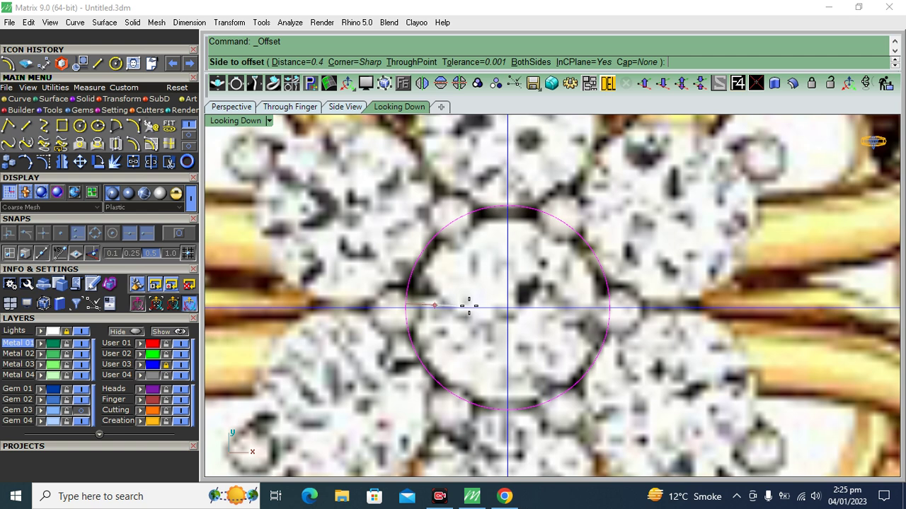
type(".45")
key("Return")
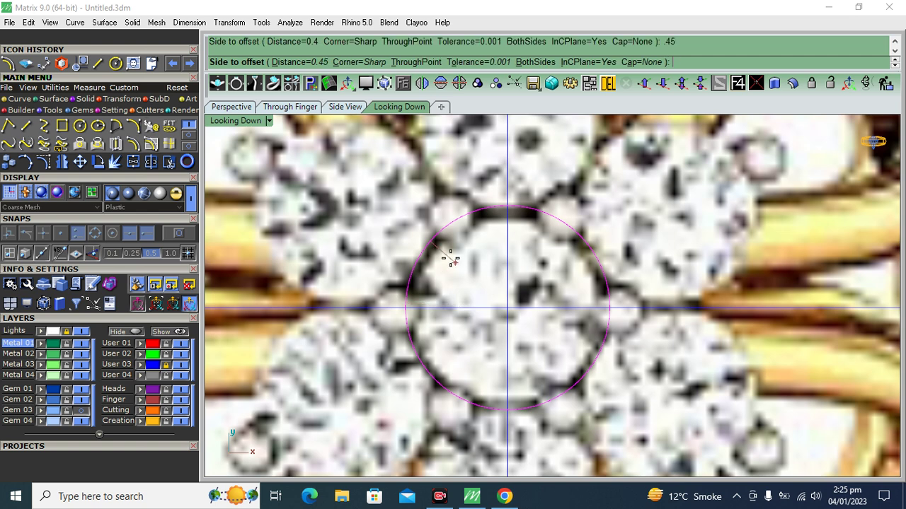
left_click(451, 282)
Fill between the two circles with a planar surface.
left_click_drag(465, 275, 374, 225)
left_click(54, 99)
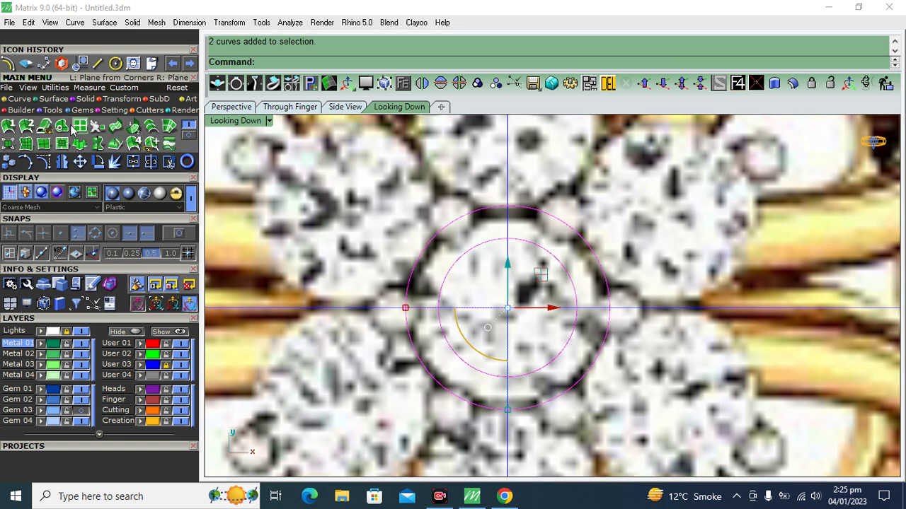
left_click(76, 127)
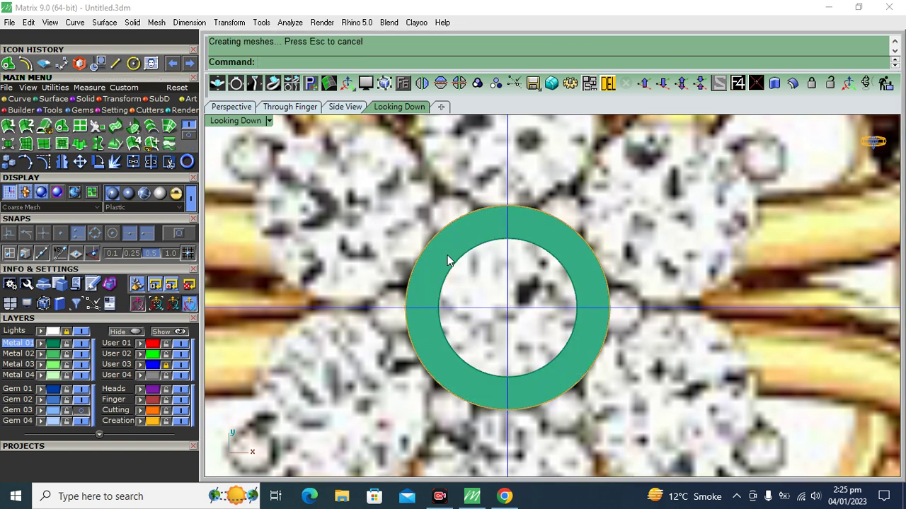
Offset the flat ring upward into a 0.35-thick solid band in Perspective view.
scroll(447, 262, "up", 2)
left_click(447, 257)
left_click(221, 107)
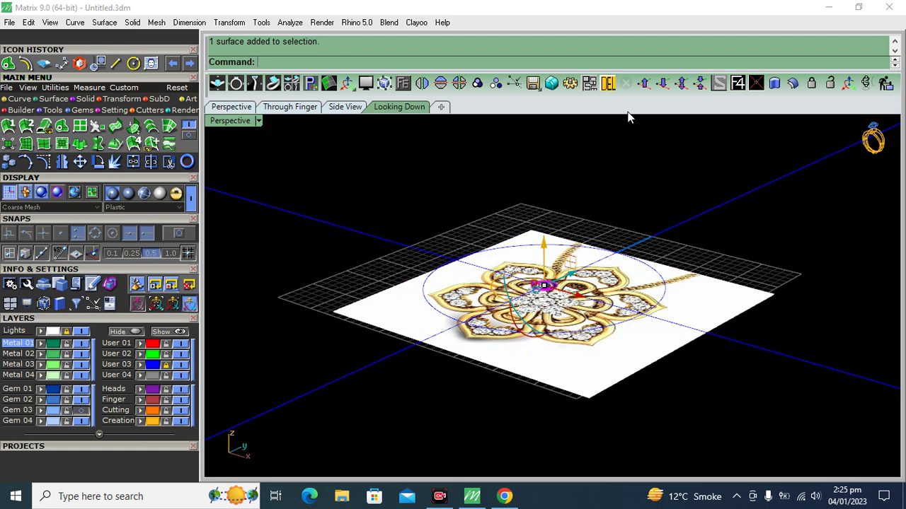
left_click(792, 83)
scroll(553, 289, "up", 5)
left_click(552, 276)
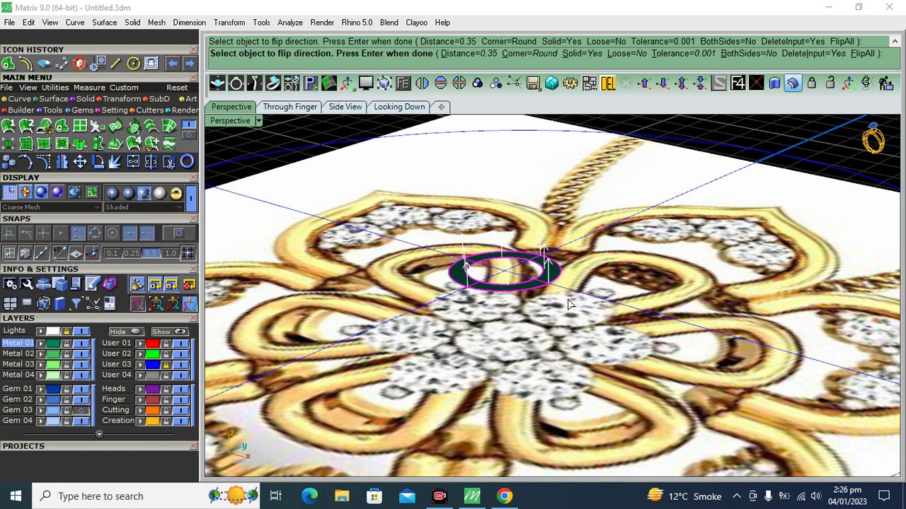
type("1")
key("Return")
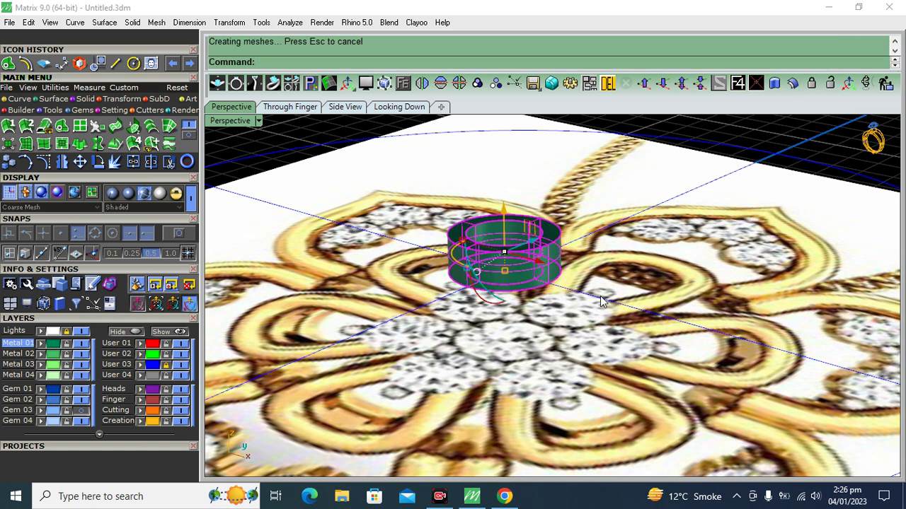
Switch the display to Plastic, leave only the solid band selected, and return to Looking Down.
left_click(112, 192)
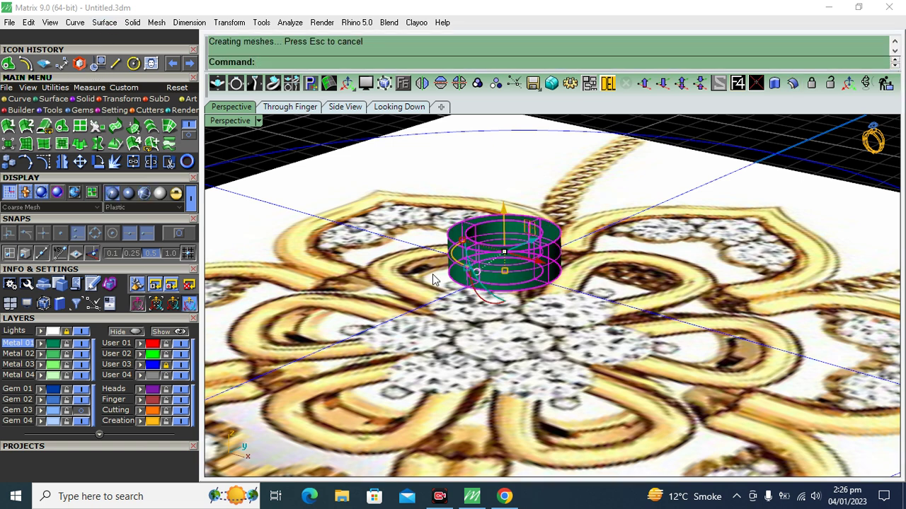
left_click(421, 305)
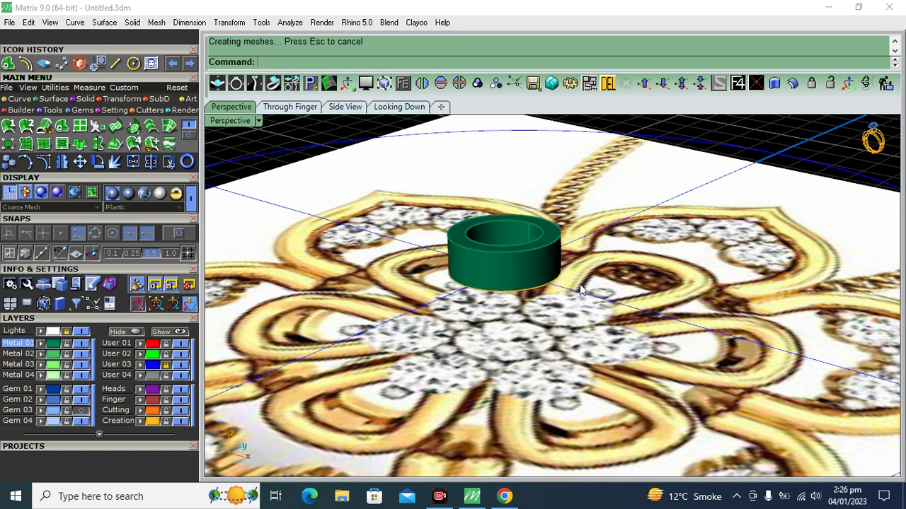
key("ctrl+a")
scroll(473, 307, "up", 5)
left_click(524, 279, "ctrl")
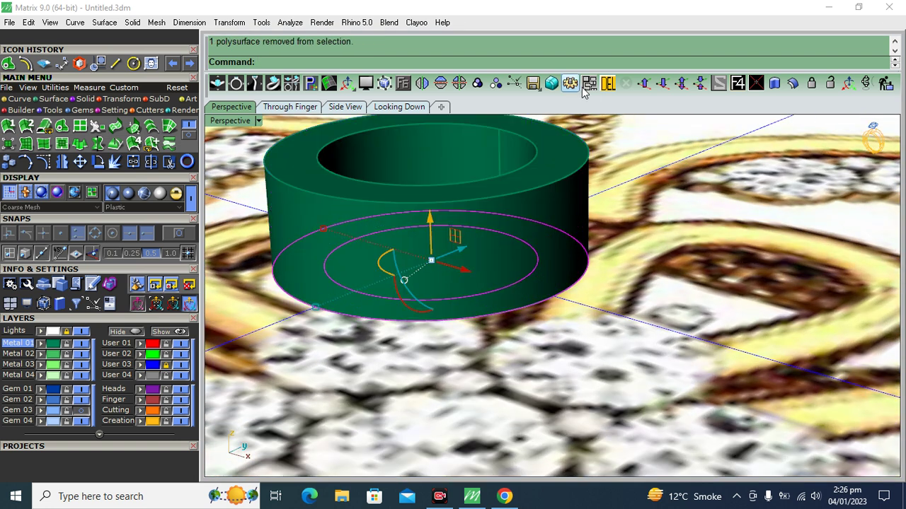
left_click(606, 84)
left_click(552, 267)
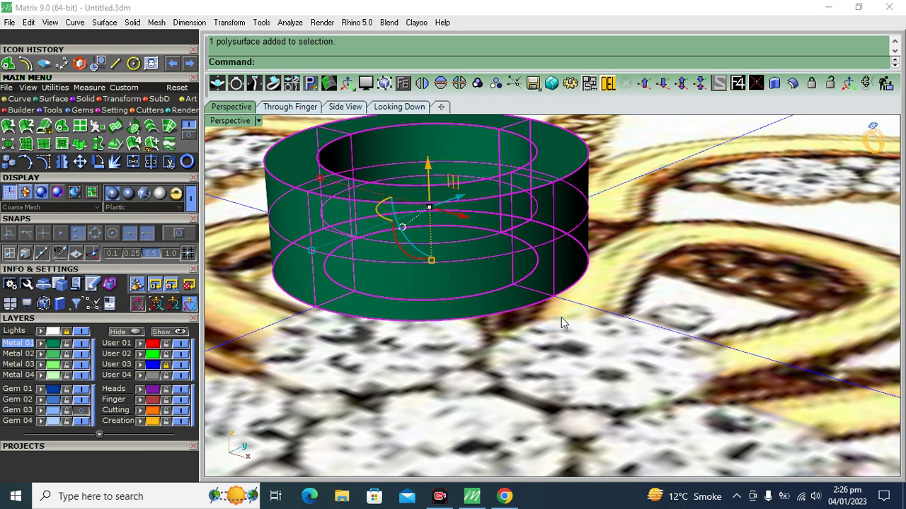
left_click(401, 108)
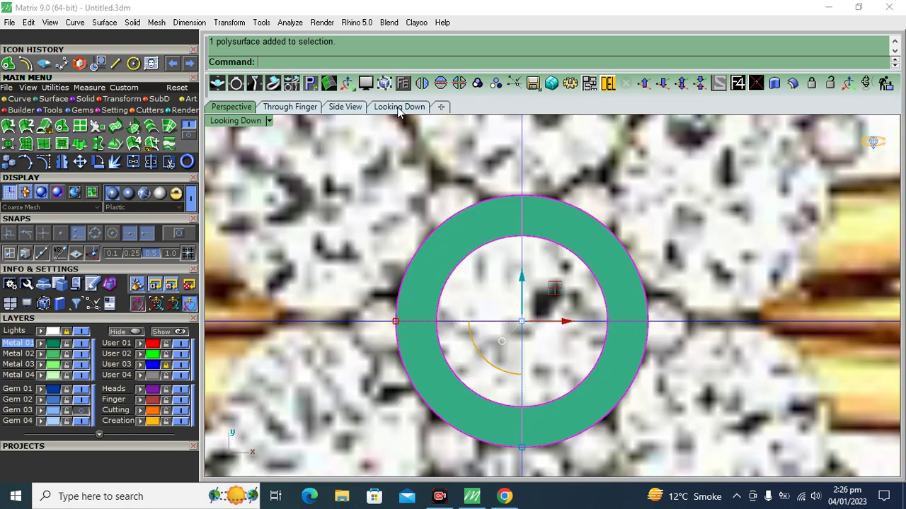
scroll(481, 251, "down", 5)
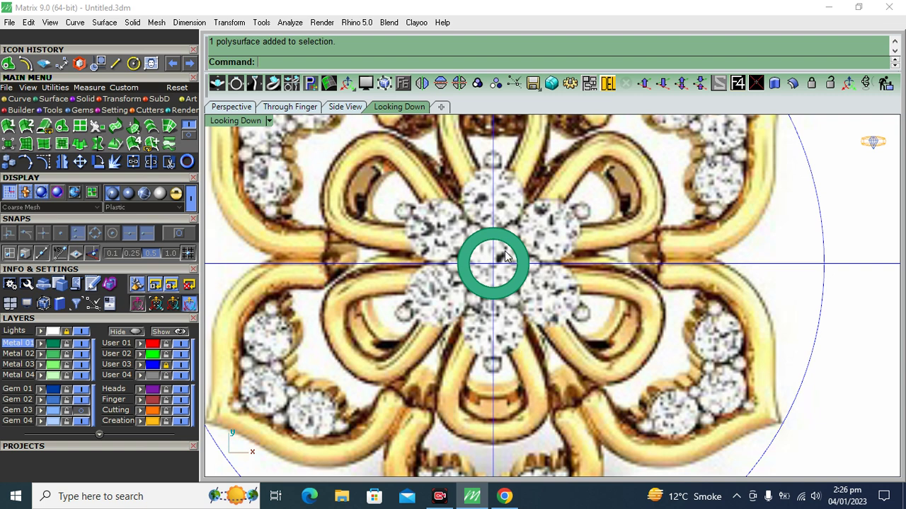
Copy the ring band from its centre onto the top petal, undoing a stray gumball drag.
left_click(8, 162)
right_click_drag(503, 242, 495, 314)
left_click(487, 338)
scroll(502, 273, "up", 2)
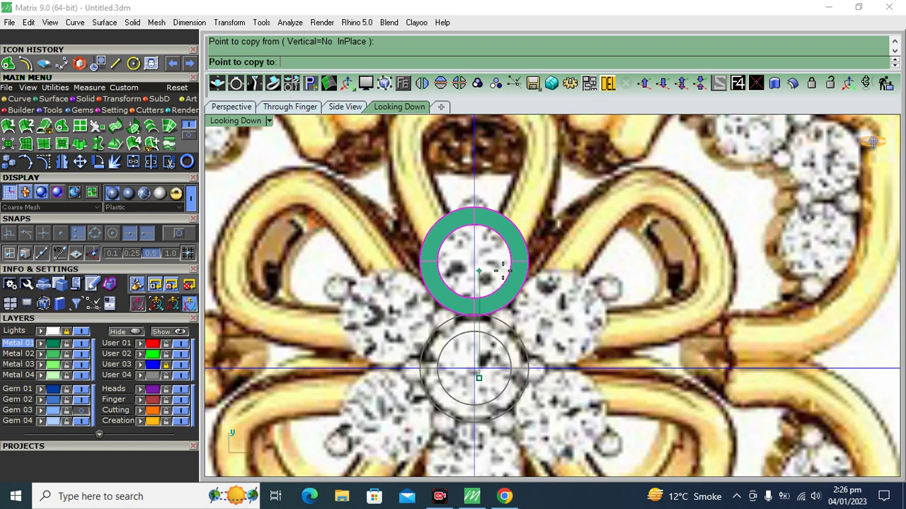
left_click(479, 377)
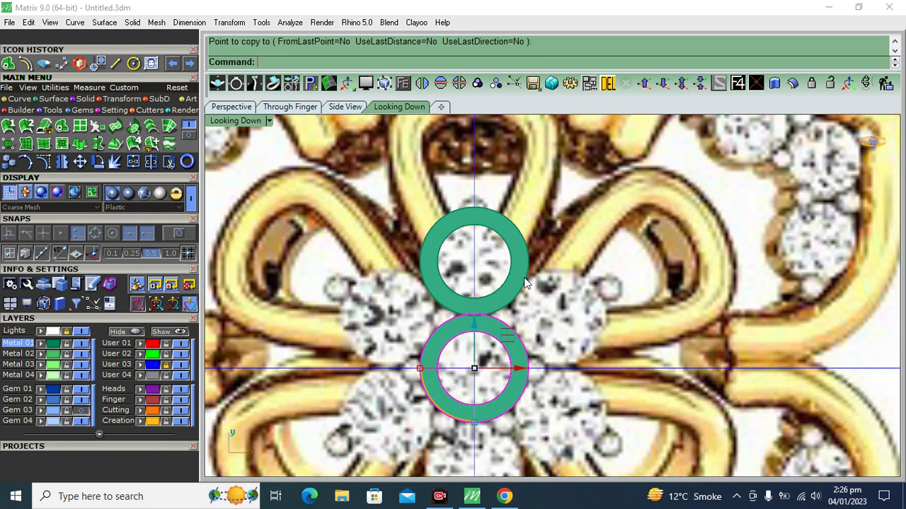
left_click(227, 106)
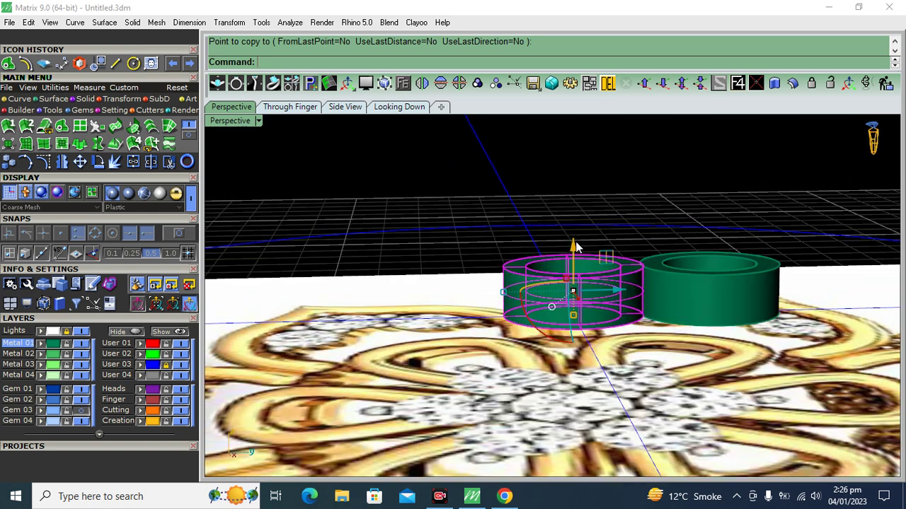
left_click_drag(570, 248, 540, 164)
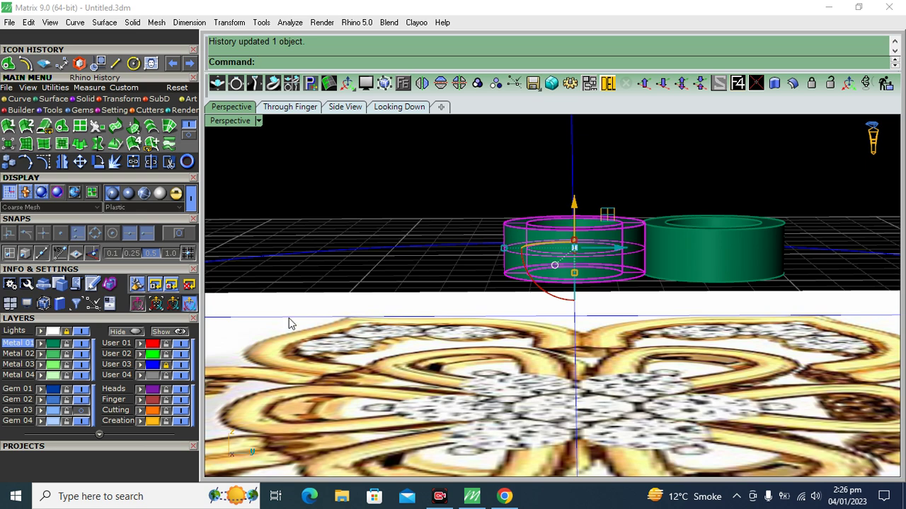
key("ctrl+z")
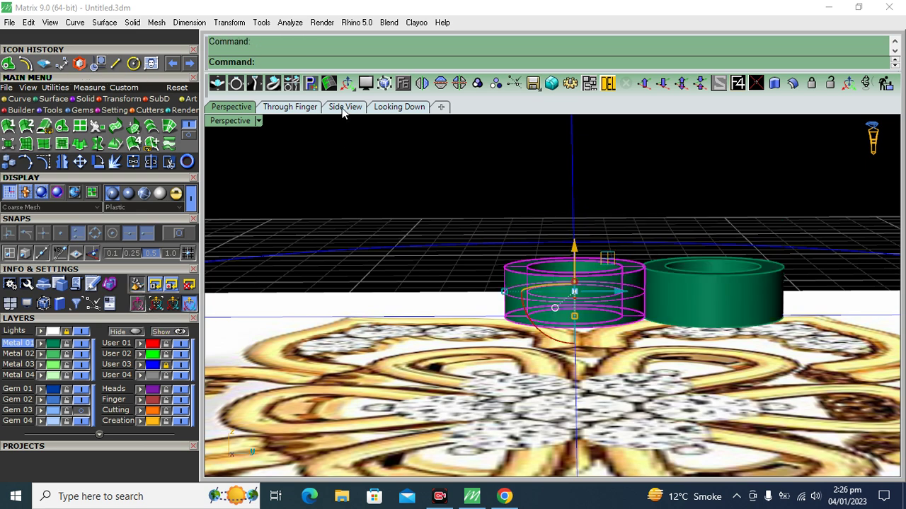
Raise the second ring band upward in Side View.
left_click(344, 107)
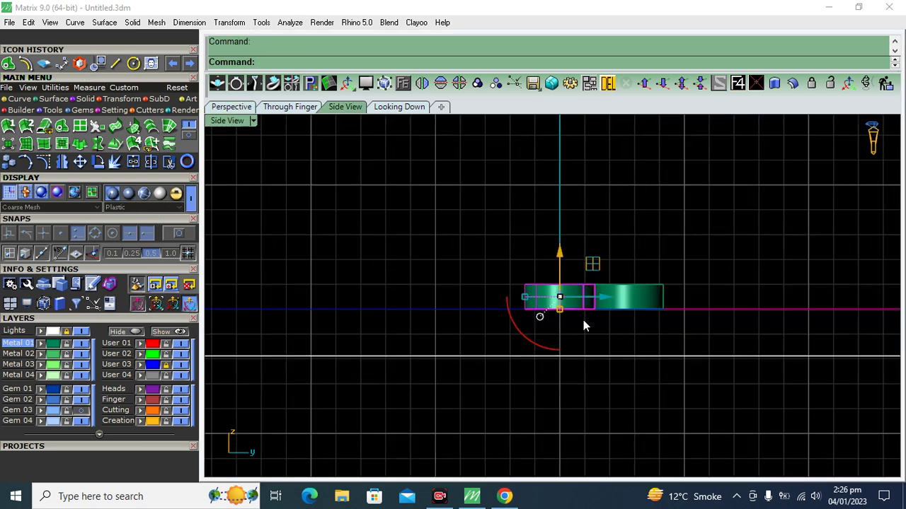
left_click_drag(554, 256, 554, 202)
left_click(677, 340)
left_click(670, 293)
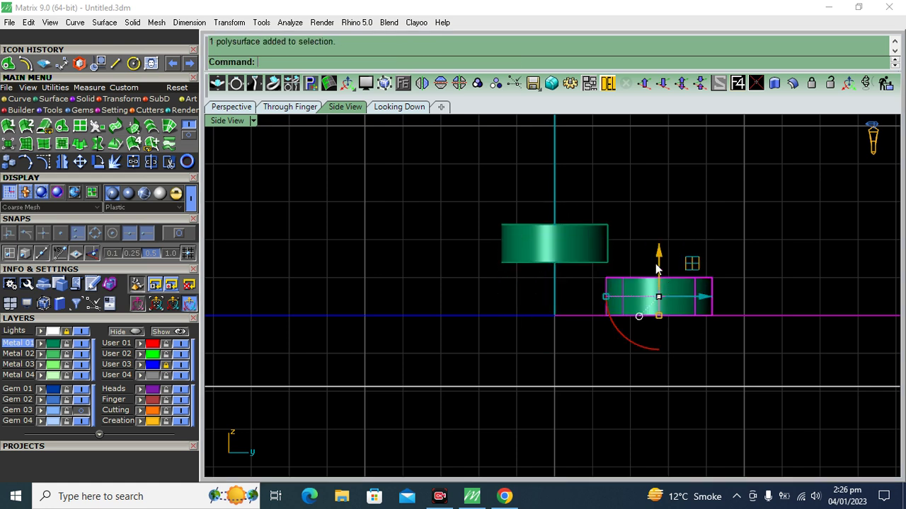
left_click_drag(657, 269, 657, 236)
Rotate the second ring twice so it tilts outward from the centre.
left_click(97, 162)
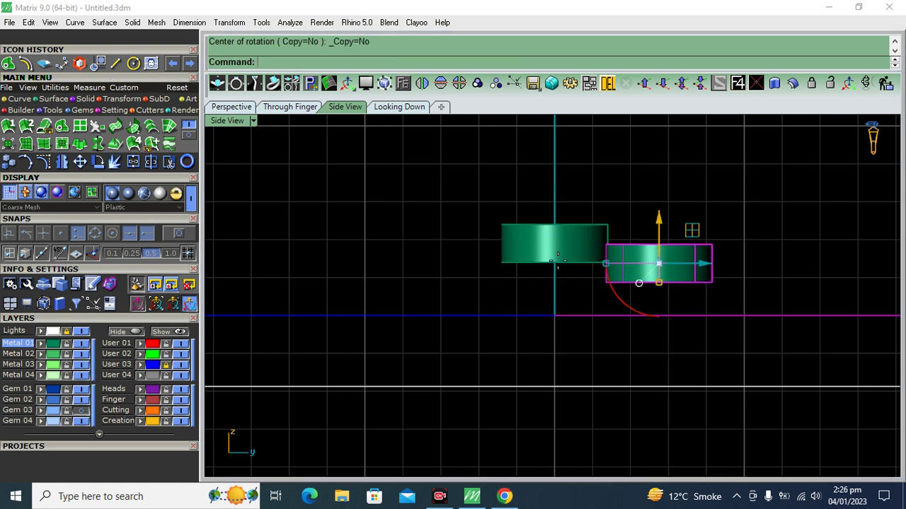
left_click(605, 264)
left_click(712, 272)
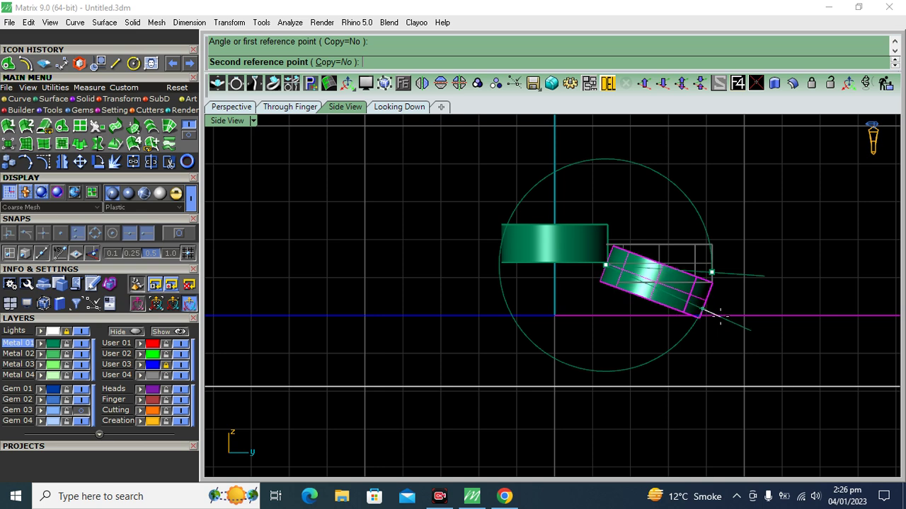
left_click(720, 318)
key("Return")
left_click(719, 315)
left_click(550, 283)
left_click(495, 278)
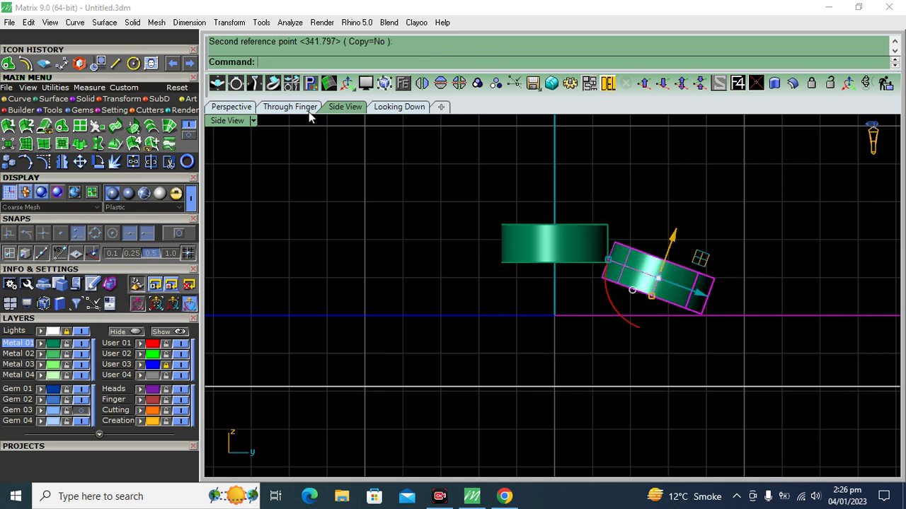
Fine-tune the tilted ring's position in Perspective and check it from Looking Down.
left_click(399, 107)
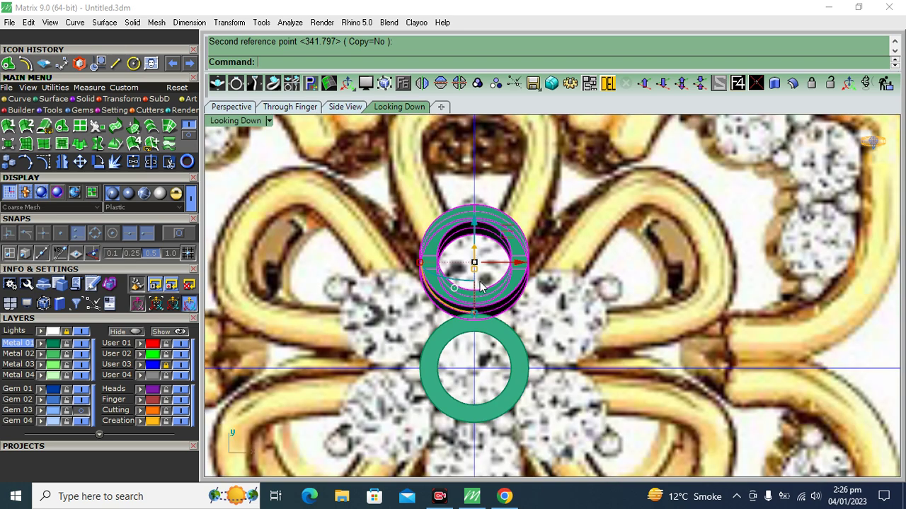
scroll(479, 287, "up", 2)
left_click(227, 109)
scroll(623, 251, "up", 2)
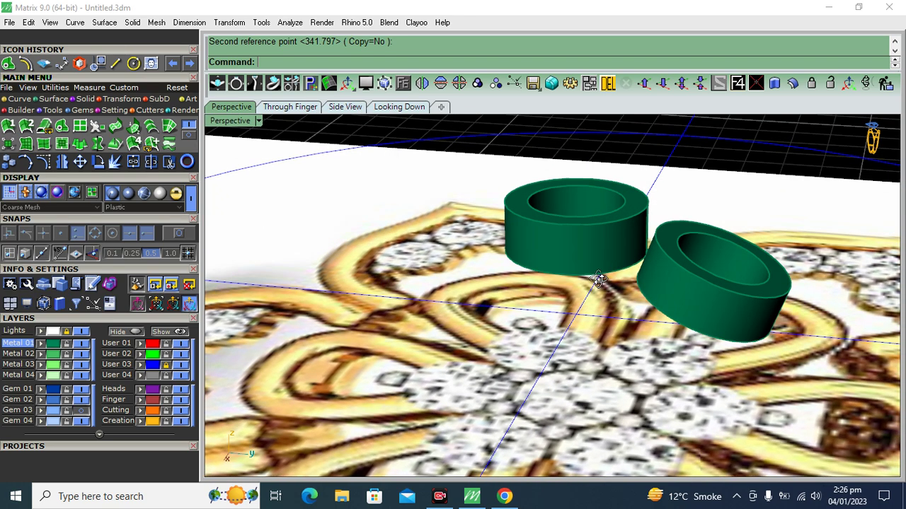
scroll(658, 244, "up", 2)
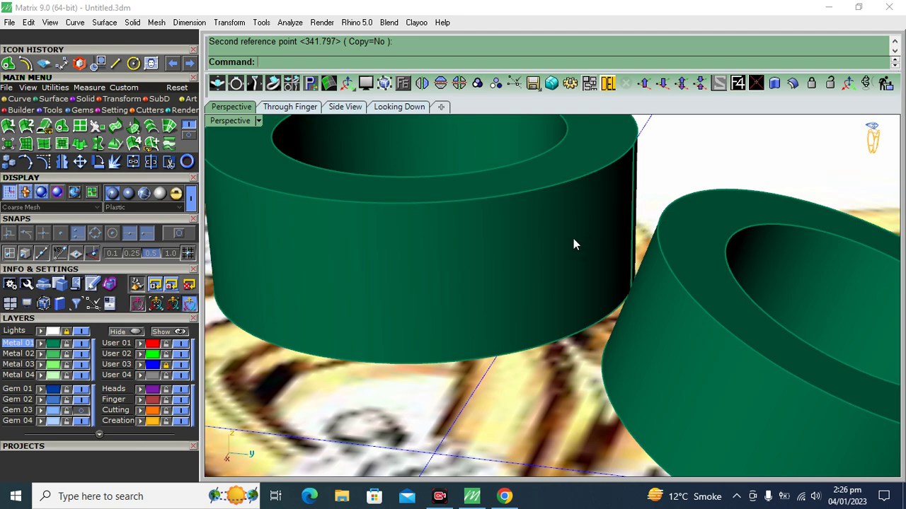
scroll(637, 283, "down", 4)
left_click(661, 293)
scroll(740, 324, "up", 4)
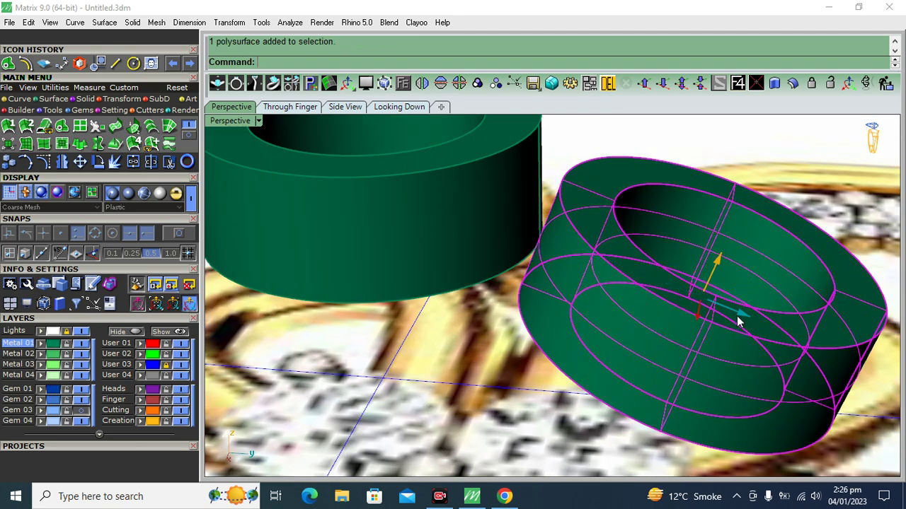
left_click_drag(738, 322, 723, 327)
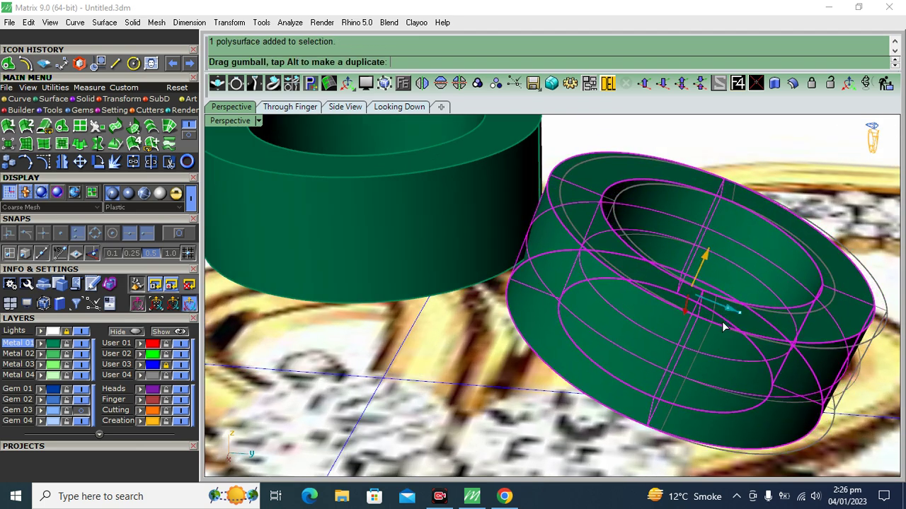
left_click_drag(723, 327, 707, 311)
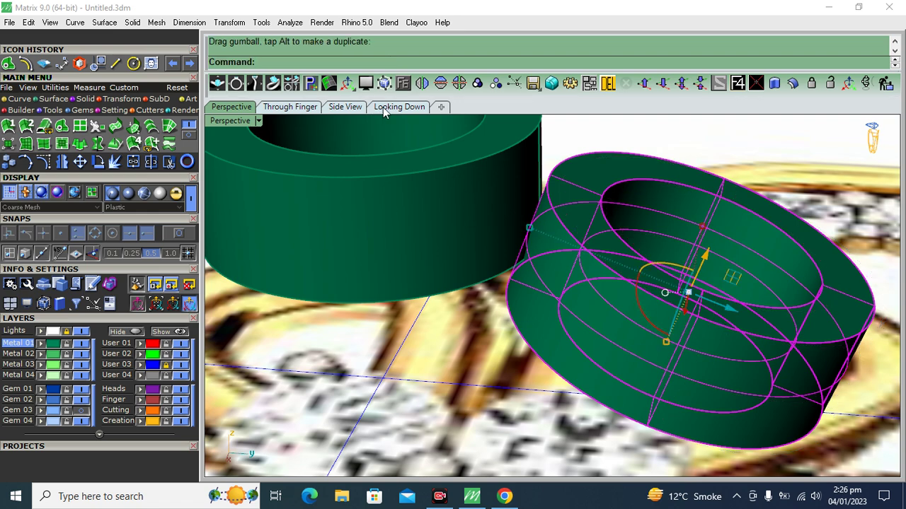
left_click(399, 107)
left_click(127, 99)
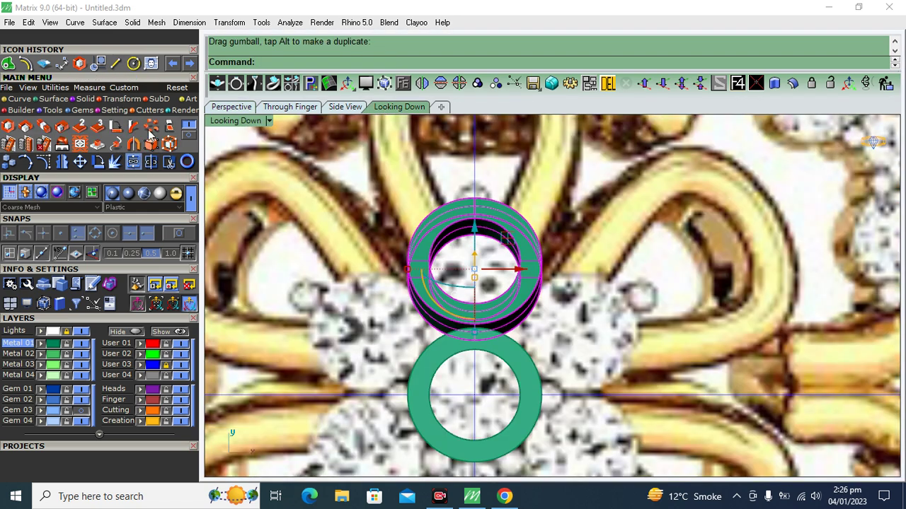
Polar-array the tilted ring around 0,0,0, then undo the result.
left_click(151, 131)
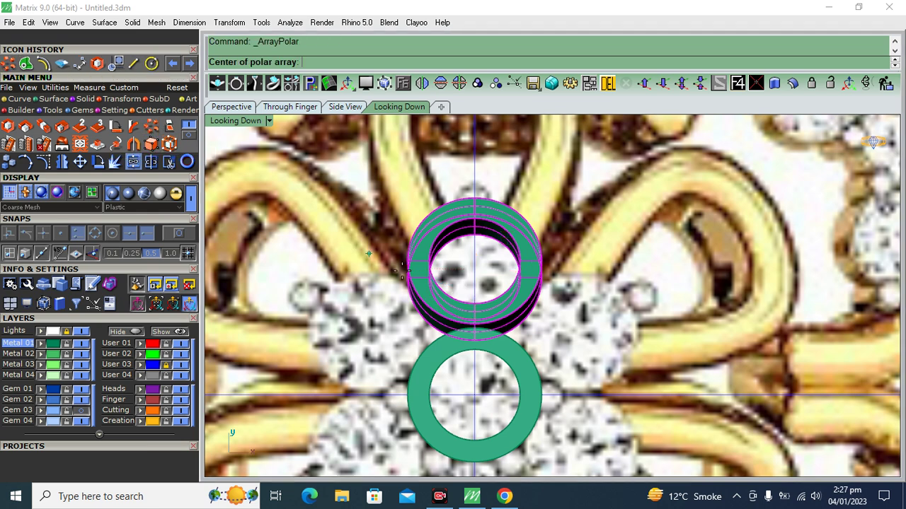
type("0,0,0")
key("Return")
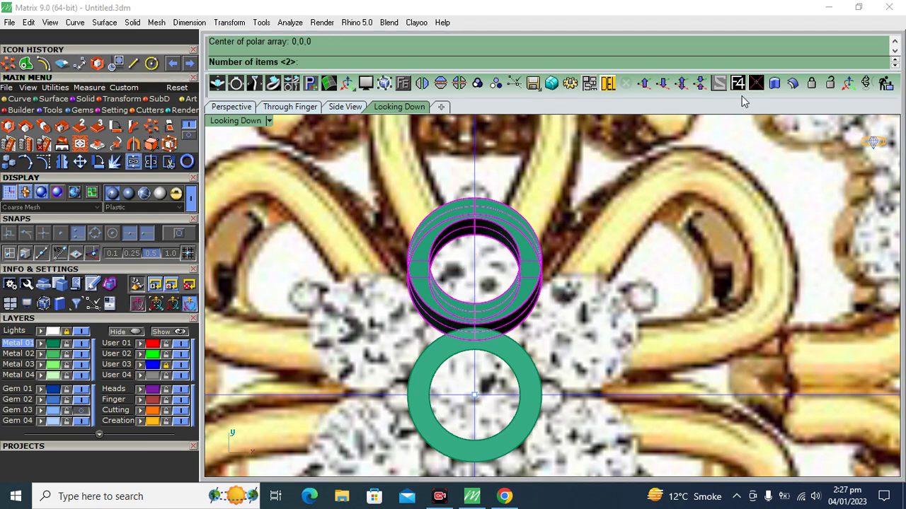
scroll(625, 260, "down", 3)
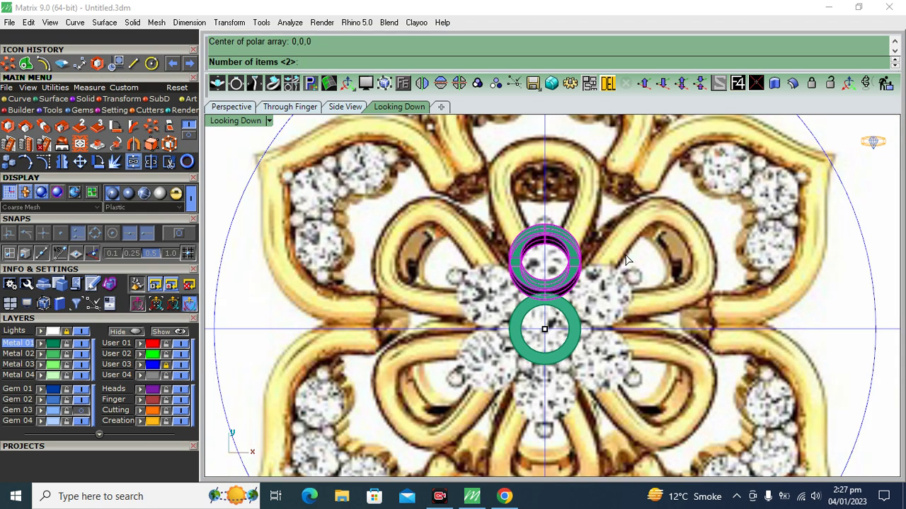
type("6")
key("Return")
key("Return")
key("Return")
scroll(417, 207, "up", 3)
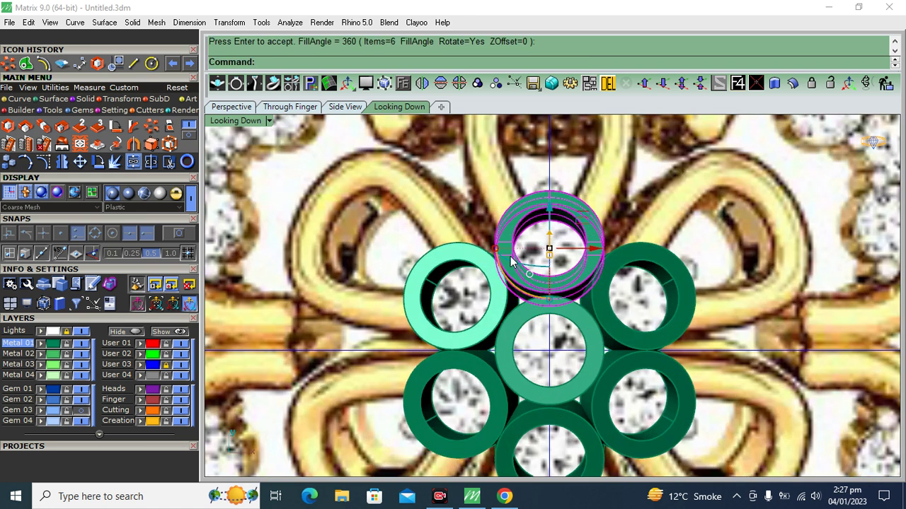
scroll(417, 207, "up", 2)
scroll(508, 270, "up", 2)
scroll(514, 320, "up", 2)
left_click(514, 320)
scroll(514, 319, "down", 3)
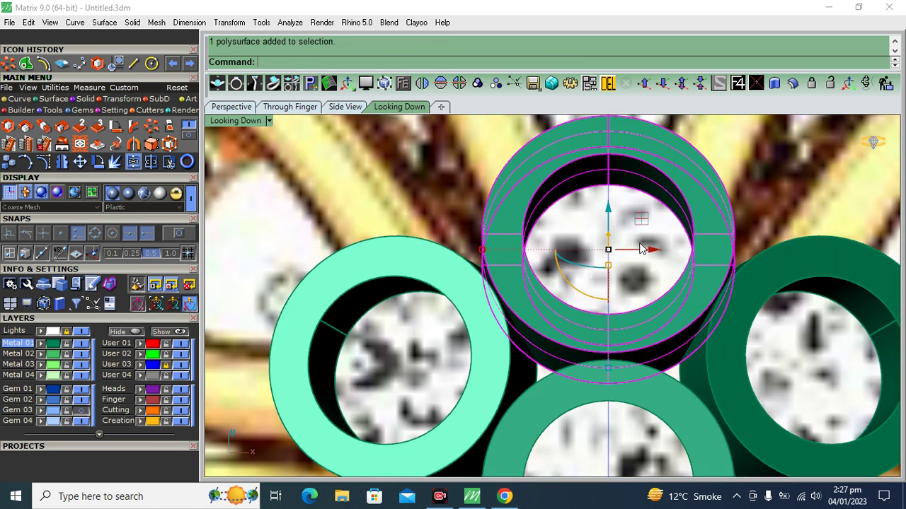
key("ctrl+z")
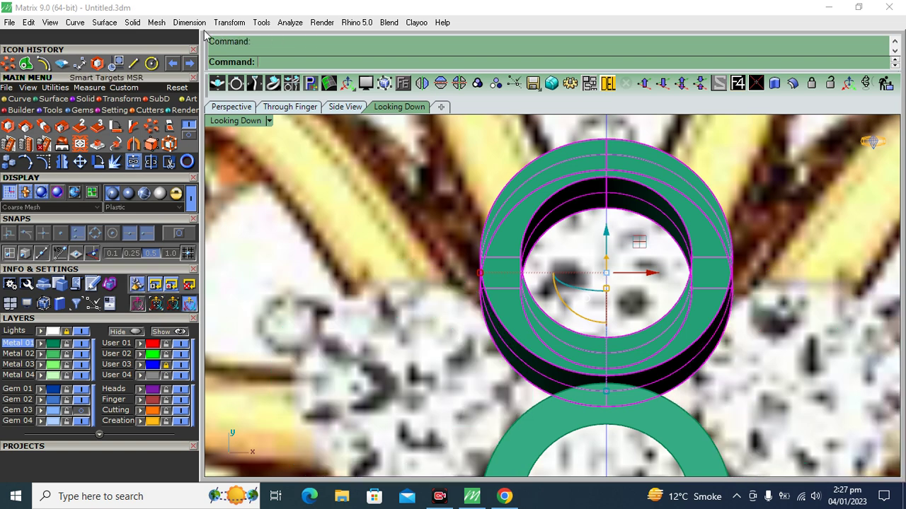
Redo the polar array at the origin with 6 rings over 360°, nudging the ring first.
left_click(151, 125)
type("0")
key("Return")
key("Return")
key("Return")
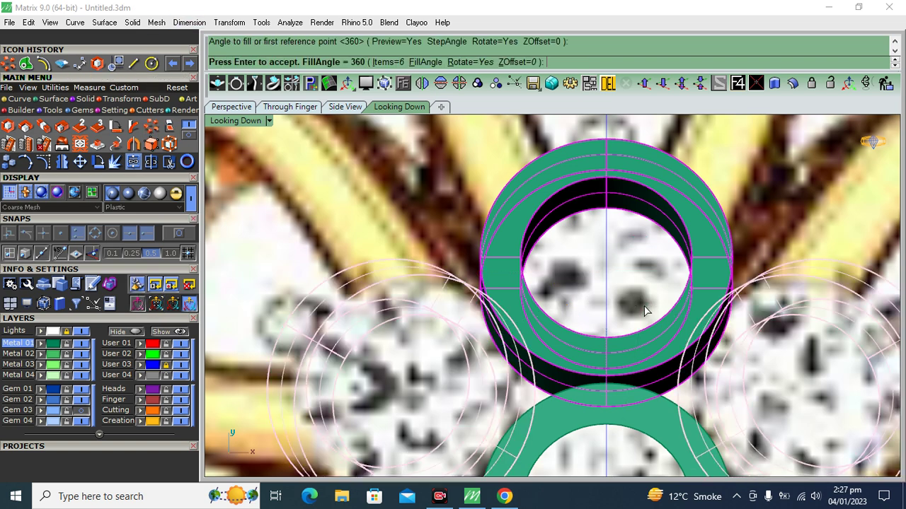
key("Return")
left_click_drag(606, 243, 620, 236)
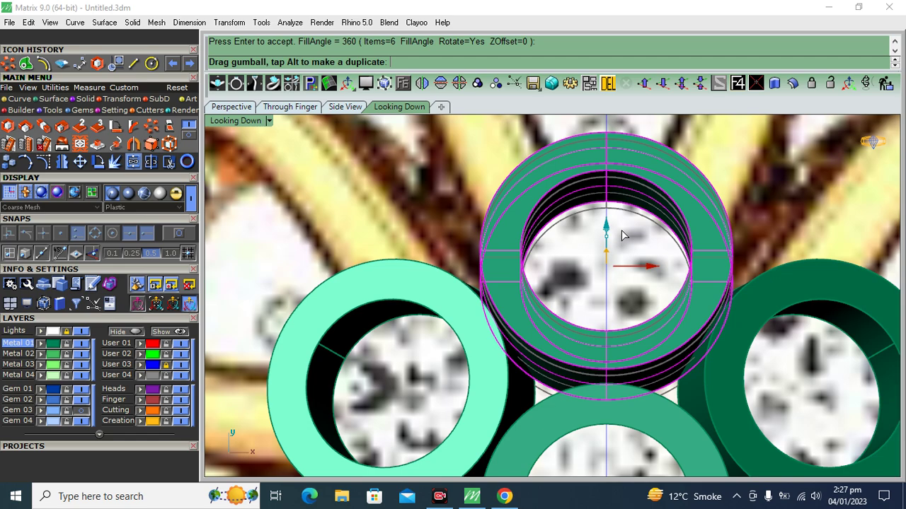
key("Return")
left_click(231, 107)
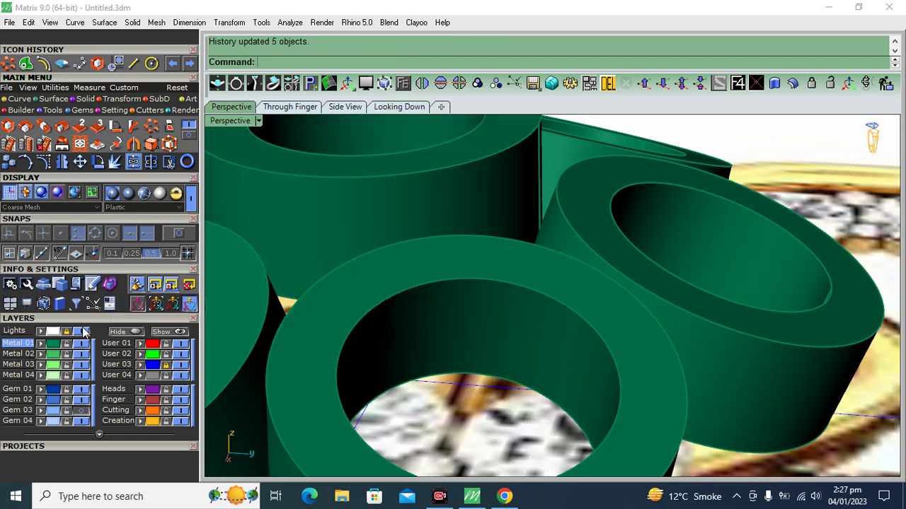
Undo the last ring move and reposition the front ring, updating its linked array copies.
scroll(594, 332, "up", 3)
scroll(525, 303, "up", 2)
key("ctrl+z")
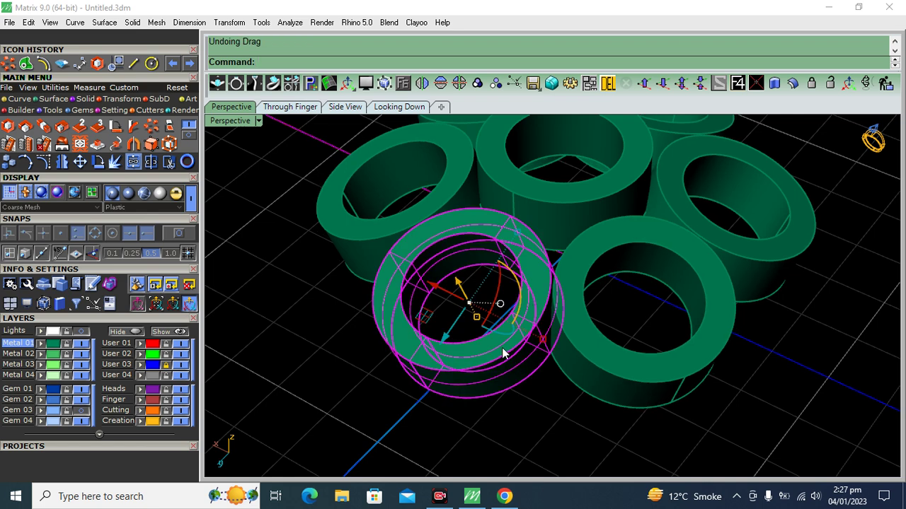
left_click_drag(440, 347, 453, 332)
left_click(547, 408)
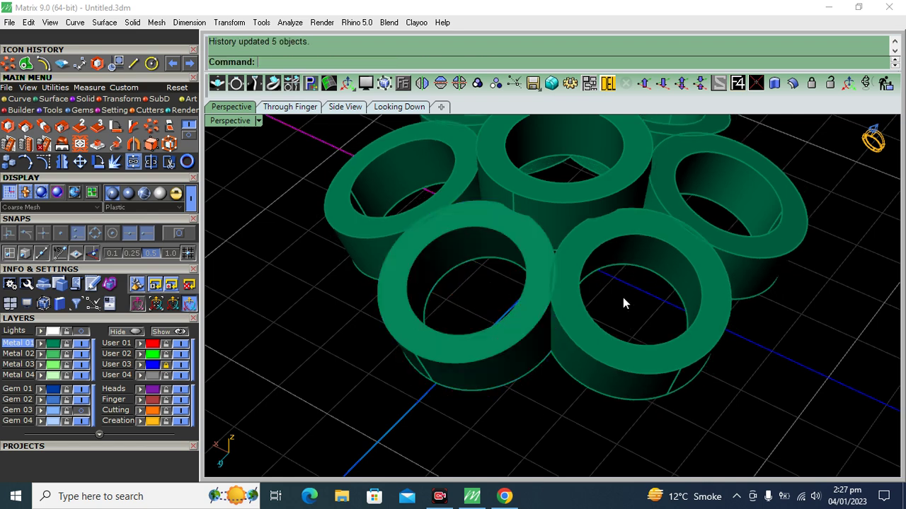
scroll(524, 296, "up", 2)
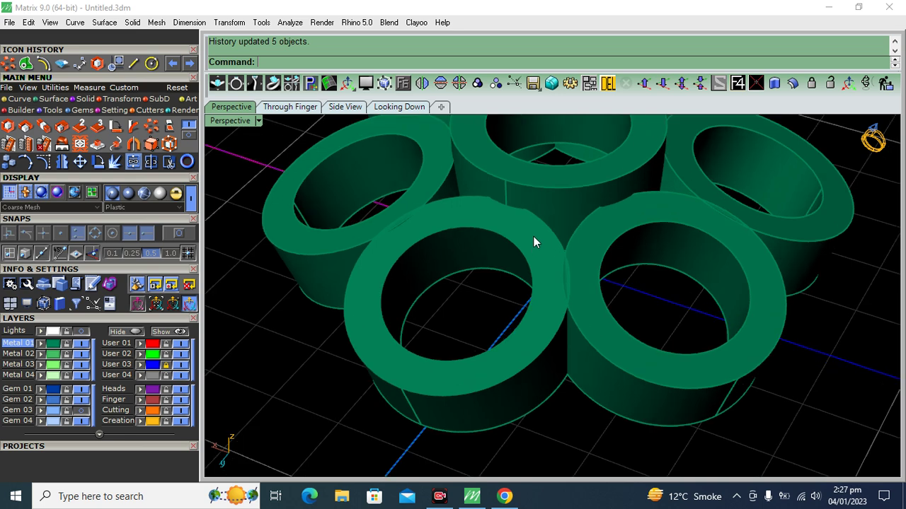
scroll(533, 239, "up", 2)
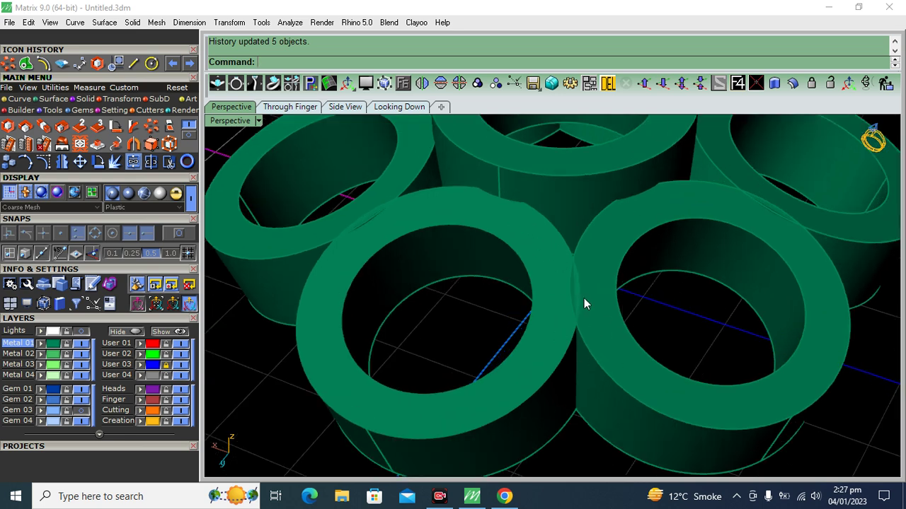
scroll(573, 291, "up", 3)
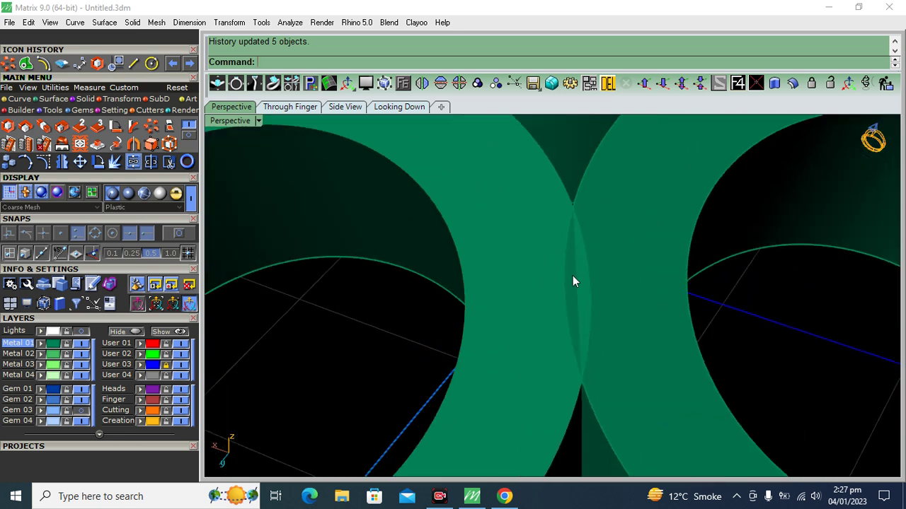
scroll(573, 281, "down", 3)
scroll(590, 249, "down", 3)
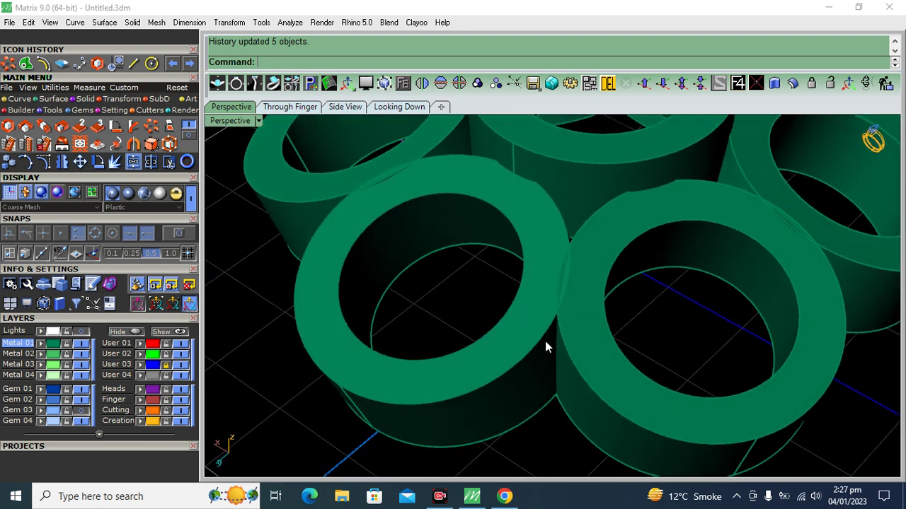
left_click(404, 360)
left_click_drag(416, 348, 404, 346)
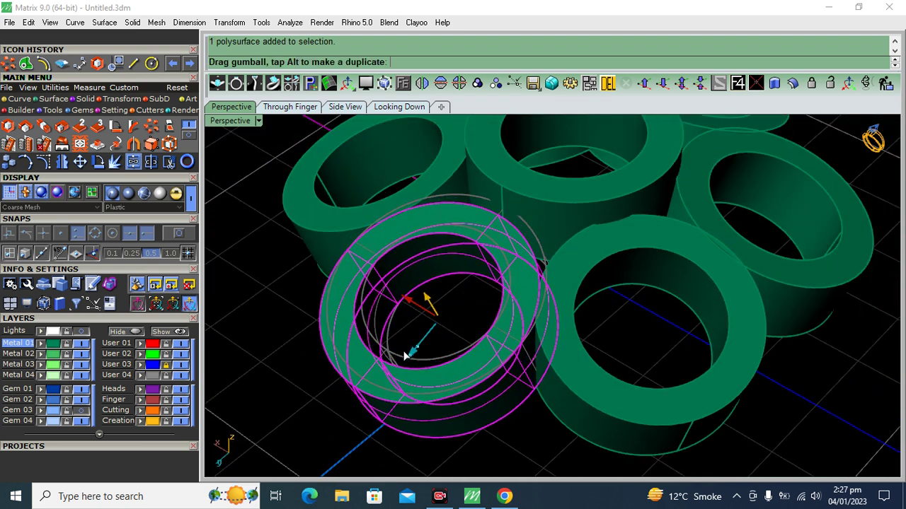
key("Escape")
Adjust the front ring once more, orbit to a low angle, and select the gem below.
scroll(570, 297, "up", 3)
scroll(528, 342, "up", 3)
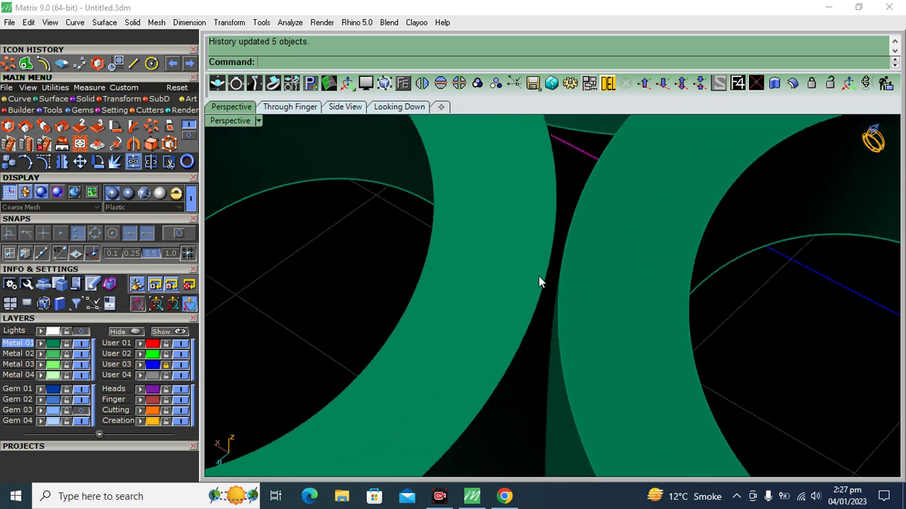
scroll(562, 243, "down", 5)
left_click(513, 300)
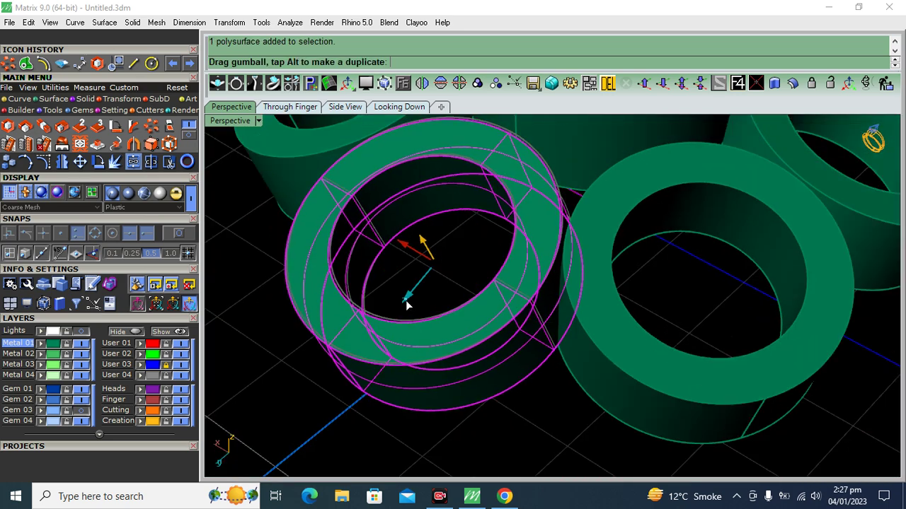
left_click_drag(416, 311, 506, 396)
key("Escape")
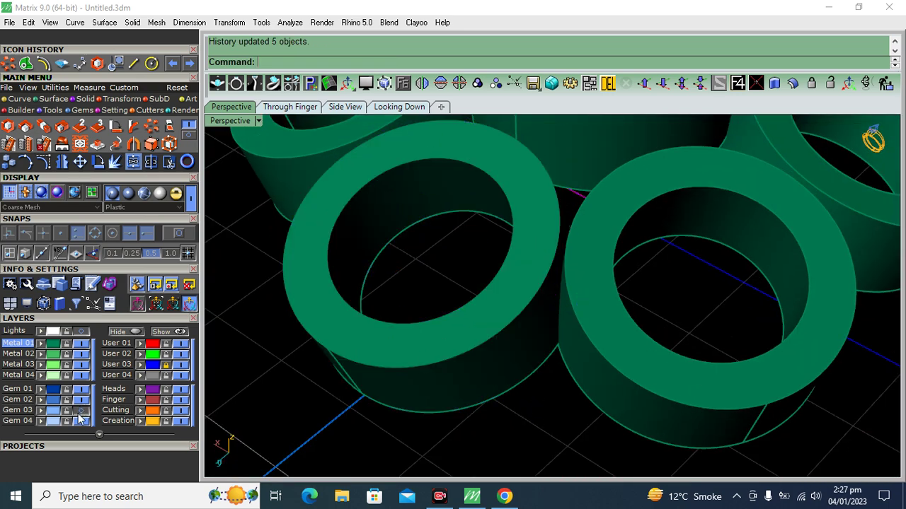
scroll(509, 311, "down", 5)
right_click_drag(540, 277, 559, 304)
left_click(568, 316)
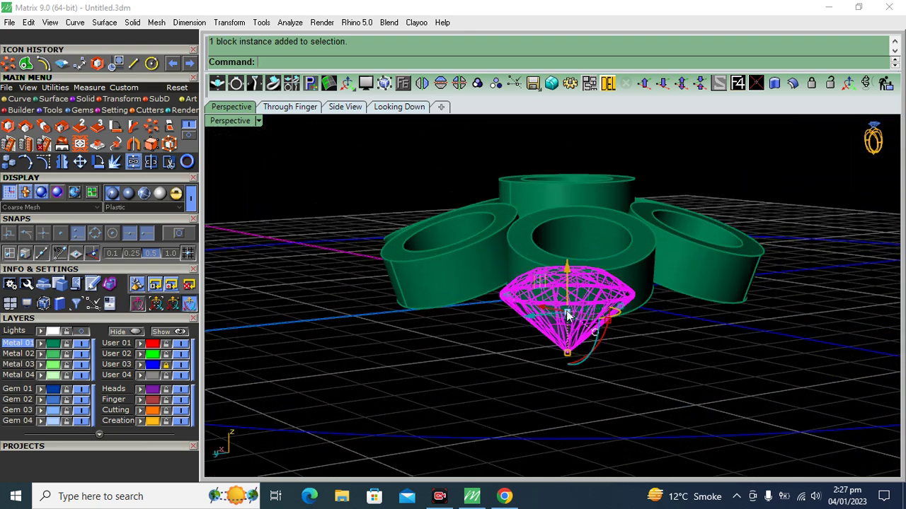
Lift the gem onto the centre ring and copy it onto the top ring.
left_click_drag(568, 316, 566, 198)
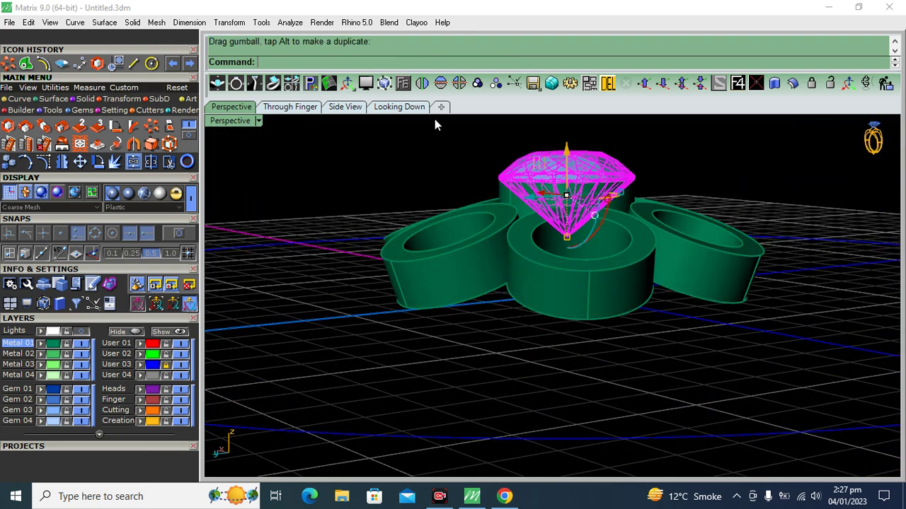
left_click(399, 107)
left_click(9, 162)
left_click(591, 280)
left_click(579, 220)
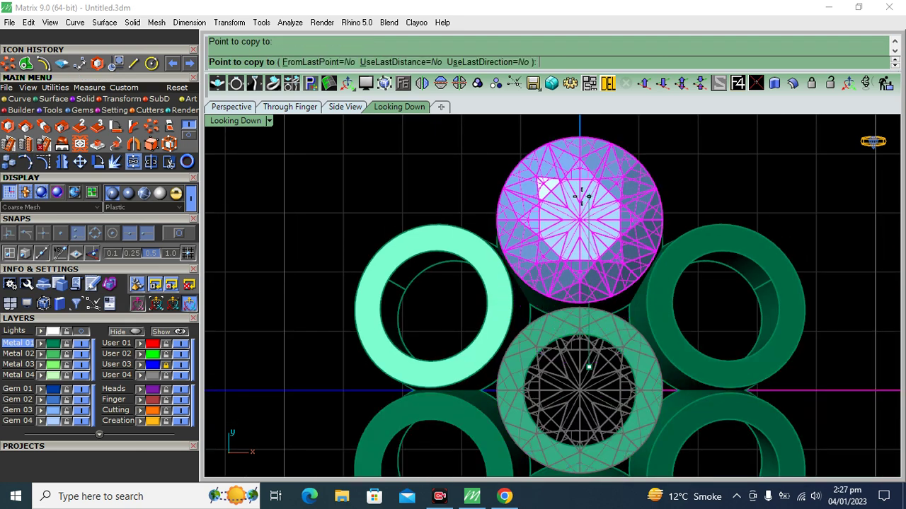
key("Return")
Tilt the other gem to match the front-left ring's angle and seat it there.
left_click(230, 109)
left_click(498, 202)
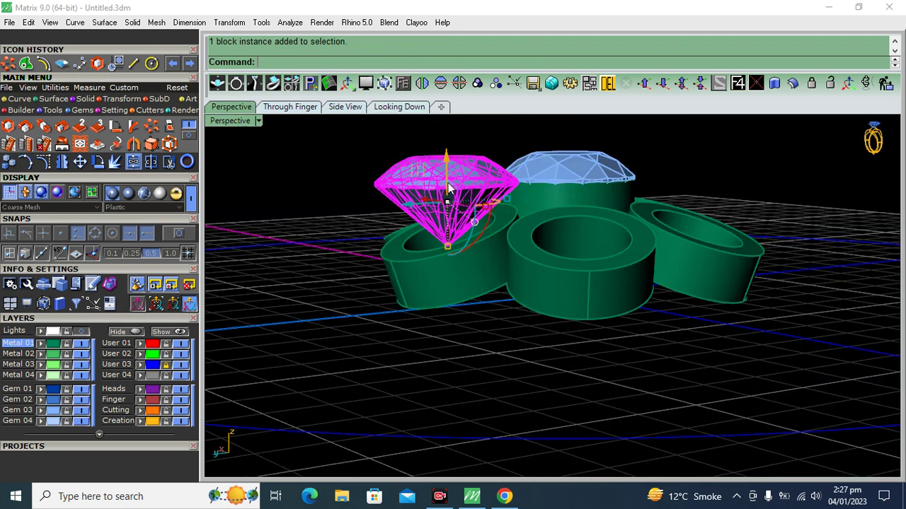
left_click_drag(485, 239, 500, 233)
left_click_drag(445, 202, 459, 232)
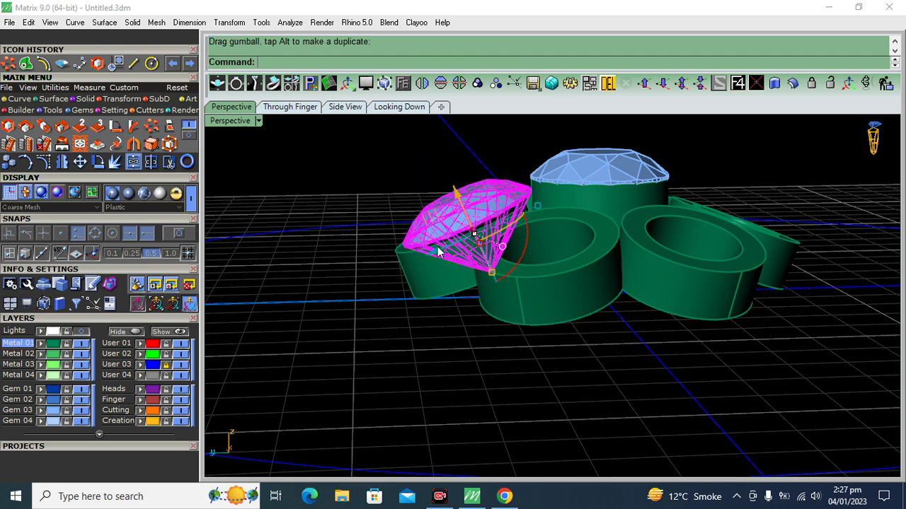
left_click(431, 350)
Polar-array the tilted front gem around centre 0, accepting six copies.
mouse_move(431, 350)
right_mouse_down()
mouse_move(575, 369)
mouse_move(468, 318)
right_mouse_up()
left_click(467, 317)
left_click(737, 84)
type("0")
key("Return")
key("Return")
key("Return")
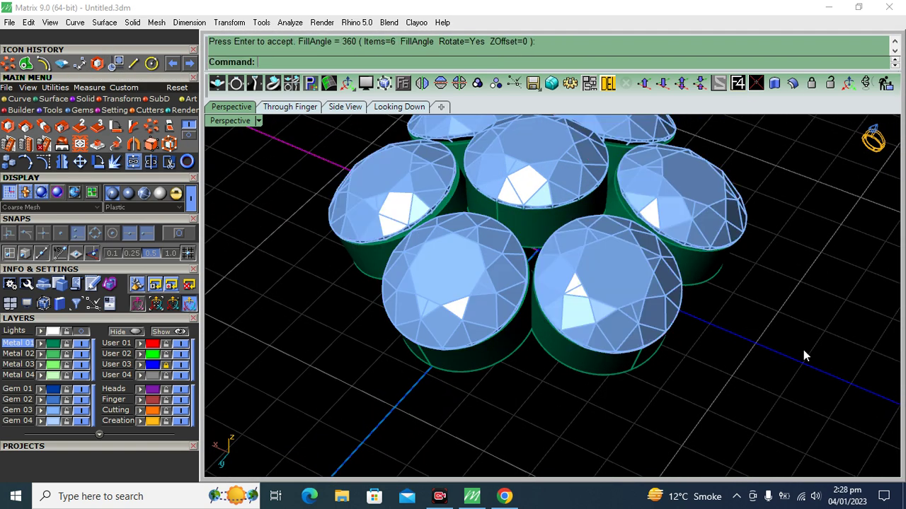
Raise the centre gem up onto its green ring band from a low side angle.
scroll(525, 274, "up", 3)
scroll(556, 258, "up", 3)
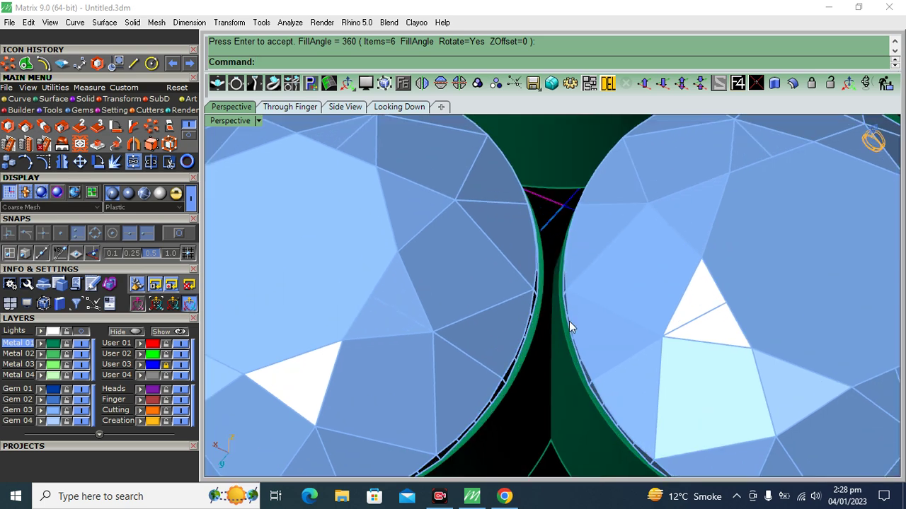
scroll(541, 331, "down", 5)
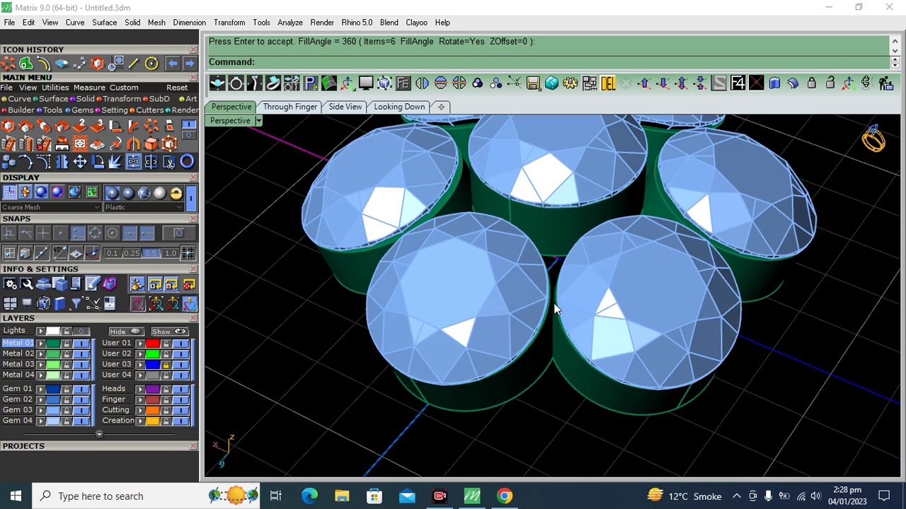
scroll(553, 412, "down", 2)
right_click_drag(545, 410, 544, 233)
scroll(543, 226, "up", 3)
left_click(545, 226)
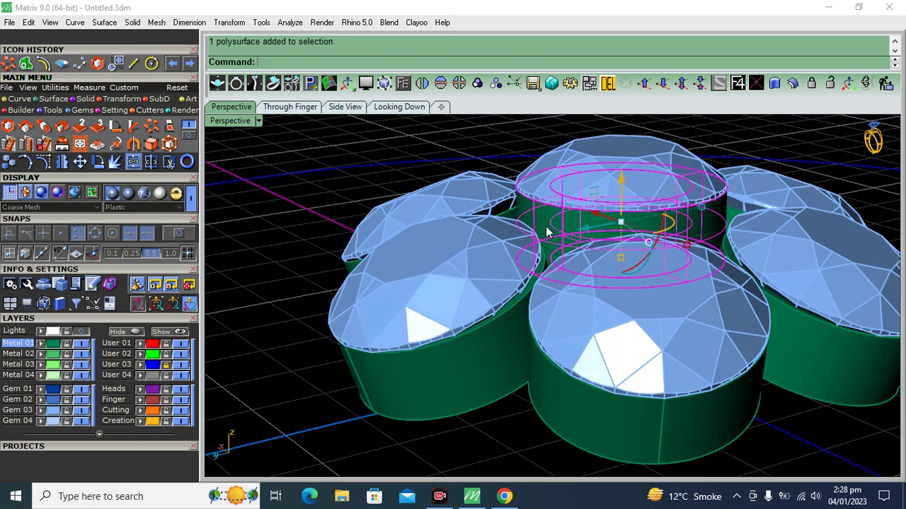
left_click(609, 166)
left_click_drag(598, 242, 599, 202)
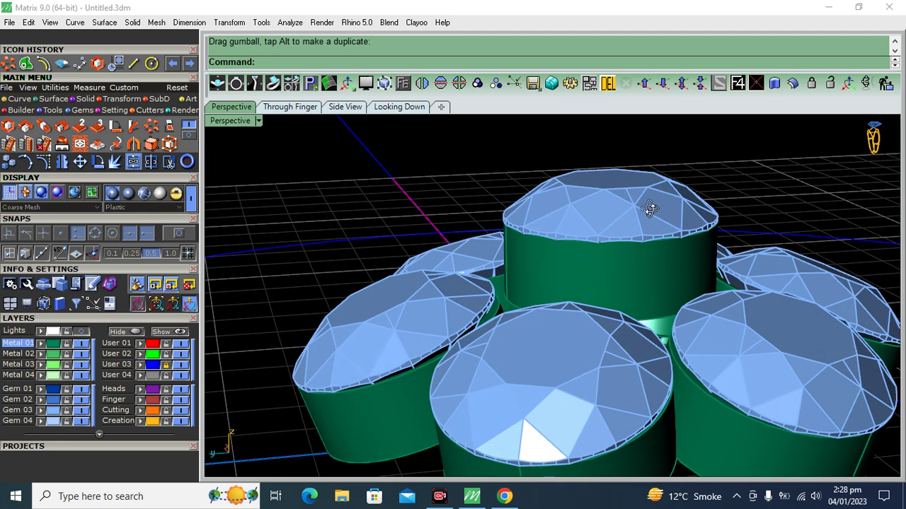
Orbit to a near top-down view over the gem cluster and launch the Solid Cylinder tool.
right_click_drag(649, 205, 714, 300)
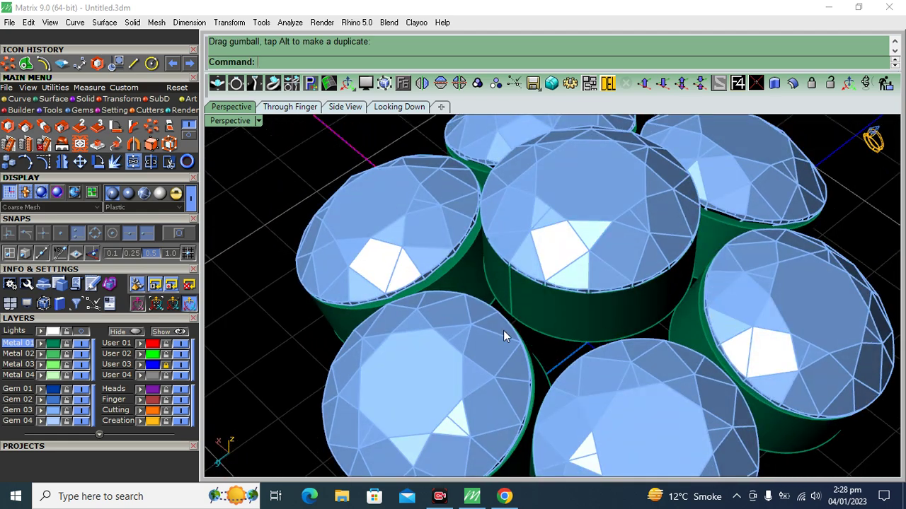
scroll(505, 323, "up", 3)
scroll(585, 323, "down", 5)
right_click_drag(586, 323, 580, 209)
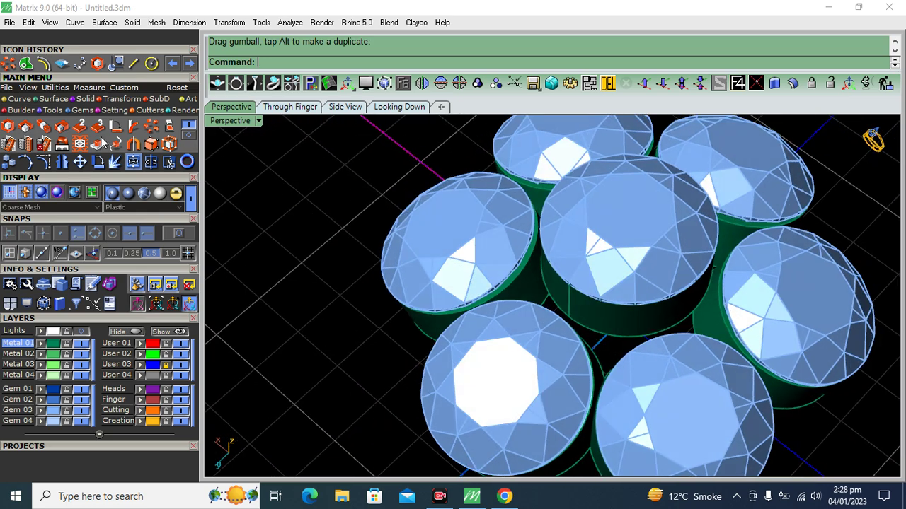
left_click(85, 99)
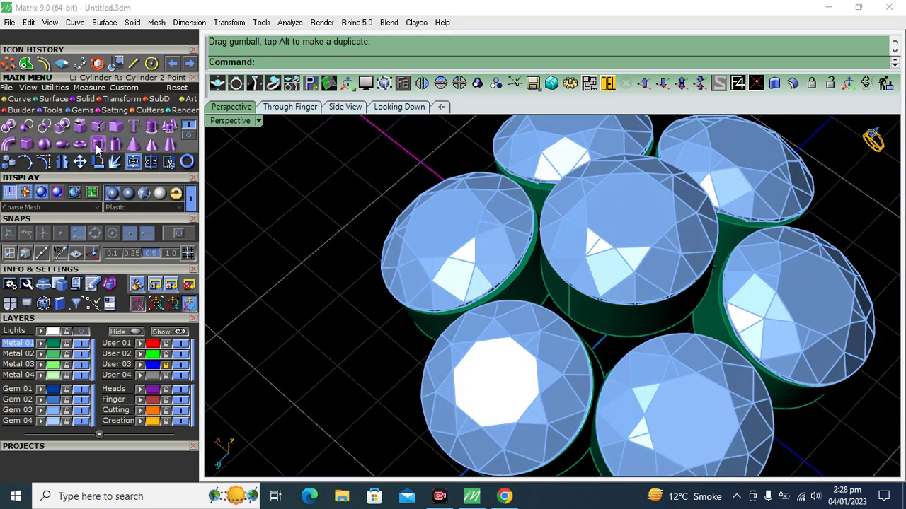
left_click(98, 162)
Draw a 0.8-diameter upright cylinder prong between the gems, setting its height in Side View.
left_click(147, 237)
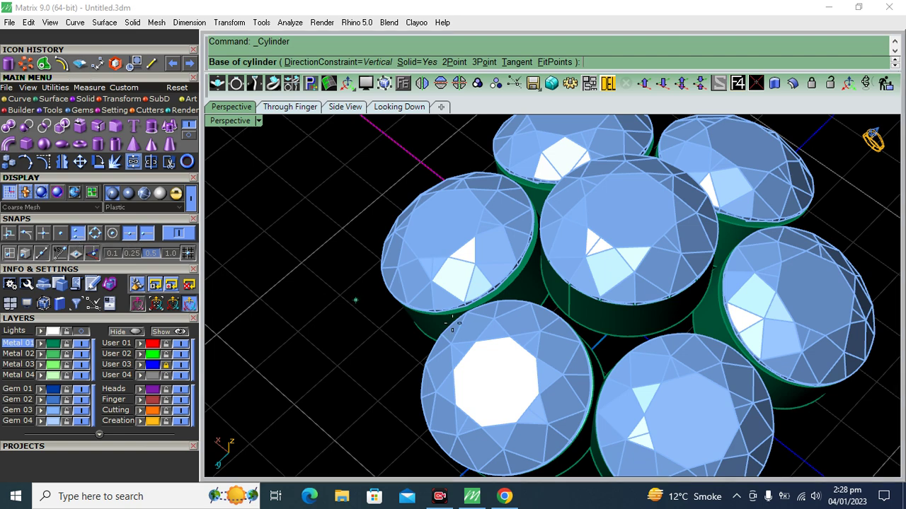
scroll(566, 340, "up", 5)
left_click(557, 295)
scroll(557, 296, "down", 2)
scroll(557, 295, "down", 3)
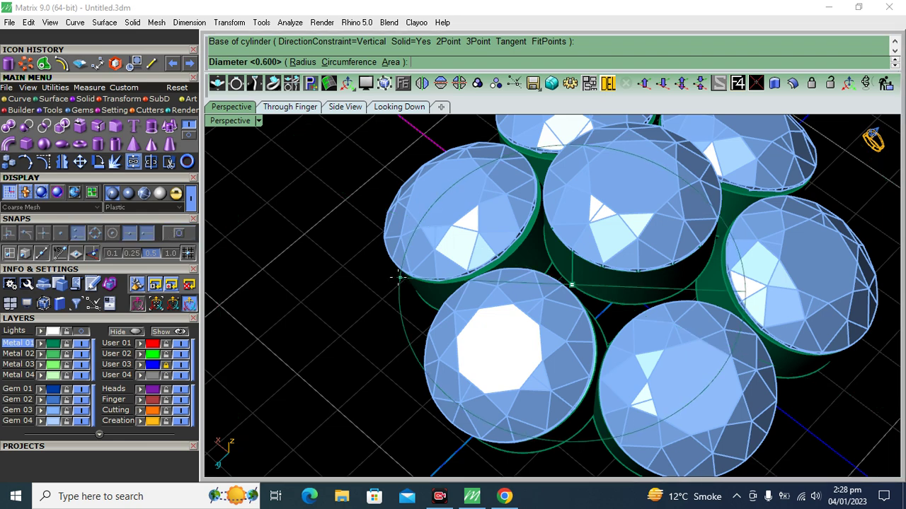
type(".8")
key("Return")
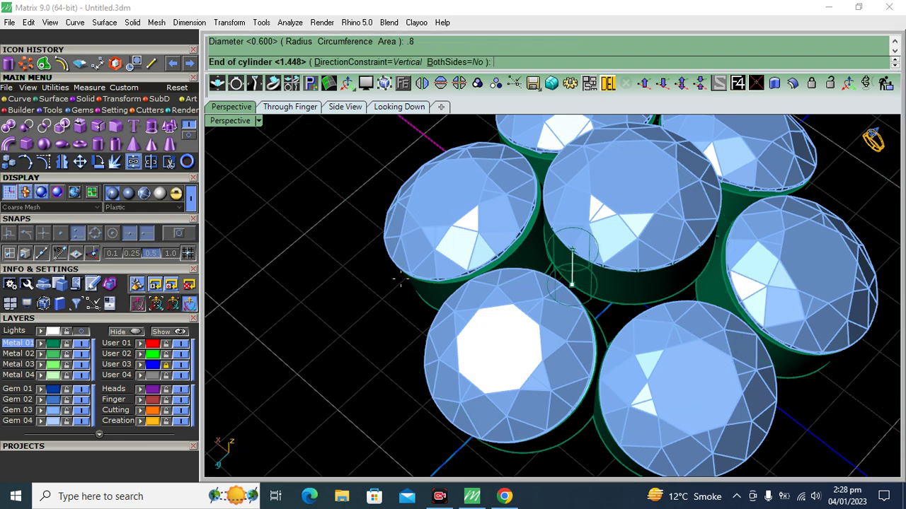
left_click(350, 107)
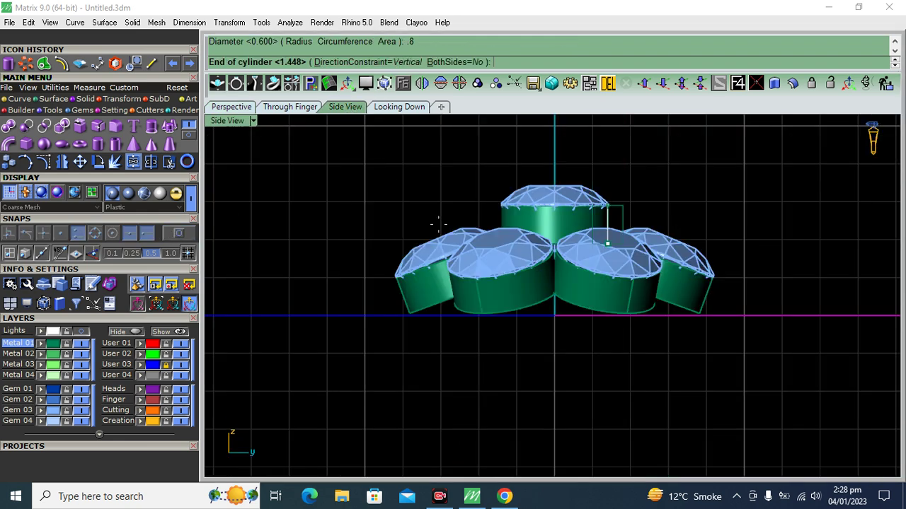
scroll(630, 171, "up", 2)
scroll(630, 171, "up", 3)
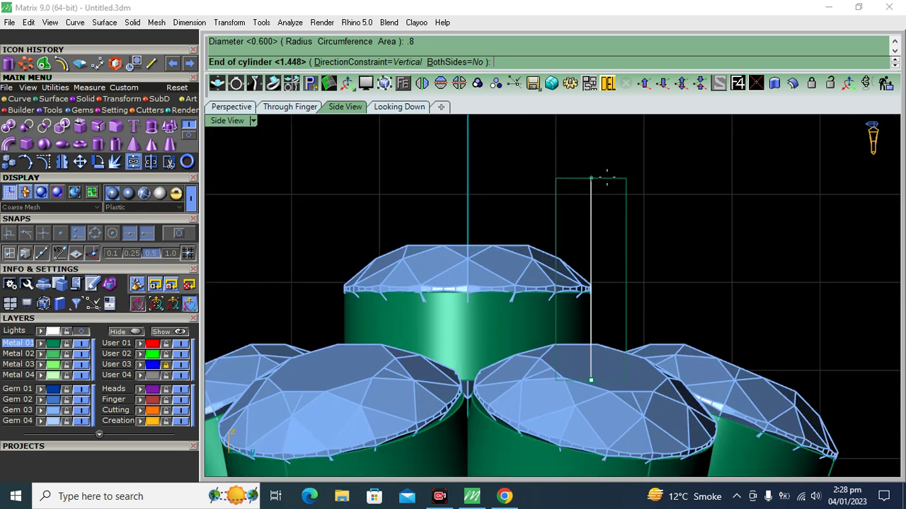
right_click_drag(610, 157, 599, 218)
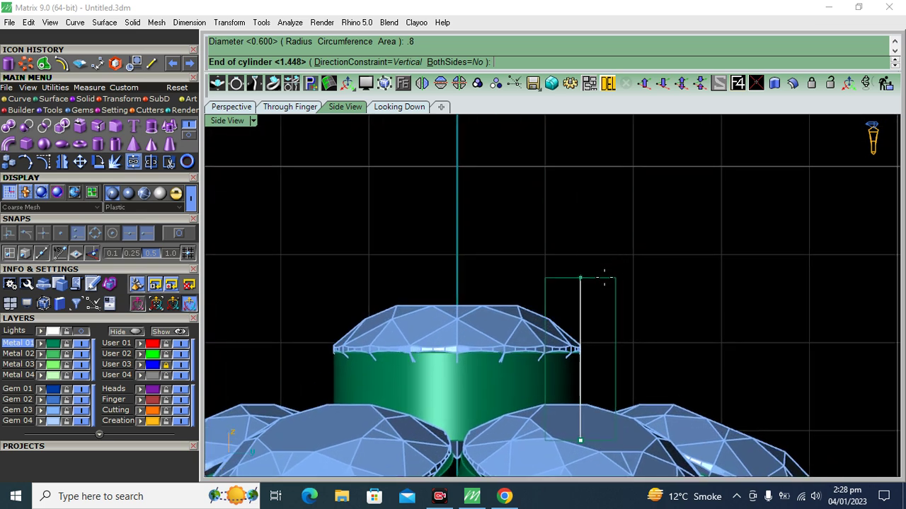
left_click(609, 227)
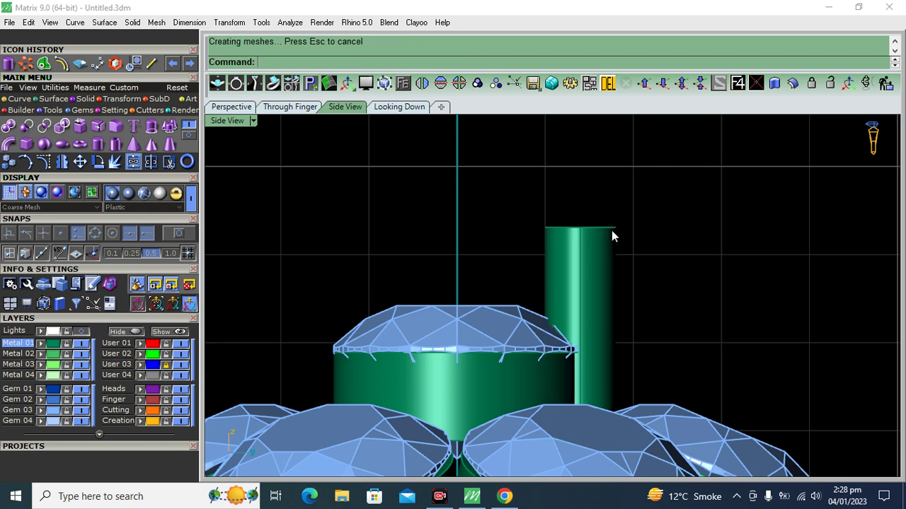
Round the prong's top edge with a 0.33 fillet.
left_click(117, 127)
left_click_drag(700, 161, 575, 237)
key("Return")
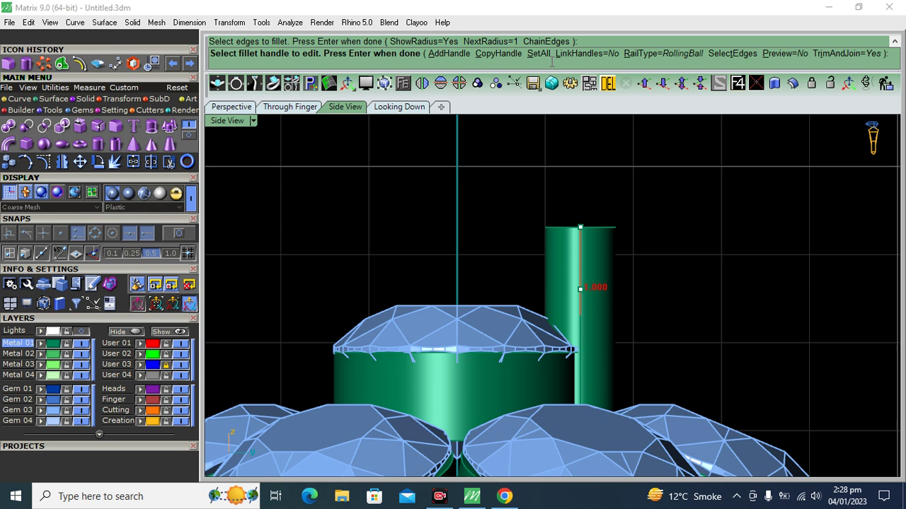
left_click(537, 51)
type(".33")
key("Return")
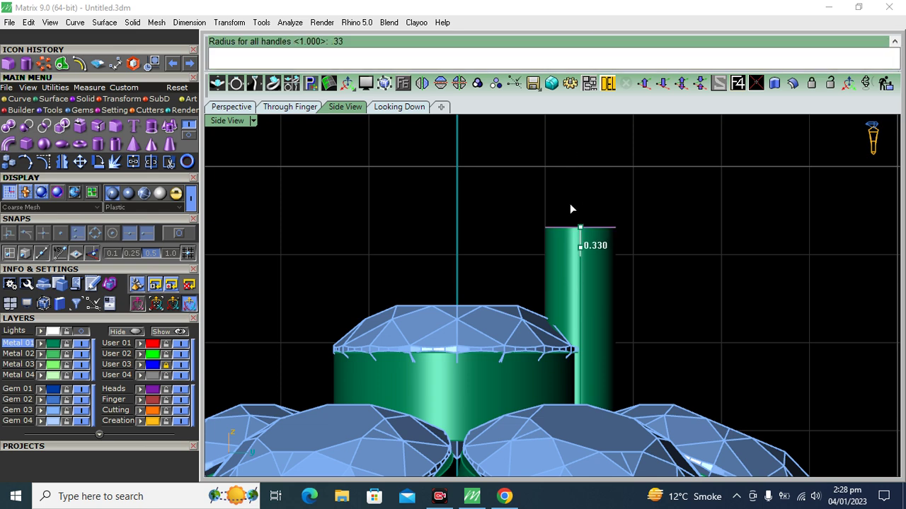
key("Return")
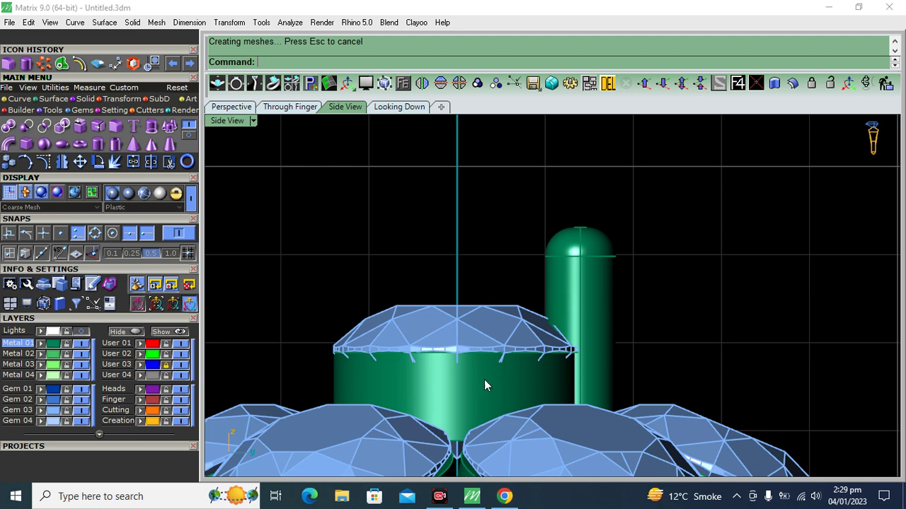
left_click(20, 99)
left_click(45, 130)
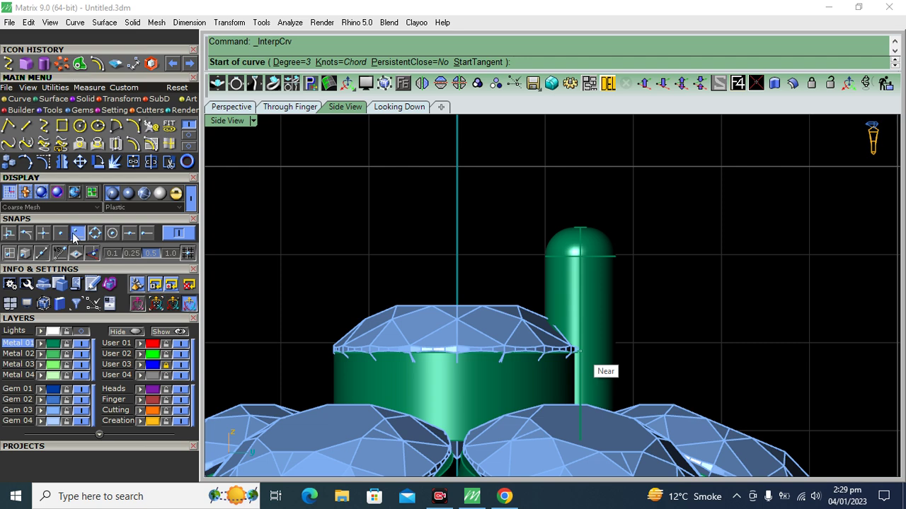
left_click(78, 233)
left_click(147, 233)
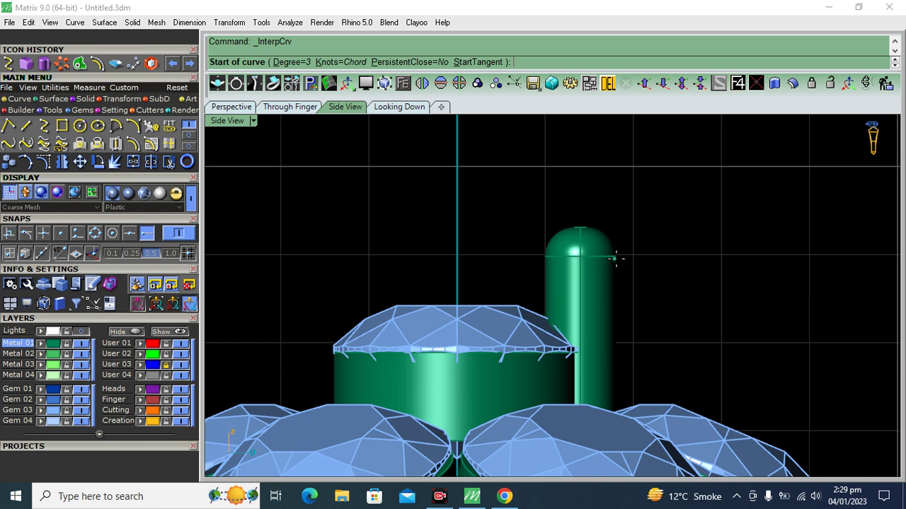
left_click(141, 237)
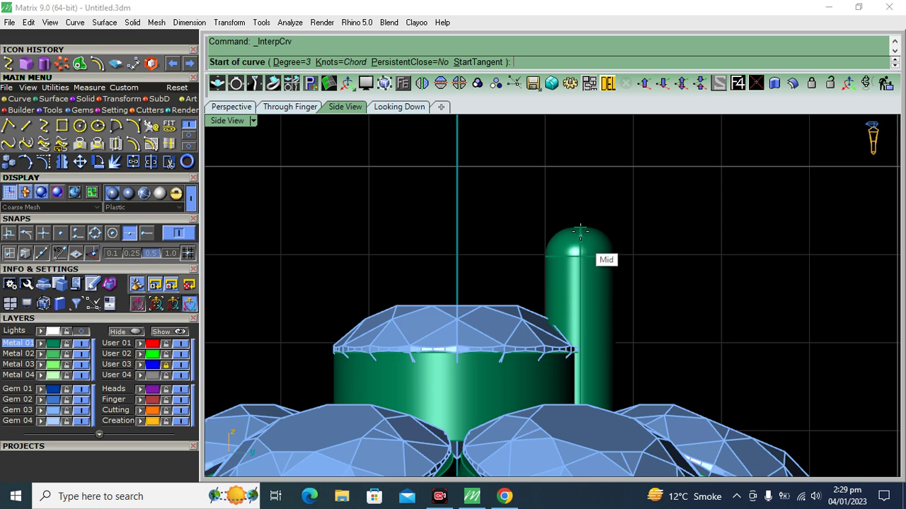
key("Escape")
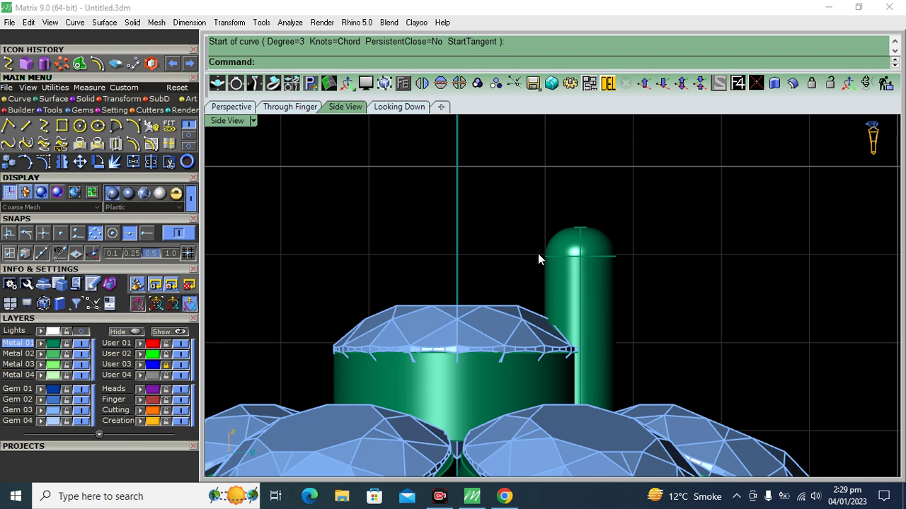
left_click(9, 64)
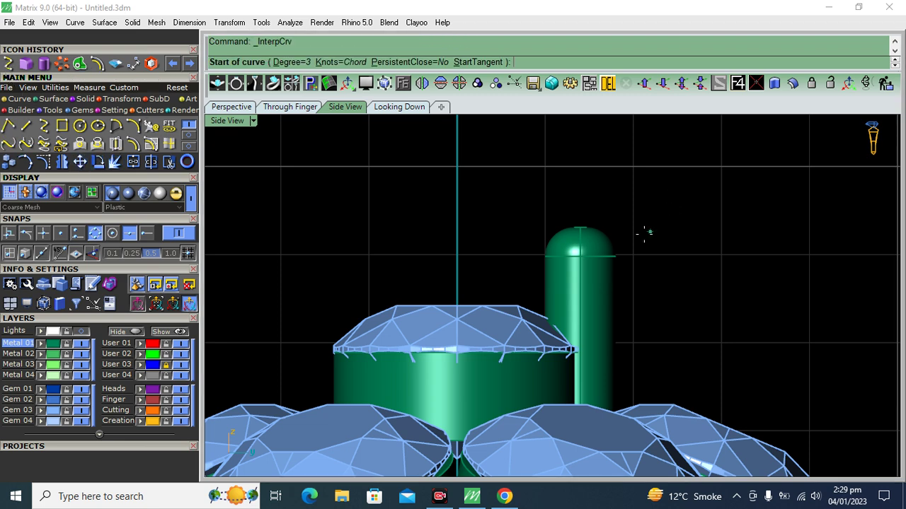
scroll(632, 241, "up", 3)
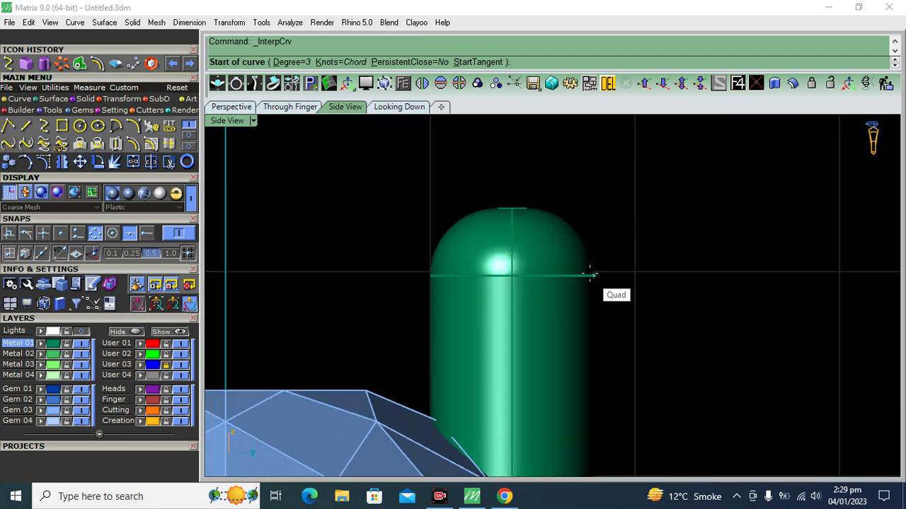
left_click(399, 106)
key("Escape")
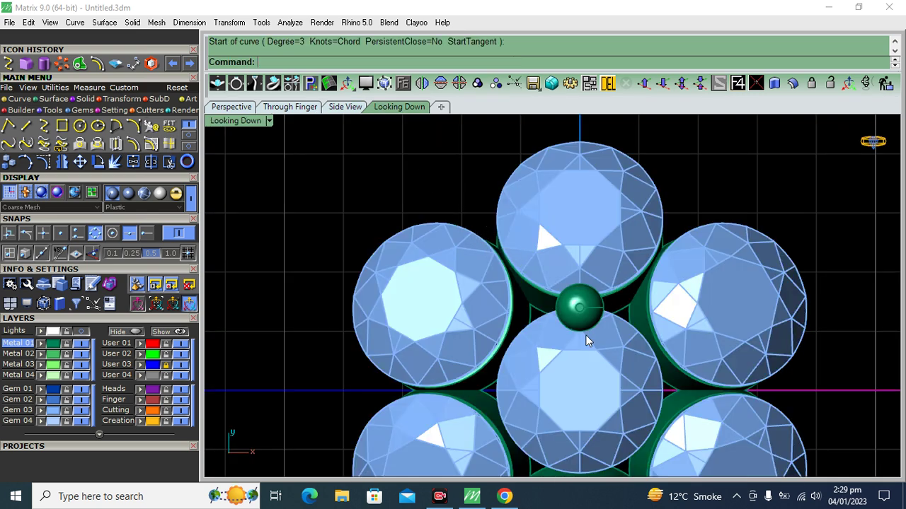
scroll(595, 318, "up", 5)
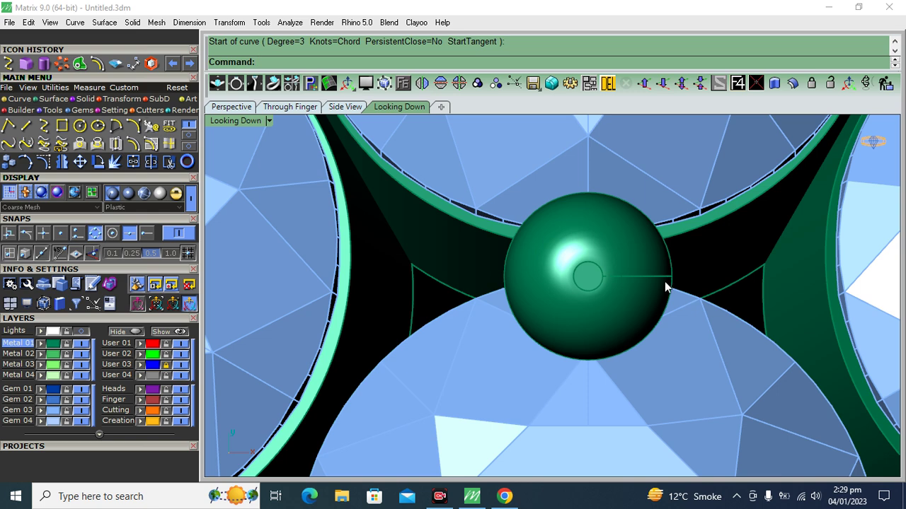
right_click(728, 284)
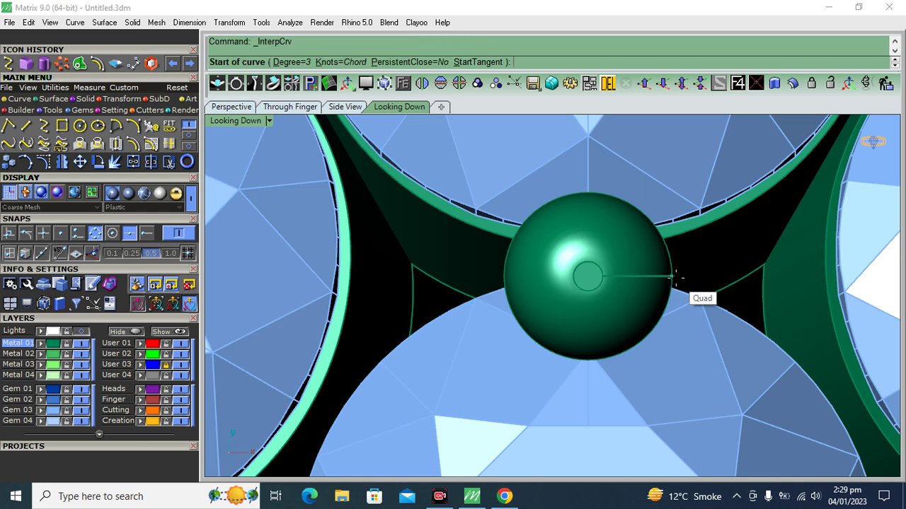
key("Escape")
left_click(343, 107)
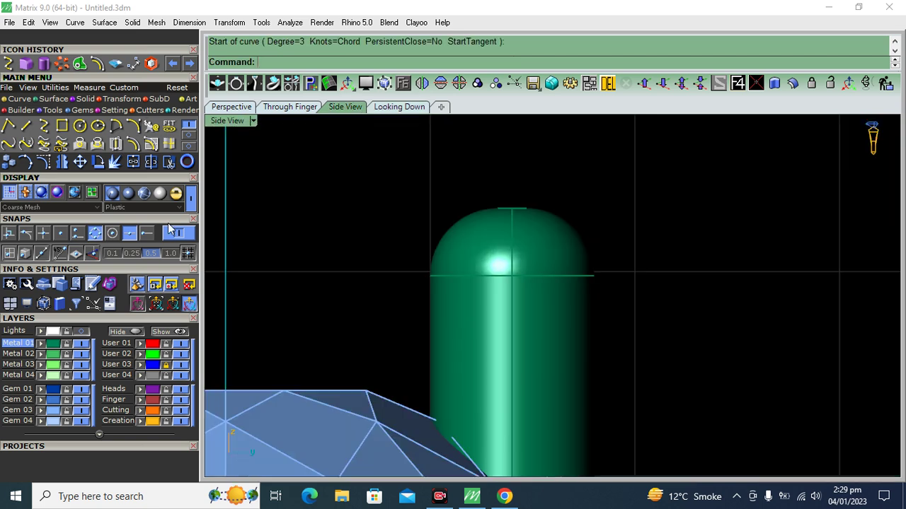
scroll(559, 197, "down", 5)
left_click(547, 263)
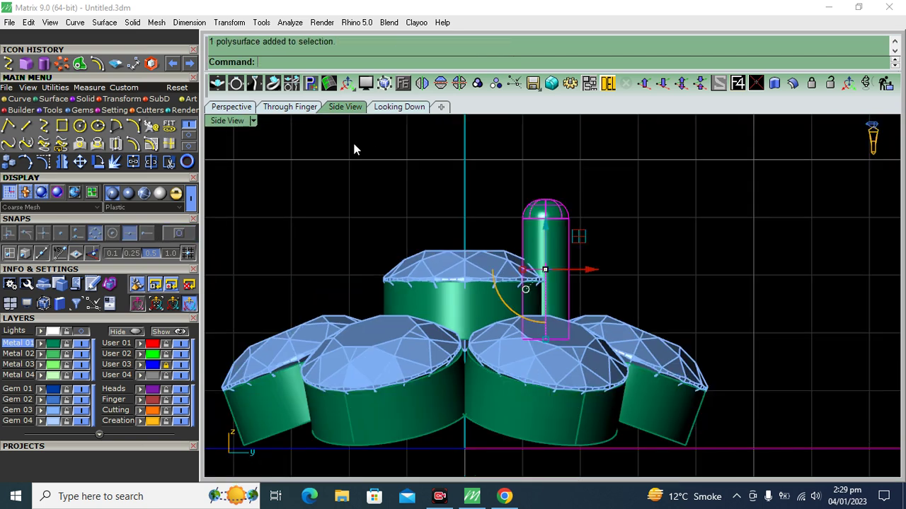
Show the gold pendant reference image in the top-down view.
left_click(230, 108)
left_click(398, 107)
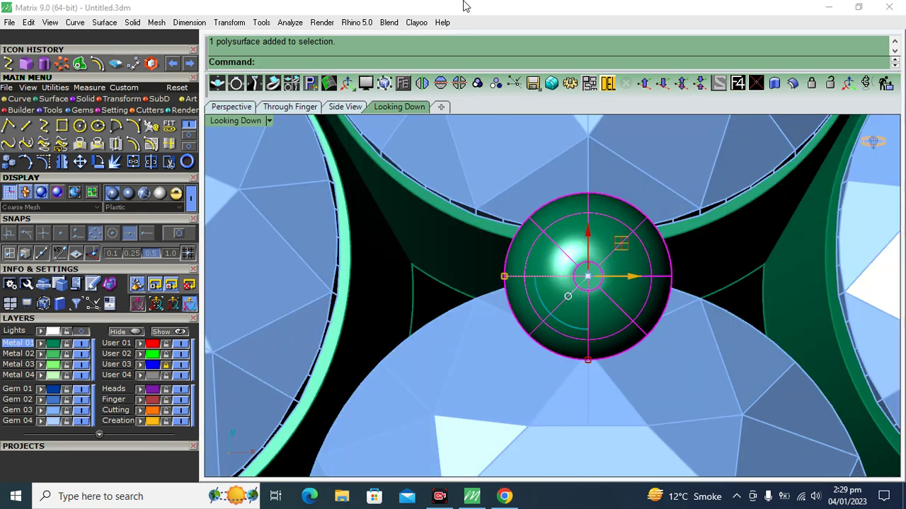
scroll(538, 212, "down", 1)
scroll(538, 213, "down", 2)
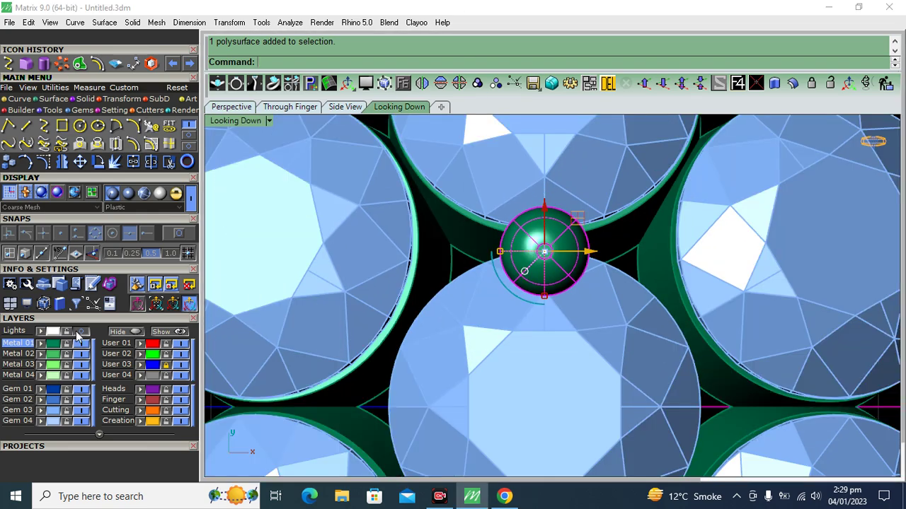
left_click(156, 303)
scroll(538, 212, "up", 3)
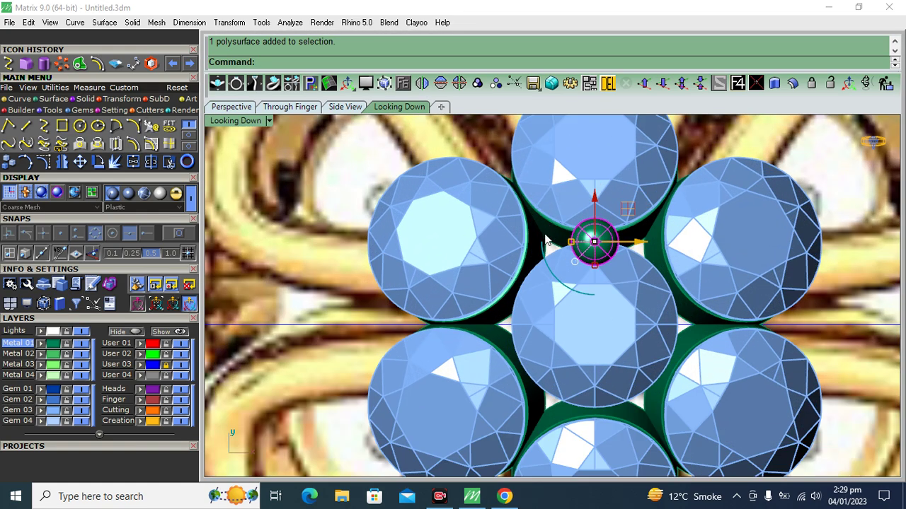
Rotate a copy of the selected prong about the origin 0,0,0.
left_click(98, 162)
scroll(424, 259, "down", 2)
left_click(517, 307)
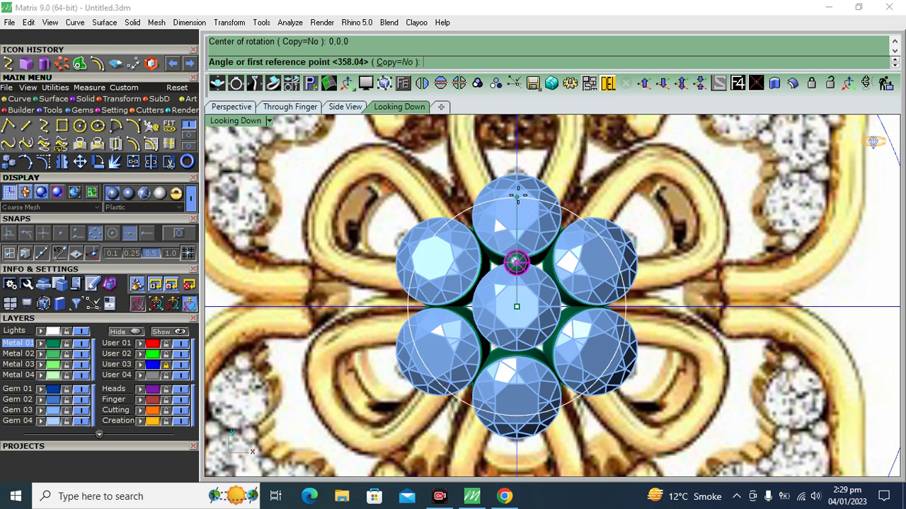
left_click(517, 195)
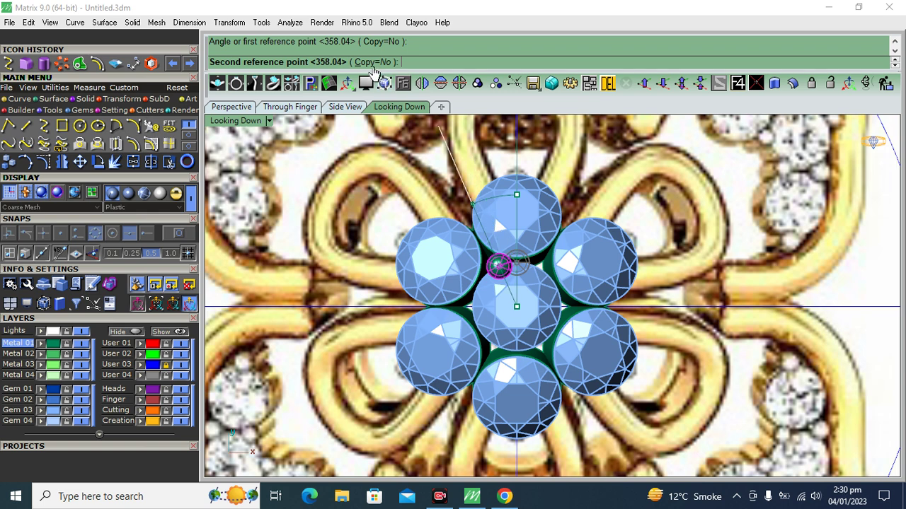
left_click(376, 61)
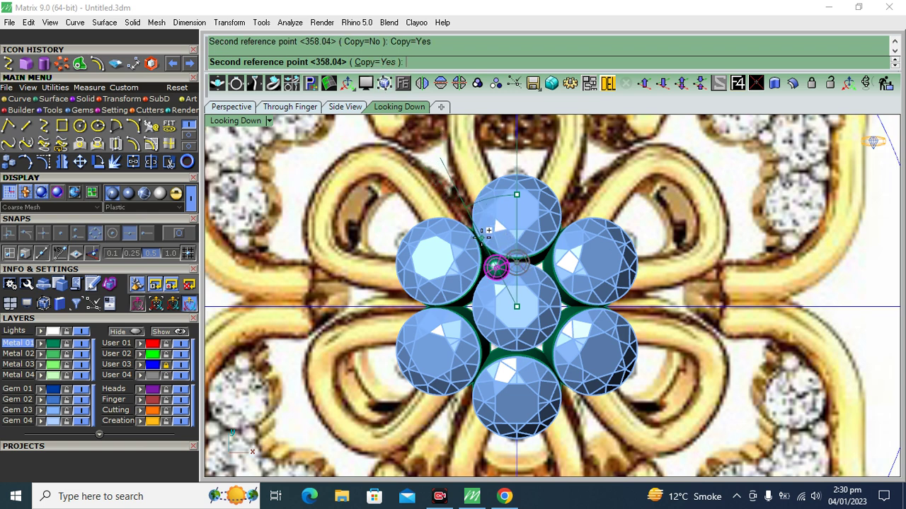
left_click(493, 269)
Drag the rotated prong copy onto the top gem.
scroll(507, 295, "up", 4)
left_click(485, 252)
left_click_drag(485, 249, 731, 412)
scroll(621, 292, "down", 4)
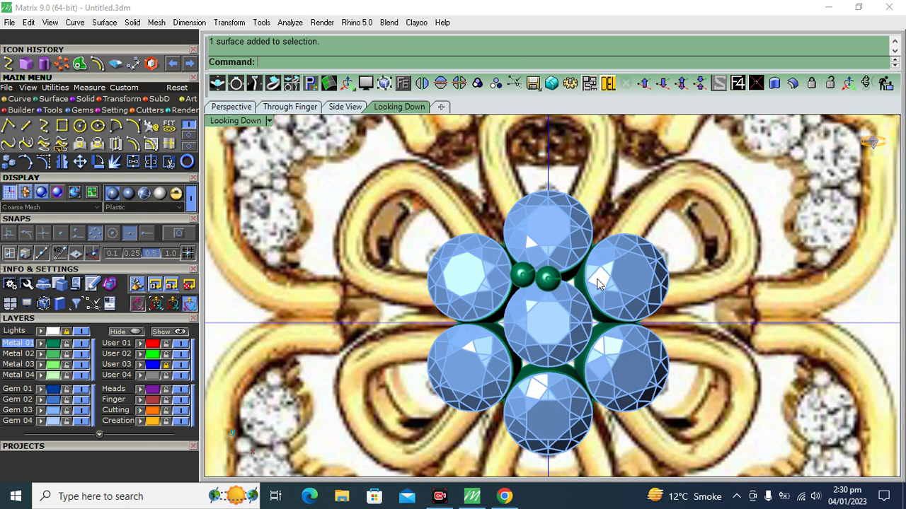
scroll(556, 273, "up", 2)
left_click_drag(546, 245, 549, 164)
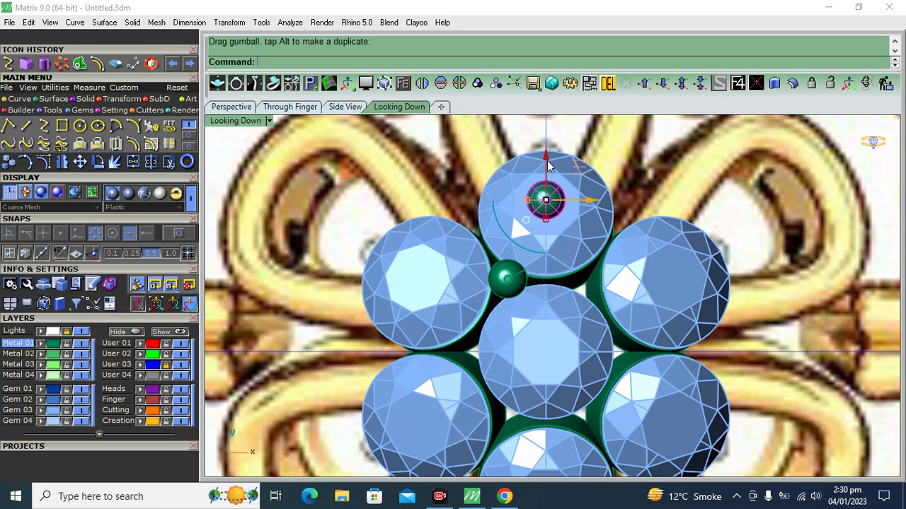
Undo the last prong move, then lower the front prong cylinder slightly.
key("ctrl+z")
left_click(232, 106)
mouse_move(297, 215)
right_mouse_down()
mouse_move(587, 279)
mouse_move(538, 272)
right_mouse_up()
left_click(612, 230)
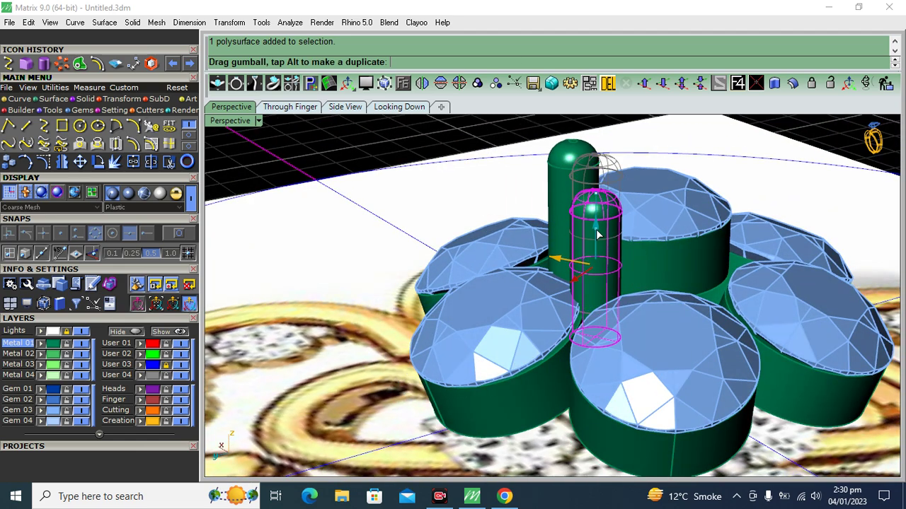
left_click_drag(596, 194, 571, 356)
right_click_drag(540, 314, 731, 285)
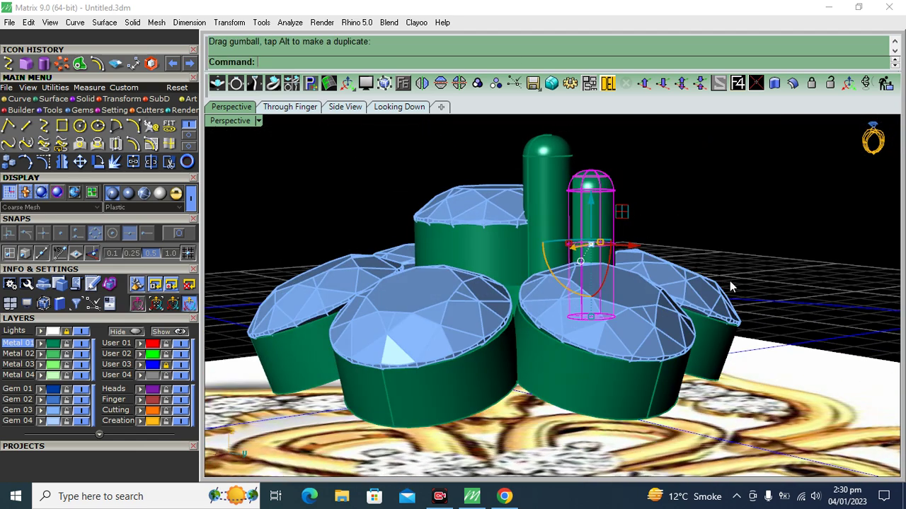
scroll(575, 322, "up", 3)
left_click_drag(574, 338, 578, 350)
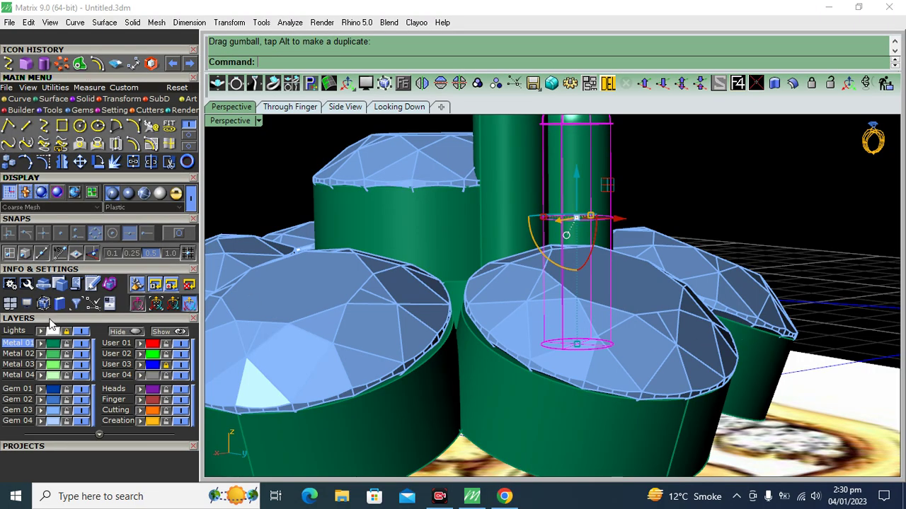
Move the prong copy out beyond the top gem in the top-down view.
mouse_move(537, 396)
right_mouse_down()
mouse_move(563, 365)
mouse_move(600, 370)
right_mouse_up()
scroll(746, 283, "down", 5)
mouse_move(747, 282)
right_mouse_down()
mouse_move(552, 336)
mouse_move(478, 299)
right_mouse_up()
scroll(552, 336, "up", 5)
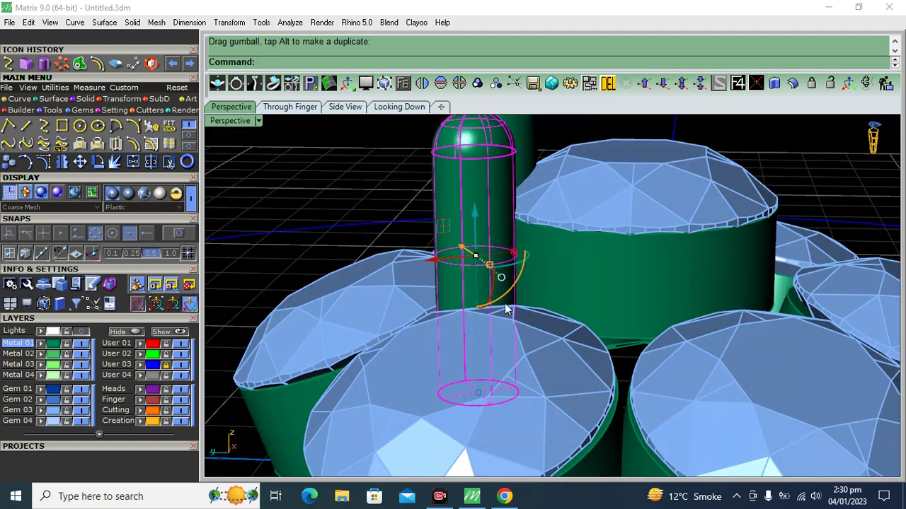
scroll(526, 213, "down", 5)
right_click_drag(526, 213, 511, 269)
scroll(511, 286, "up", 3)
left_click(514, 191)
left_click(400, 107)
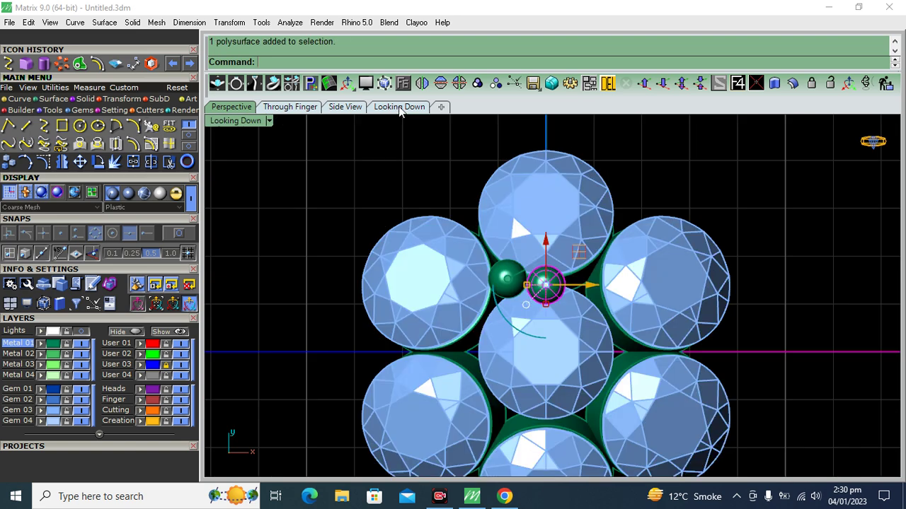
mouse_move(515, 239)
left_mouse_down()
mouse_move(517, 165)
mouse_move(519, 174)
left_mouse_up()
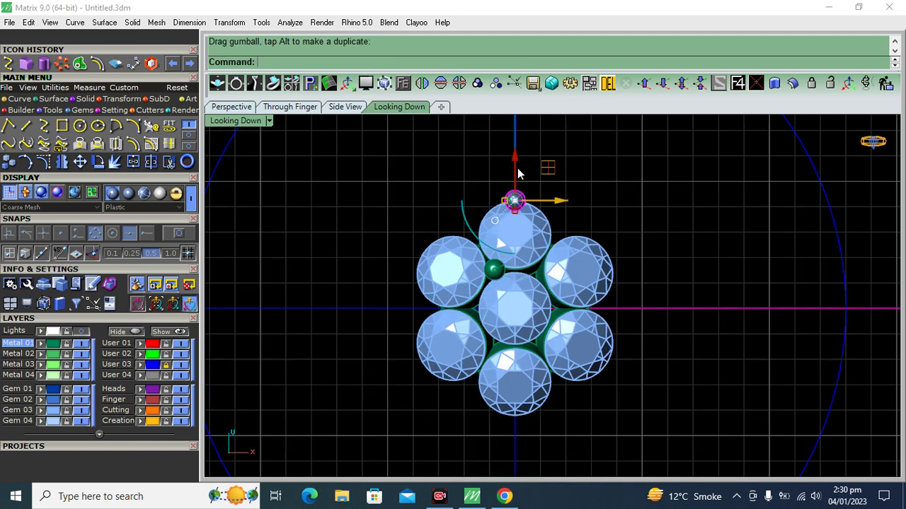
In side view, lower the prong, tilt it clockwise and shift it outward.
left_click(358, 108)
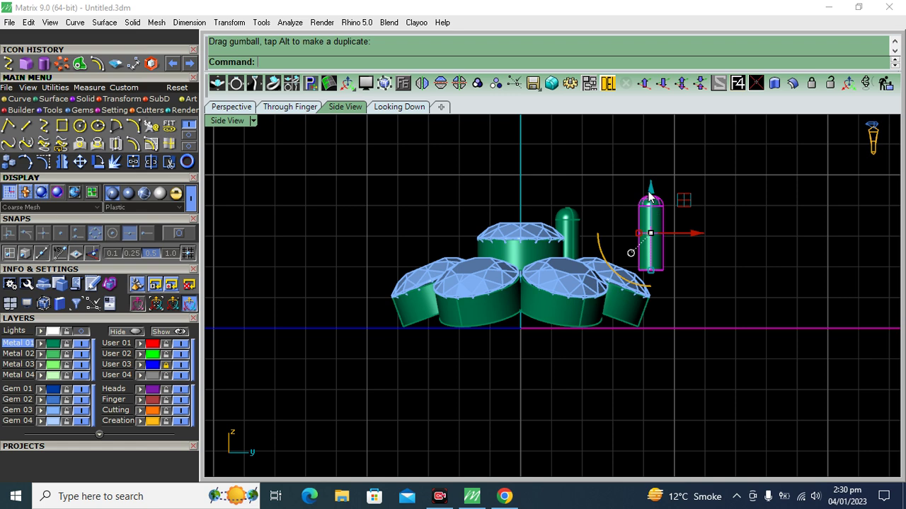
left_click_drag(649, 197, 650, 262)
scroll(640, 329, "up", 3)
mouse_move(623, 307)
left_mouse_down()
mouse_move(596, 313)
mouse_move(616, 324)
left_mouse_up()
scroll(601, 319, "up", 2)
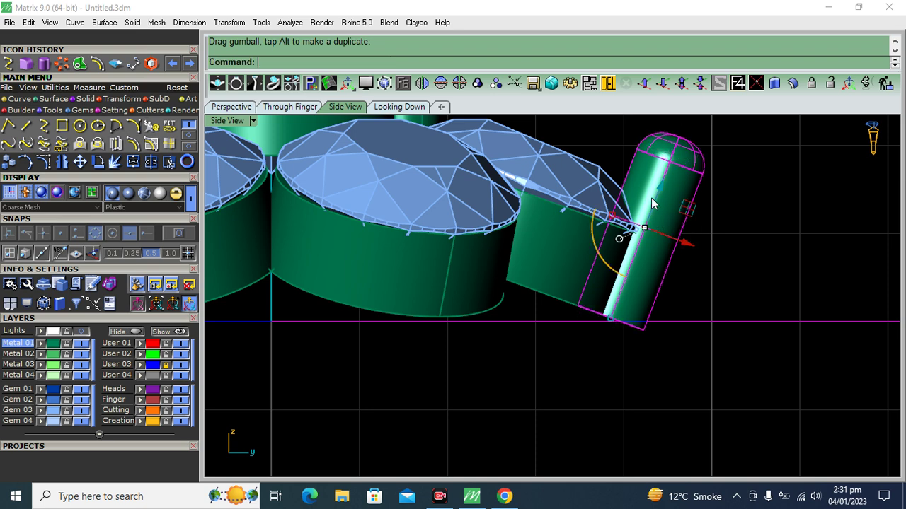
left_click_drag(696, 246, 717, 245)
scroll(718, 245, "down", 3)
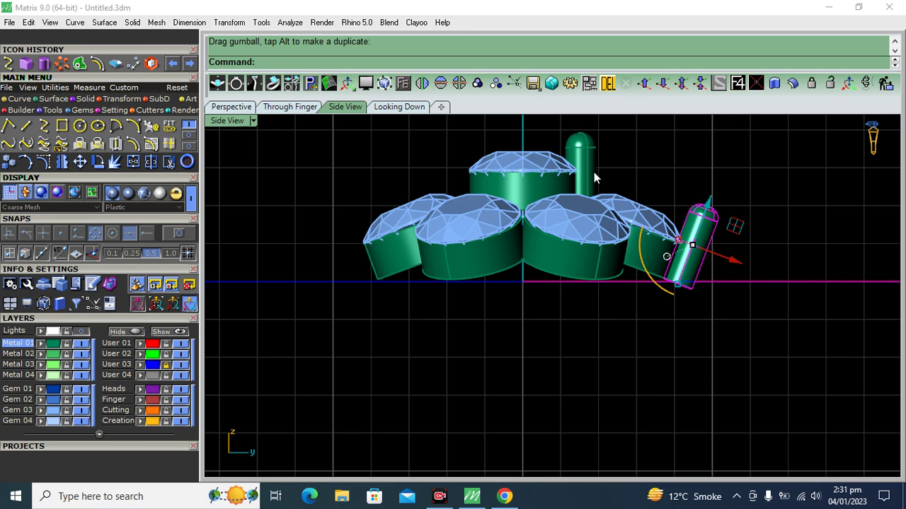
Check the tilted prong in perspective and reselect it.
left_click(218, 107)
left_click(398, 262)
mouse_move(398, 262)
right_mouse_down()
mouse_move(600, 255)
mouse_move(468, 271)
right_mouse_up()
left_click(467, 274)
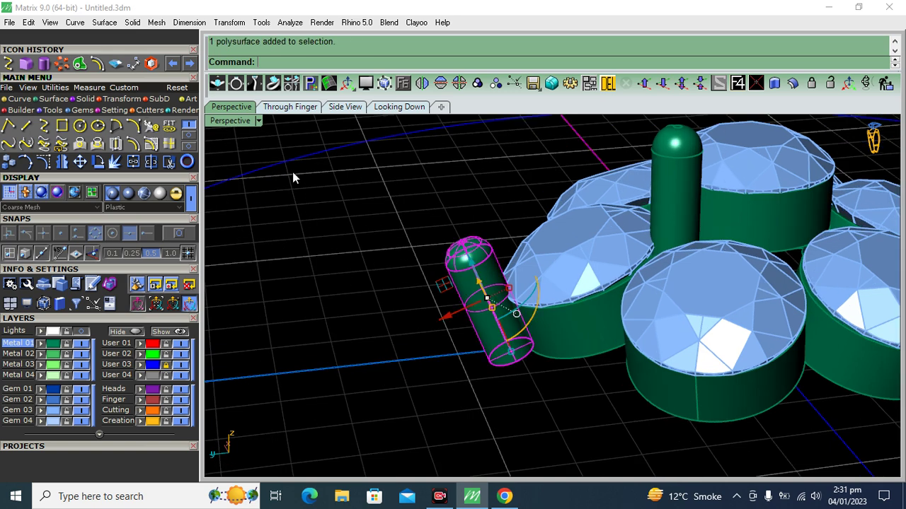
Polar-array the prong around the origin.
left_click(79, 64)
type("0")
key("Return")
key("Return")
key("Return")
scroll(550, 198, "down", 3)
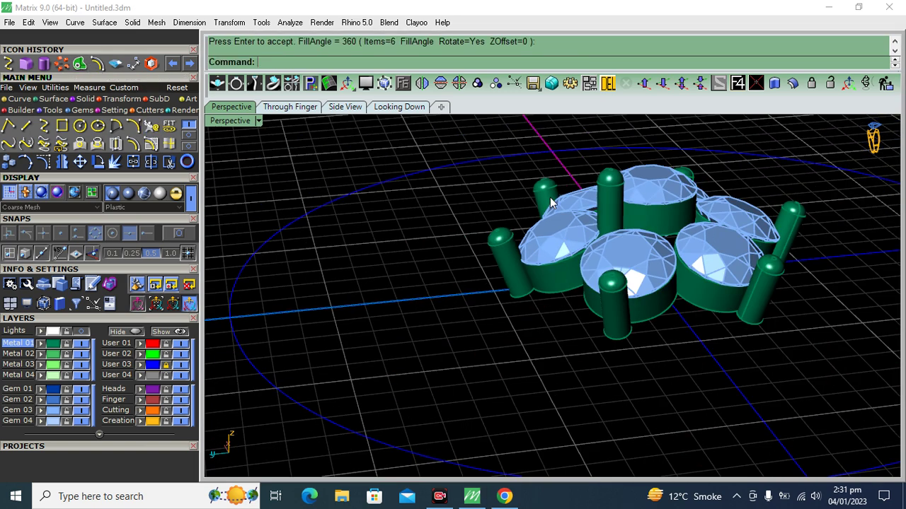
scroll(549, 197, "up", 3)
scroll(621, 244, "up", 2)
key("Return")
Adjust one arrayed prong, tilting it outward and nudging it sideways.
left_click(605, 206)
right_click_drag(605, 205, 617, 233)
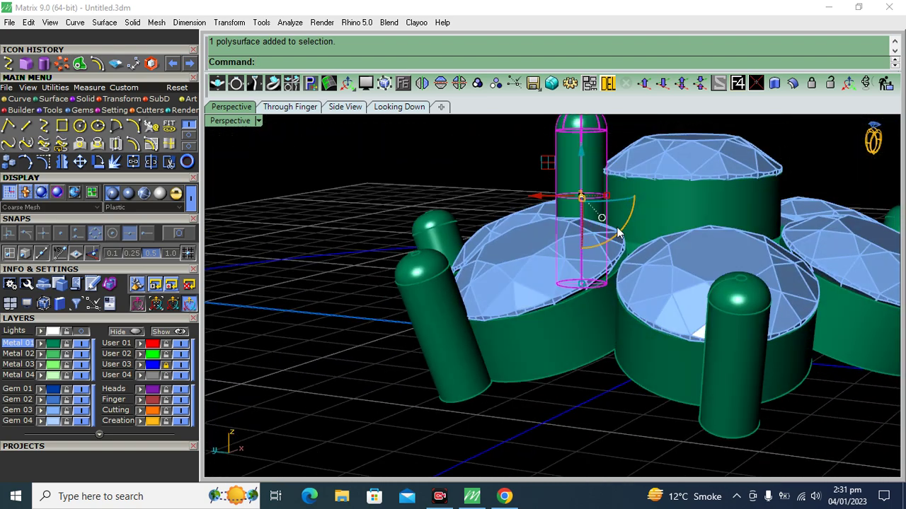
left_click_drag(617, 234, 610, 208)
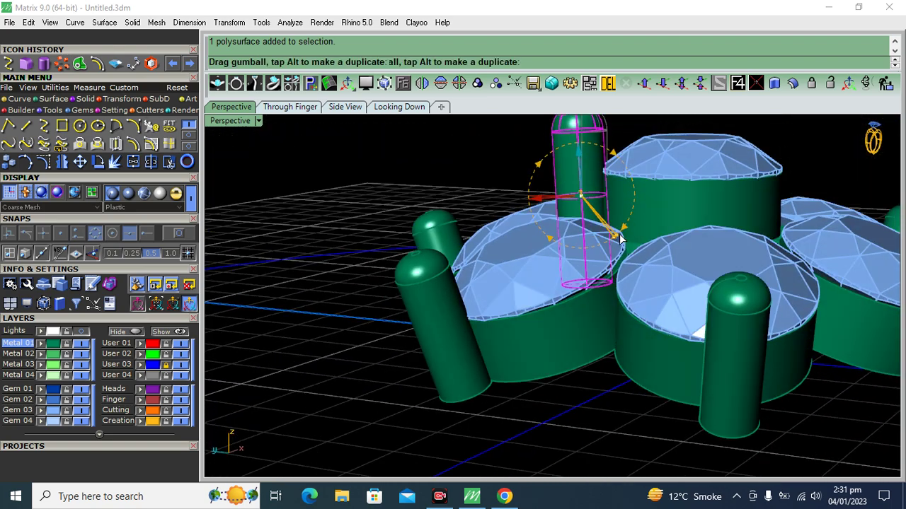
right_click_drag(609, 208, 660, 264)
scroll(661, 264, "up", 2)
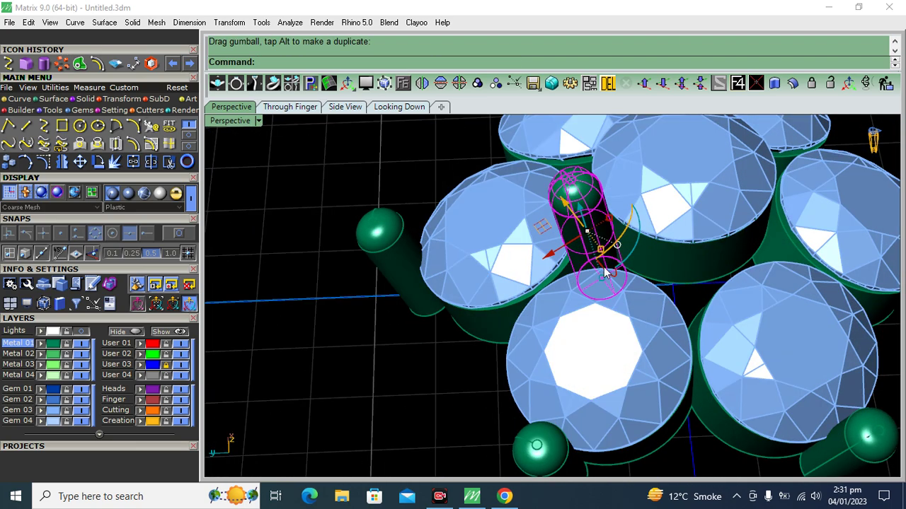
scroll(660, 264, "up", 2)
left_click_drag(561, 254, 558, 259)
scroll(558, 259, "down", 2)
scroll(557, 259, "down", 2)
scroll(558, 259, "down", 2)
Polar-array the prong into six copies over 360° about the origin.
left_click(80, 66)
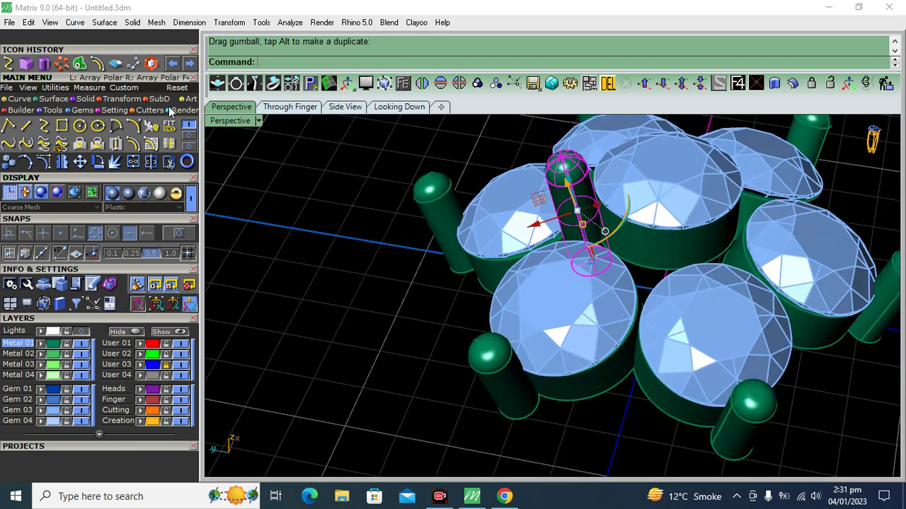
type("0")
key("Return")
key("Return")
key("Return")
key("Return")
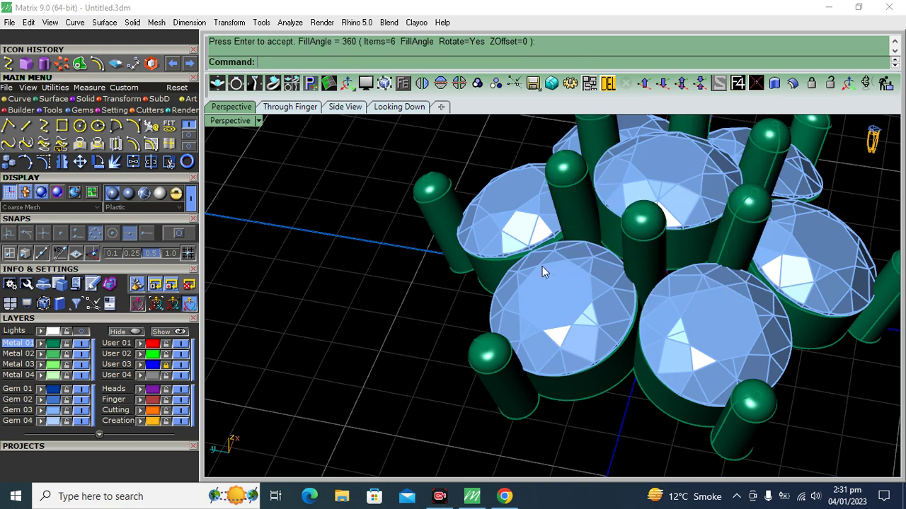
scroll(542, 266, "down", 5)
Window-select the whole gem and prong assembly and group it.
mouse_move(542, 266)
right_mouse_down()
mouse_move(672, 228)
mouse_move(722, 173)
right_mouse_up()
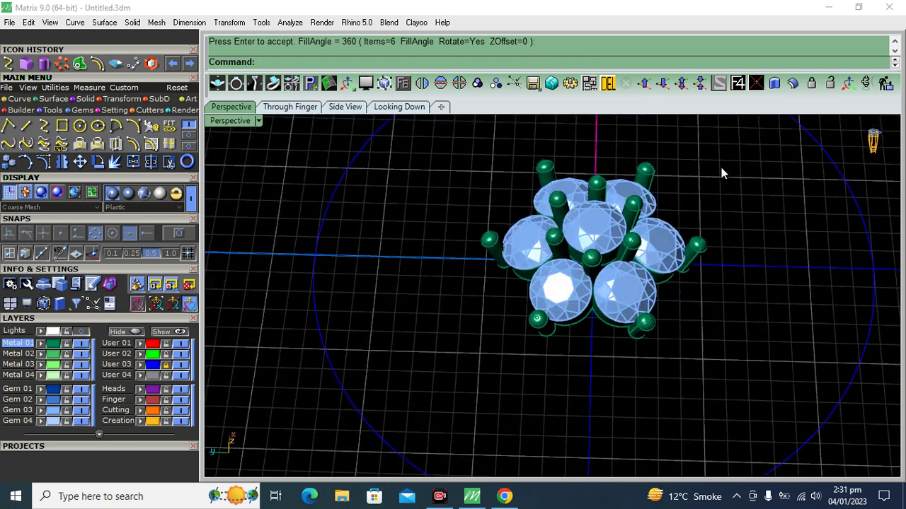
left_click_drag(475, 393, 472, 428)
key("ctrl+g")
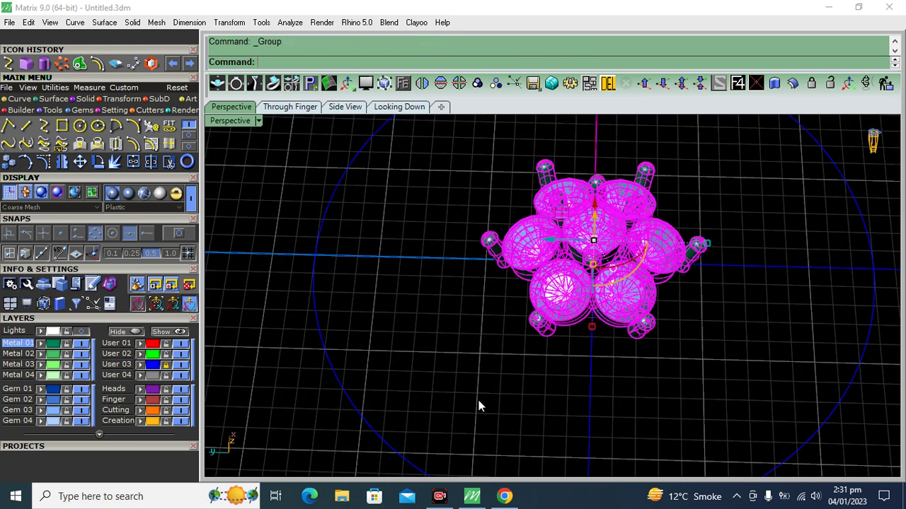
Hide all seven gems in the top-down view.
key("Escape")
left_click(405, 107)
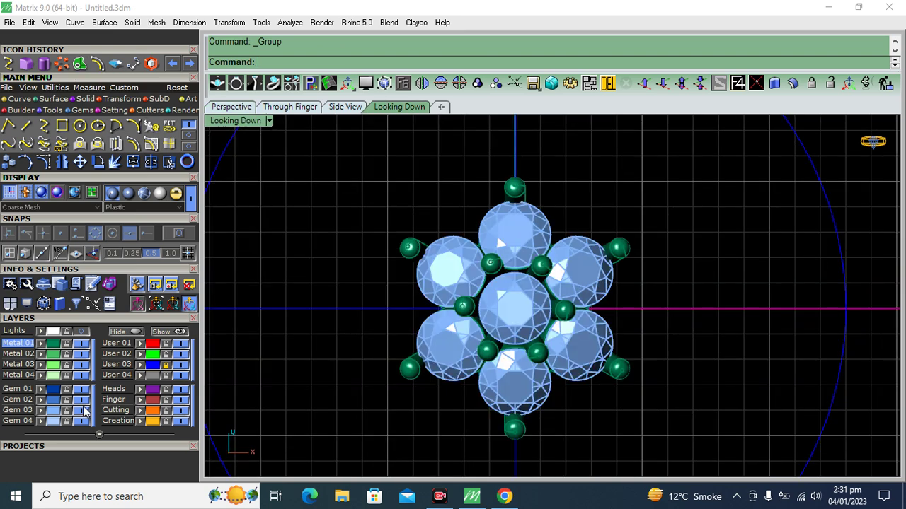
left_click(55, 410)
left_click(83, 400)
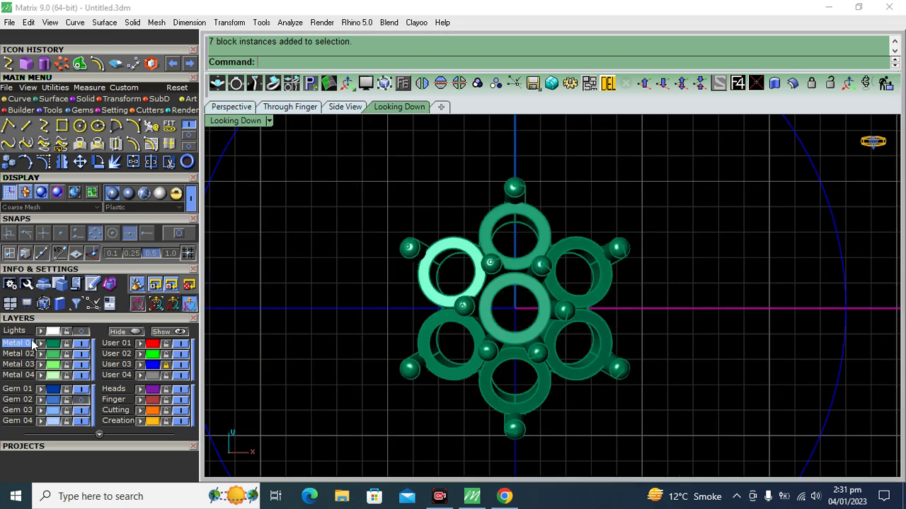
Make Metal 02 current and show the reference image beneath the green metal settings.
left_click(19, 353)
left_click(82, 343)
left_click(82, 331)
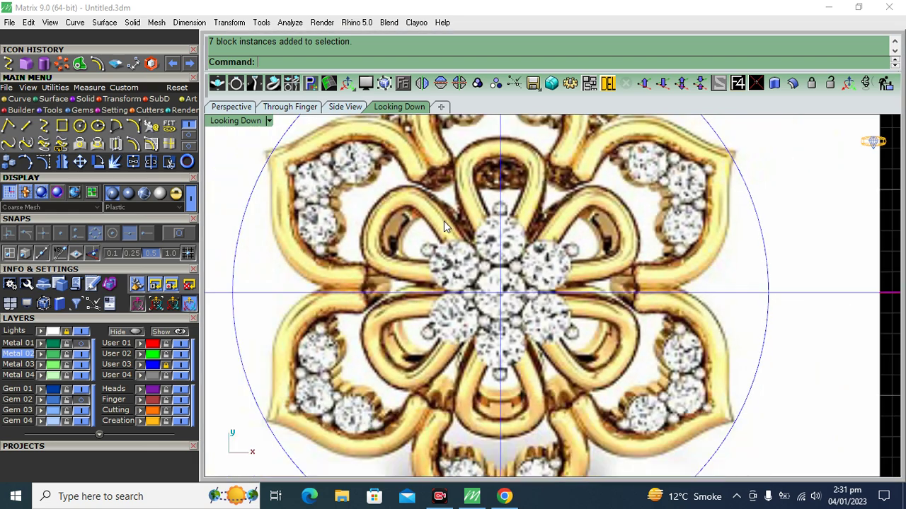
scroll(485, 276, "up", 2)
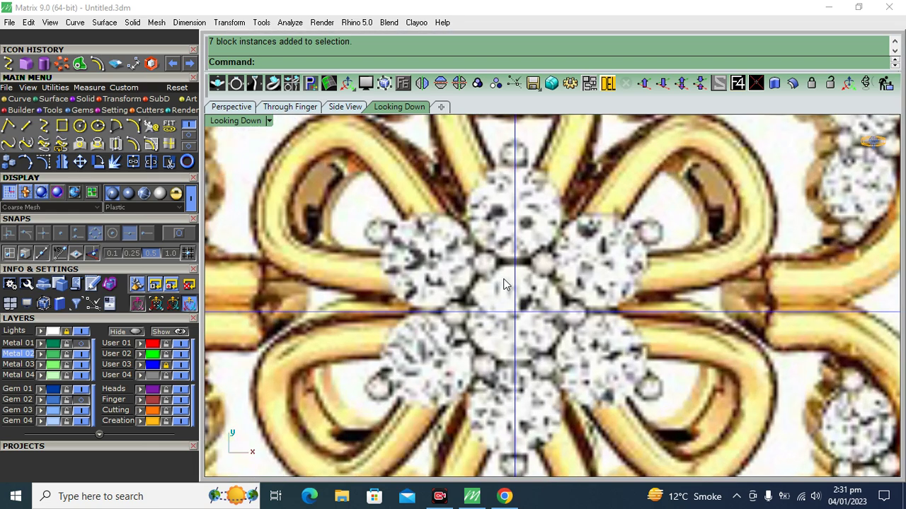
left_click(230, 108)
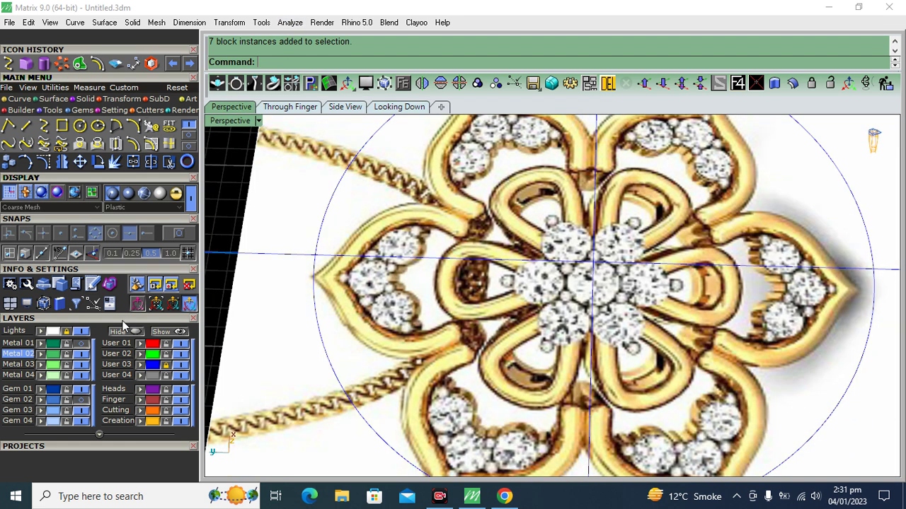
left_click(74, 343)
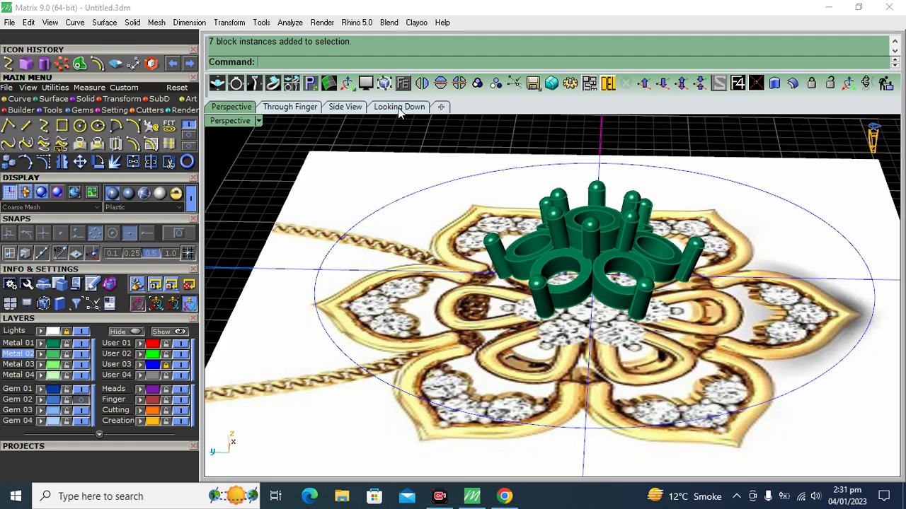
left_click(398, 110)
scroll(652, 202, "down", 3)
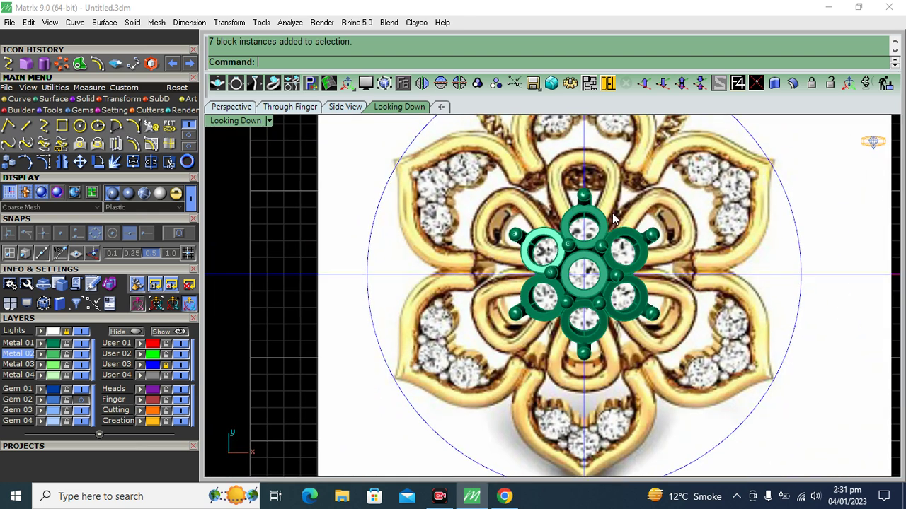
scroll(601, 208, "up", 2)
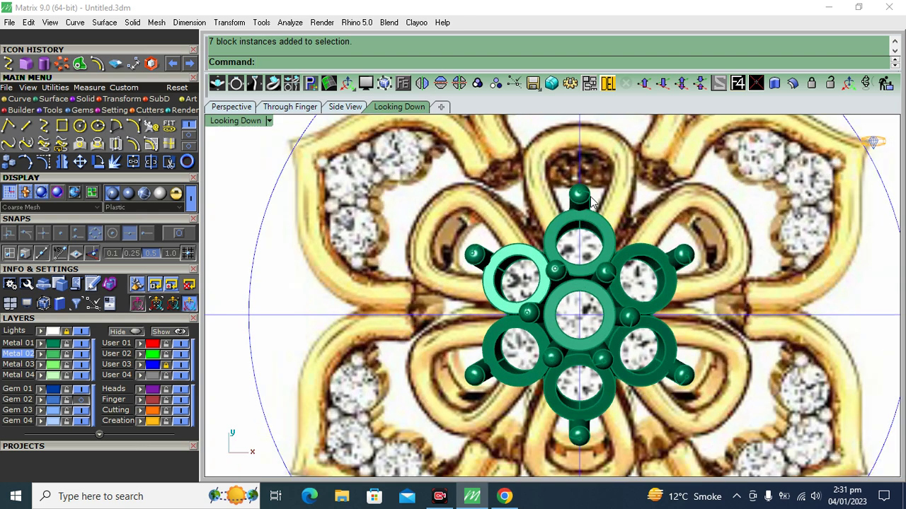
Hide the metal settings and start an interpolated curve at the petal base on User 01.
left_click(83, 344)
right_click_drag(541, 344, 512, 380)
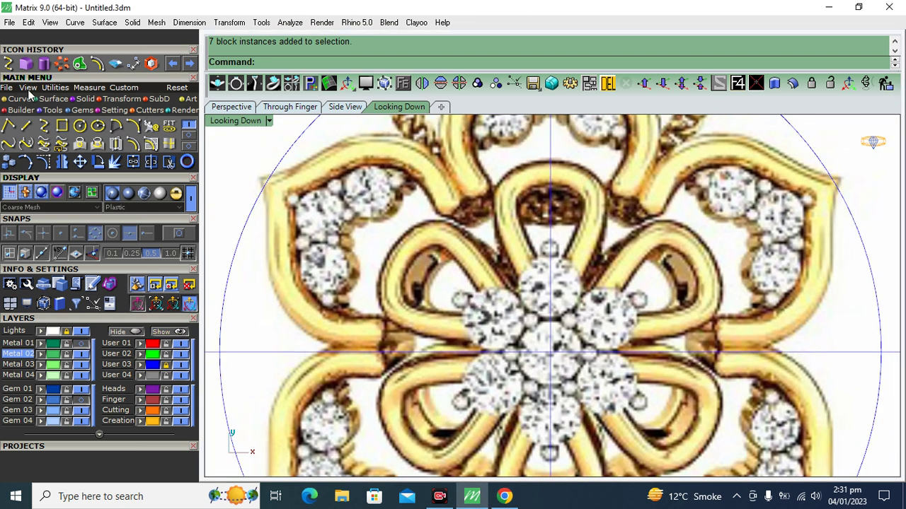
left_click(43, 125)
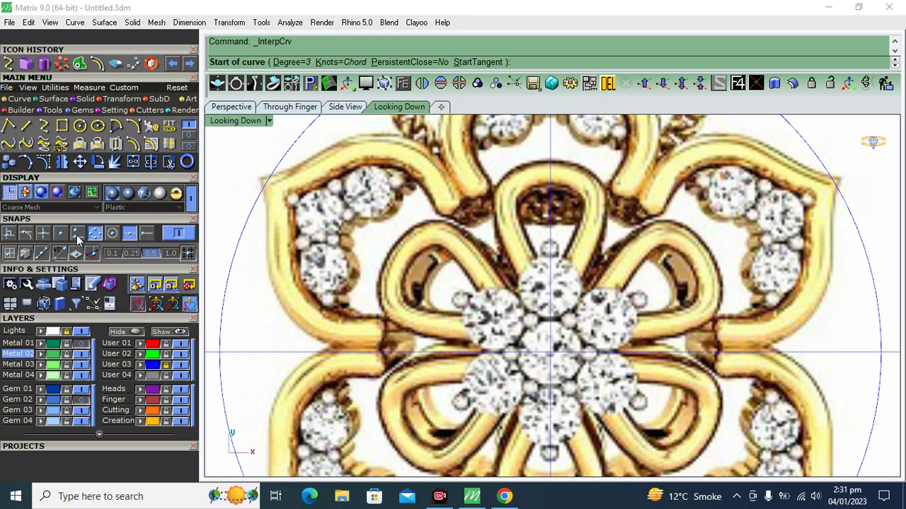
scroll(485, 313, "up", 1)
scroll(528, 272, "up", 2)
scroll(501, 285, "up", 2)
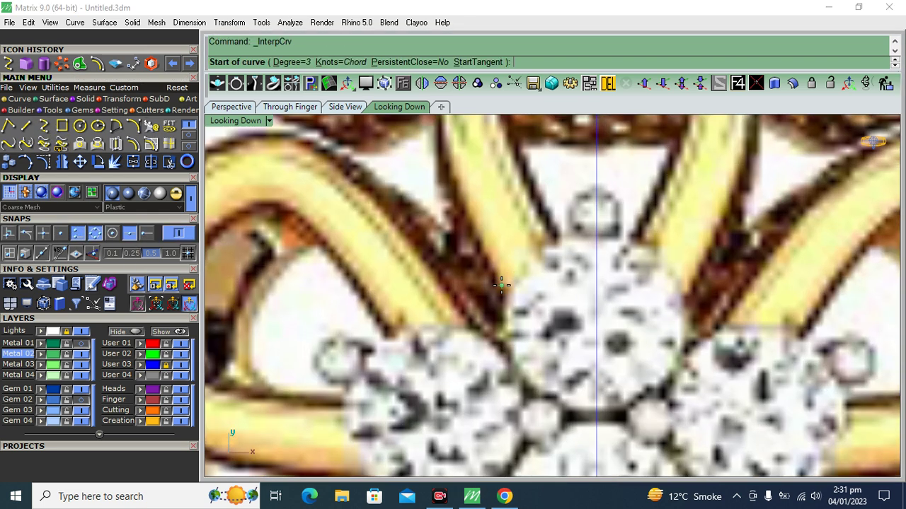
left_click(504, 298)
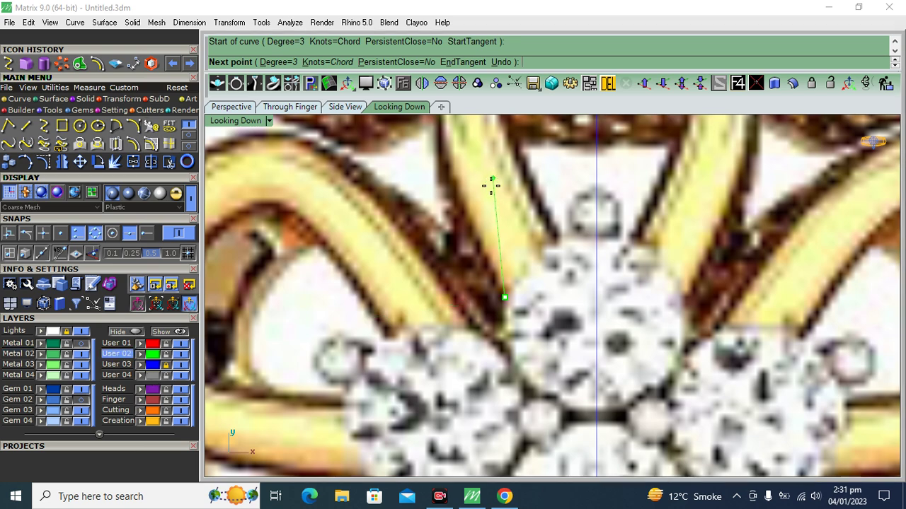
scroll(233, 354, "up", 1)
left_click(119, 343)
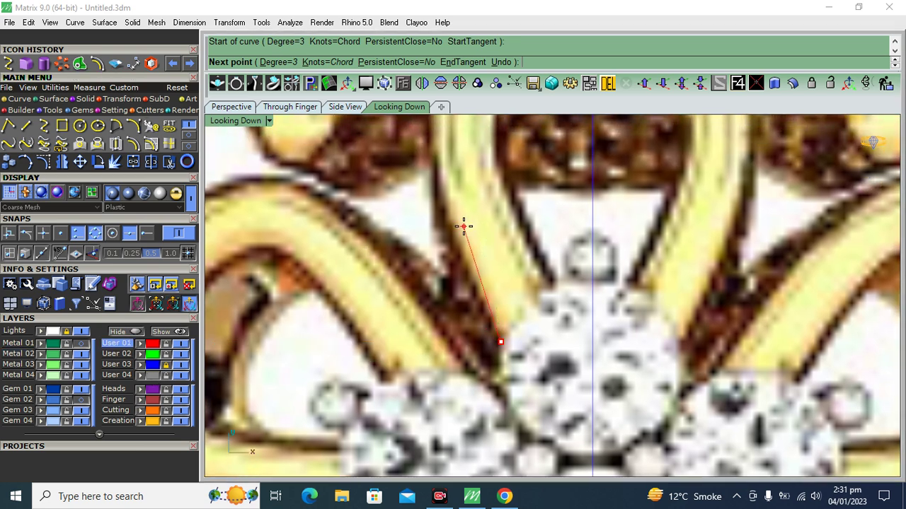
Trace the curve up the petal's left edge to the loop's top centre.
left_click(448, 233)
key("Up")
key("Up")
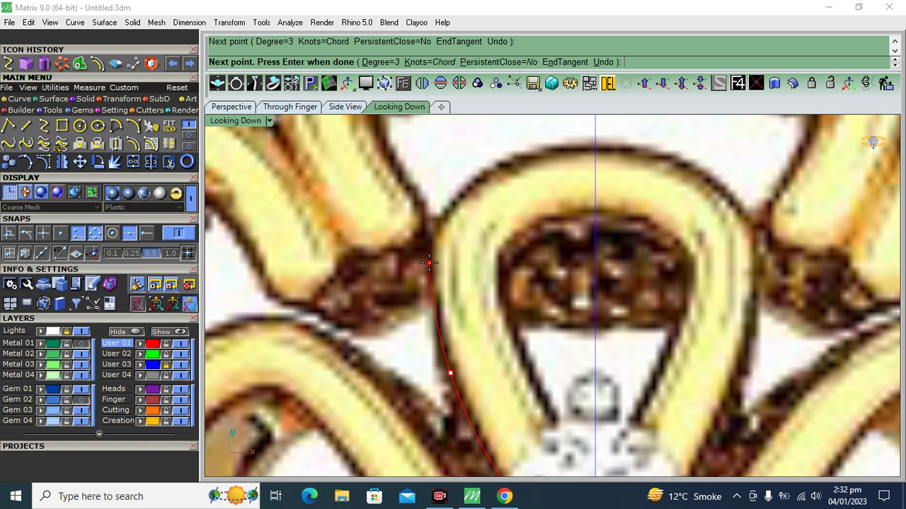
left_click(429, 263)
left_click(454, 191)
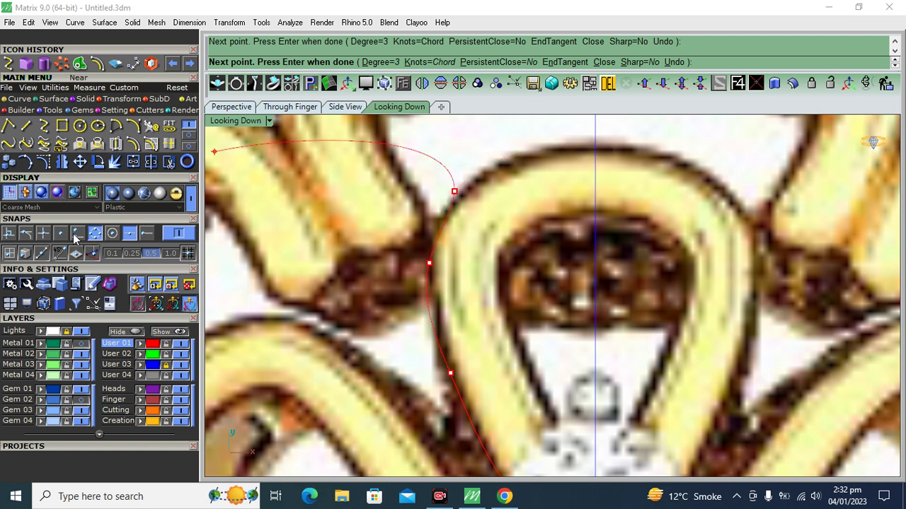
left_click(594, 144)
key("Return")
scroll(478, 167, "down", 3)
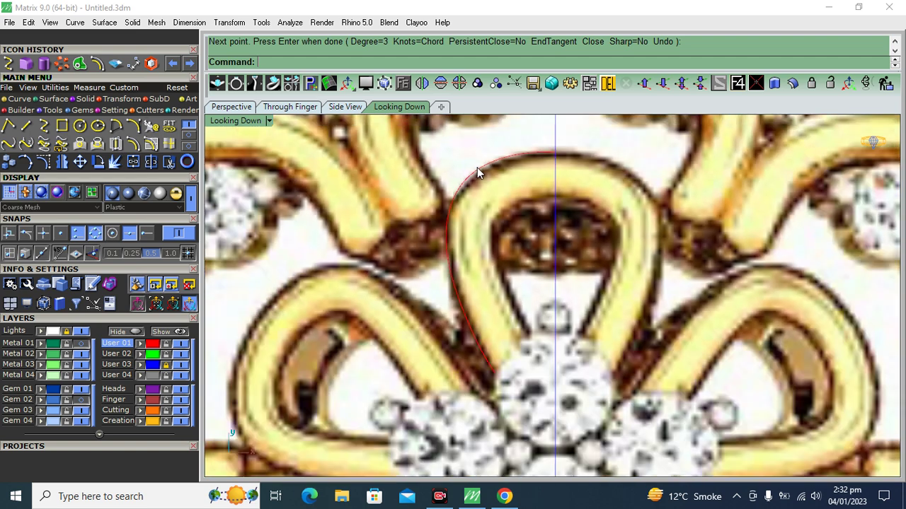
Mirror the traced curve across the vertical centre line.
scroll(491, 151, "up", 3)
left_click(489, 174)
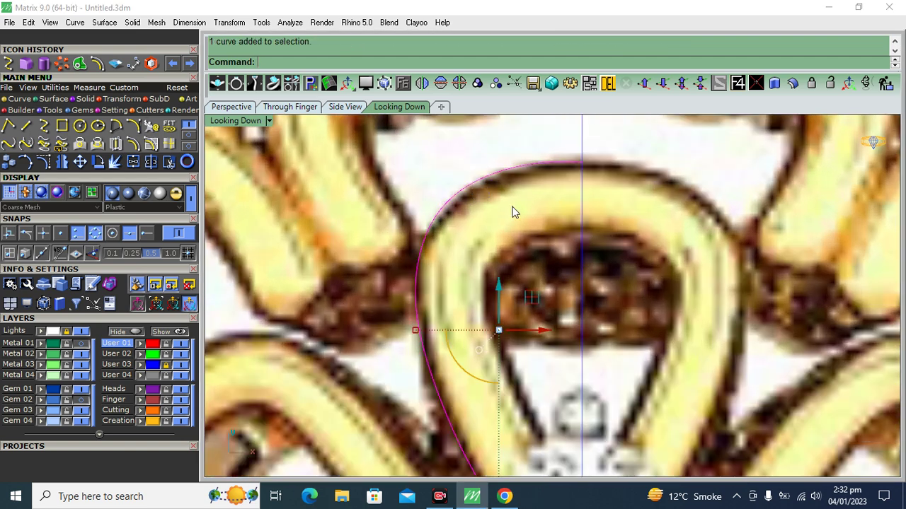
left_click(421, 84)
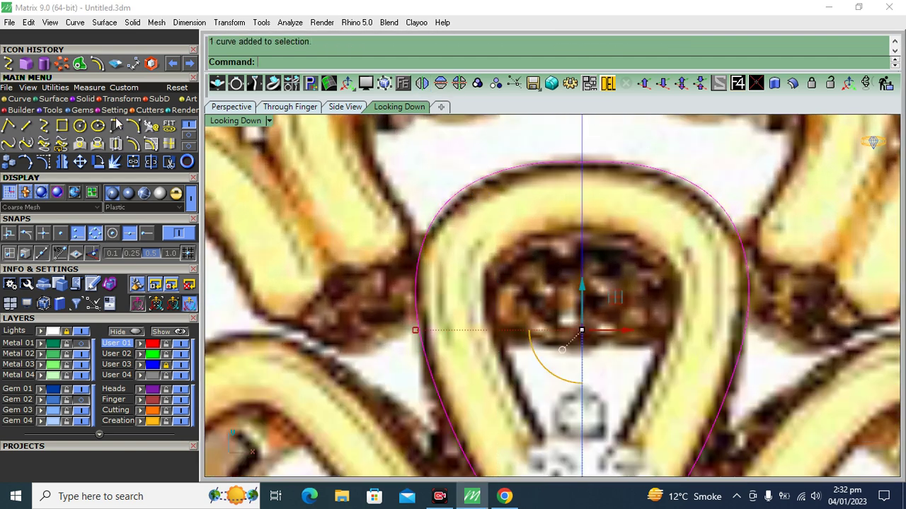
scroll(483, 214, "up", 2)
scroll(574, 188, "up", 2)
Delete the joined loop's top control point to smooth the petal curve.
left_click(576, 228)
key("F10")
left_click(601, 192)
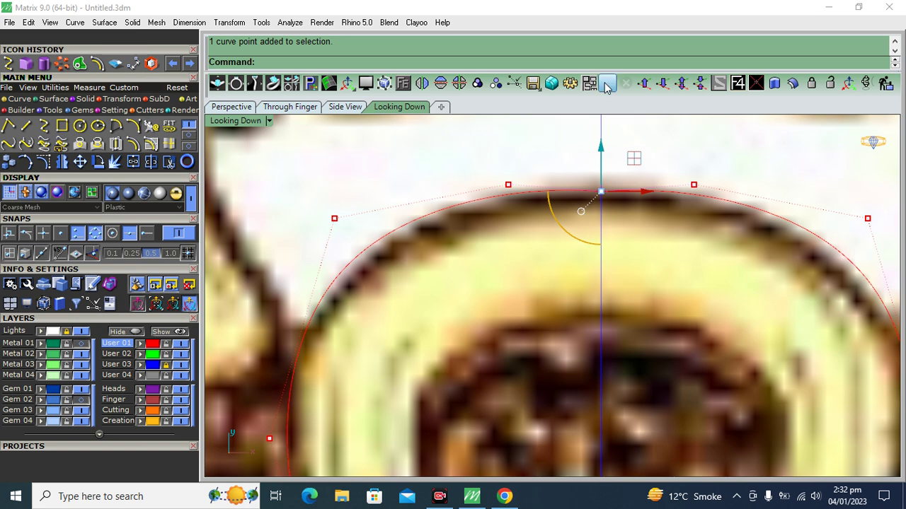
key("Delete")
scroll(575, 174, "down", 3)
key("Escape")
left_click(718, 240)
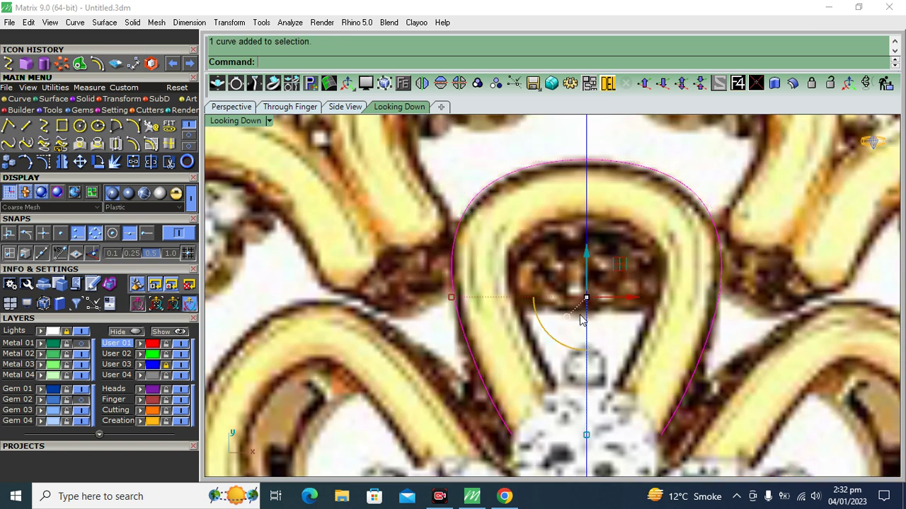
Offset the petal loop 1.3 inward and hide the reference image.
left_click(132, 143)
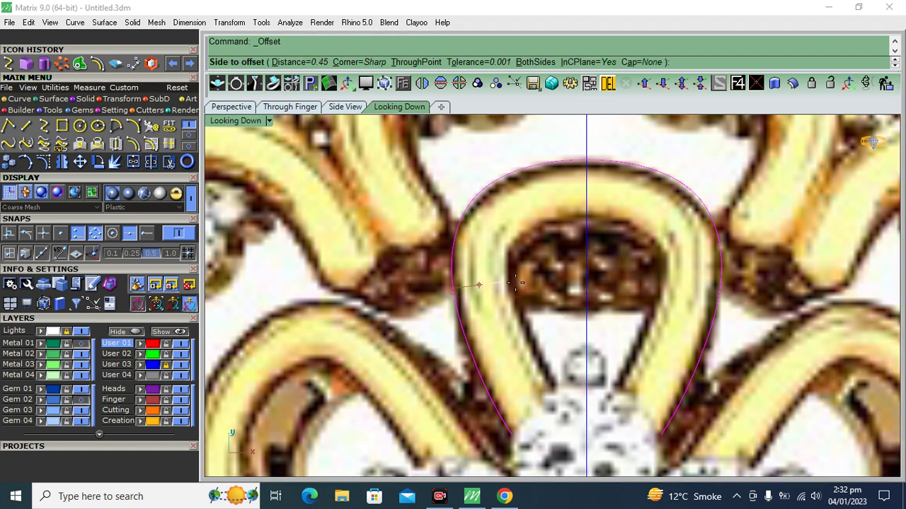
scroll(527, 287, "up", 2)
type("3")
key("Return")
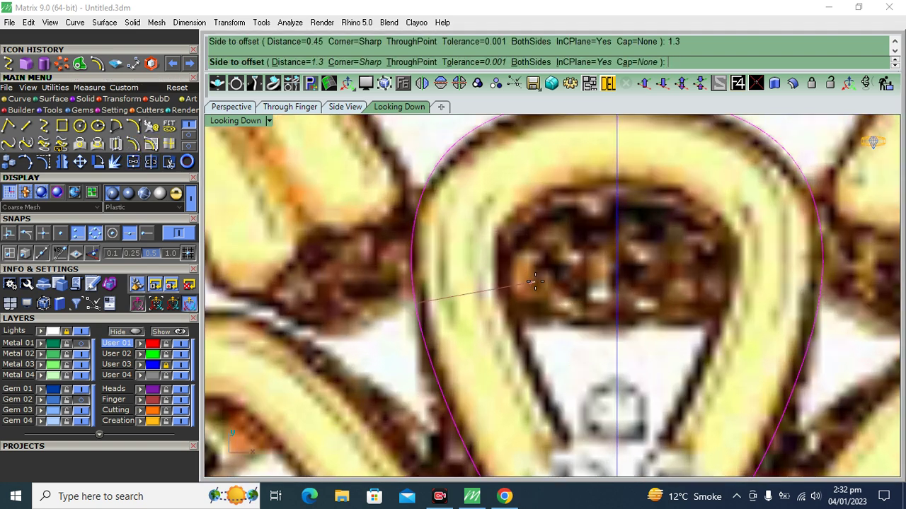
key("Return")
left_click(528, 281)
scroll(545, 268, "down", 3)
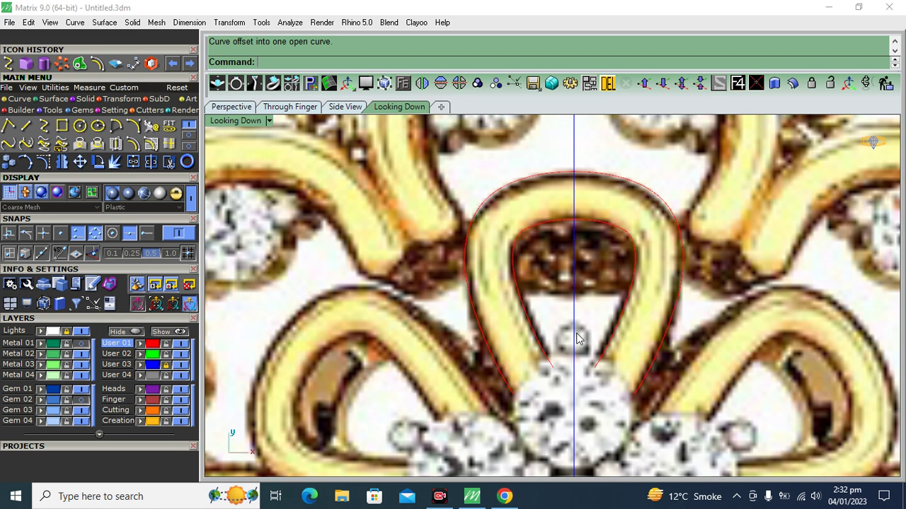
left_click(82, 333)
Draw a semicircle profile arc from the inner curve's midpoint to the outer curve's midpoint.
right_click_drag(519, 241, 485, 257)
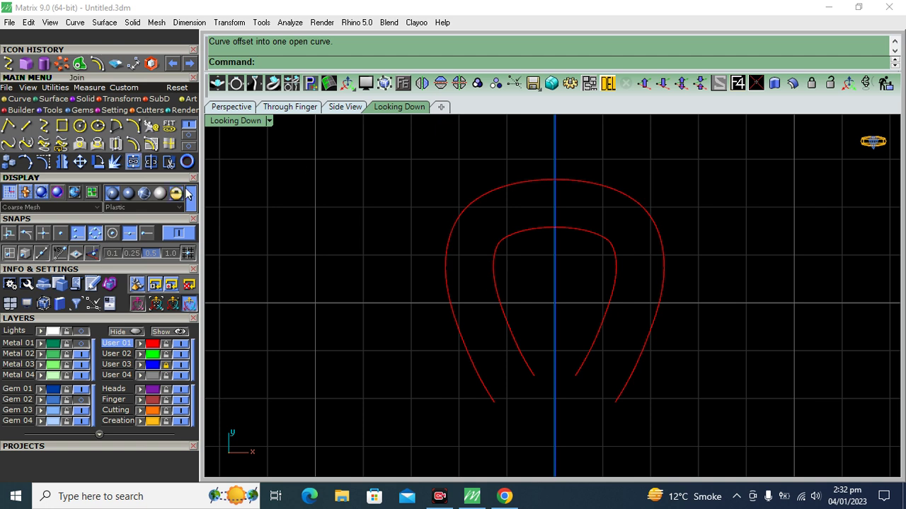
left_click(133, 131)
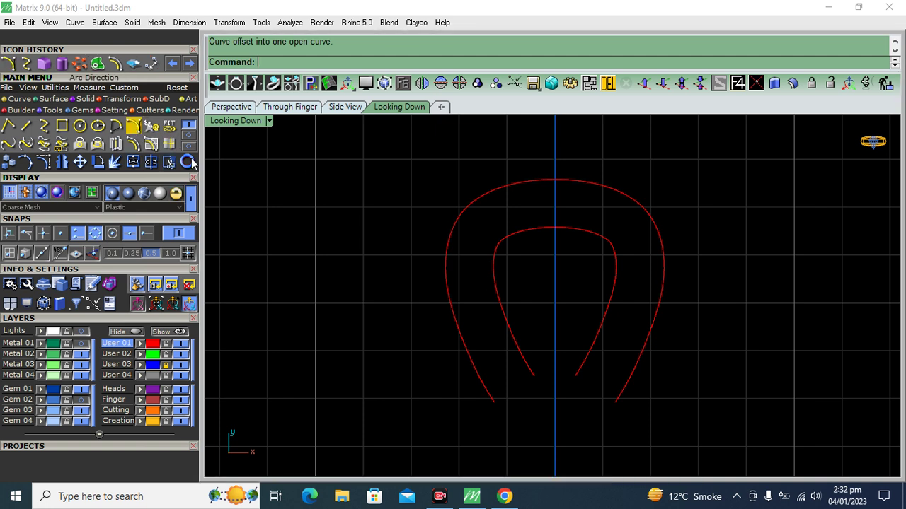
left_click(554, 227)
left_click(554, 186)
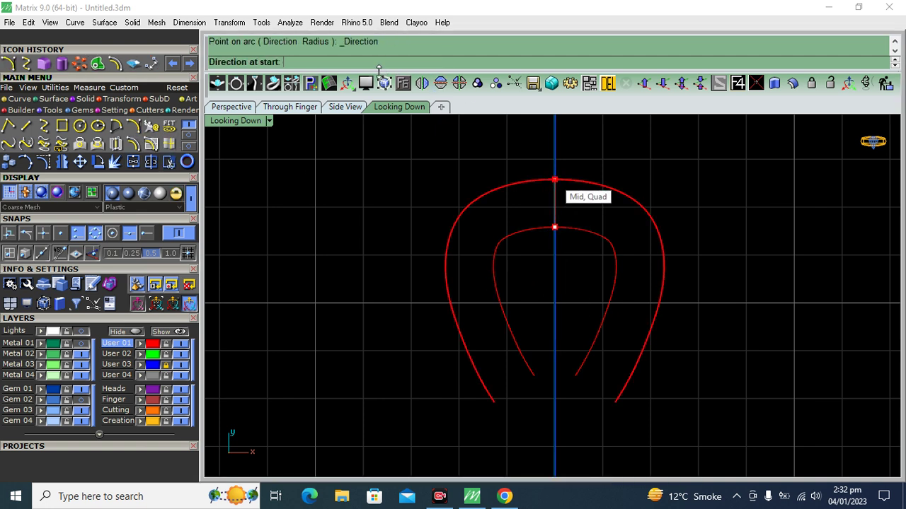
left_click(346, 107)
left_click(564, 174)
scroll(562, 233, "up", 5)
scroll(562, 230, "up", 5)
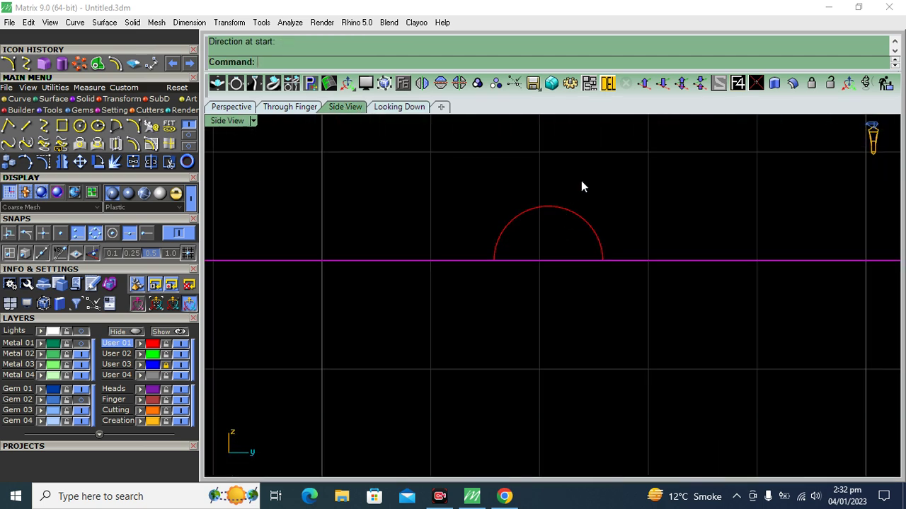
Copy the semicircle arc with Scale 2 Points onto the petal rails' open ends.
left_click(564, 208)
left_click(231, 107)
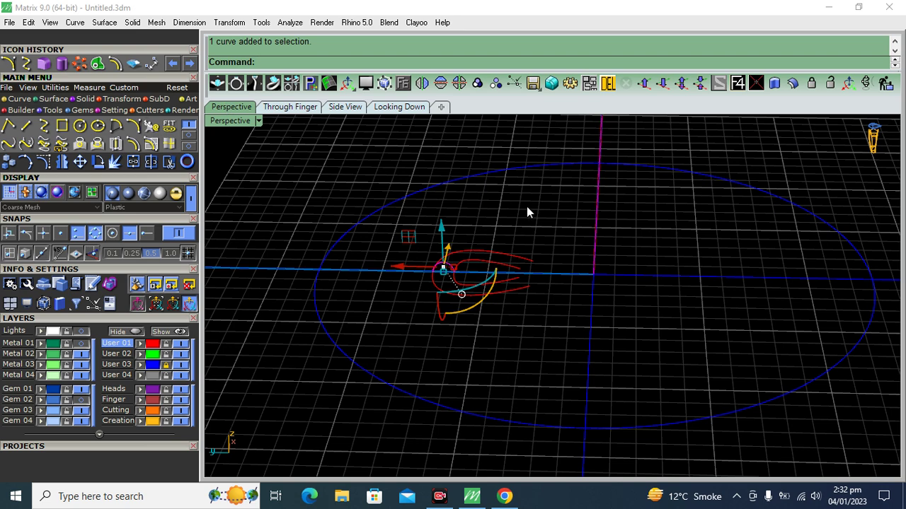
scroll(512, 307, "up", 3)
scroll(473, 281, "up", 2)
left_click(121, 98)
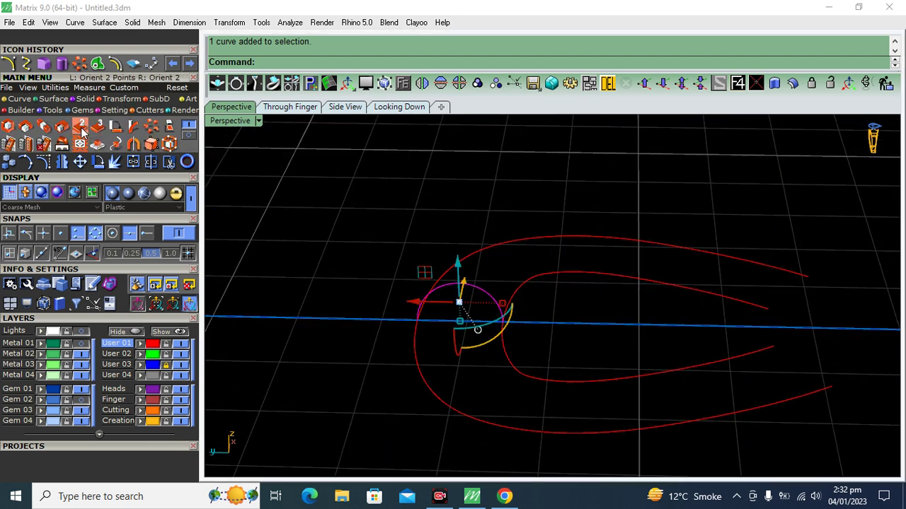
left_click(81, 128)
left_click(503, 322)
left_click(416, 321)
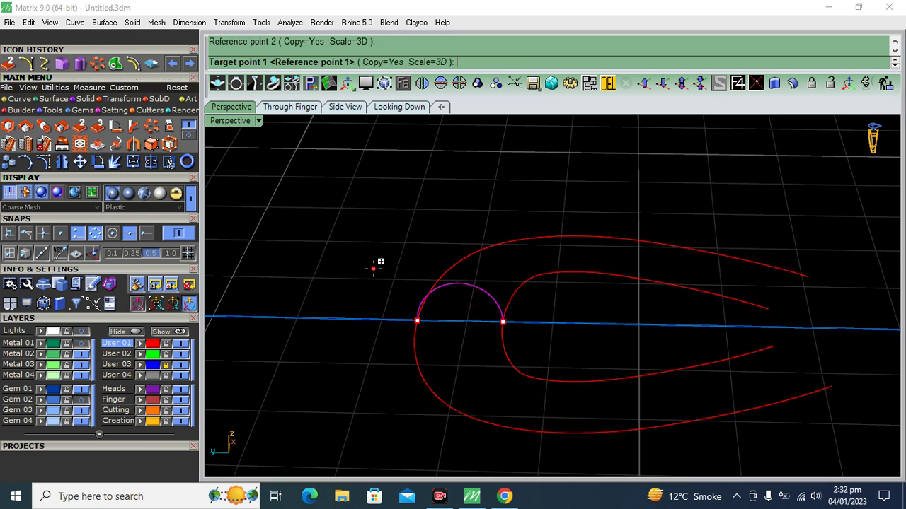
scroll(379, 255, "down", 3)
right_click_drag(360, 347, 401, 268)
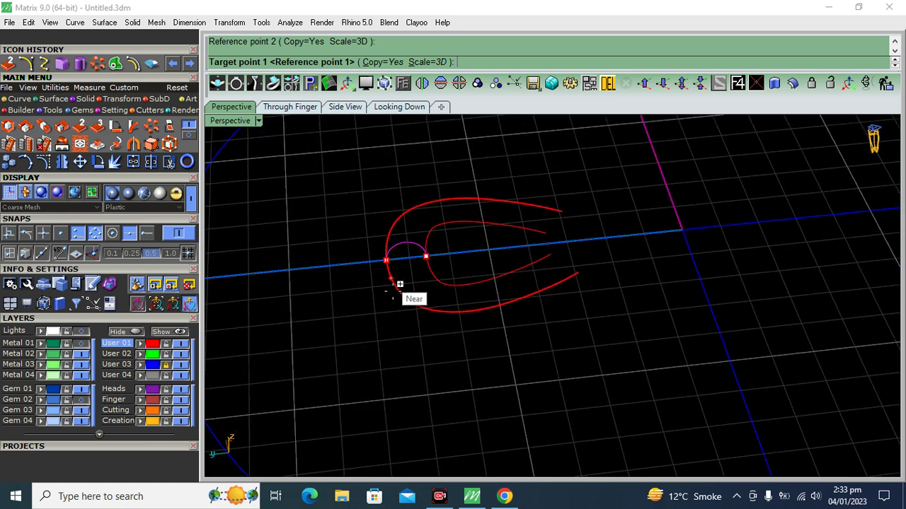
scroll(587, 223, "up", 3)
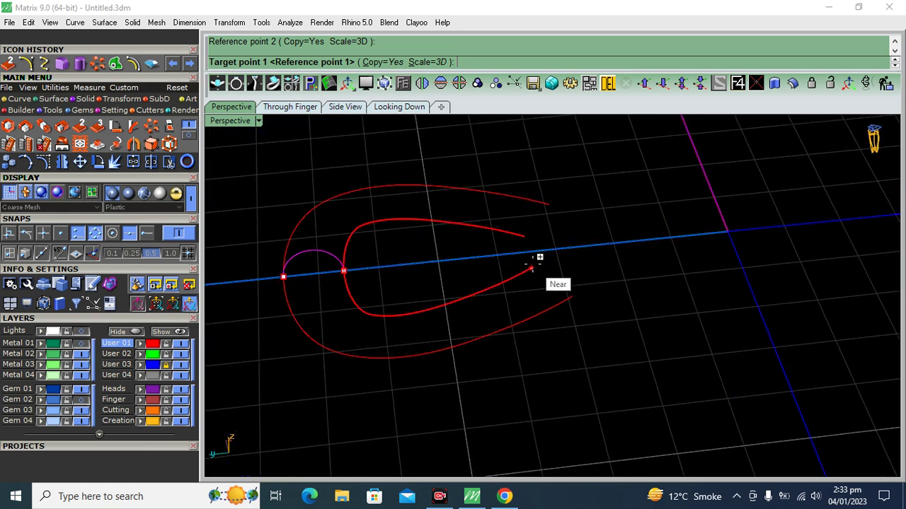
left_click(532, 268)
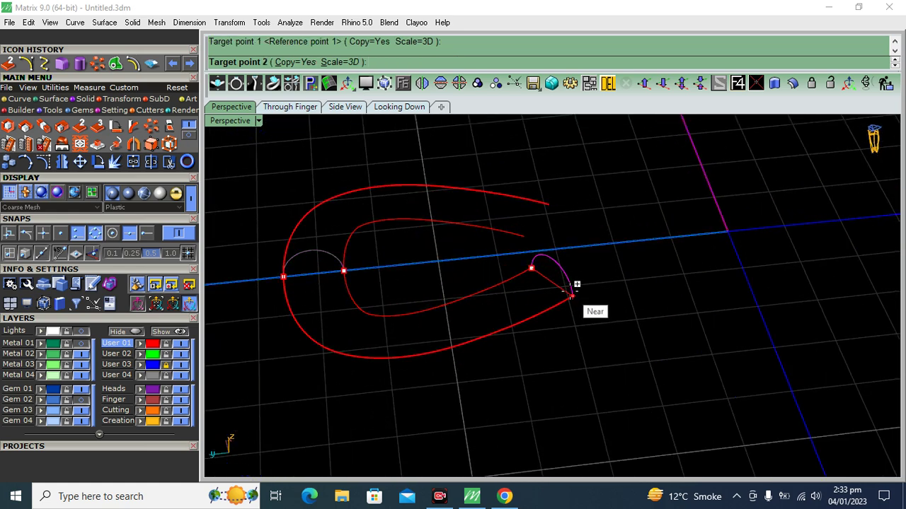
left_click(572, 295)
key("Return")
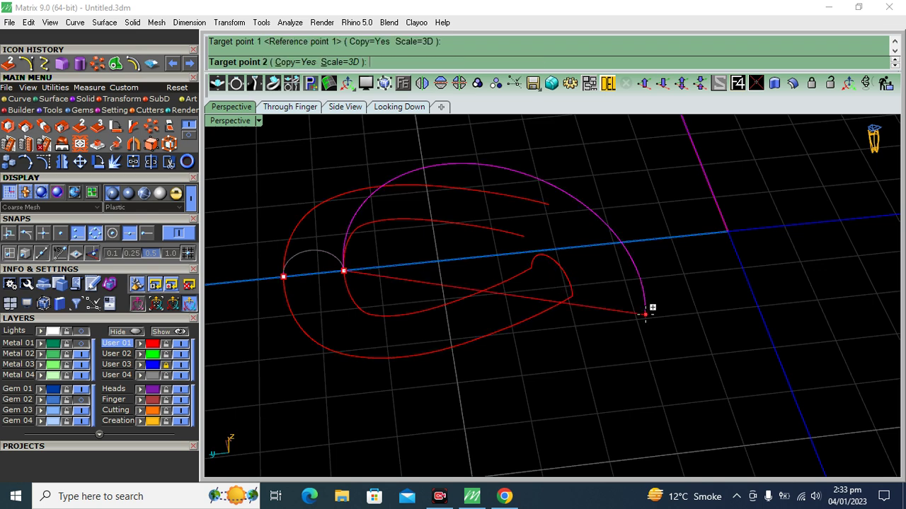
key("Return")
Mirror the placed end arc to cap the other ends, then window-select all five curves.
key("Escape")
left_click(565, 276)
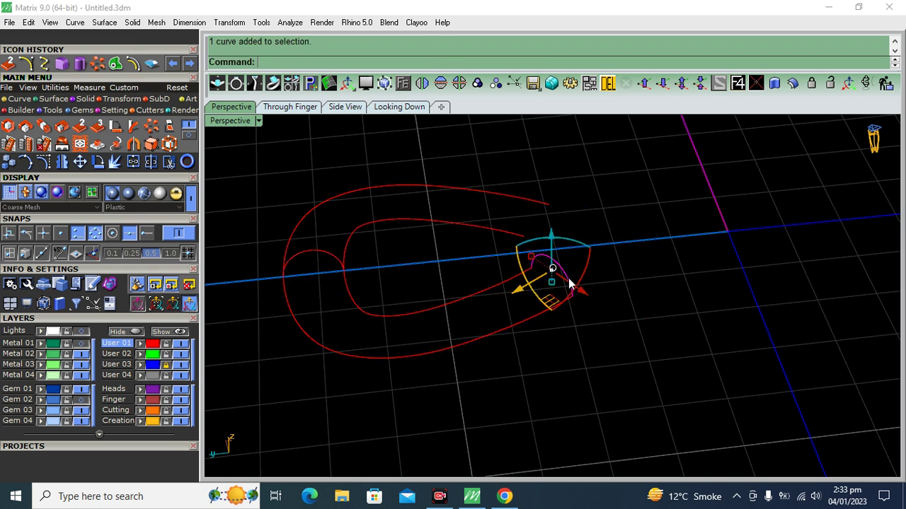
left_click(421, 84)
scroll(609, 234, "down", 2)
scroll(586, 207, "down", 2)
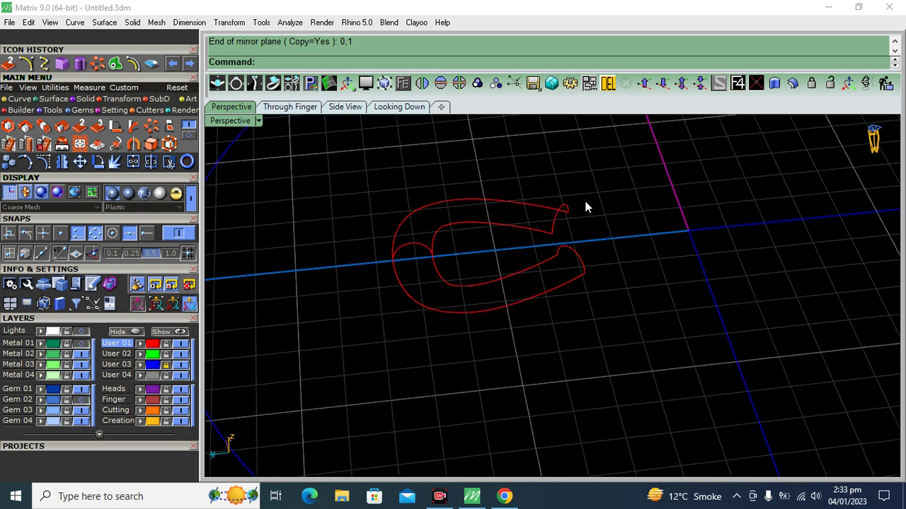
left_click_drag(640, 174, 350, 370)
left_click(55, 98)
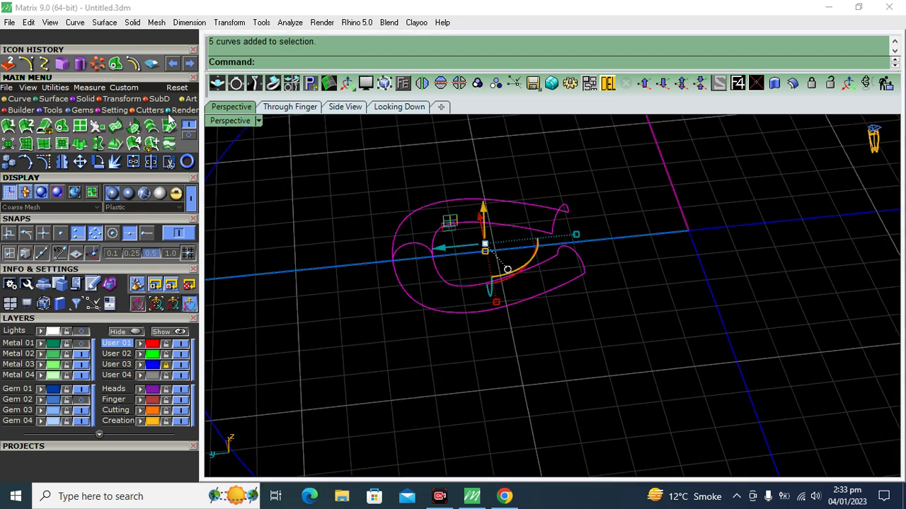
Create a Curve Network surface over the rails and arcs, checking the preview before confirming.
left_click(170, 126)
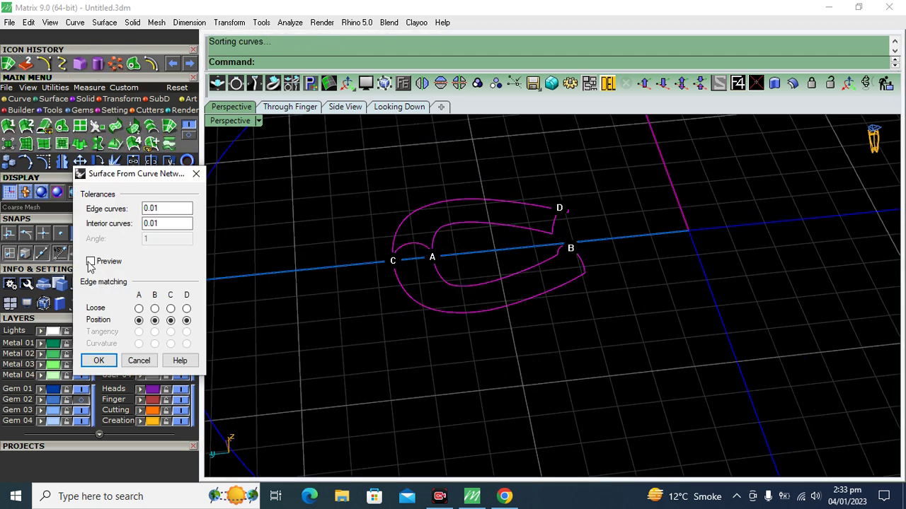
left_click(90, 262)
mouse_move(545, 289)
right_mouse_down()
mouse_move(531, 328)
mouse_move(572, 402)
mouse_move(533, 162)
mouse_move(487, 318)
mouse_move(479, 289)
mouse_move(442, 398)
mouse_move(481, 241)
mouse_move(568, 356)
mouse_move(389, 340)
right_mouse_up()
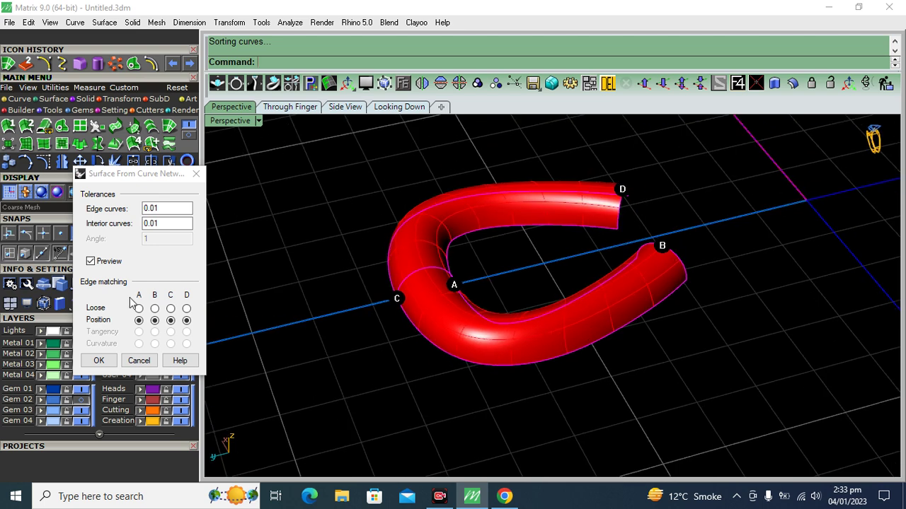
left_click(100, 361)
right_click_drag(348, 393, 574, 341)
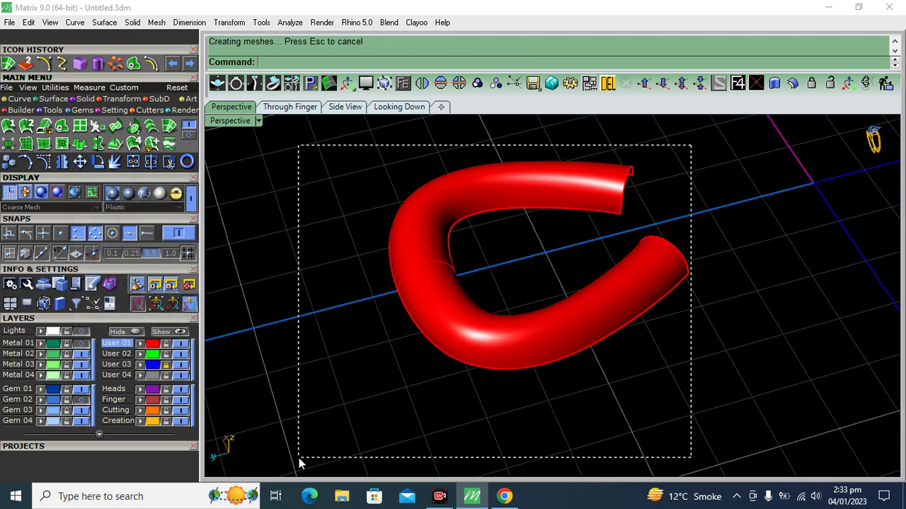
left_click_drag(300, 463, 300, 458)
left_click(533, 352, "ctrl")
Offset the tube surface into a solid shell with OffsetSrf.
left_click(501, 341)
left_click(792, 83)
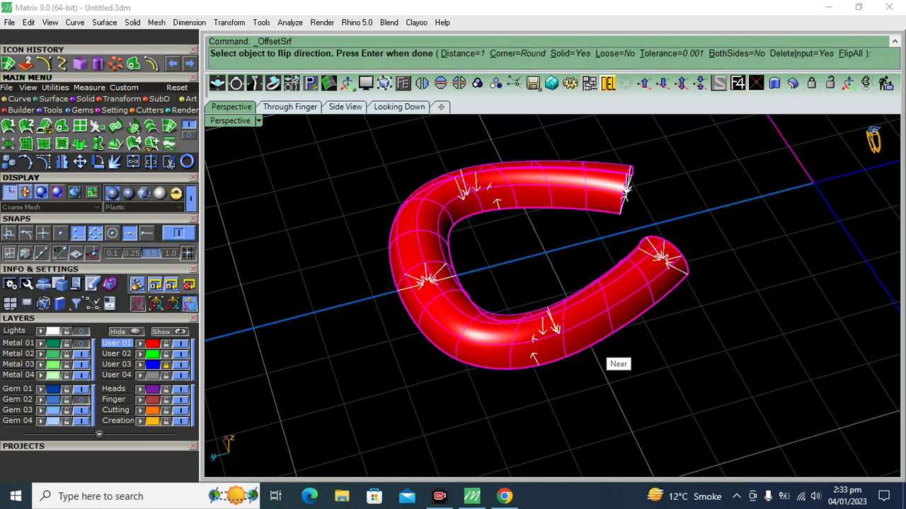
key("Return")
mouse_move(725, 347)
right_mouse_down()
mouse_move(530, 219)
mouse_move(471, 168)
mouse_move(714, 310)
right_mouse_up()
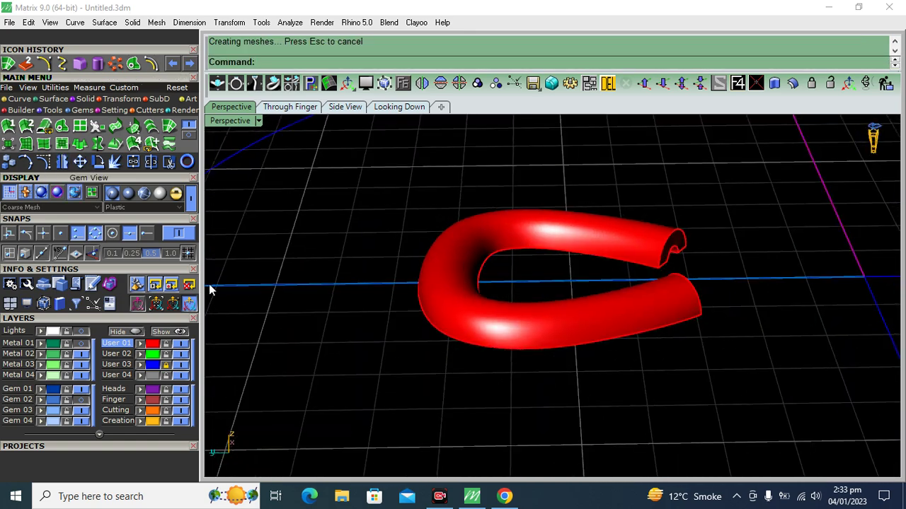
Show the jewellery reference picture to compare the petal loop, then hide it again.
left_click(81, 343)
right_click_drag(447, 257, 653, 190)
scroll(654, 187, "up", 5)
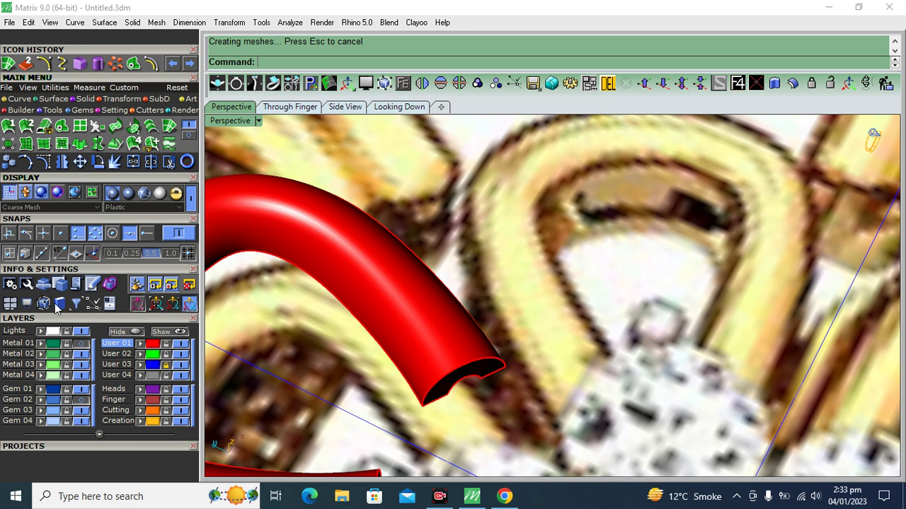
left_click(81, 342)
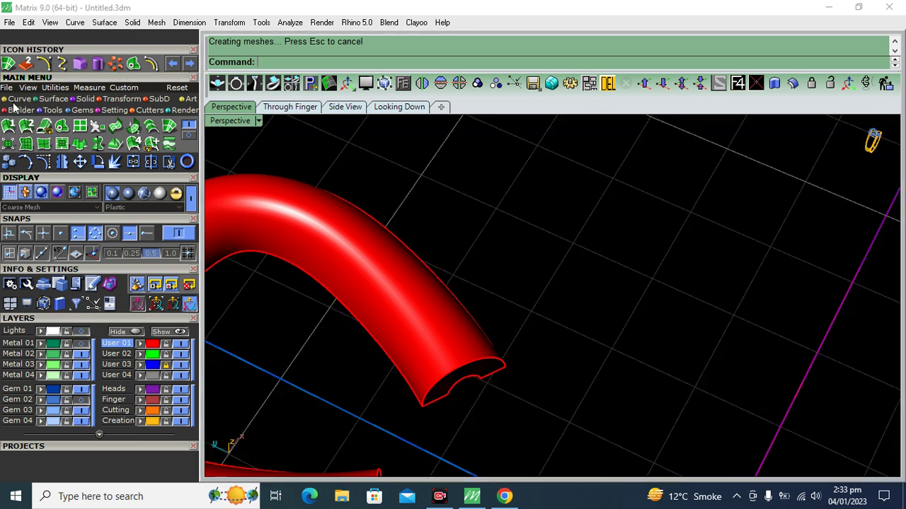
scroll(491, 307, "down", 5)
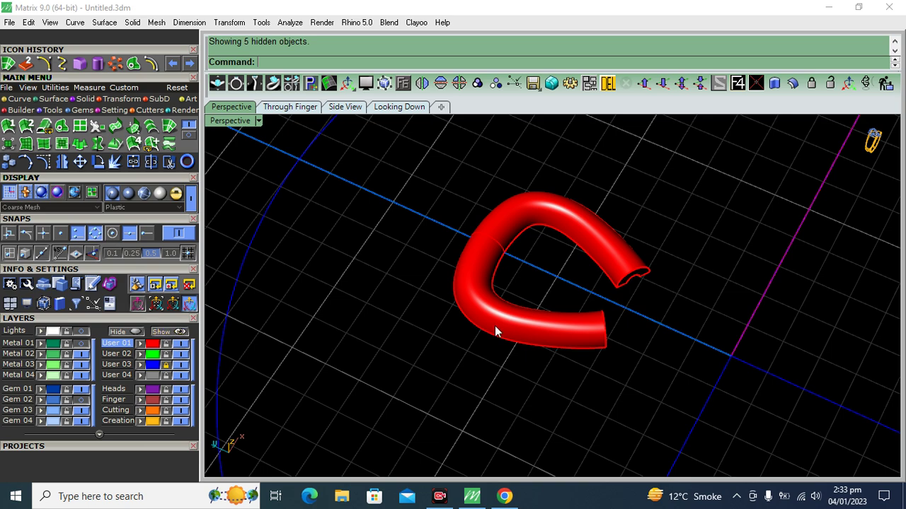
scroll(539, 225, "up", 3)
scroll(511, 233, "up", 4)
Select the inner petal curve from the overlapping objects using the Selection Menu.
left_click(514, 230)
left_click(502, 234)
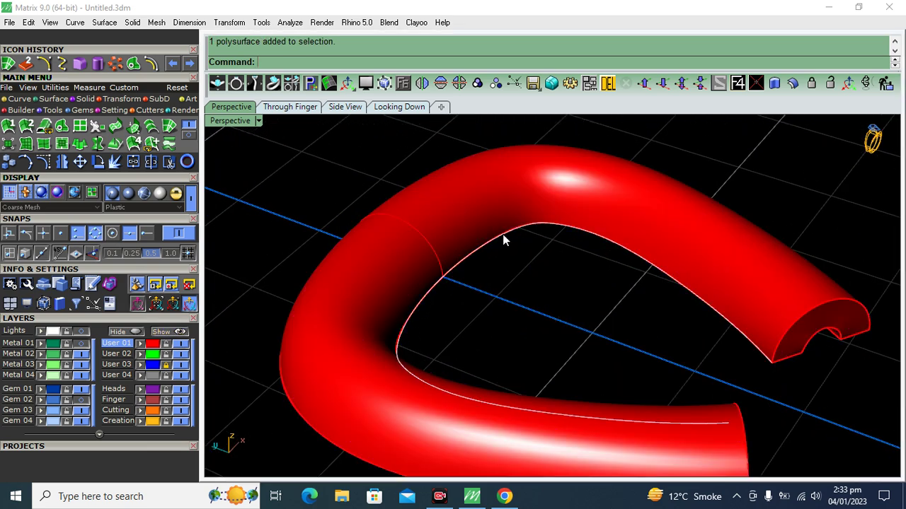
left_click(543, 267)
scroll(540, 208, "down", 2)
scroll(488, 332, "down", 2)
scroll(489, 338, "up", 2)
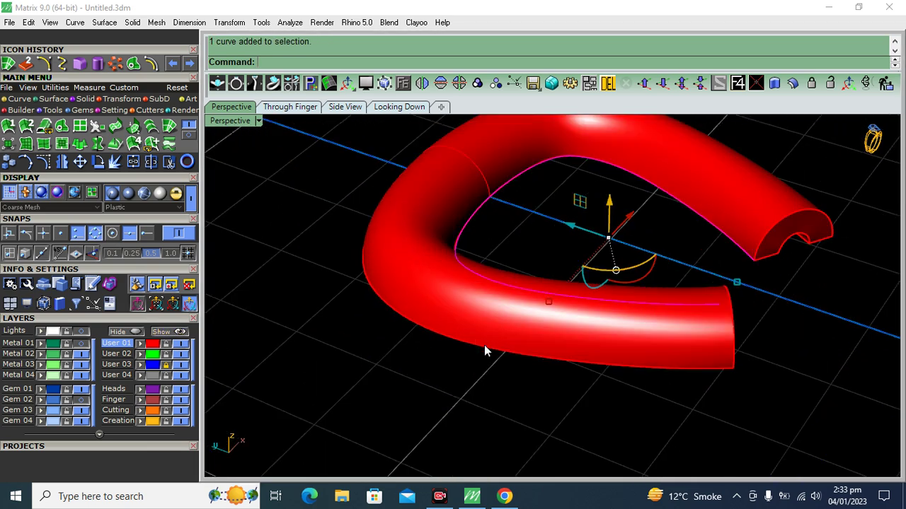
left_click(487, 349)
left_click(535, 377)
scroll(555, 338, "down", 2)
scroll(554, 338, "down", 1)
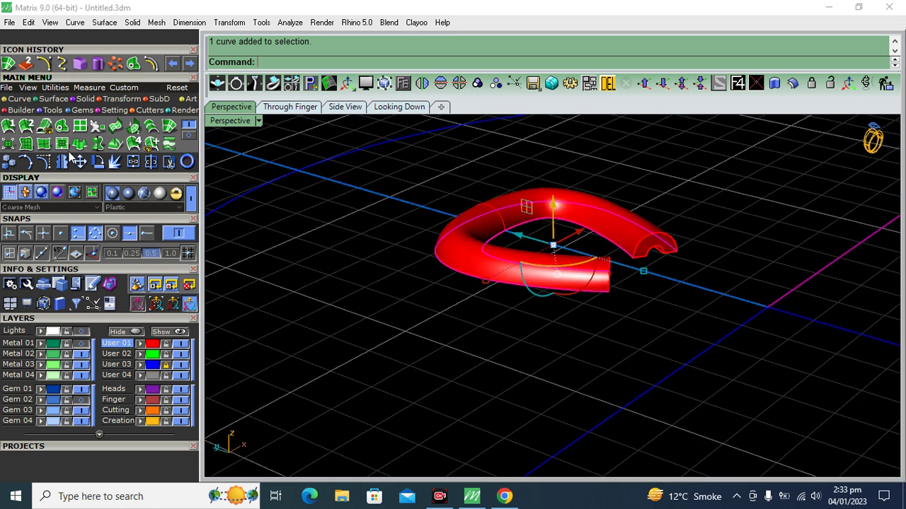
Extrude the inner curve straight downward by -0.6.
left_click(80, 145)
left_click(359, 63)
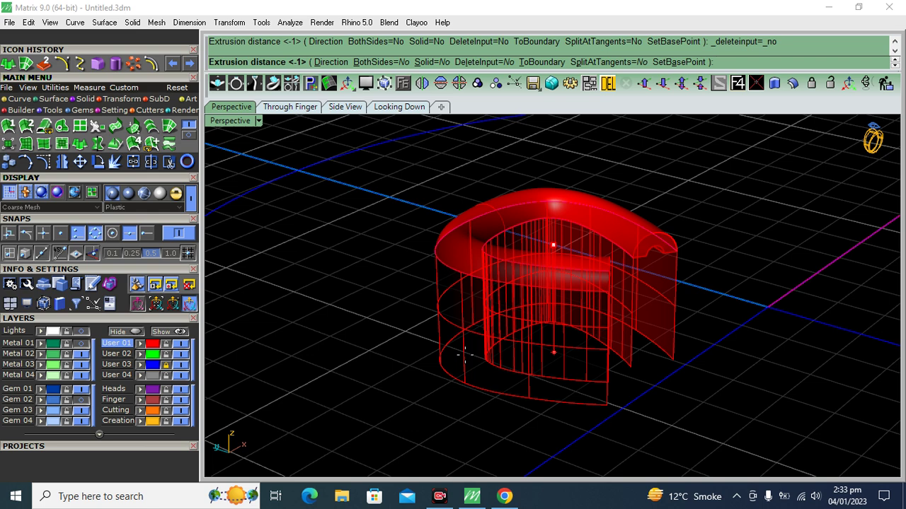
type("-.6")
key("Return")
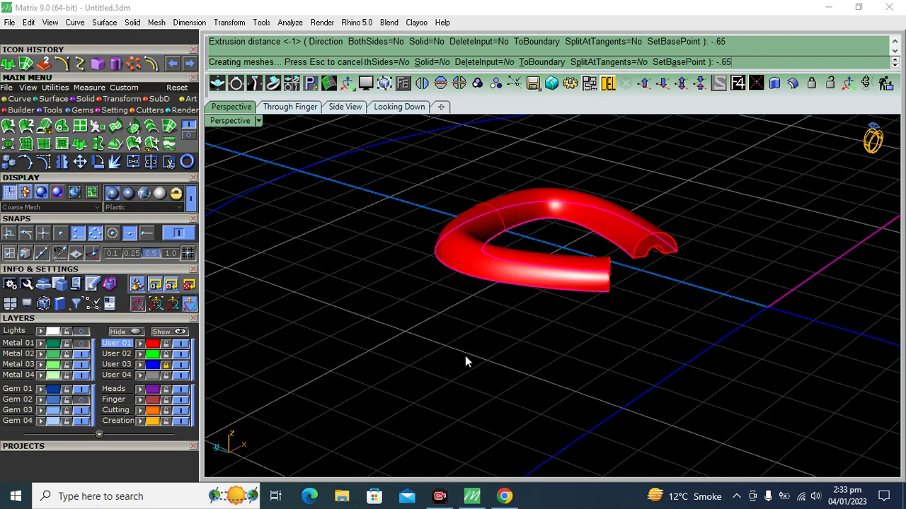
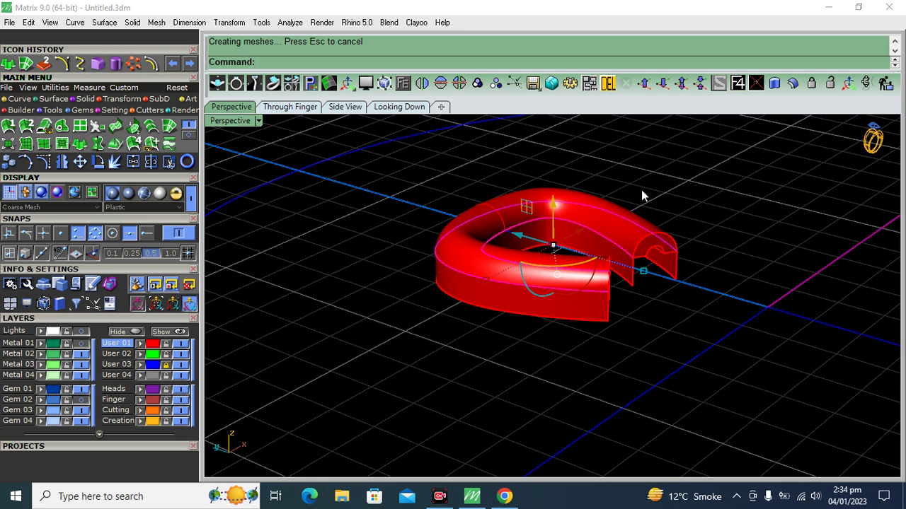
Offset the red bail surfaces 0.3 into solid walls, flipping the offset direction.
scroll(570, 343, "up", 2)
scroll(576, 325, "up", 2)
scroll(616, 283, "up", 2)
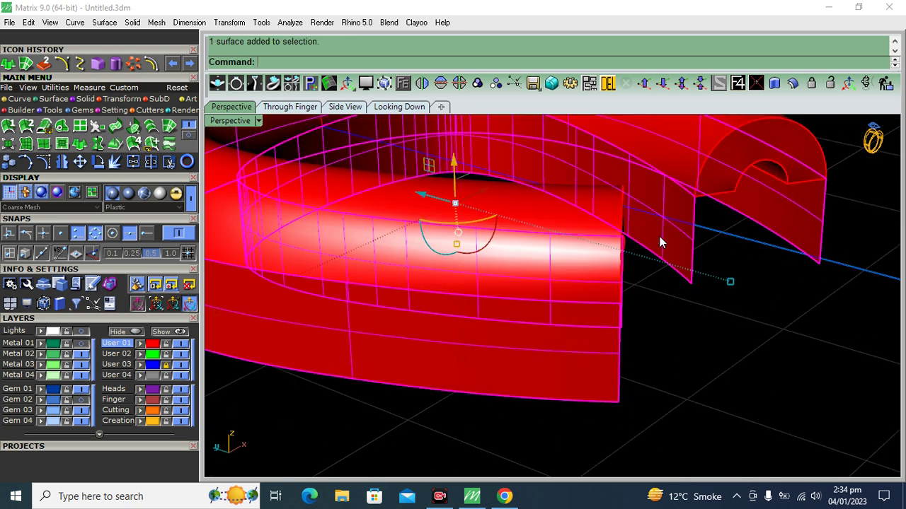
left_click(792, 83)
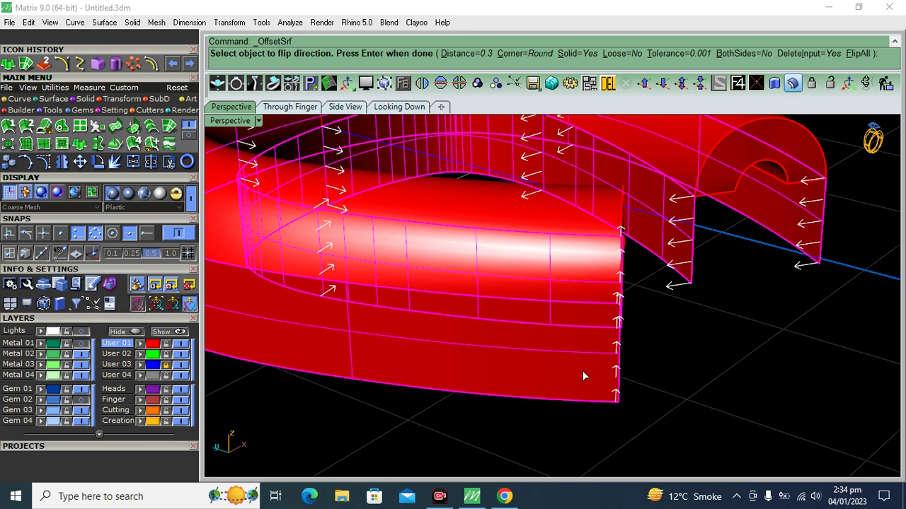
left_click(667, 235)
scroll(566, 339, "down", 4)
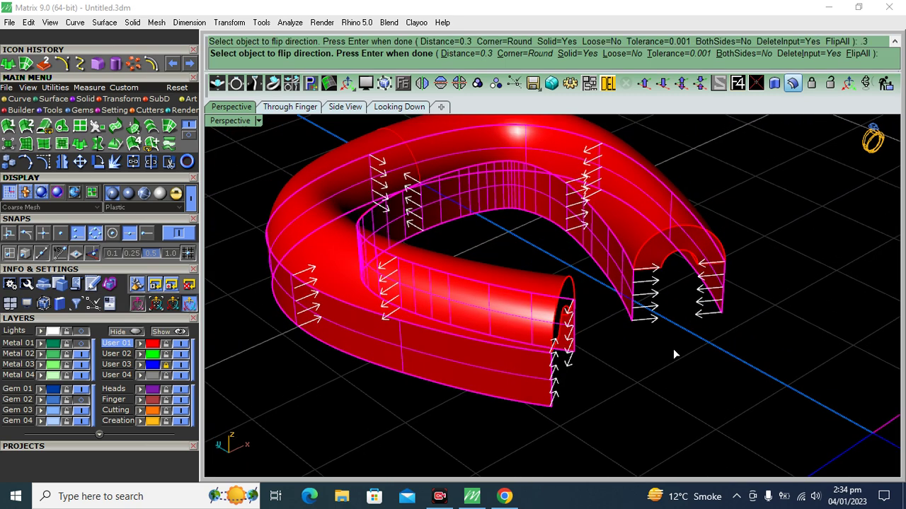
key("Return")
mouse_move(679, 340)
right_mouse_down()
mouse_move(596, 208)
mouse_move(663, 307)
mouse_move(535, 269)
right_mouse_up()
scroll(536, 269, "down", 5)
Hide the bail's guide curves and group the bail pieces into one object.
key("ctrl+a")
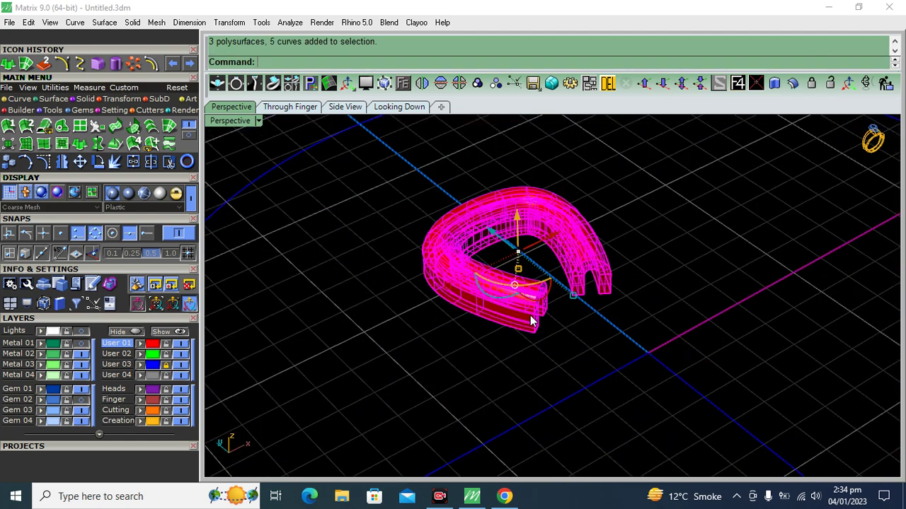
scroll(532, 321, "up", 3)
left_click(516, 344, "ctrl")
scroll(639, 222, "up", 3)
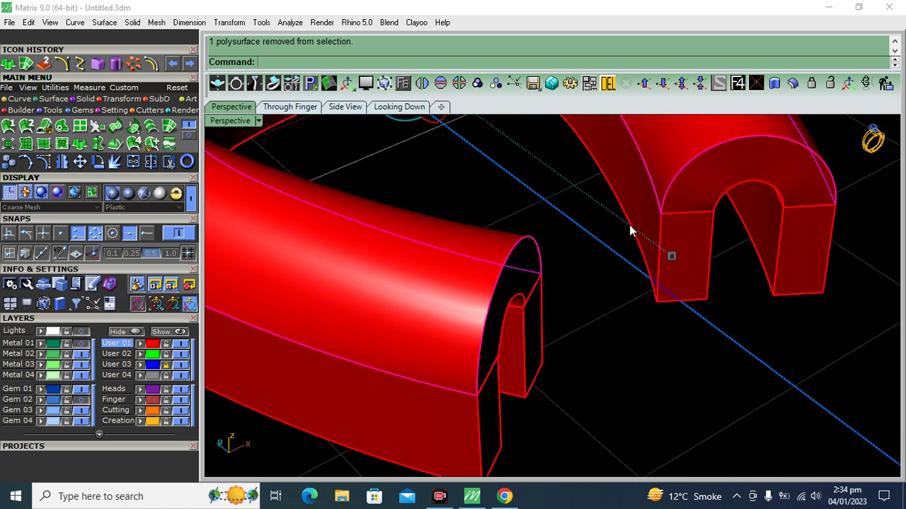
scroll(639, 222, "down", 5)
scroll(566, 319, "down", 2)
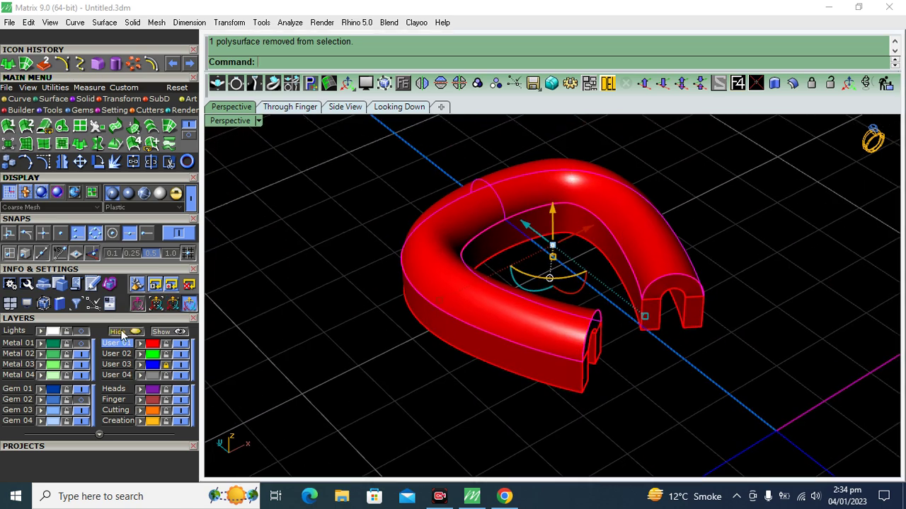
left_click(121, 335)
scroll(650, 155, "down", 3)
left_click_drag(408, 404, 408, 399)
left_click(477, 84)
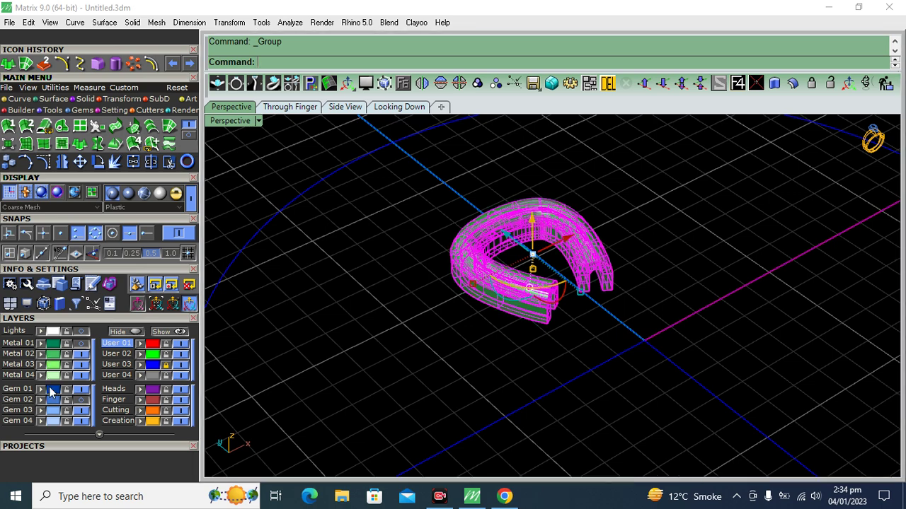
Show the Metal 01 layer's green flower frames.
left_click(390, 354)
left_click(82, 343)
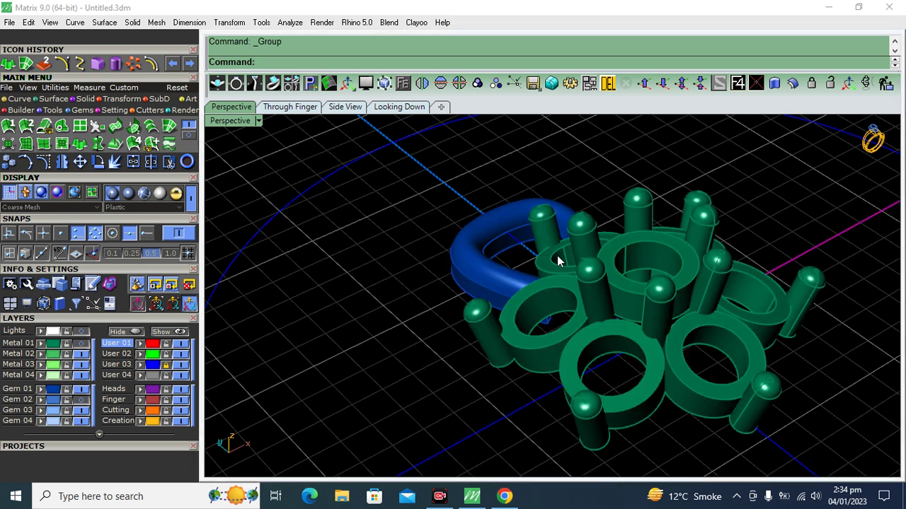
right_click_drag(557, 255, 669, 213)
Select every pendant part and raise the whole model above the grid.
left_click(532, 303)
scroll(611, 235, "down", 2)
key("ctrl+a")
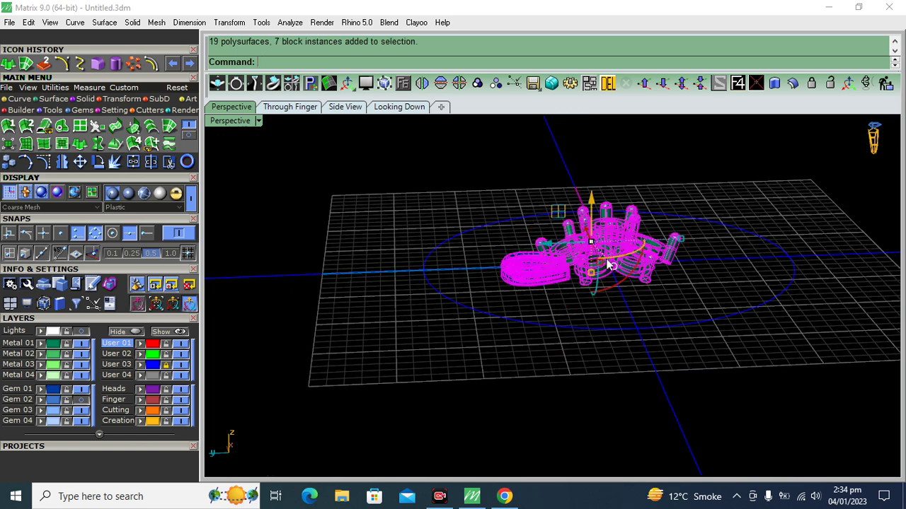
right_click_drag(608, 248, 608, 283, "shift")
left_click_drag(586, 196, 587, 140)
right_click_drag(746, 307, 508, 279)
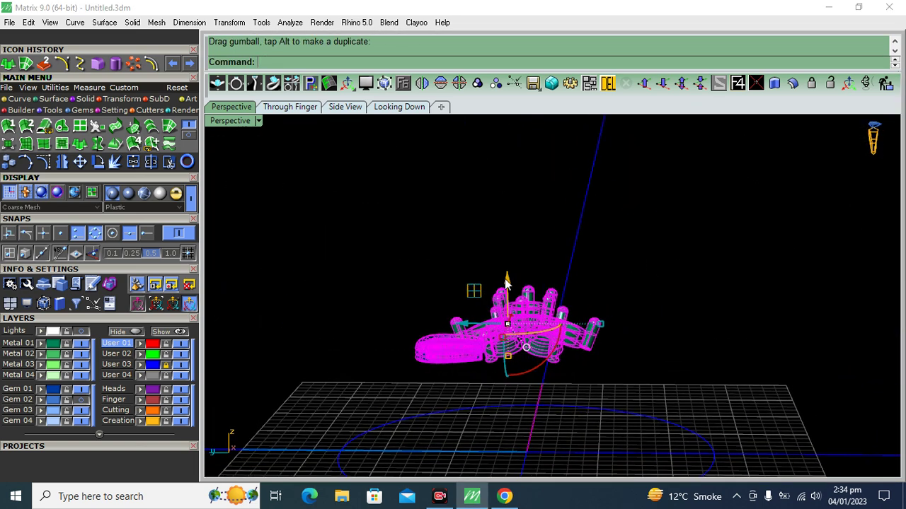
left_click_drag(507, 280, 517, 257)
left_click(606, 240)
scroll(460, 344, "up", 3)
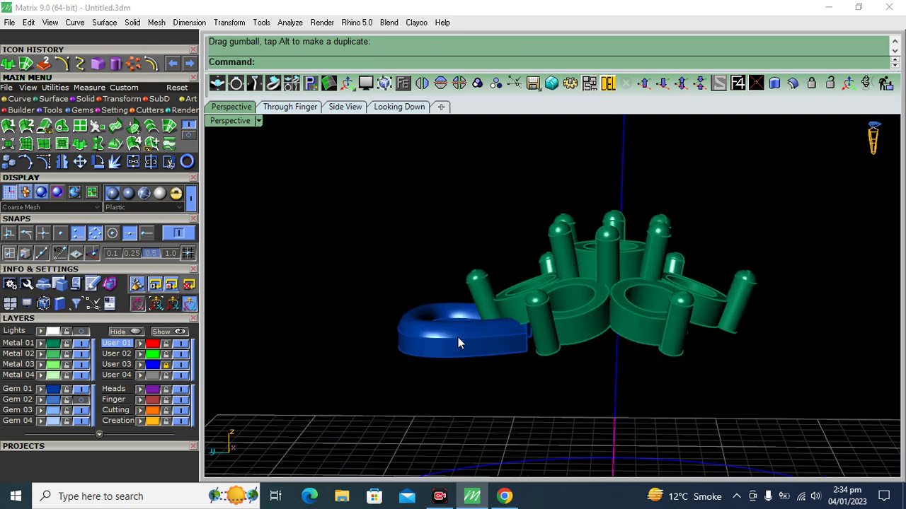
In Side View, rotate the blue bail about its end by roughly 27.69°.
left_click(461, 341)
left_click(340, 108)
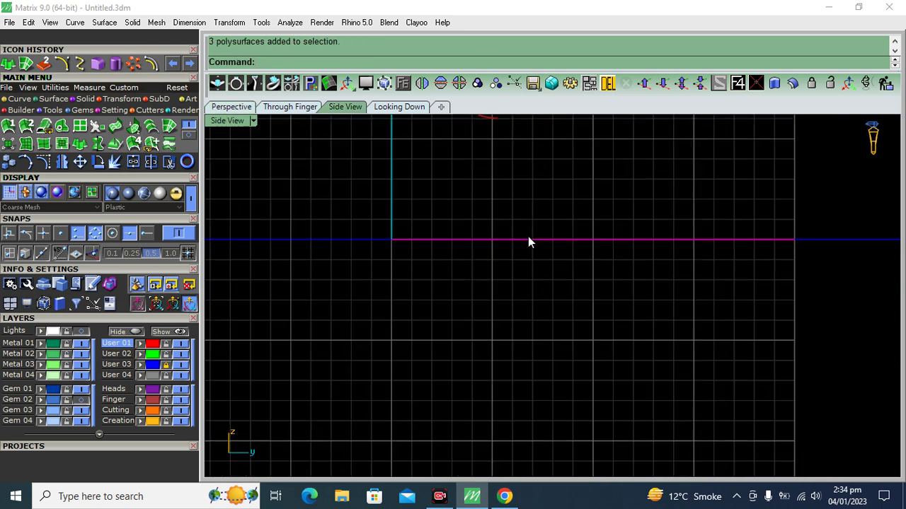
left_click(99, 163)
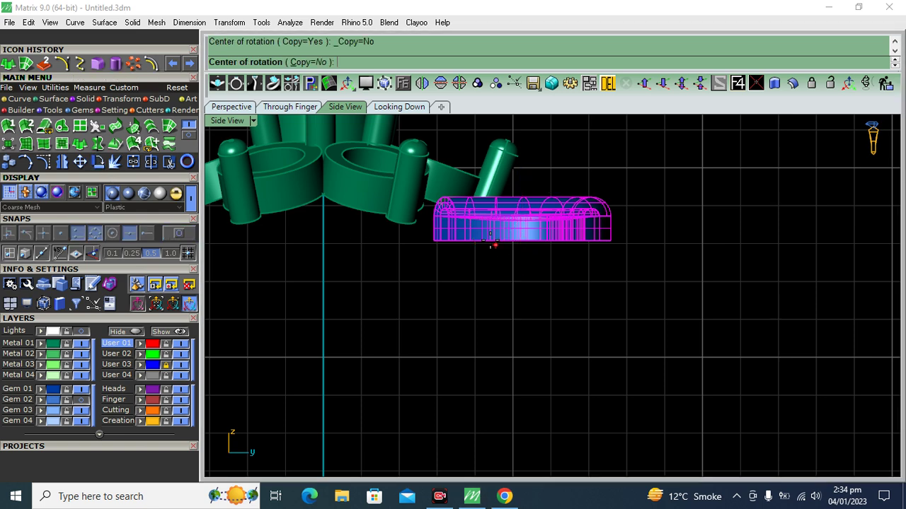
left_click(430, 221)
left_click(598, 224)
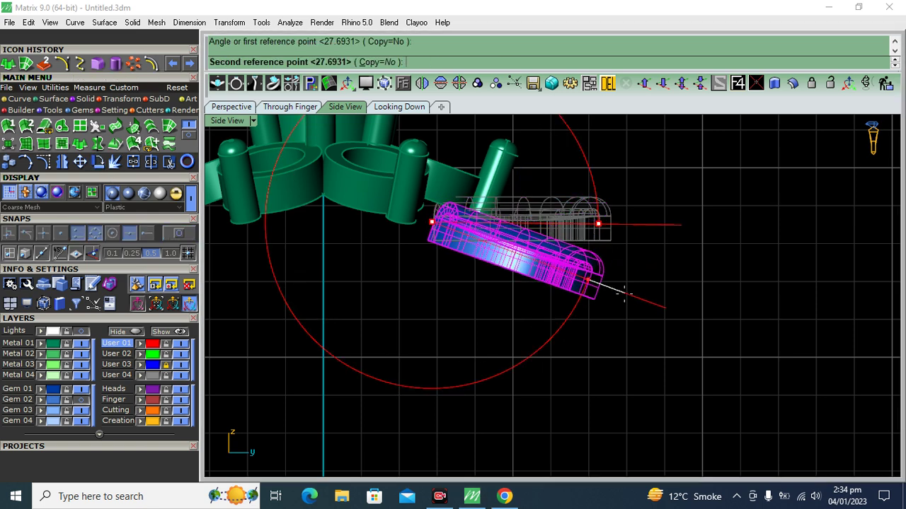
left_click(625, 300)
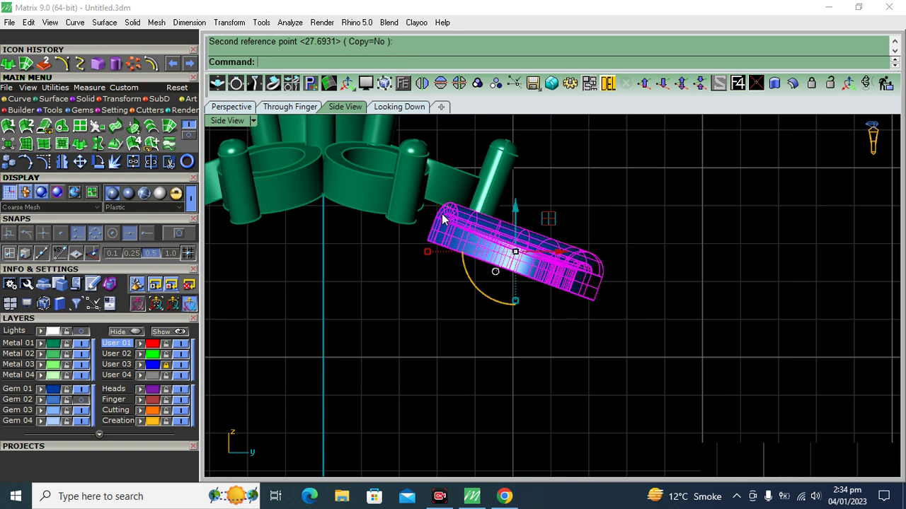
scroll(485, 206, "up", 3)
scroll(503, 216, "down", 3)
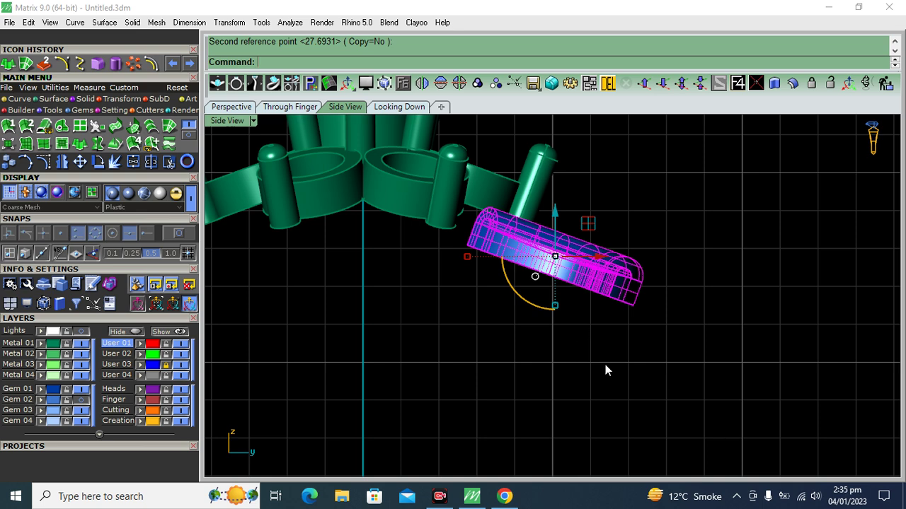
Try dragging the tilted bail's handles, undo that drag and clear the selection.
key("Escape")
left_click(558, 285)
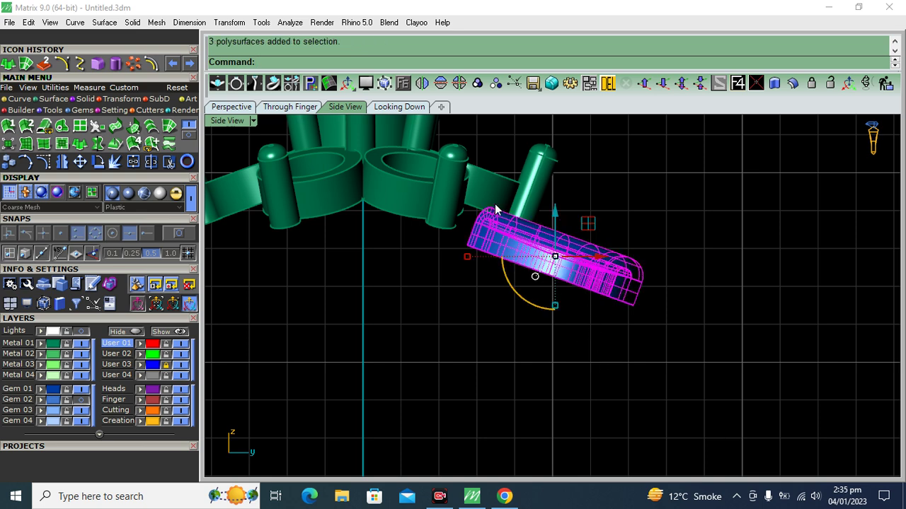
right_click_drag(493, 199, 737, 275)
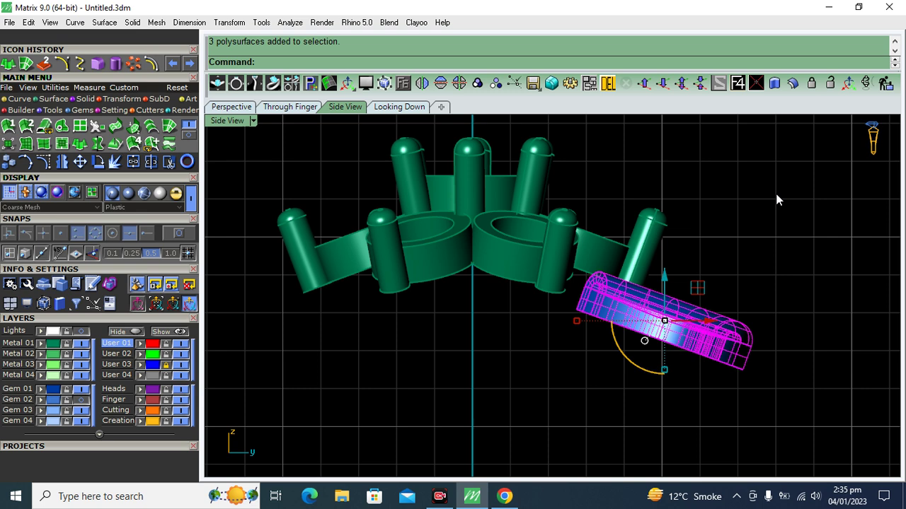
key("Escape")
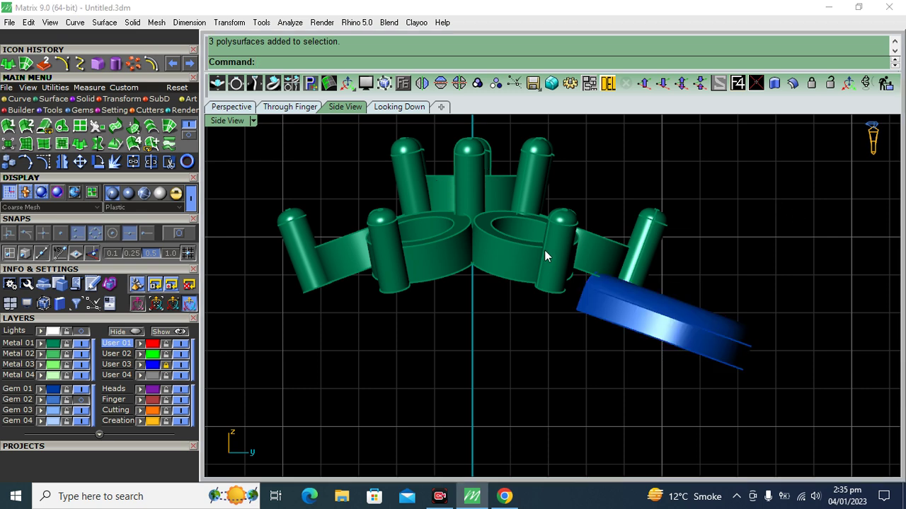
left_click(684, 329)
mouse_move(653, 378)
left_mouse_down("ctrl")
mouse_move(678, 295)
mouse_move(751, 217)
left_mouse_up("ctrl")
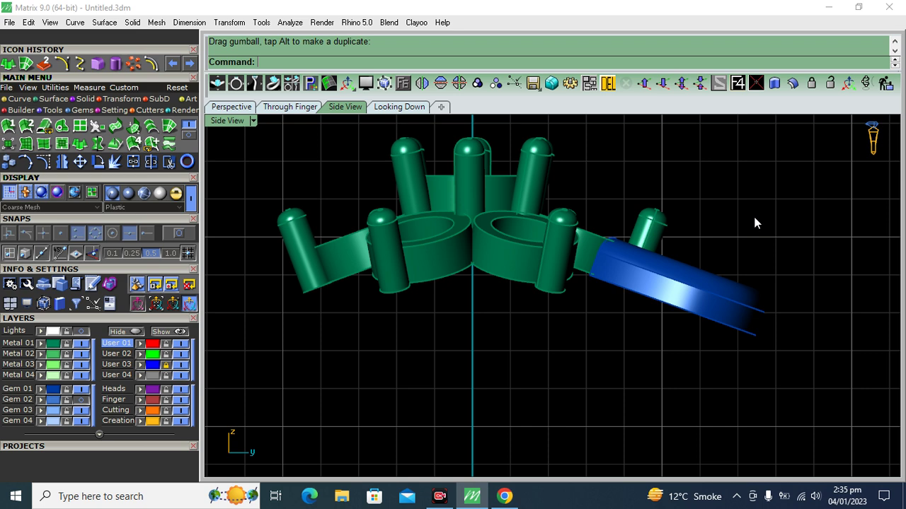
key("ctrl+z")
key("Escape")
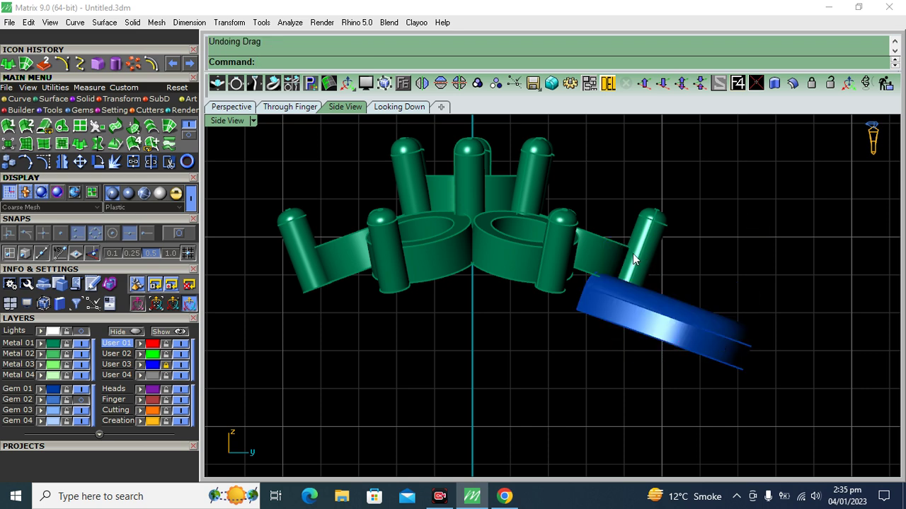
left_click(628, 258)
key("Escape")
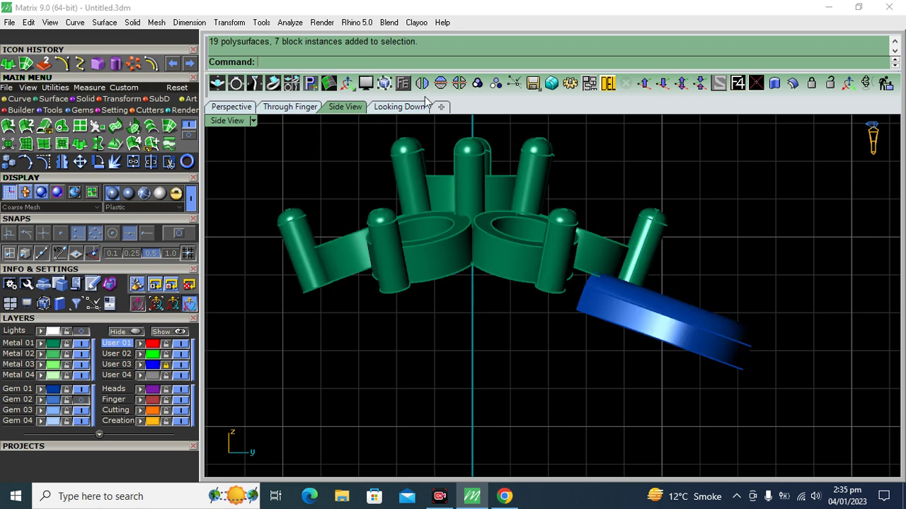
Select the petal loop in the top view.
left_click(400, 107)
left_click(553, 239)
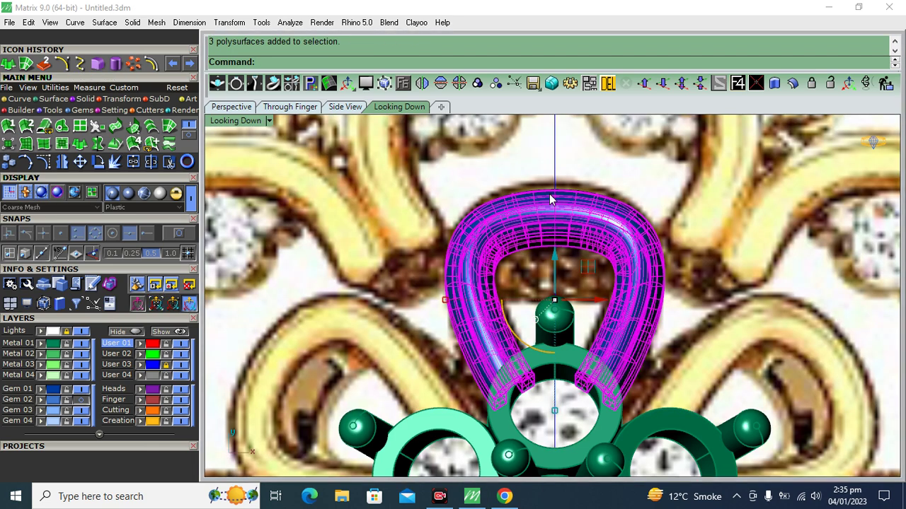
scroll(549, 194, "up", 5)
left_click(614, 167)
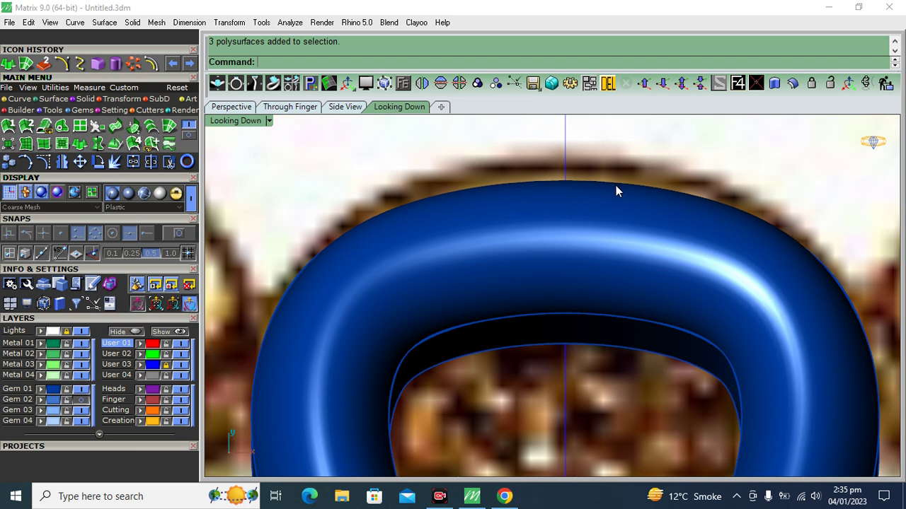
left_click(610, 218)
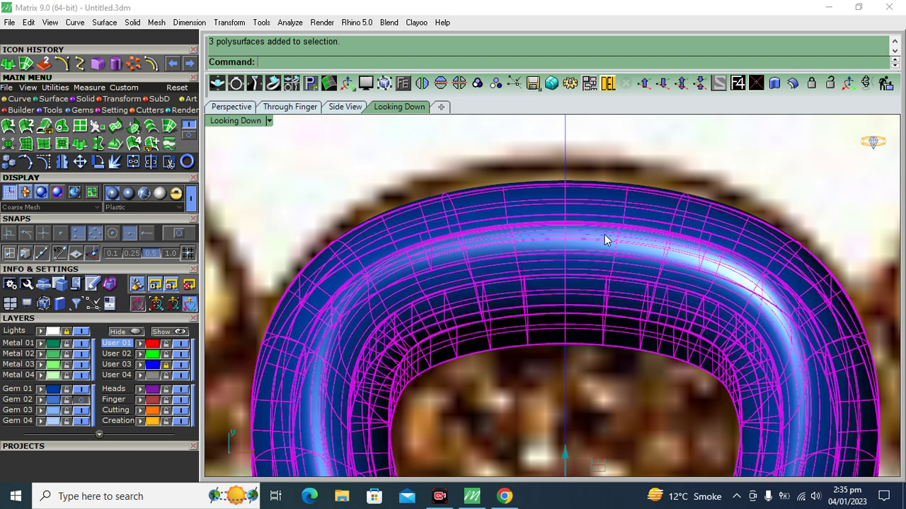
scroll(610, 217, "down", 5)
Start a one-direction Scale1D stretch on the loop, retrying the origin and reference points.
left_click(117, 99)
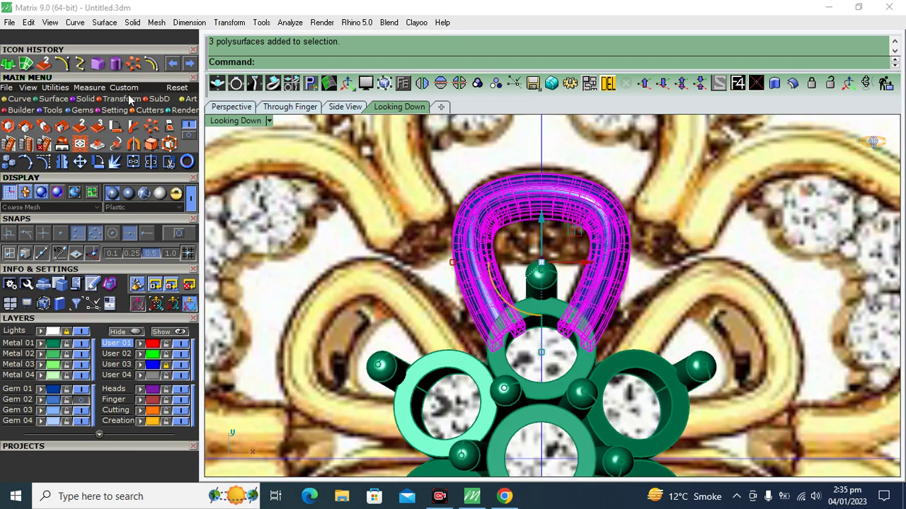
left_click(44, 126)
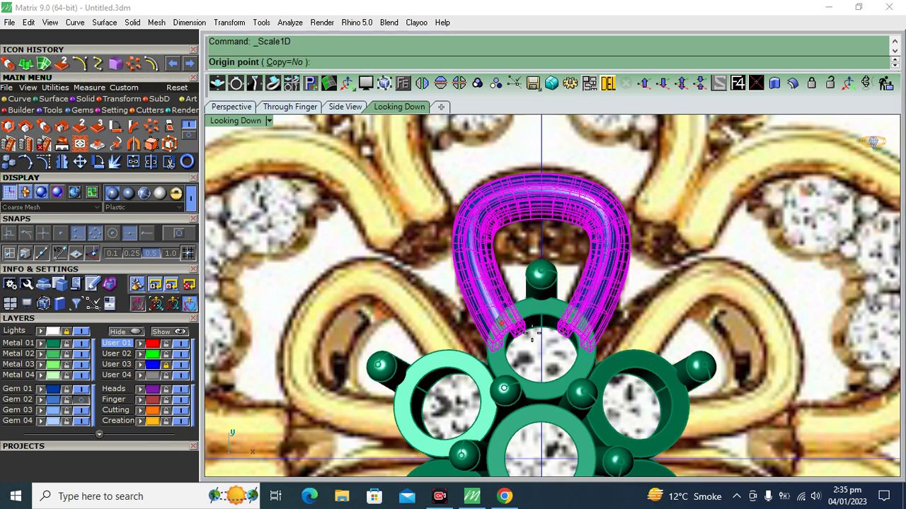
left_click(543, 256)
left_click(726, 247)
key("Escape")
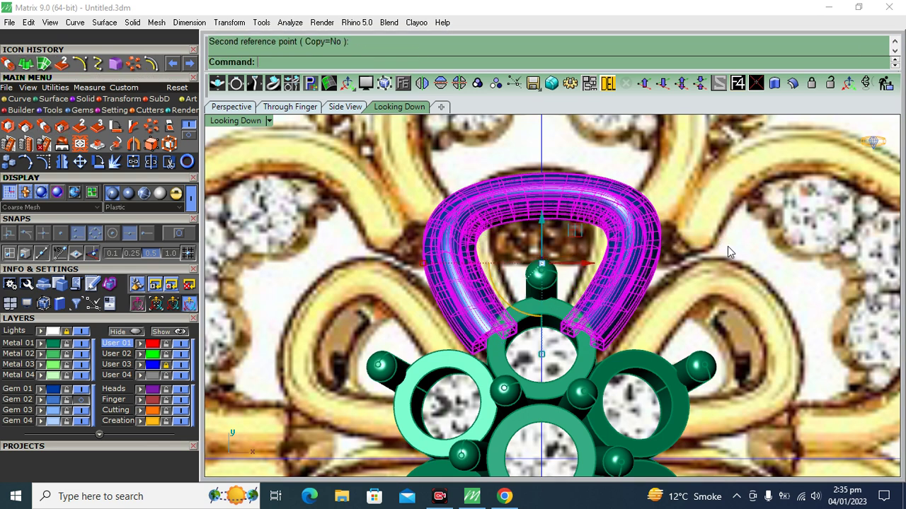
key("Return")
left_click(539, 253)
left_click(534, 155)
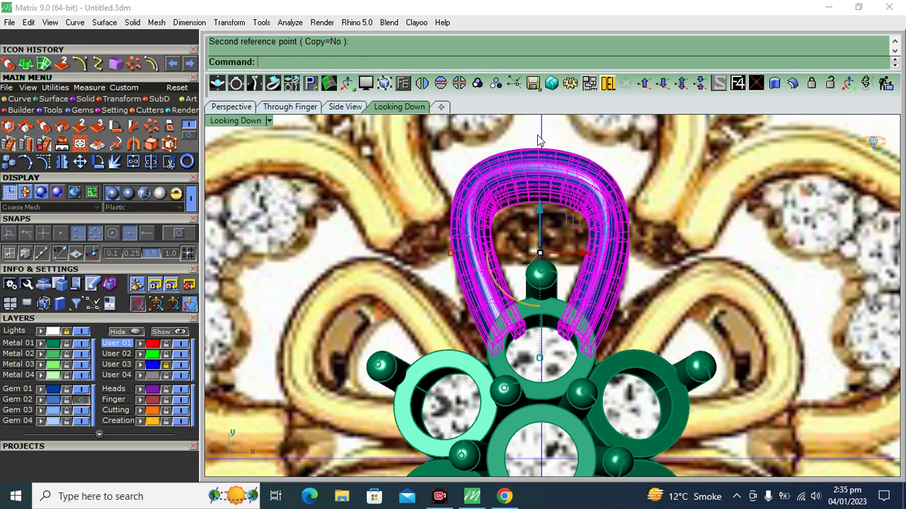
Stretch the loop lengthwise from its base to match the reference petal's length.
key("Escape")
key("Return")
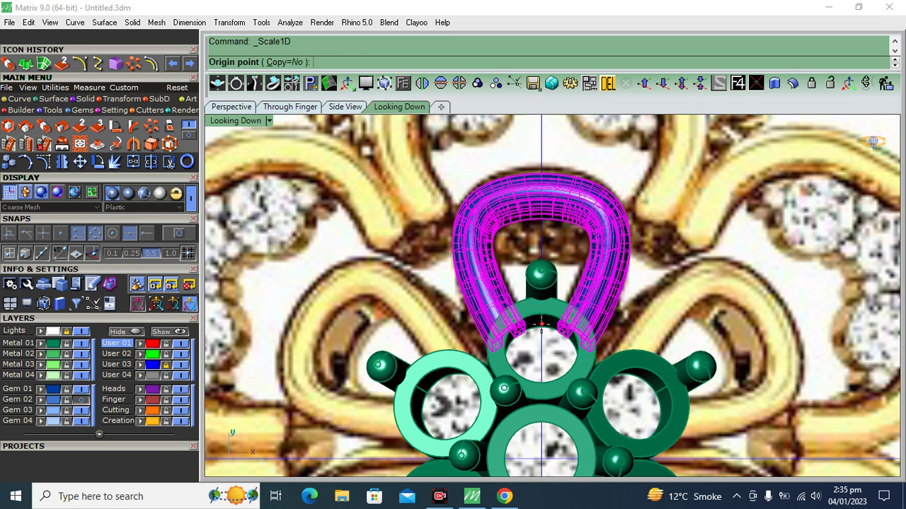
left_click(542, 326)
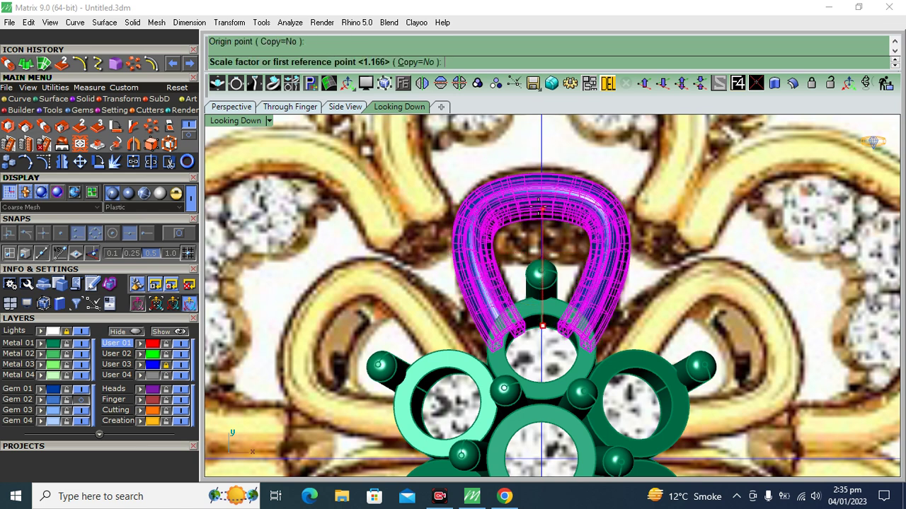
left_click(541, 207)
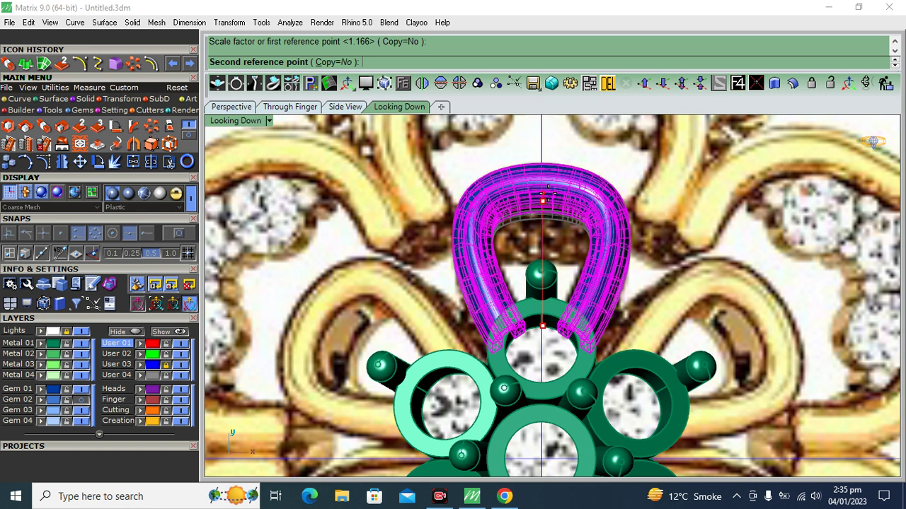
left_click(549, 187)
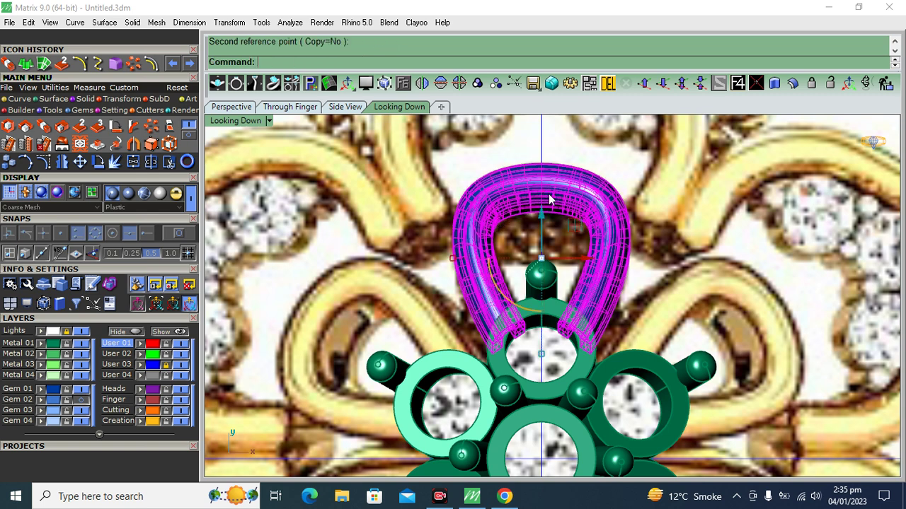
left_click(155, 127)
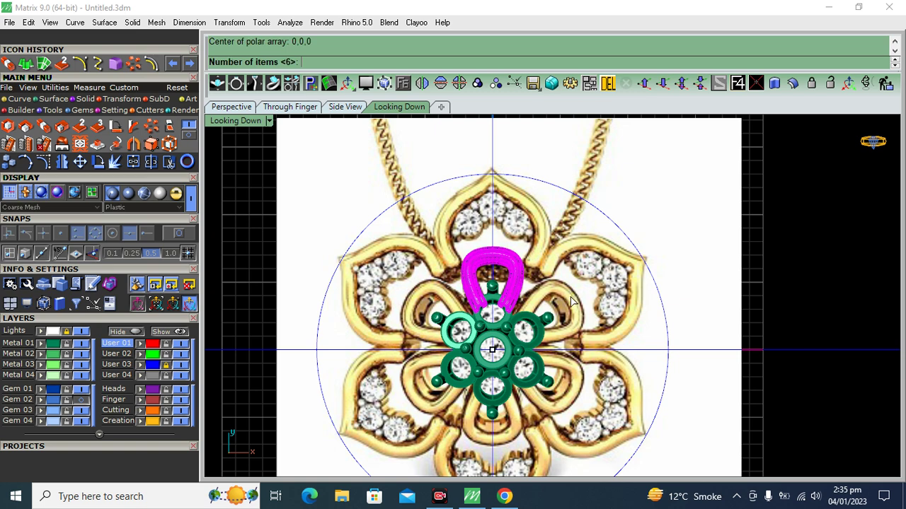
Accept the polar array of 6 loop copies over 360° around the centre.
key("Return")
key("Return")
key("Return")
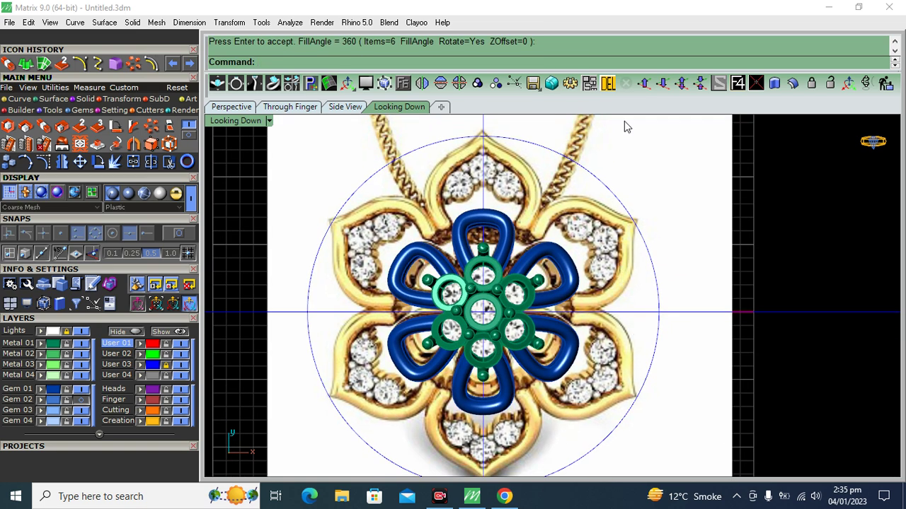
scroll(630, 220, "down", 3)
scroll(697, 222, "up", 3)
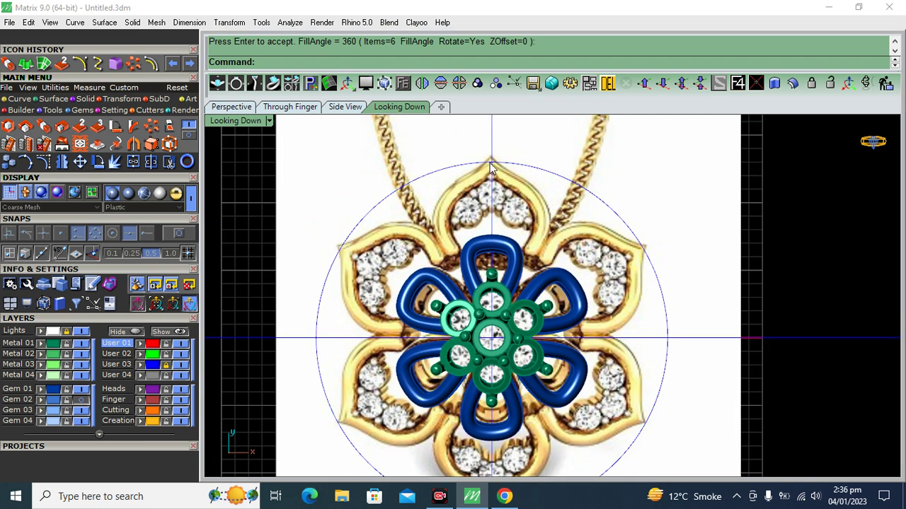
left_click(101, 64)
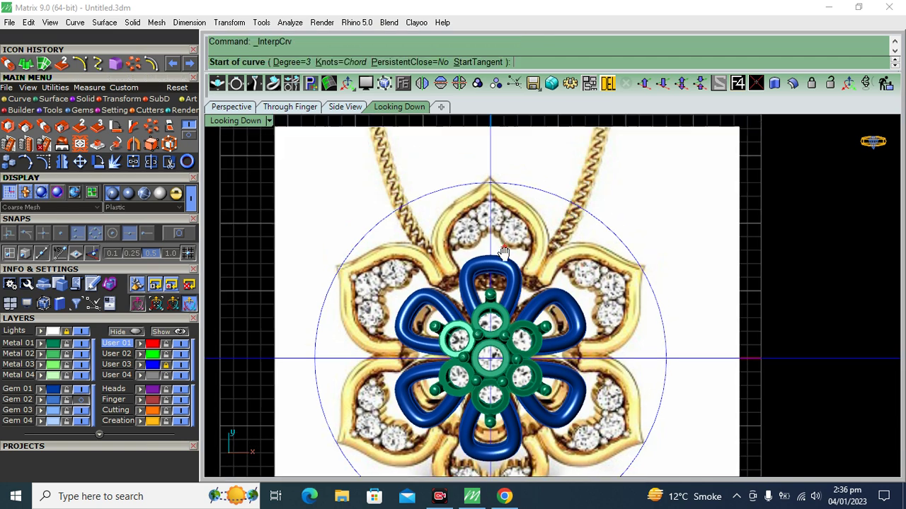
Trace the outer petal's left half with an interpolated curve from the tip down.
scroll(487, 189, "up", 5)
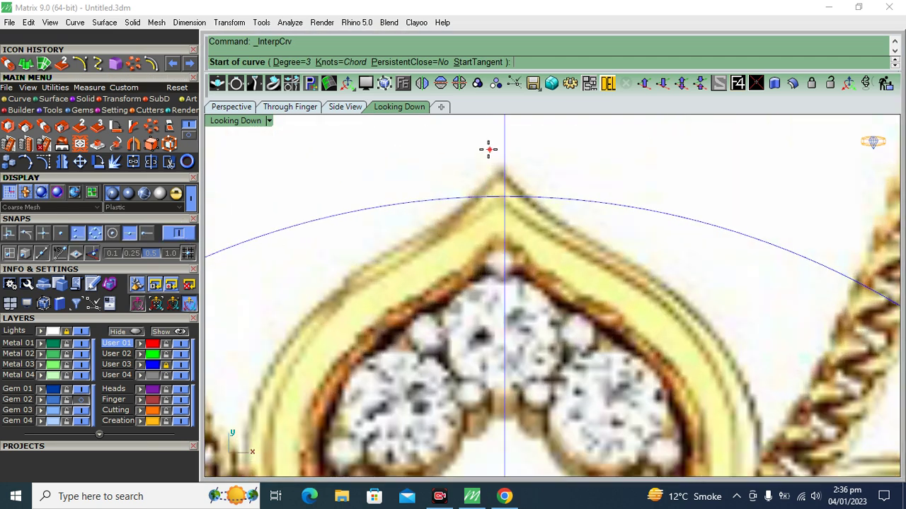
scroll(495, 163, "up", 2)
scroll(488, 169, "up", 2)
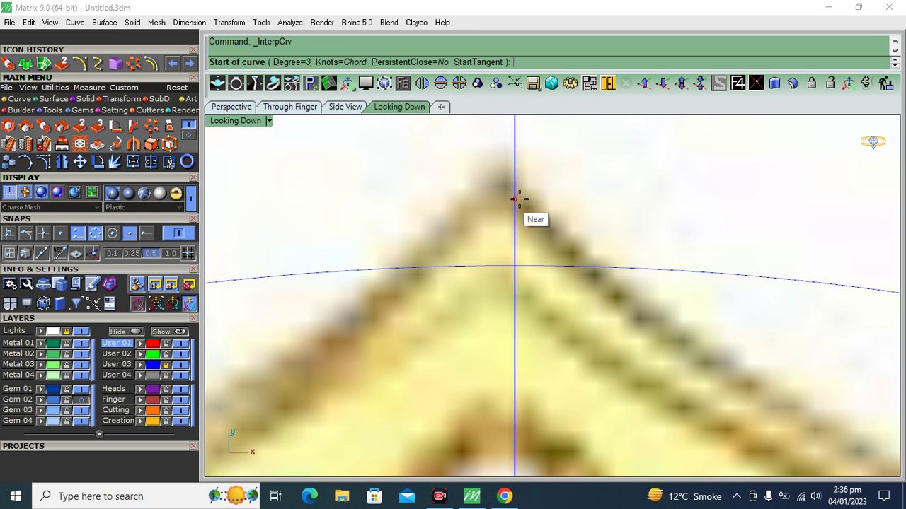
left_click(515, 170)
scroll(520, 143, "down", 3)
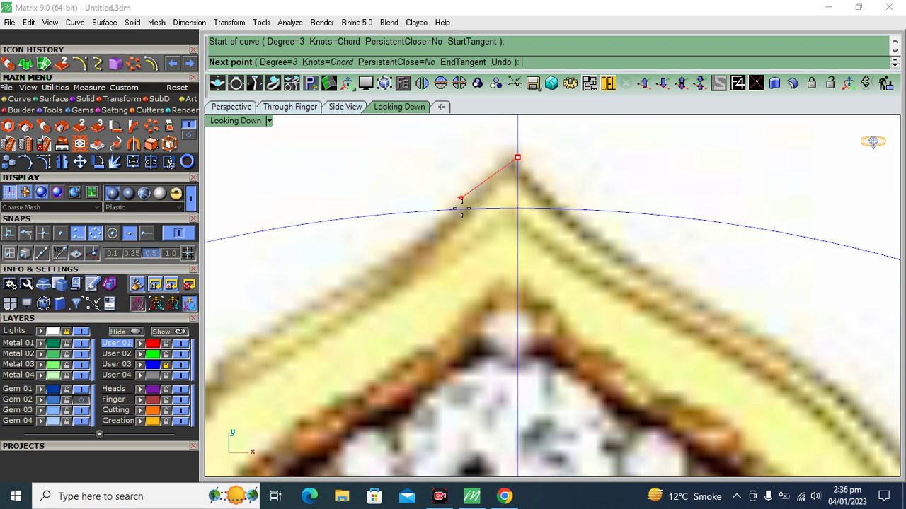
left_click(424, 229)
scroll(418, 234, "down", 3)
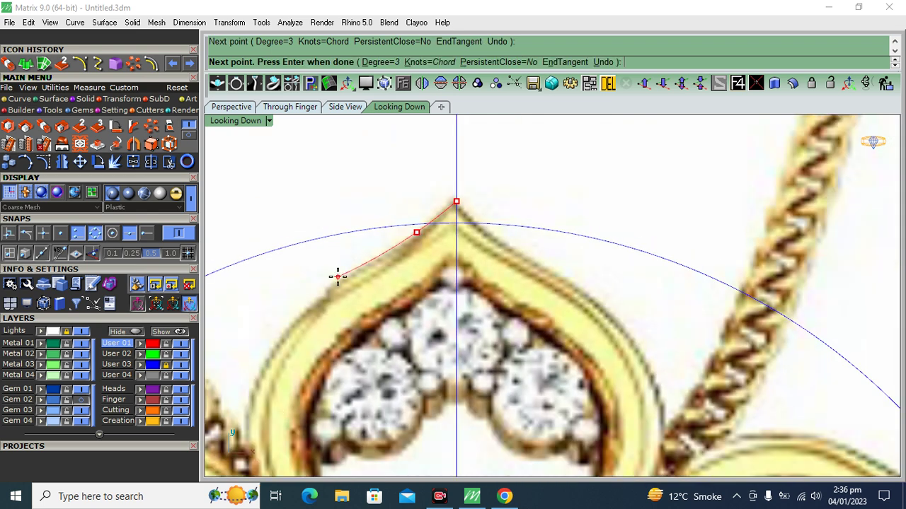
left_click(328, 287)
right_click_drag(336, 311, 381, 268)
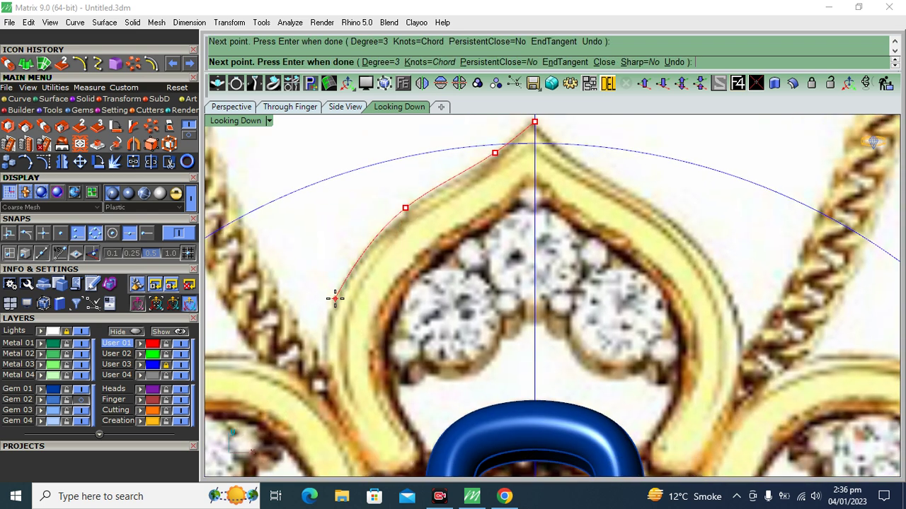
left_click(336, 299)
key("Down")
key("Down")
key("Down")
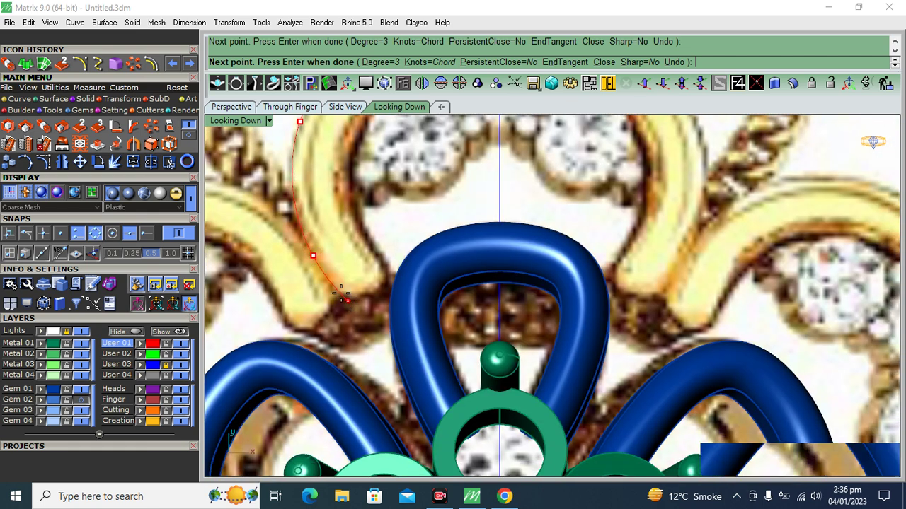
scroll(343, 298, "up", 1)
key("Return")
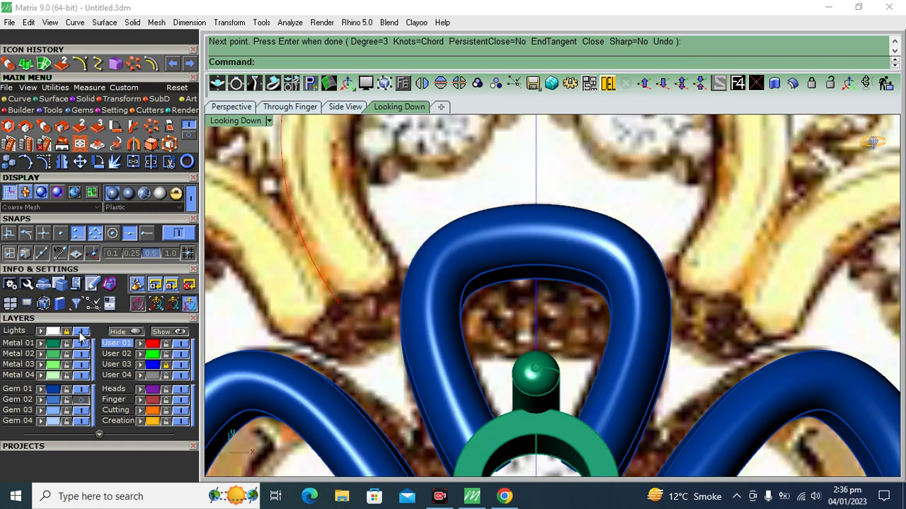
Mirror the half-petal curve across the Y axis and join both halves.
left_click(81, 334)
scroll(452, 217, "down", 2)
scroll(432, 189, "down", 1)
left_click(450, 215)
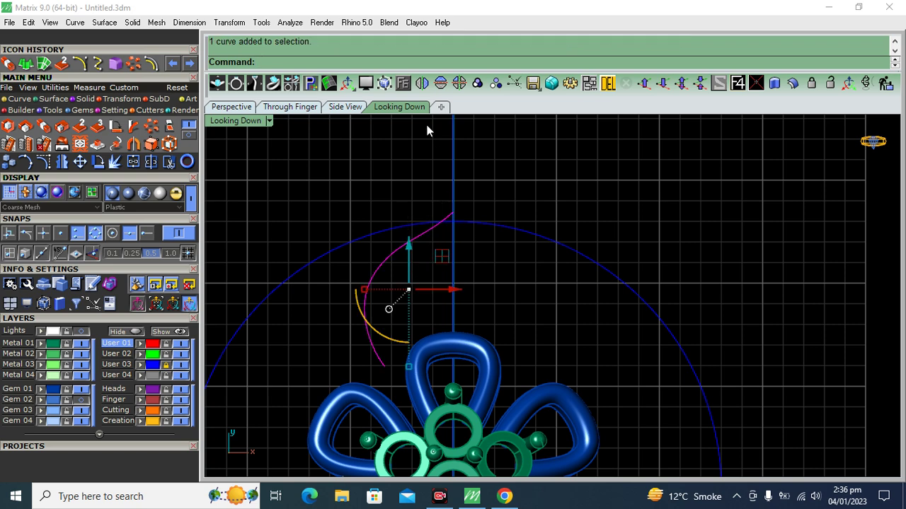
left_click(423, 84)
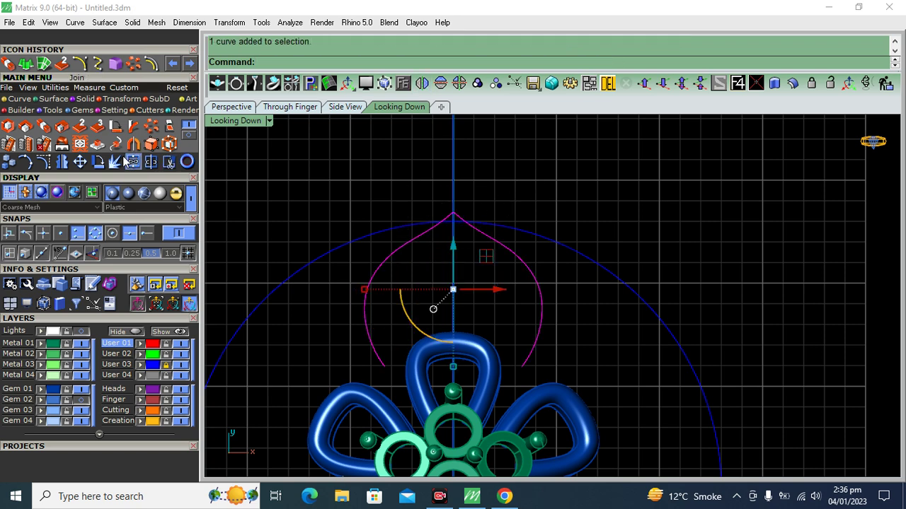
key("Return")
left_click(82, 332)
scroll(446, 265, "up", 3)
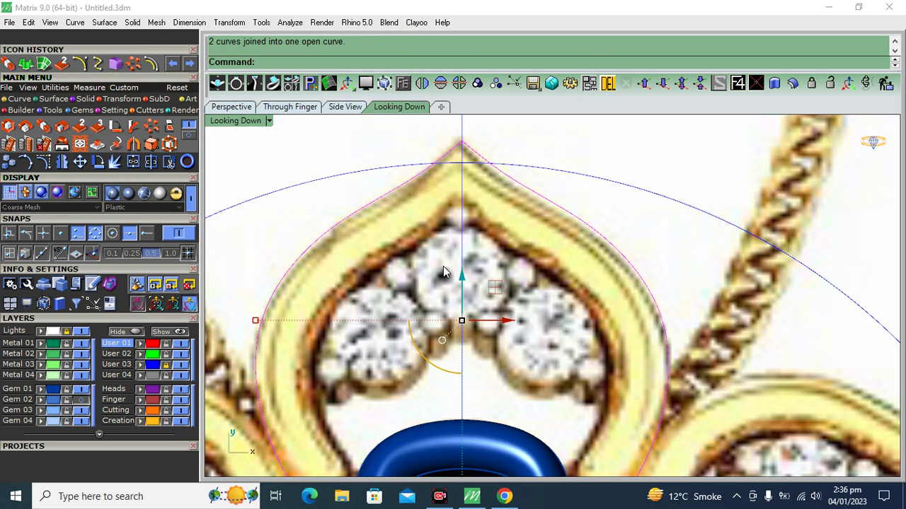
left_click(153, 62)
scroll(414, 227, "up", 1)
scroll(390, 259, "up", 1)
type("1.1")
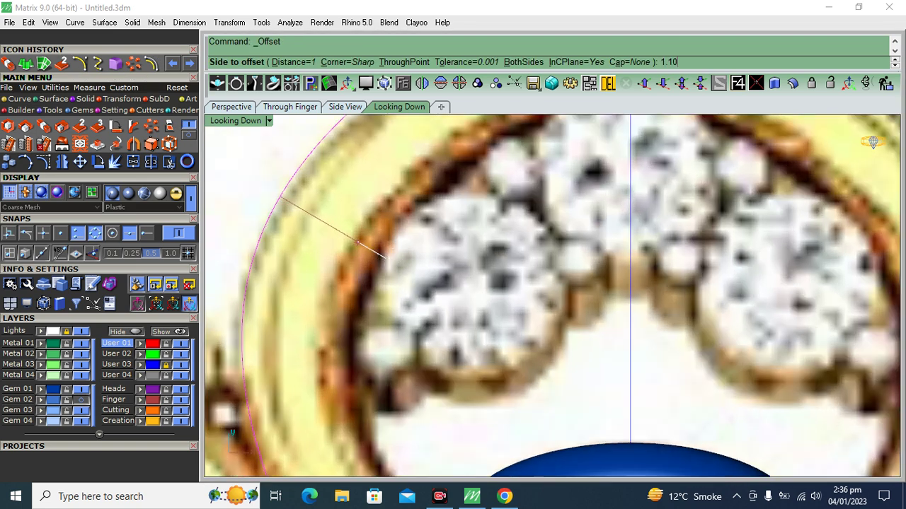
Offset the petal outline 1.10 to the inside.
key("Return")
left_click(362, 322)
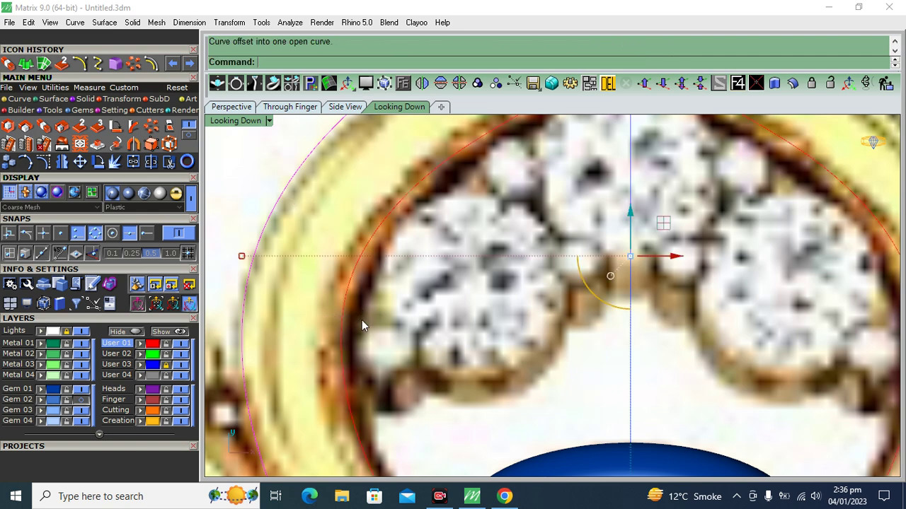
scroll(437, 258, "down", 2)
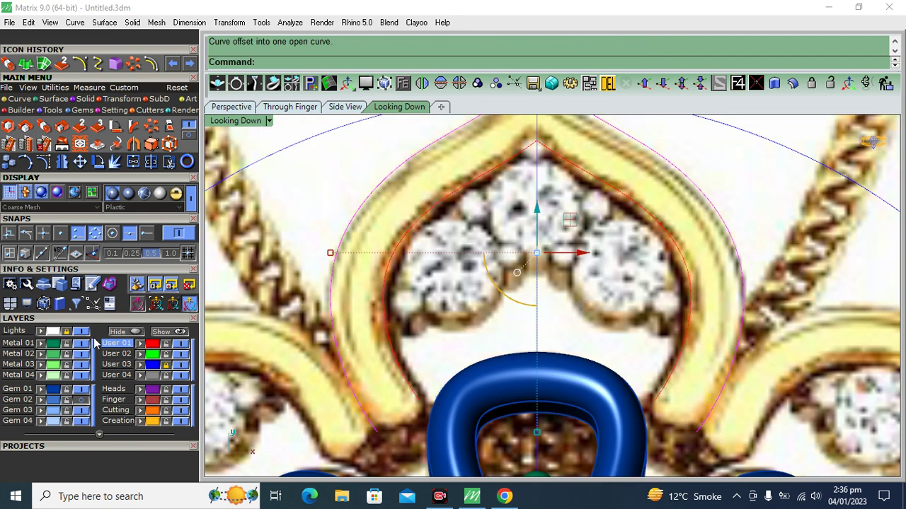
left_click(86, 332)
right_click_drag(637, 119, 600, 238)
Select both outlines and attempt a Planar Surface, which fails on the open curves.
left_click_drag(633, 190, 536, 350)
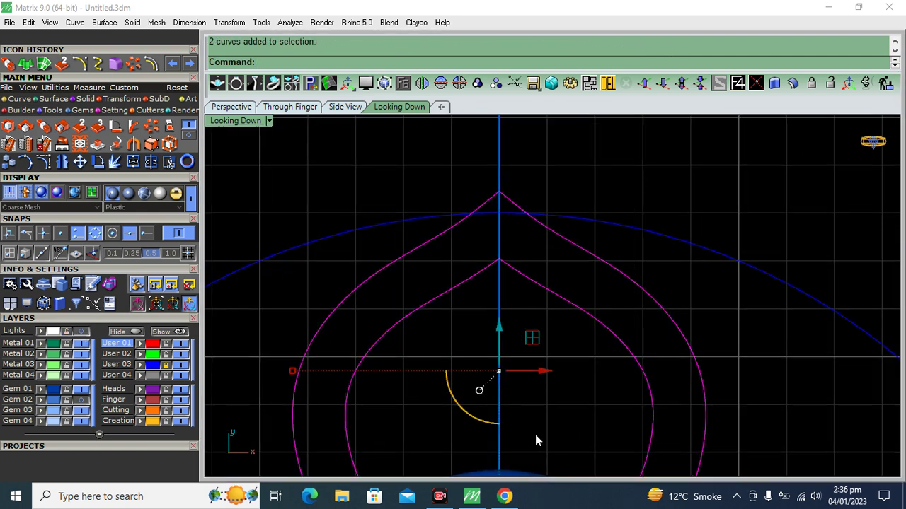
left_click(50, 99)
left_click(61, 126)
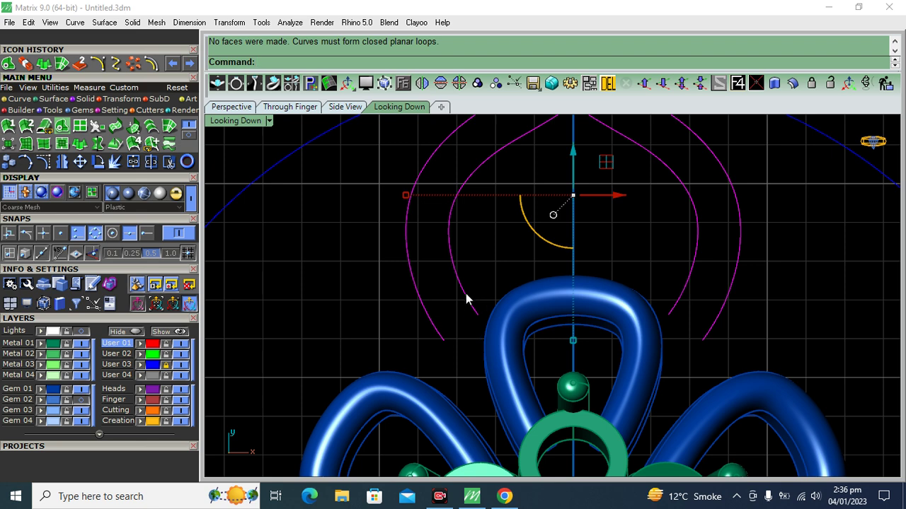
Draw a line between the outer and inner outline ends and mirror it across.
left_click(19, 99)
left_click(25, 125)
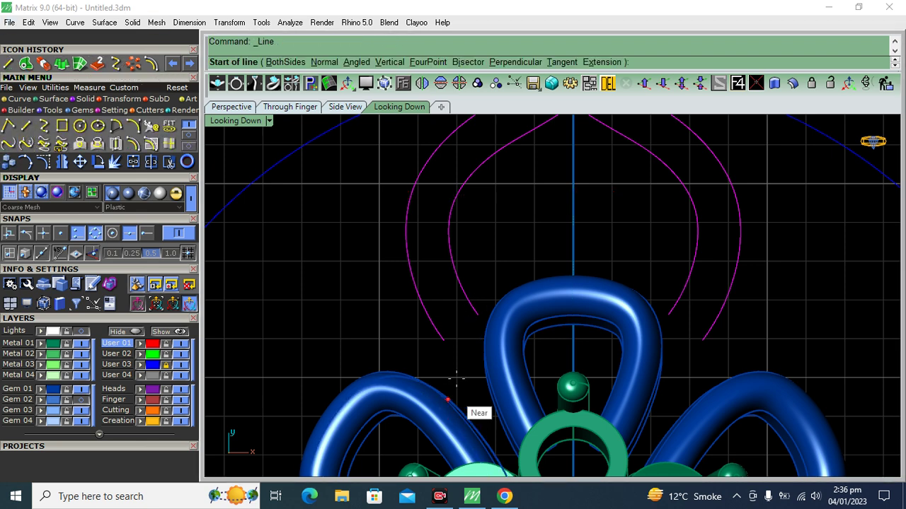
left_click(444, 339)
left_click(477, 314)
right_click(691, 354)
left_click(669, 313)
key("Escape")
left_click(459, 336)
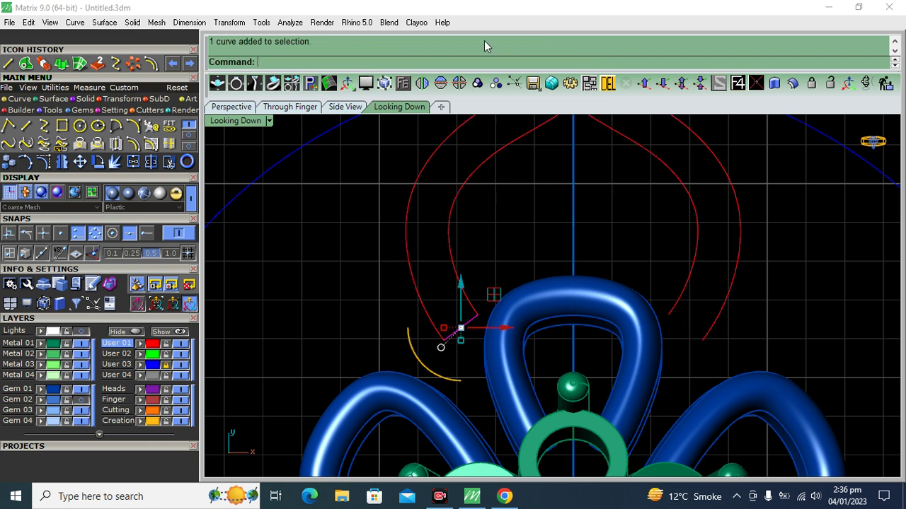
left_click(430, 84)
Join the outlines and connecting lines into one closed petal curve.
scroll(691, 178, "down", 5)
left_click_drag(692, 177, 433, 391)
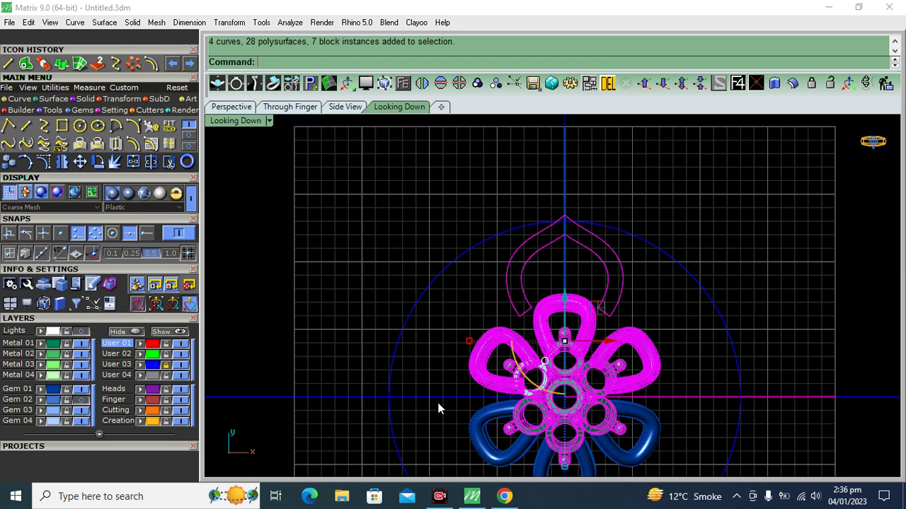
left_click(151, 145)
left_click(474, 206)
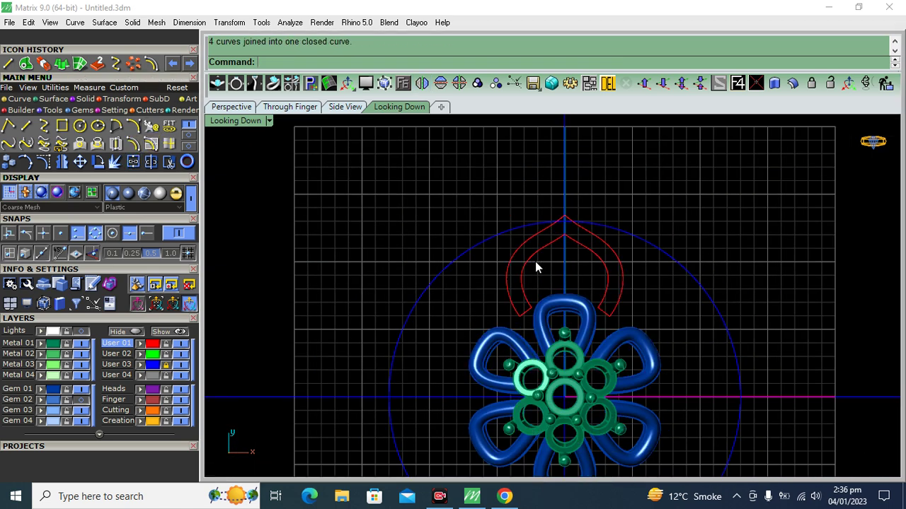
left_click(527, 266)
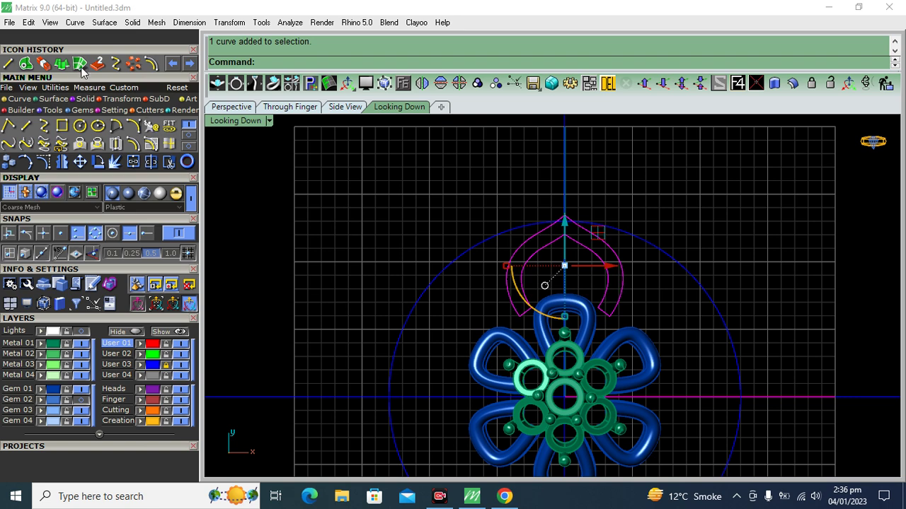
Fill the closed outline with a planar surface and view it in Perspective.
left_click(53, 100)
left_click(62, 128)
left_click(591, 254)
left_click(225, 108)
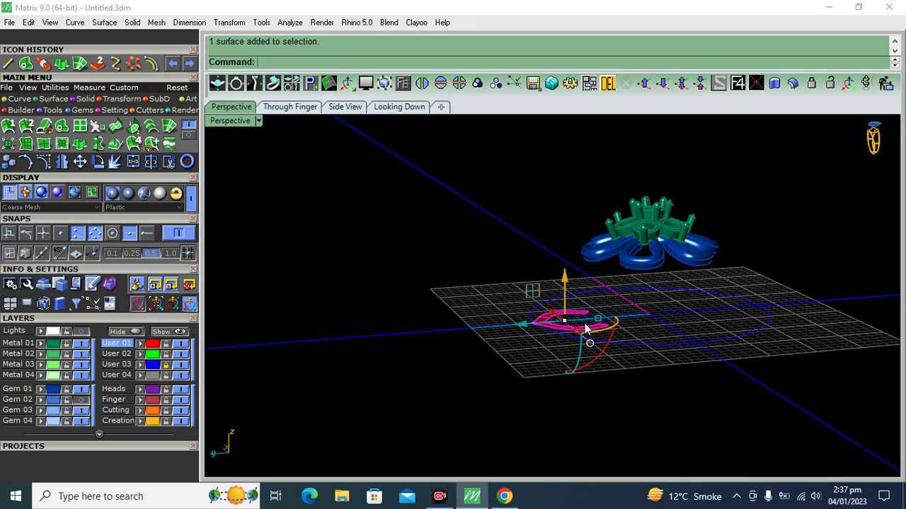
Extrude the crescent surface straight up by 5 into a solid.
left_click(85, 99)
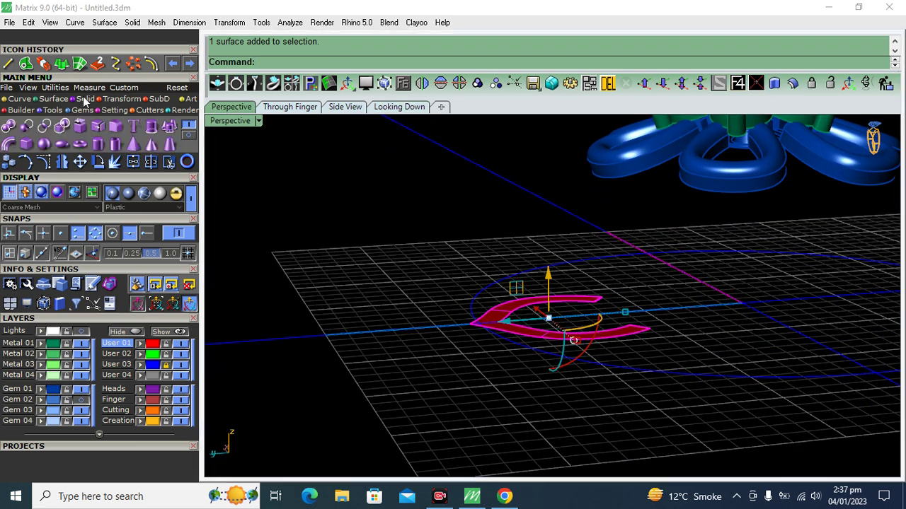
left_click(170, 129)
left_click(361, 62)
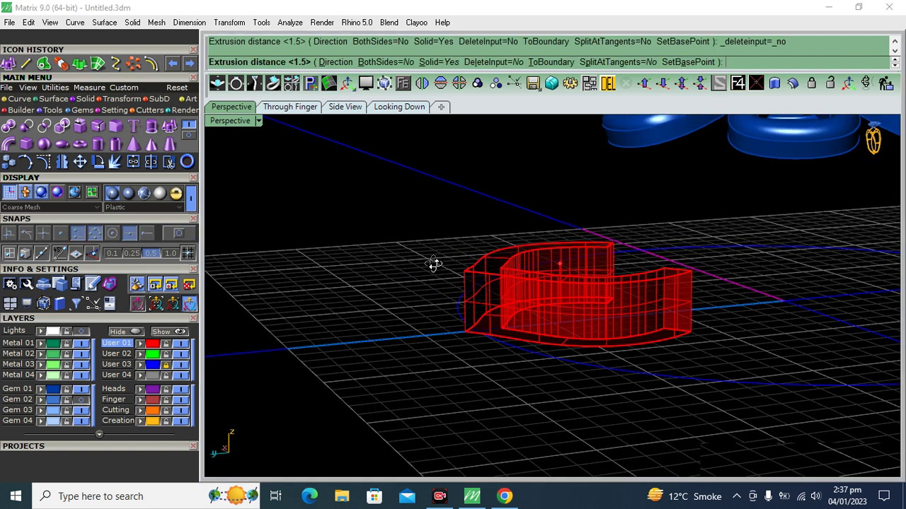
scroll(431, 262, "up", 5)
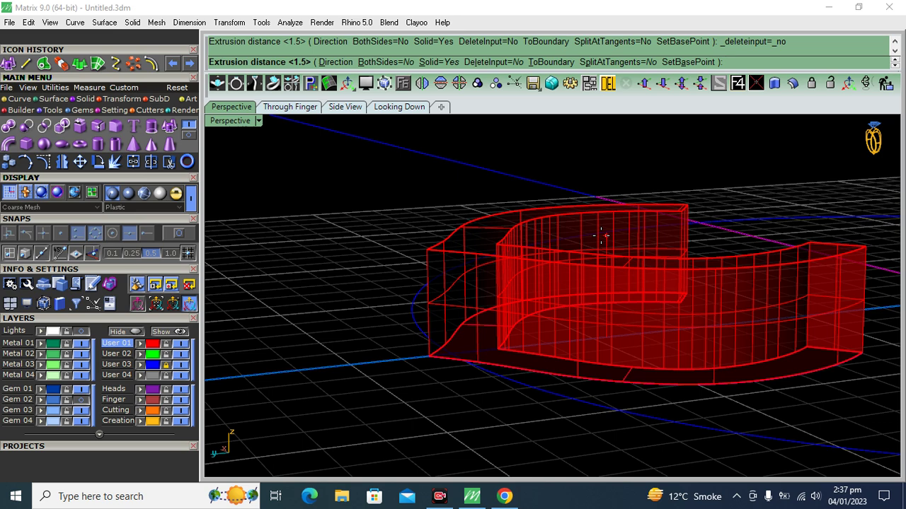
type(".5")
key("Return")
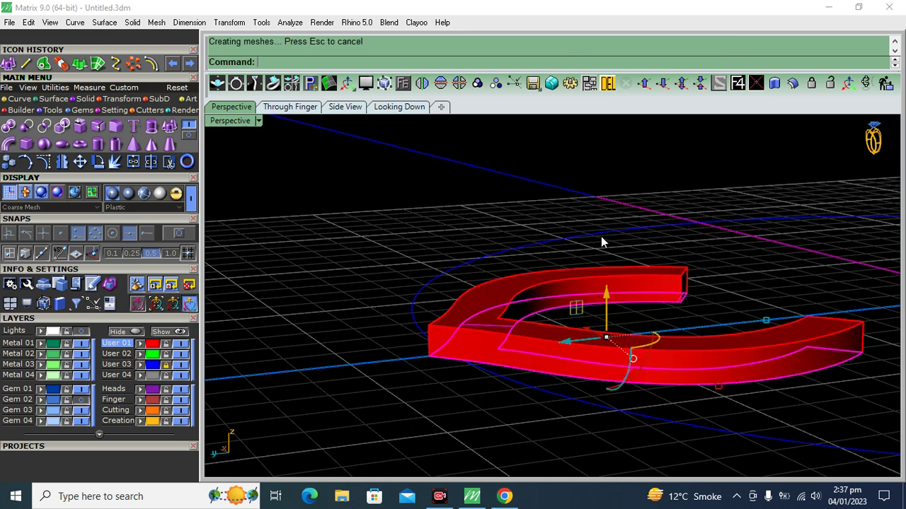
Delete the leftover flat profile surface.
left_click(608, 85)
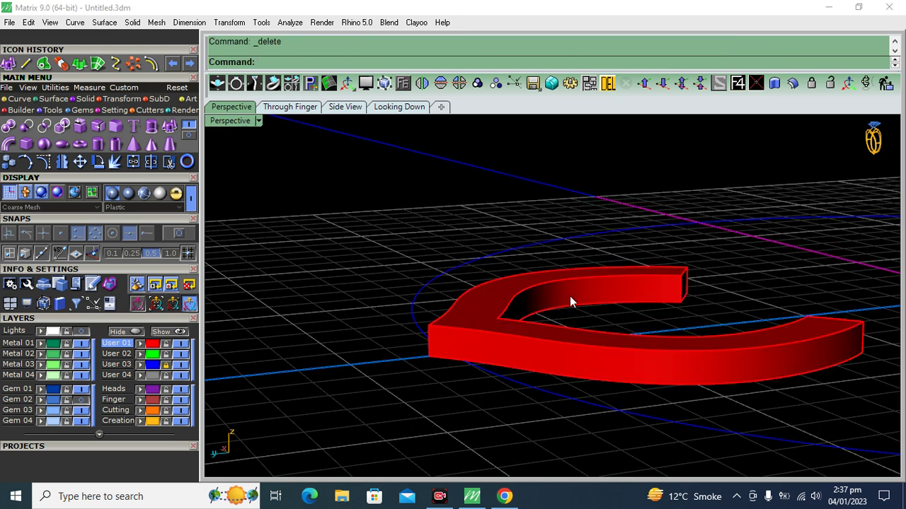
left_click(570, 304)
left_click(453, 252)
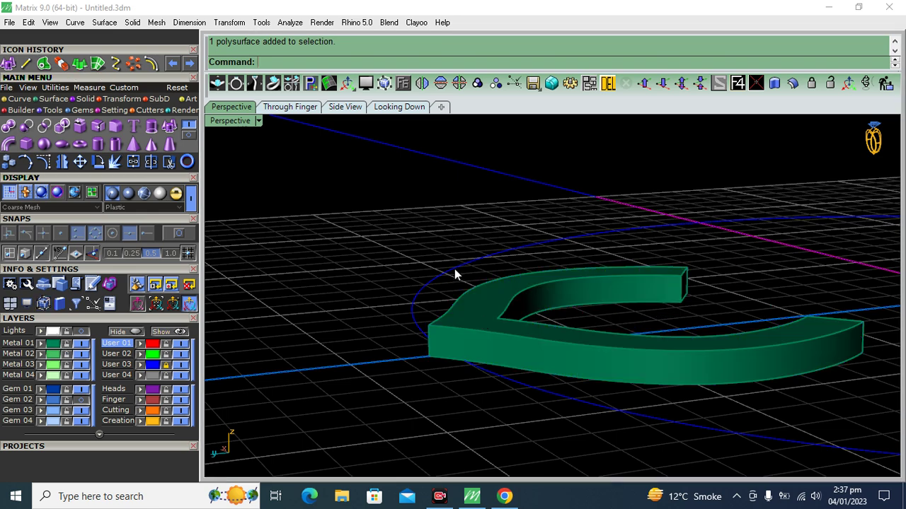
Fillet the frame's edges at the default 0.33 radius, inspect the result, then undo it.
left_click(114, 123)
left_click(447, 333)
left_click(508, 324)
left_click(510, 323)
left_click(508, 312)
right_click_drag(475, 331, 496, 349)
key("Return")
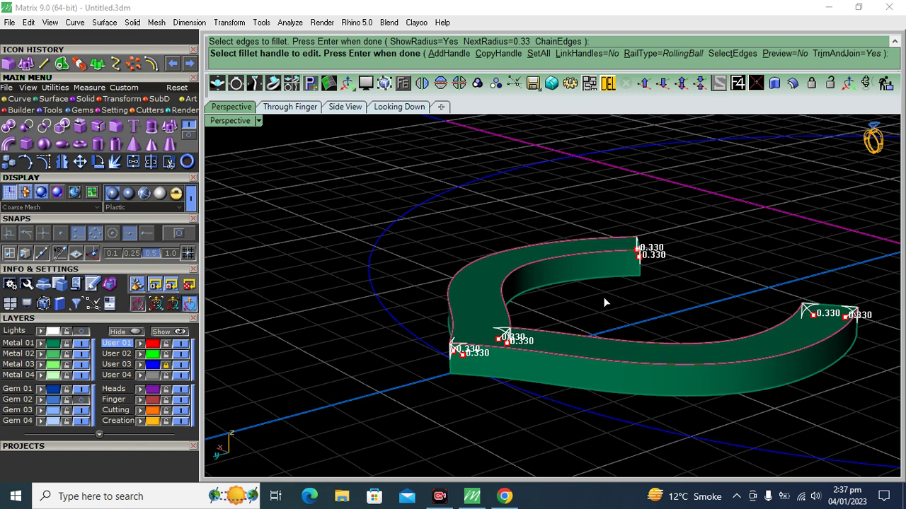
key("Return")
scroll(508, 353, "up", 5)
right_click_drag(571, 385, 560, 404)
scroll(582, 318, "down", 5)
mouse_move(583, 317)
right_mouse_down()
mouse_move(587, 309)
mouse_move(544, 310)
right_mouse_up()
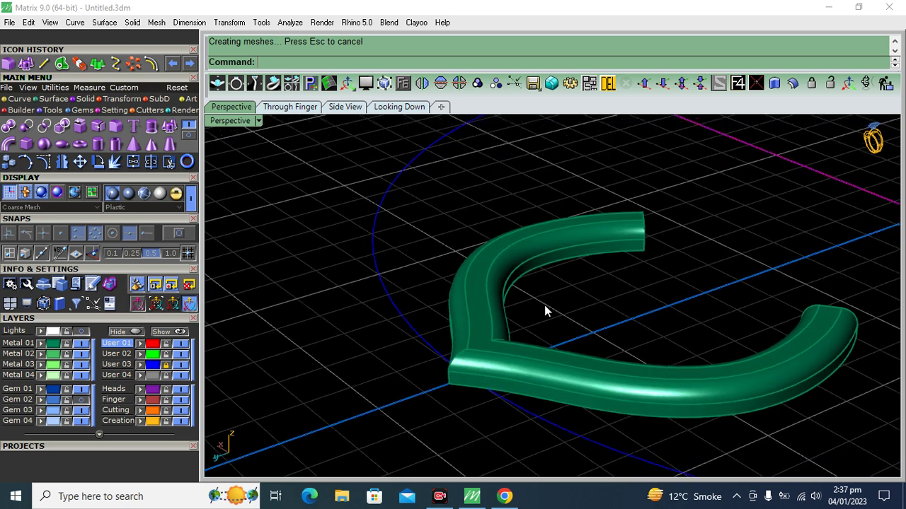
key("ctrl+z")
Refillet the frame's edges with every radius set to 0.5.
key("Return")
left_click(473, 357)
left_click(451, 346)
left_click(510, 328)
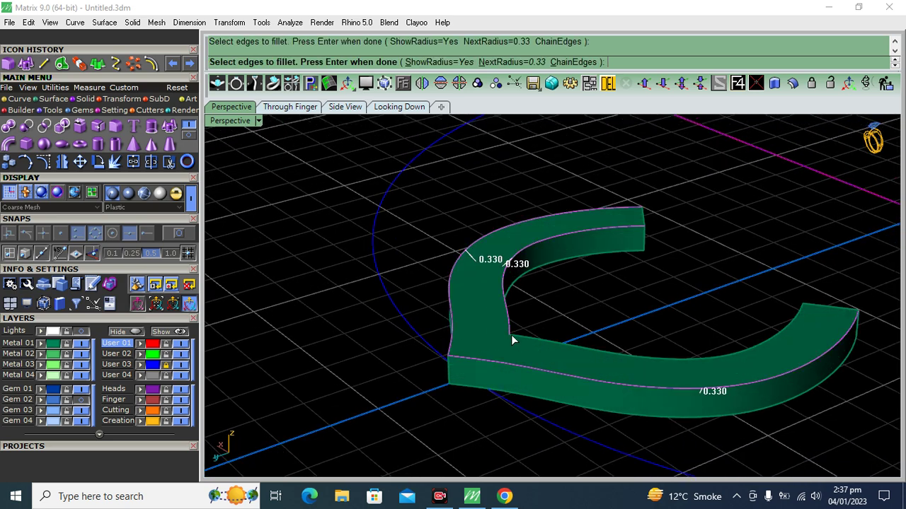
key("Return")
left_click(539, 54)
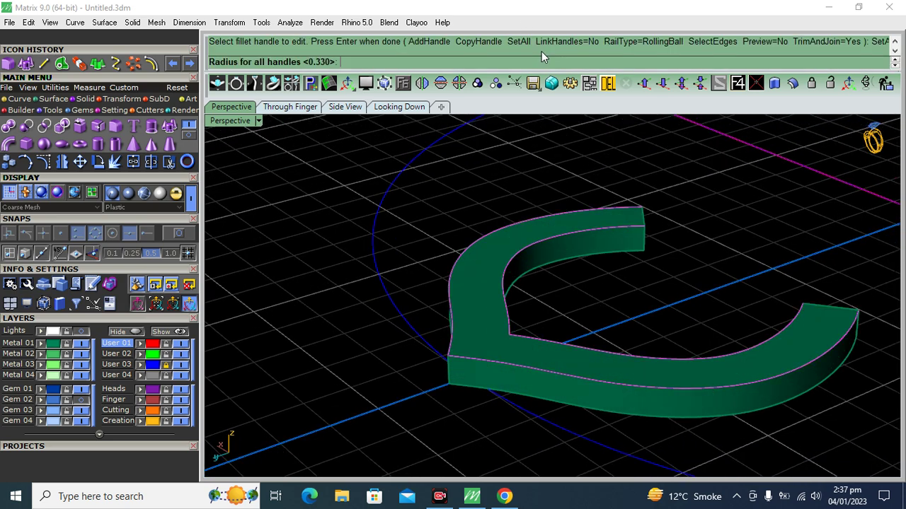
type("0.5")
key("Return")
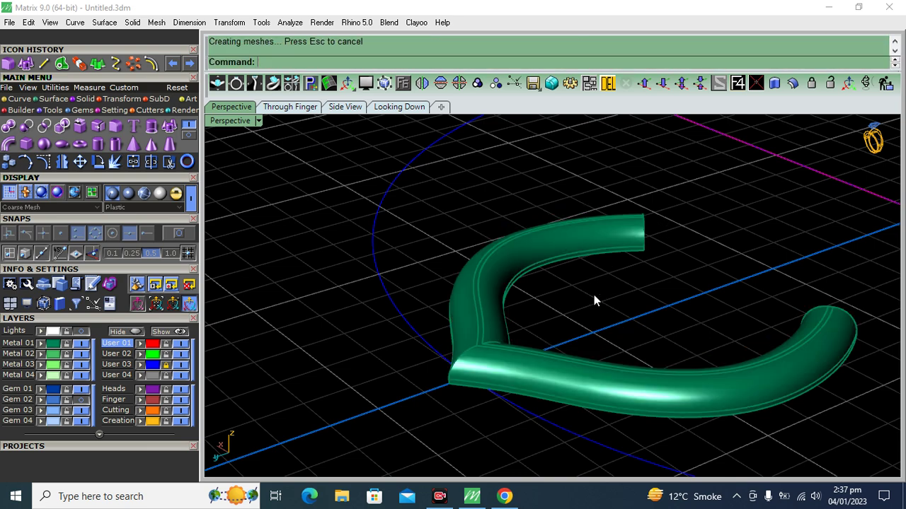
Inspect the 0.5 fillet from several angles, then undo it.
scroll(562, 373, "up", 3)
scroll(556, 420, "up", 2)
scroll(556, 400, "up", 2)
right_click_drag(555, 399, 572, 352)
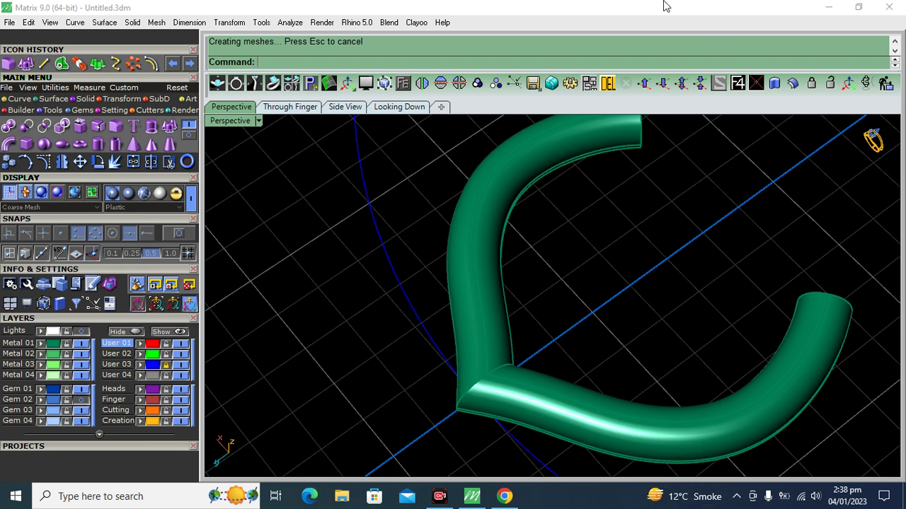
scroll(675, 269, "down", 2)
scroll(634, 286, "down", 3)
mouse_move(634, 285)
right_mouse_down()
mouse_move(627, 245)
mouse_move(651, 279)
right_mouse_up()
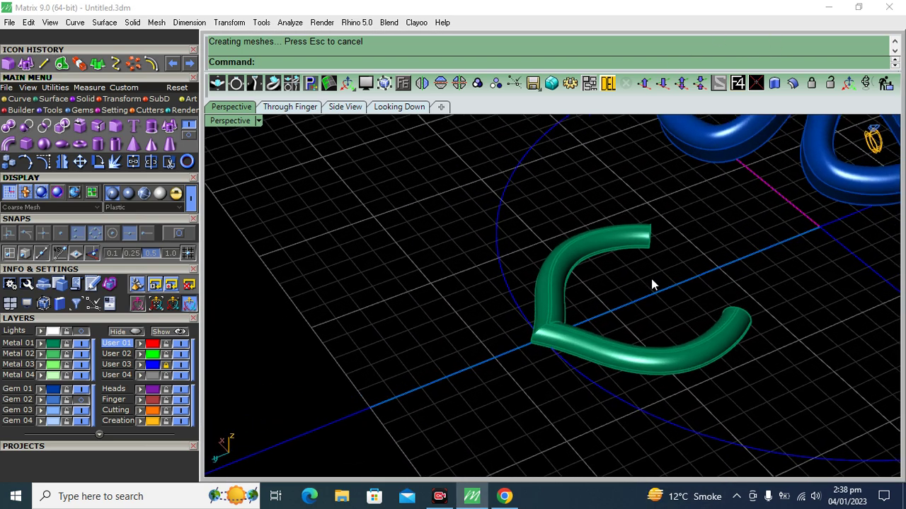
key("ctrl+z")
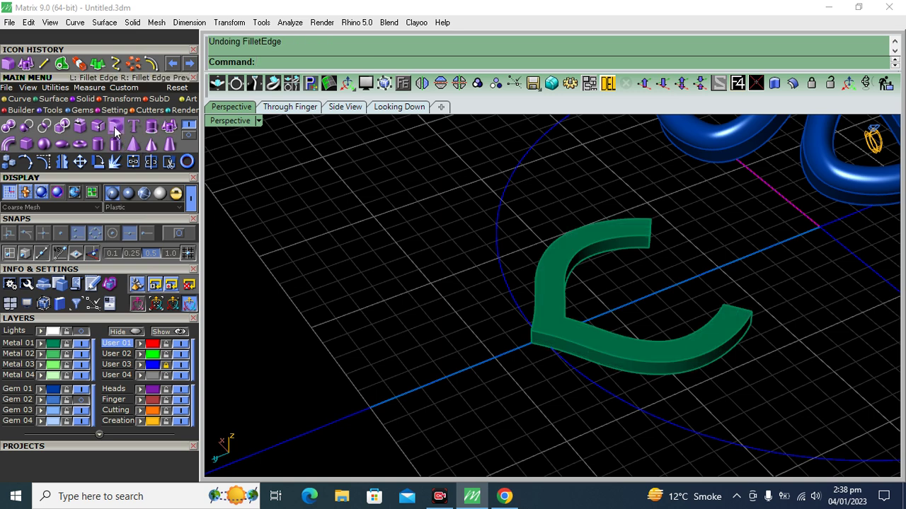
Fillet the front and second frame edges at 0.5 and check the result from above.
left_click(114, 127)
left_click(608, 346)
left_click(608, 337)
key("Return")
key("Return")
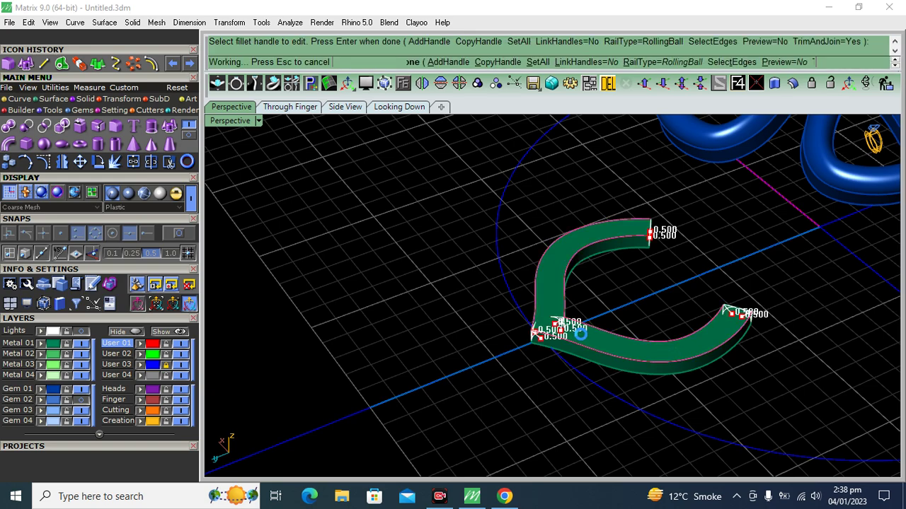
mouse_move(560, 332)
right_mouse_down()
mouse_move(588, 287)
mouse_move(545, 212)
mouse_move(534, 297)
mouse_move(390, 46)
right_mouse_up()
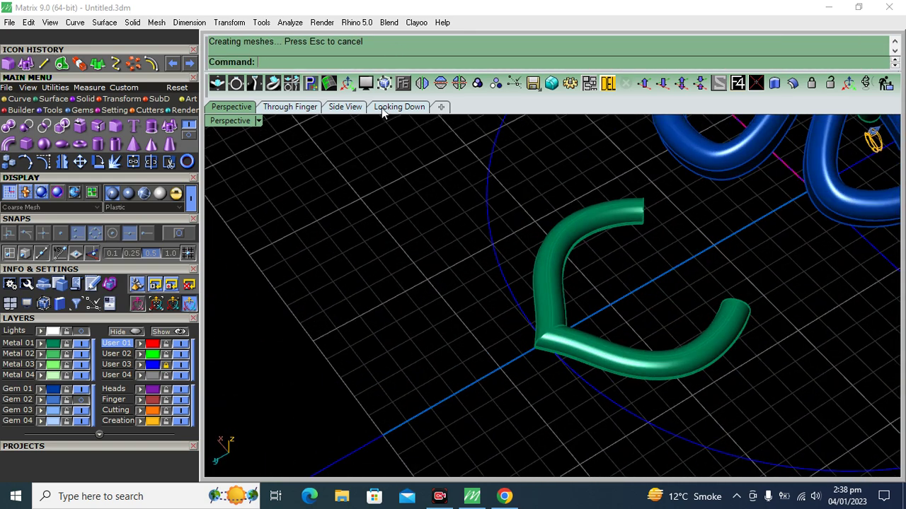
left_click(398, 107)
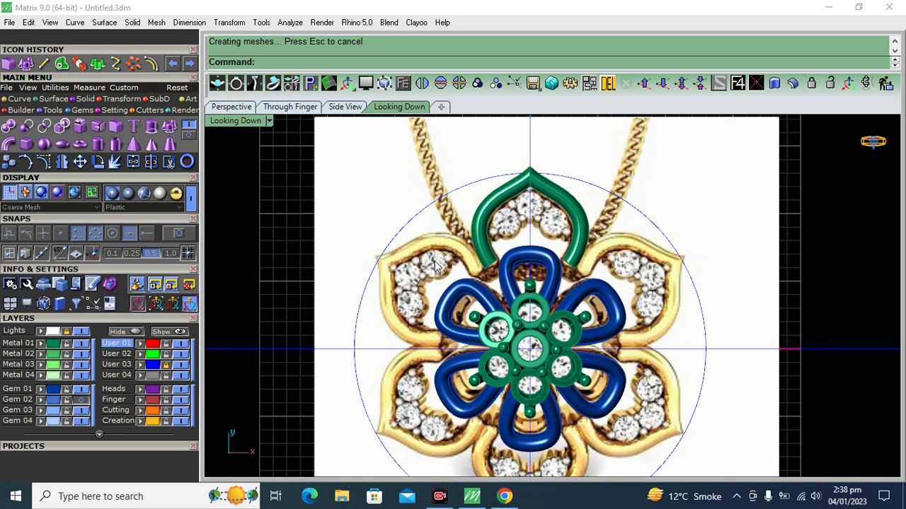
scroll(434, 264, "up", 5)
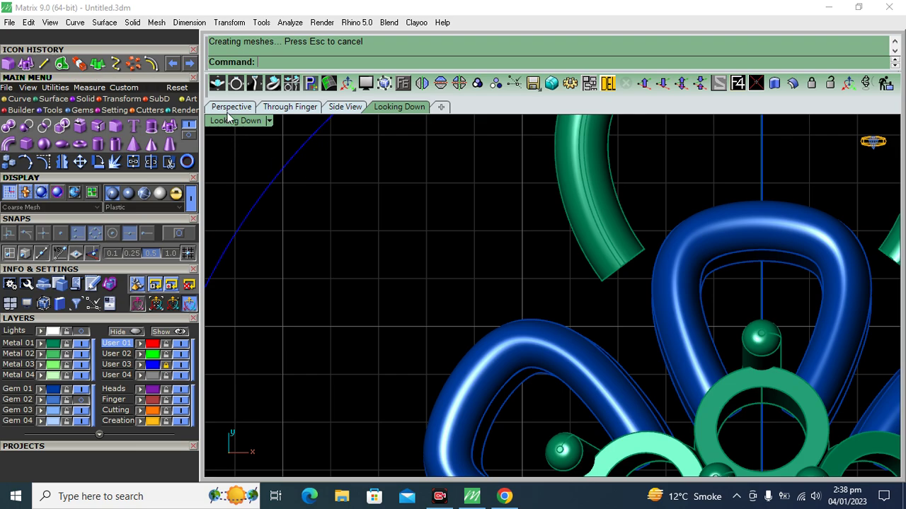
left_click(229, 108)
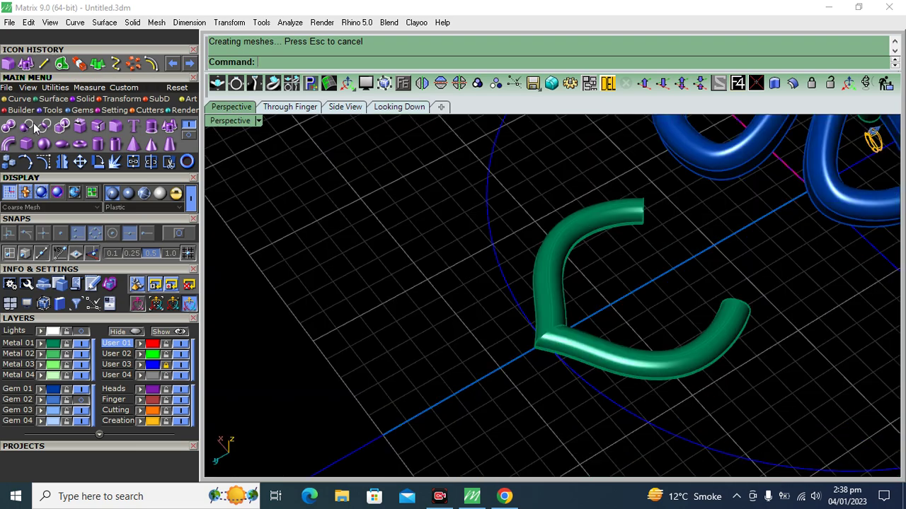
left_click(23, 100)
left_click(190, 140)
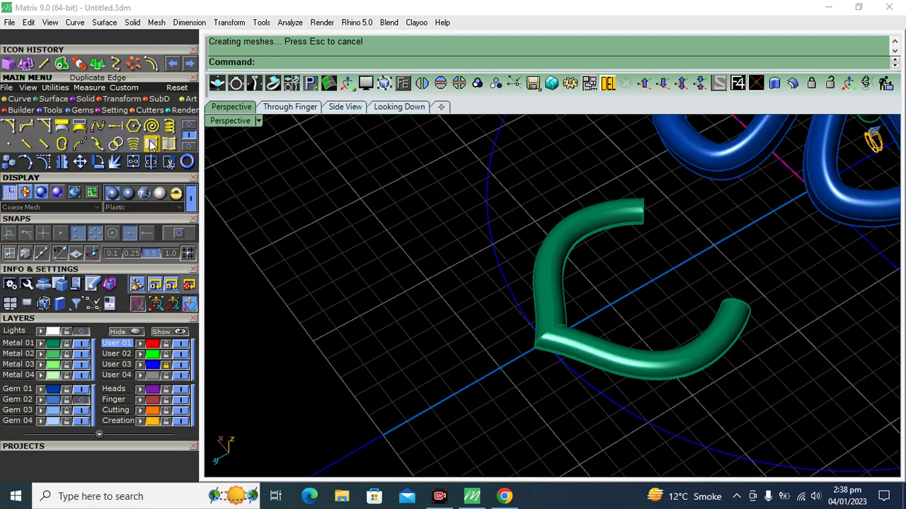
Duplicate the frame's bottom edges as curves.
scroll(671, 319, "up", 3)
scroll(538, 345, "up", 3)
left_click(485, 341)
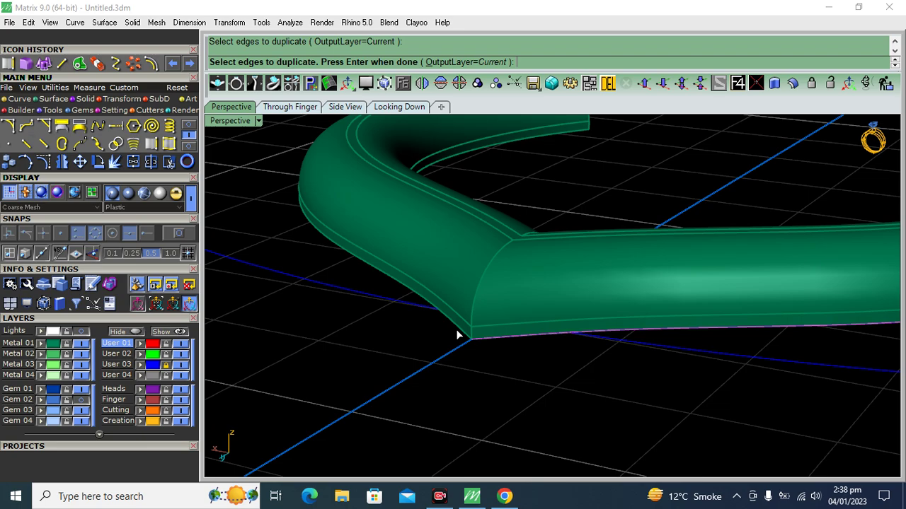
left_click(456, 329)
scroll(659, 312, "down", 5)
mouse_move(659, 312)
right_mouse_down()
mouse_move(684, 324)
mouse_move(593, 329)
right_mouse_up()
scroll(593, 326, "up", 3)
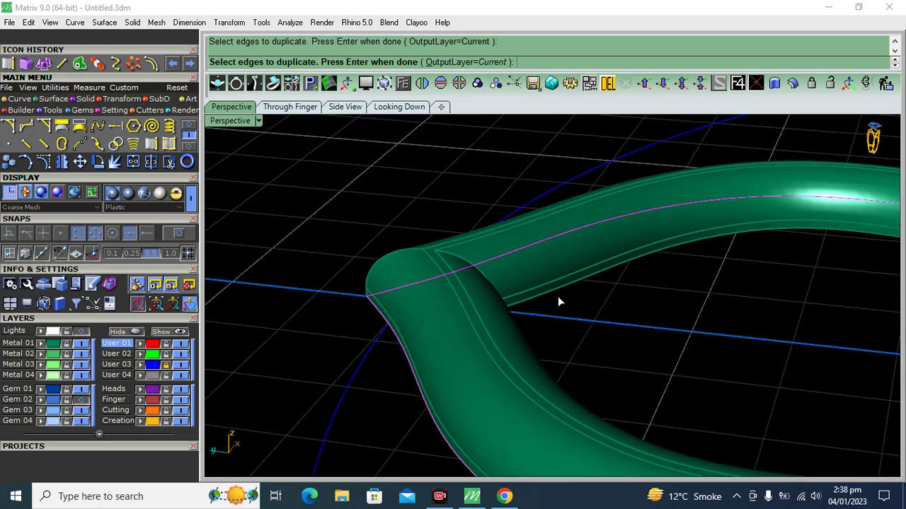
scroll(559, 291, "down", 5)
mouse_move(446, 309)
right_mouse_down()
mouse_move(592, 307)
mouse_move(674, 358)
right_mouse_up()
right_click(682, 361)
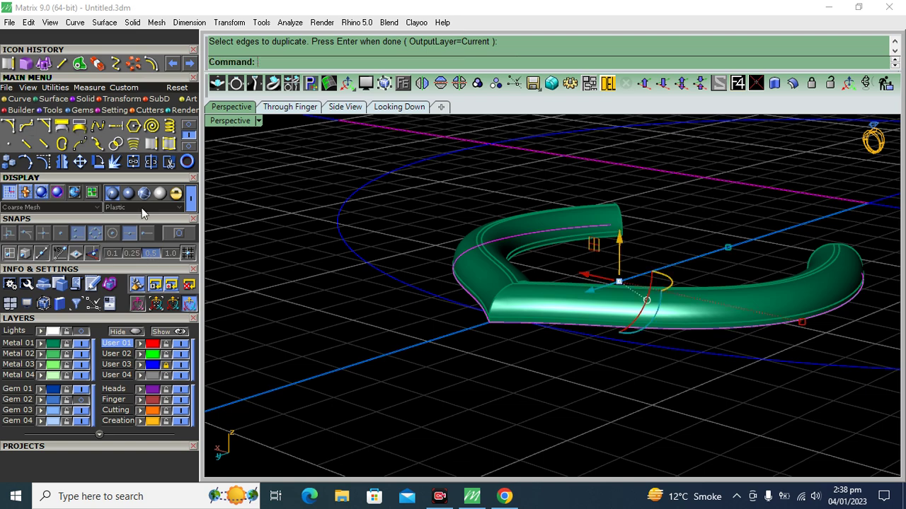
Join the copied edge curves into one and start a straight extrusion of it.
left_click(141, 163)
left_click(54, 99)
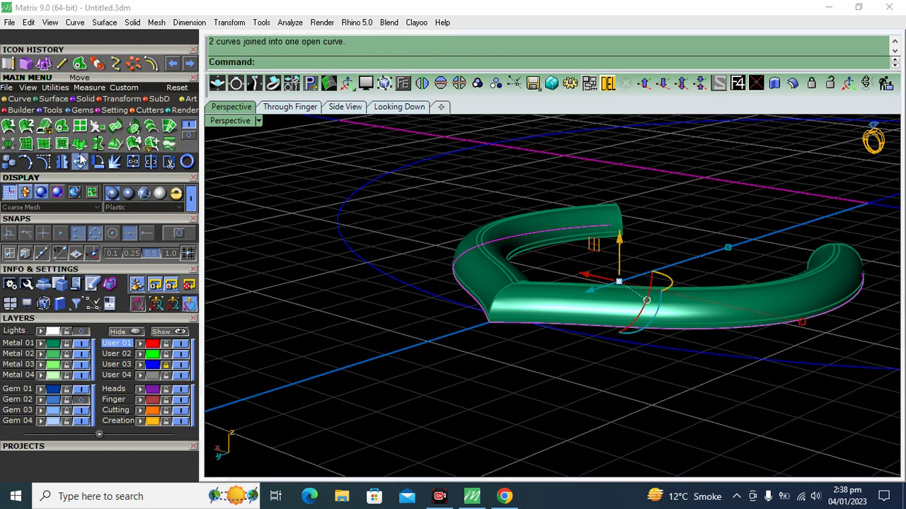
left_click(150, 125)
left_click(363, 62)
type("-.6")
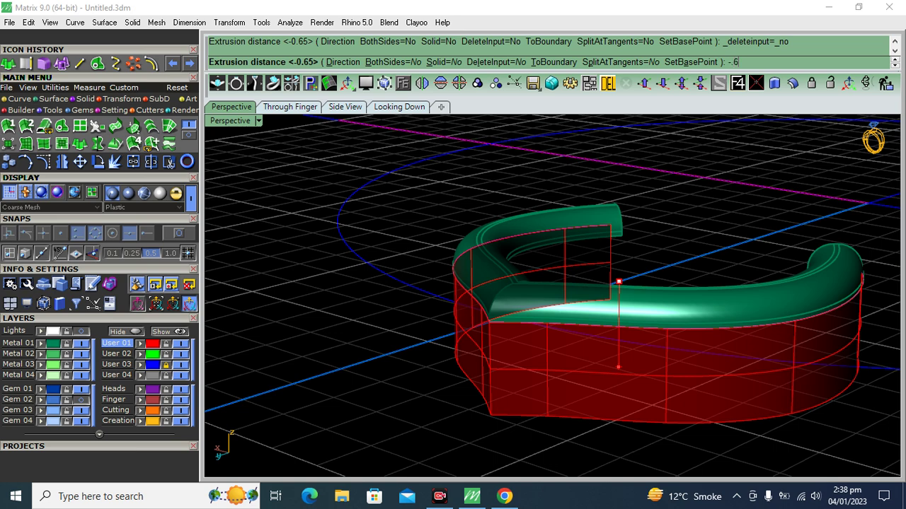
Commit the downward extrusion at -0.65 and delete the leftover edge curve.
type("5")
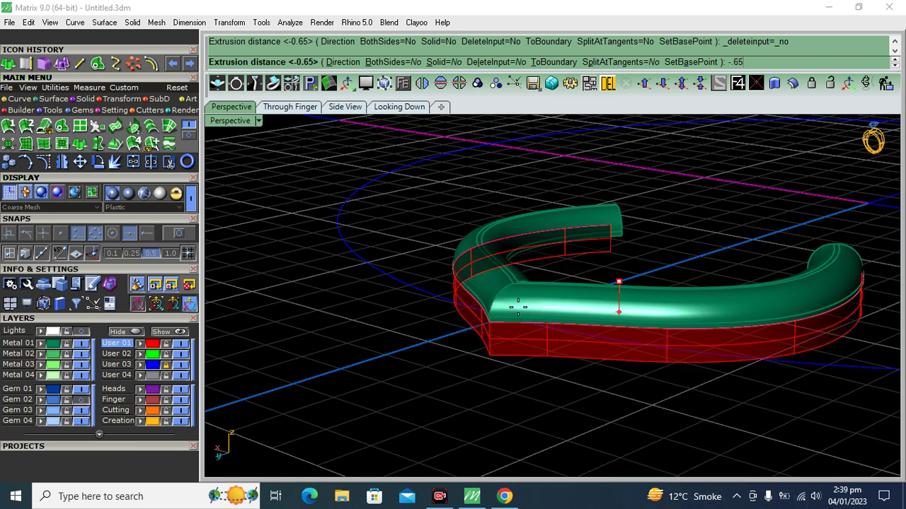
key("Return")
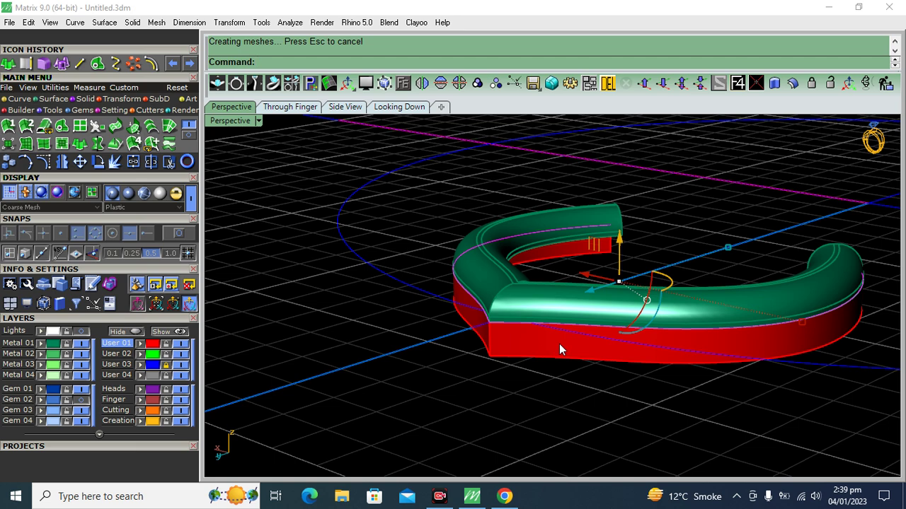
left_click(608, 83)
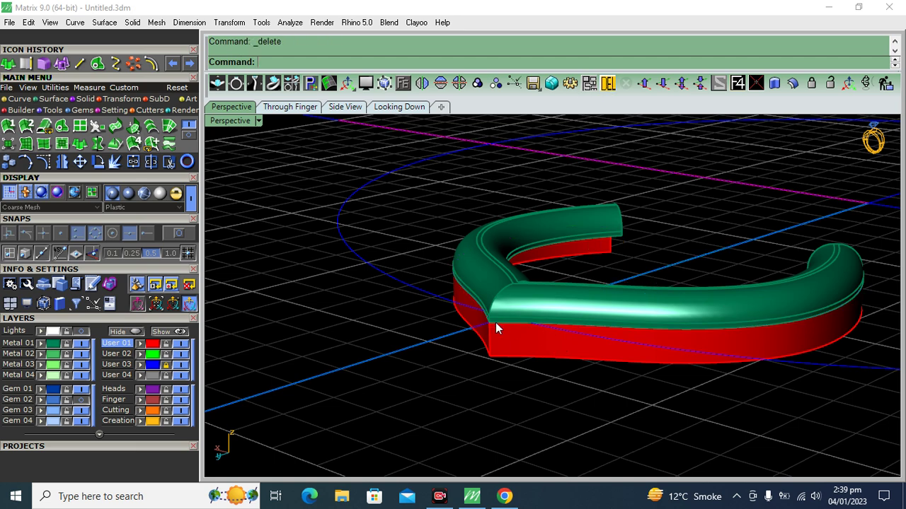
scroll(514, 324, "up", 5)
Nudge the red back band slightly upward.
left_click(564, 269)
scroll(546, 248, "up", 2)
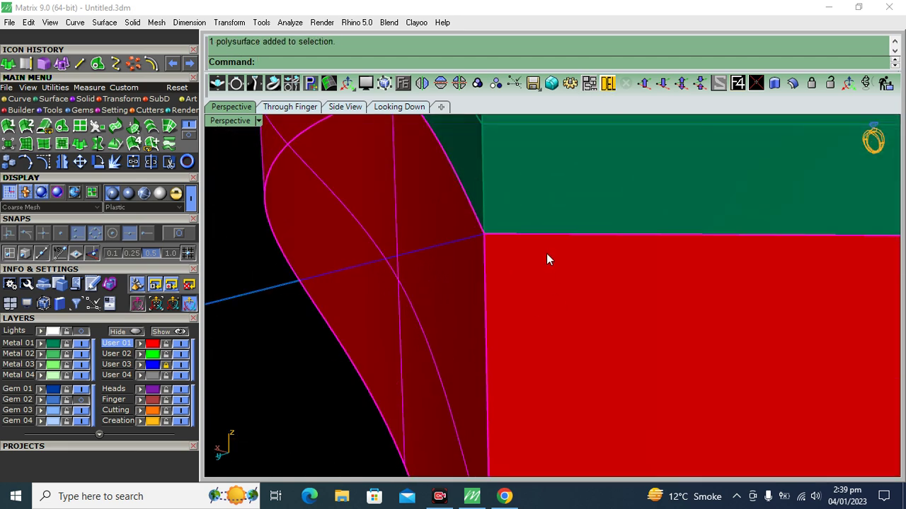
left_click(583, 309, "ctrl")
left_click(576, 314)
left_click_drag(573, 313, 584, 312)
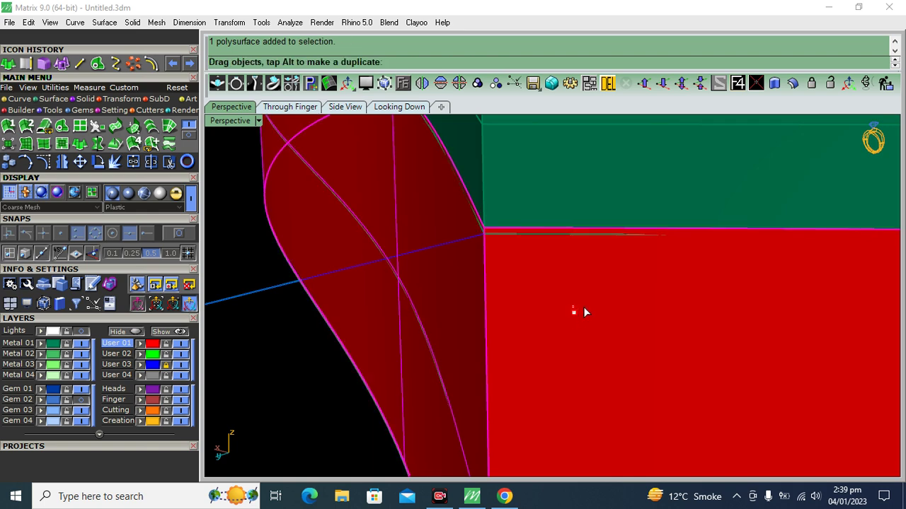
scroll(458, 292, "down", 5)
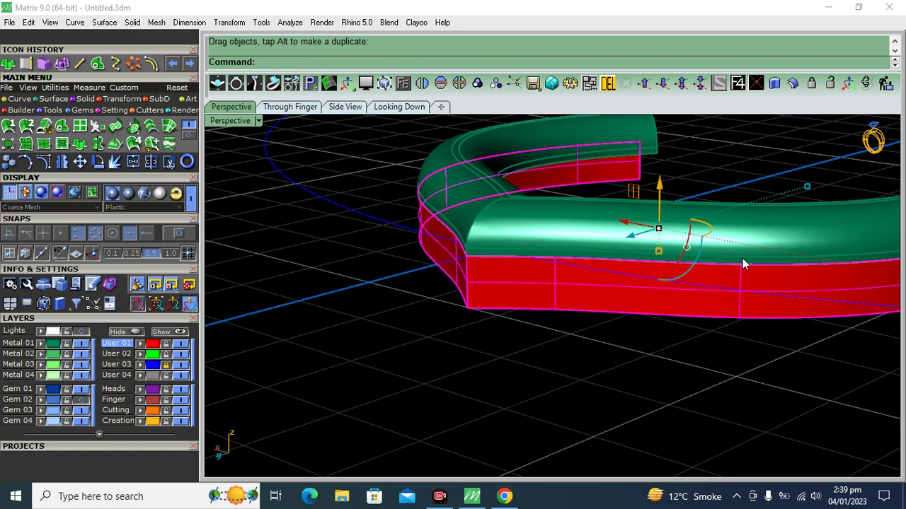
Thicken the red band 0.4 into a solid and group it with the green petal frame.
left_click(791, 85)
key("Return")
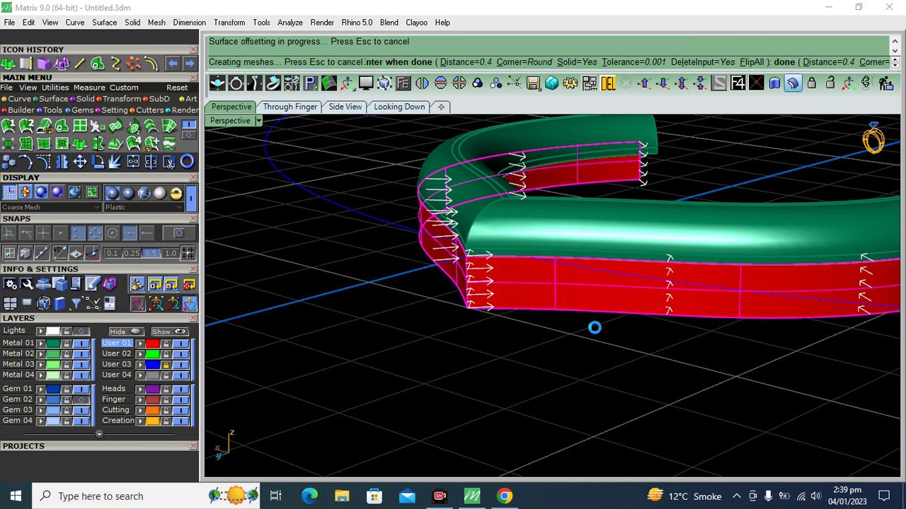
mouse_move(561, 378)
right_mouse_down()
mouse_move(552, 346)
mouse_move(622, 178)
right_mouse_up()
left_click_drag(621, 177, 573, 408)
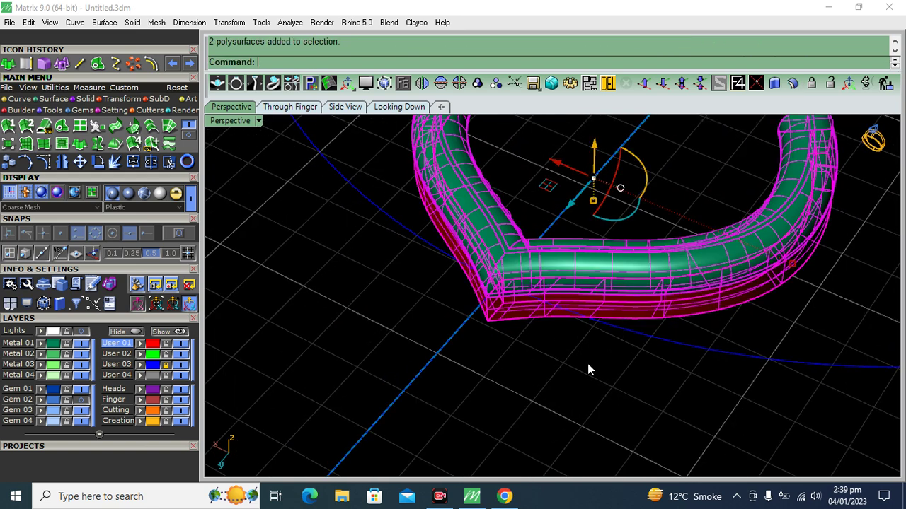
left_click(492, 85)
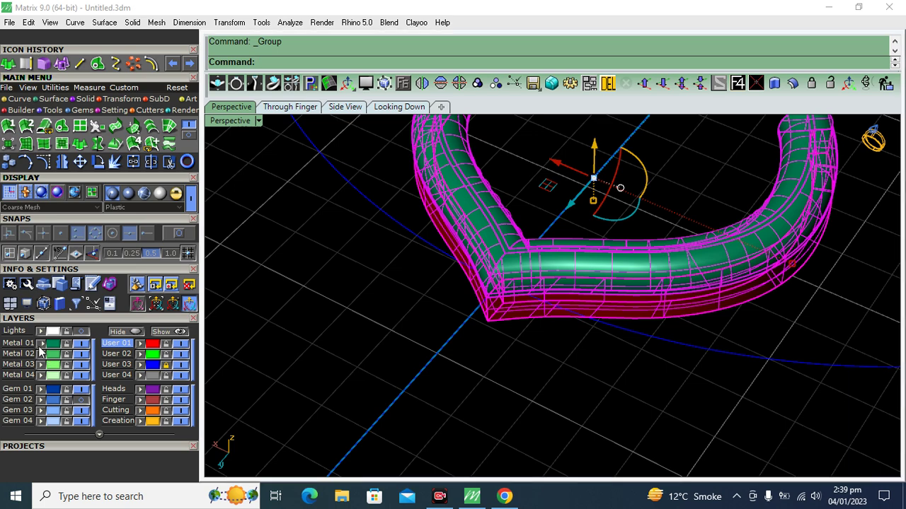
left_click(399, 106)
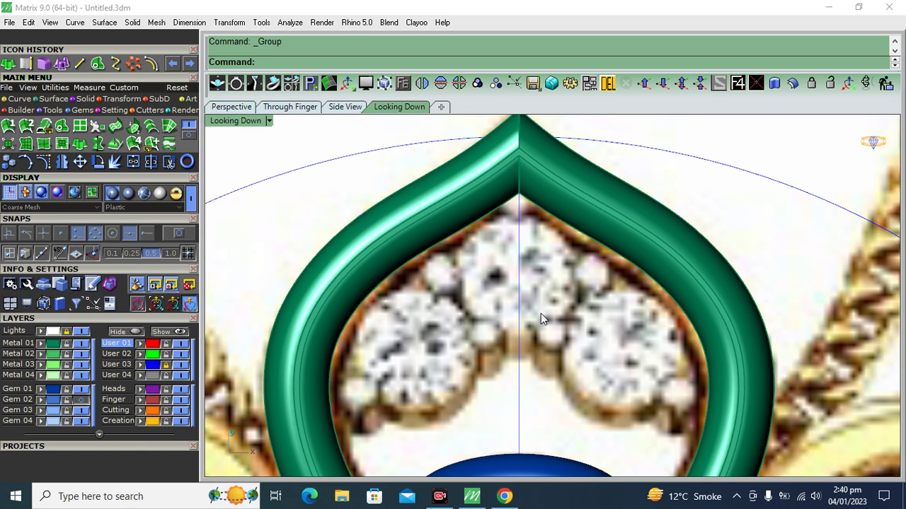
Measure the diamond's width with an aligned dimension, reading 1.99.
left_click(188, 22)
left_click(215, 61)
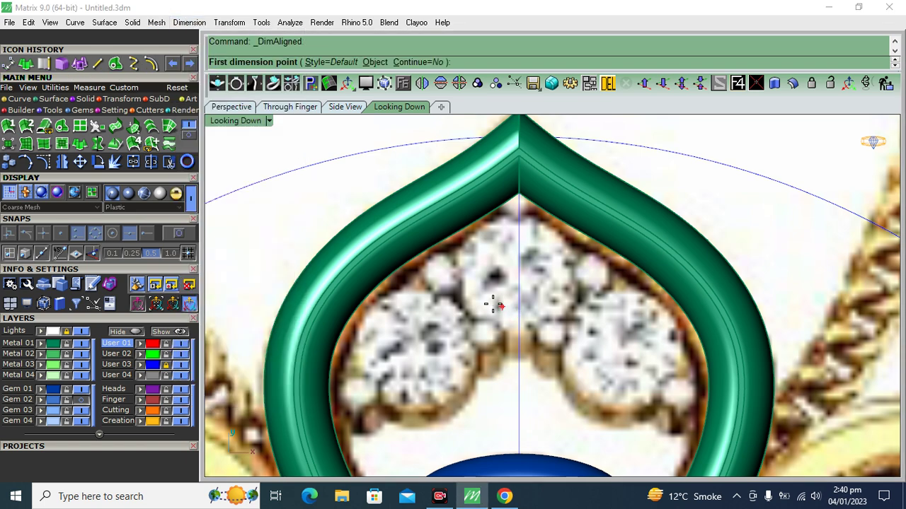
left_click(459, 291)
left_click(574, 290)
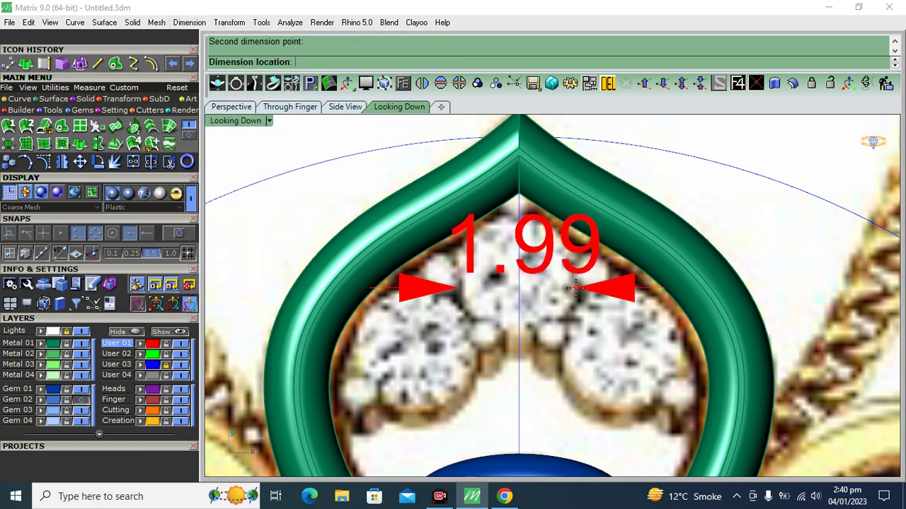
key("Escape")
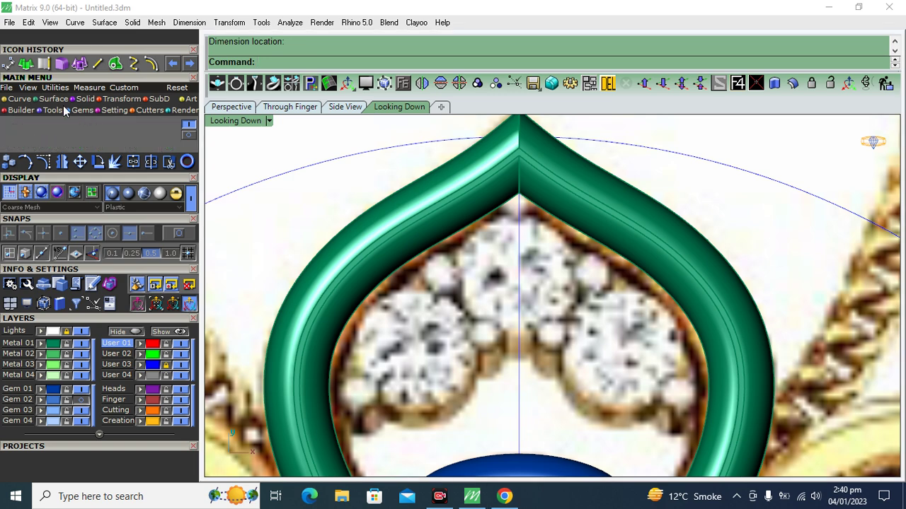
Load a 2.1 mm round diamond and move it to the petal tip on the centre line.
left_click(7, 131)
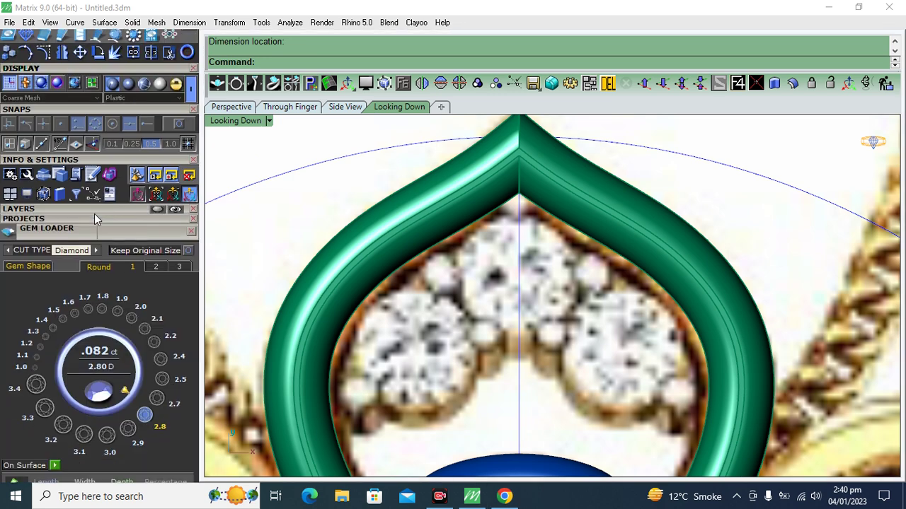
left_click(145, 328)
scroll(477, 214, "down", 8)
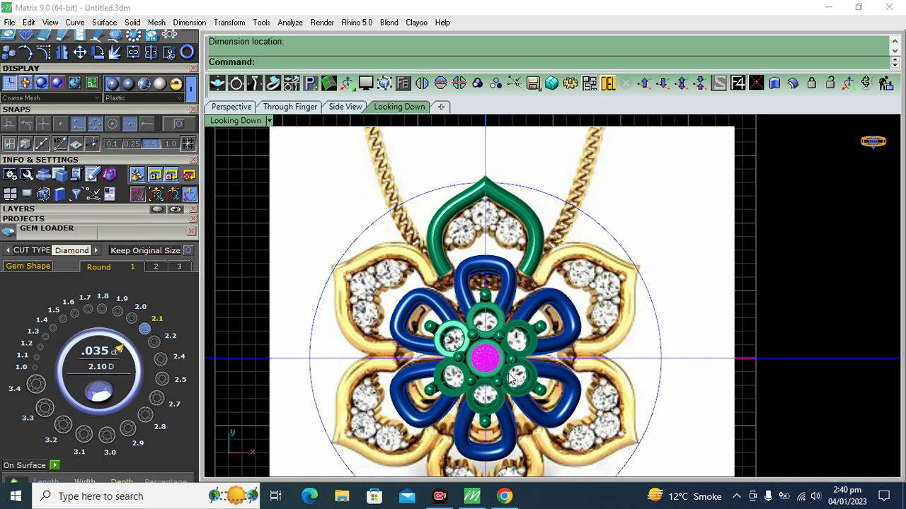
left_click(80, 53)
left_click(485, 359)
scroll(489, 213, "up", 5)
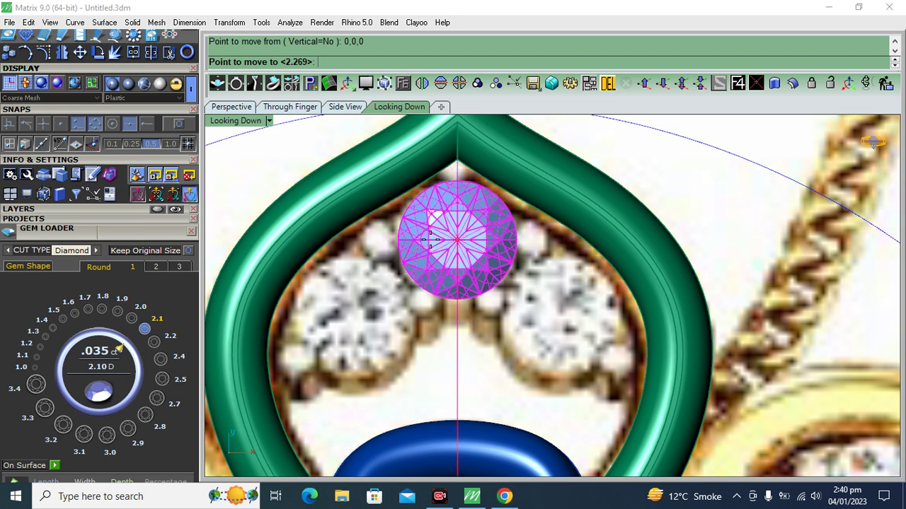
left_click(429, 241)
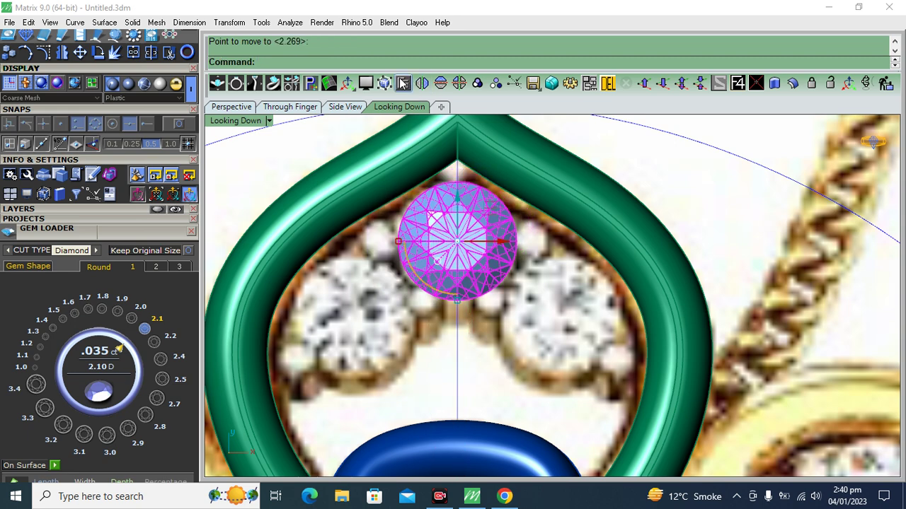
Create the gem's outline circle, hide the gem layer, and select the circle.
left_click(402, 83)
left_click(433, 240)
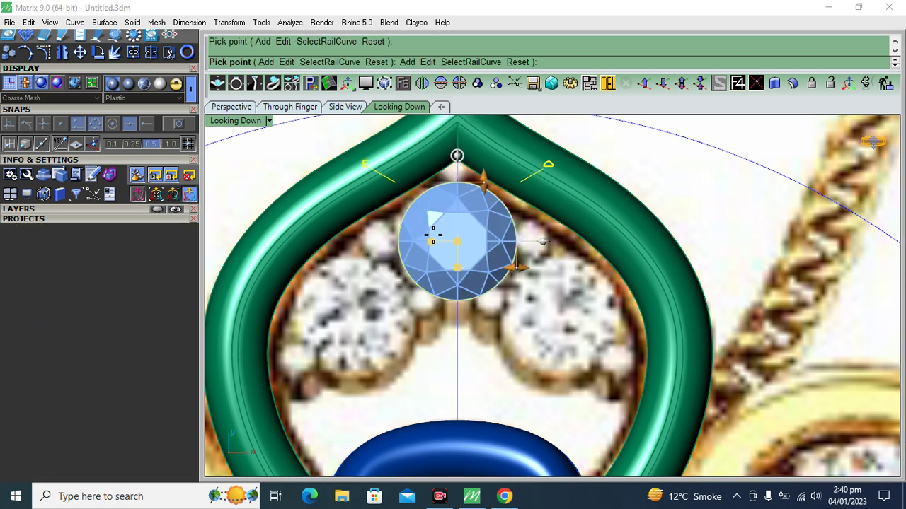
left_click(433, 235)
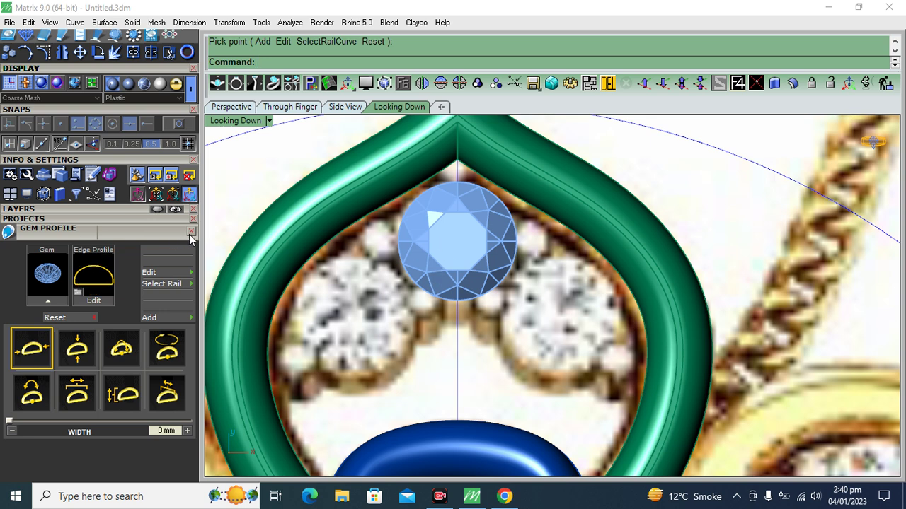
left_click(109, 208)
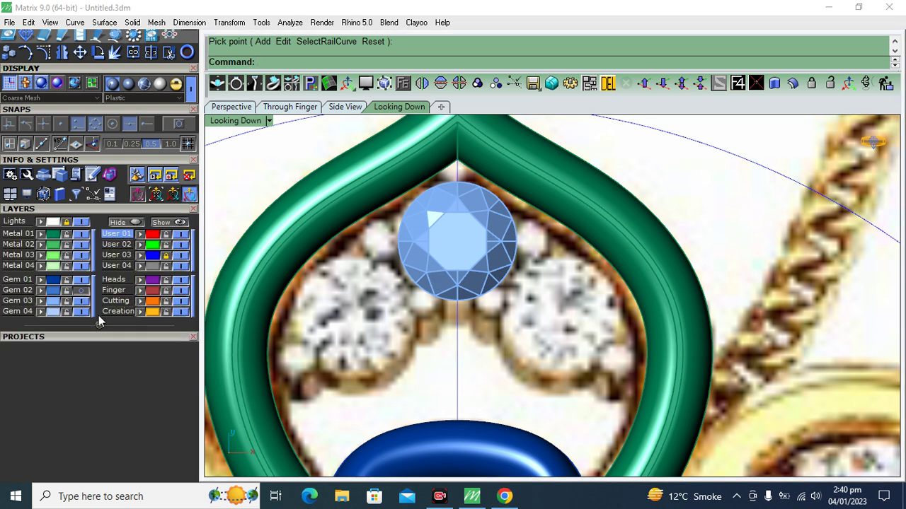
left_click(81, 302)
left_click(419, 272)
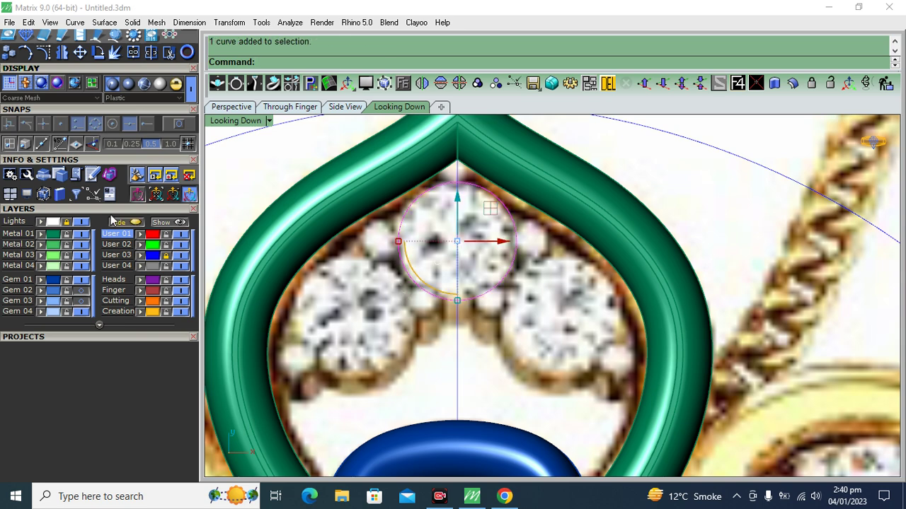
left_click(102, 209)
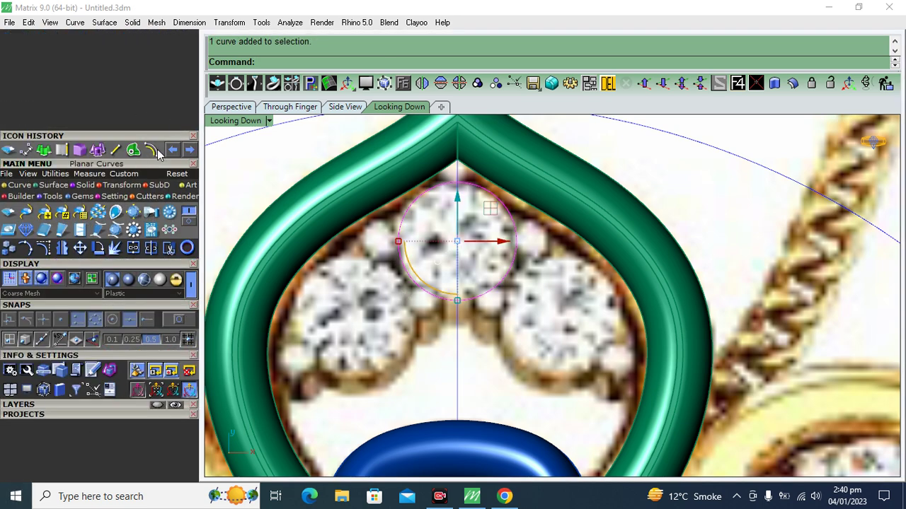
left_click(151, 149)
scroll(410, 234, "up", 3)
Offset the outline circle 0.35 inward and fill between the circles with a planar ring surface.
right_click_drag(428, 222, 423, 246)
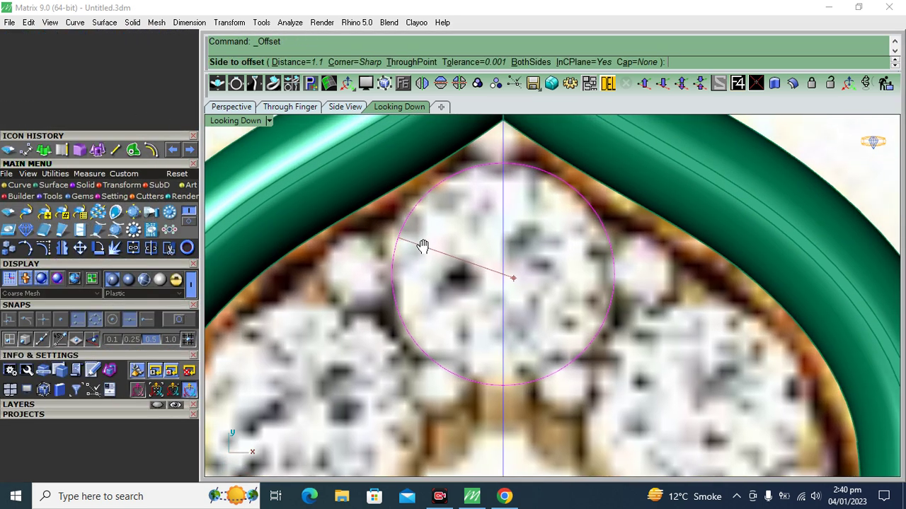
type(".35")
key("Return")
left_click(419, 248)
left_click(97, 149)
Thicken the red ring surface 0.4 upward into a solid post, hiding the reference picture.
left_click(448, 209)
left_click(231, 107)
left_click(792, 84)
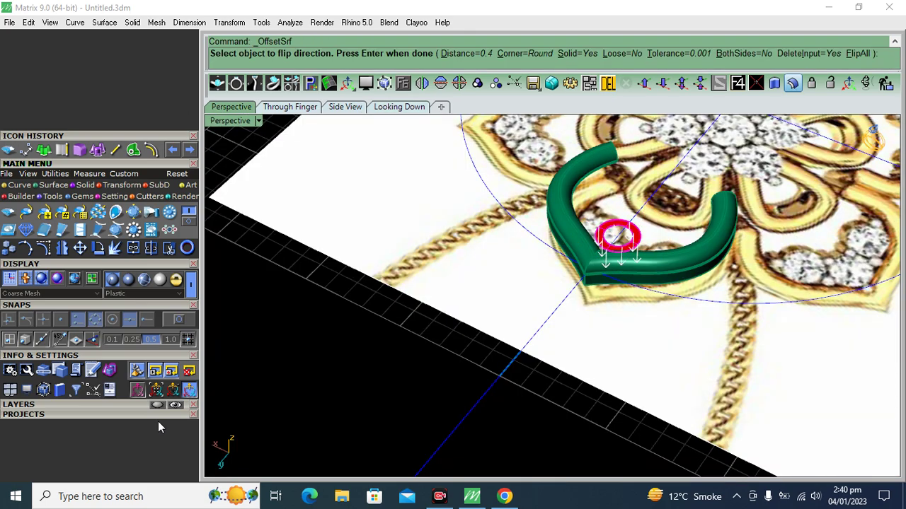
left_click(119, 407)
left_click(77, 425)
scroll(498, 251, "up", 3)
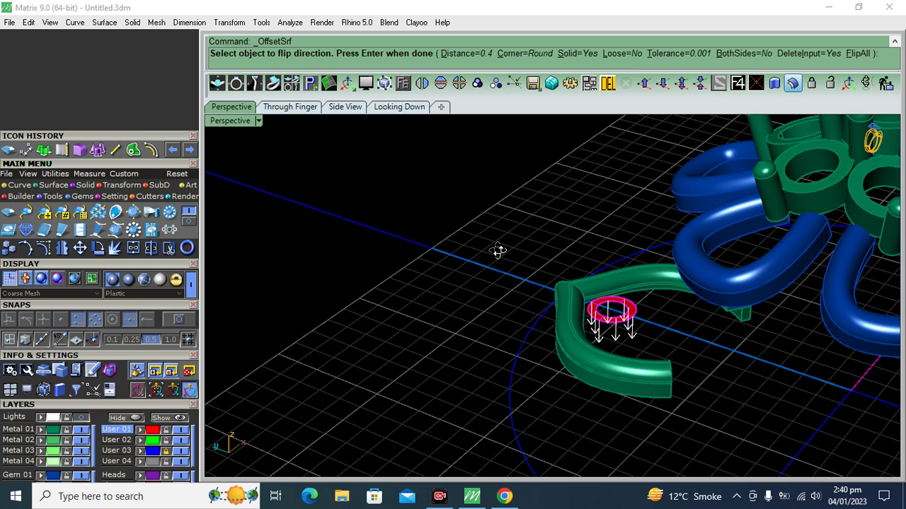
scroll(537, 283, "up", 3)
scroll(581, 322, "up", 2)
left_click(581, 322)
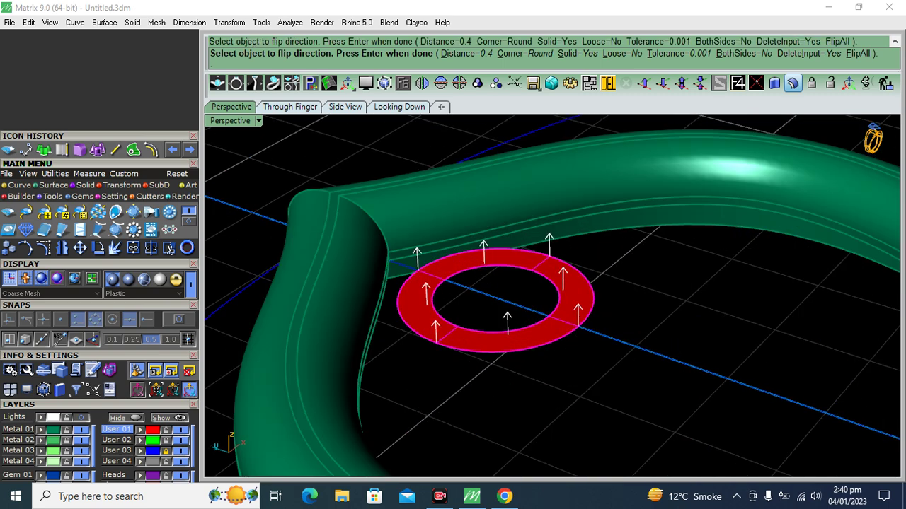
right_click(579, 322)
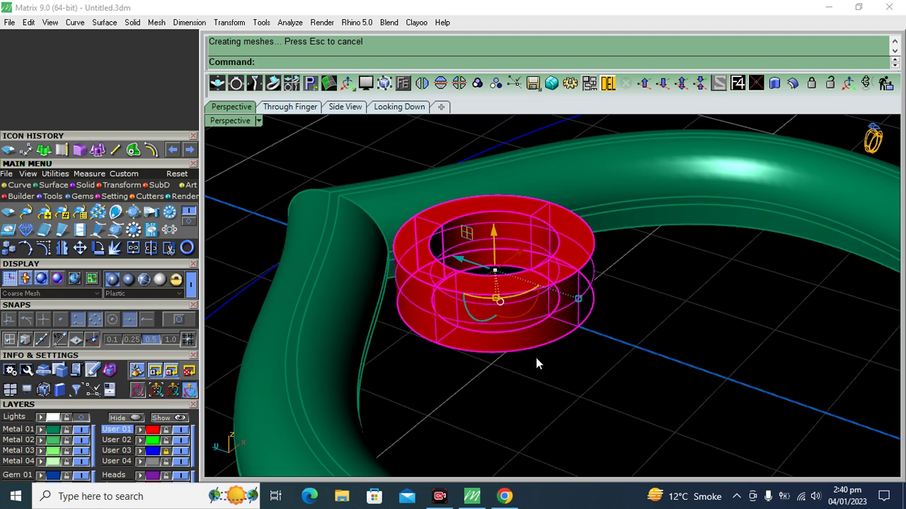
Inspect the ring post from several angles, then return to the top view with the reference picture.
right_click_drag(549, 359, 656, 339)
left_click(656, 339)
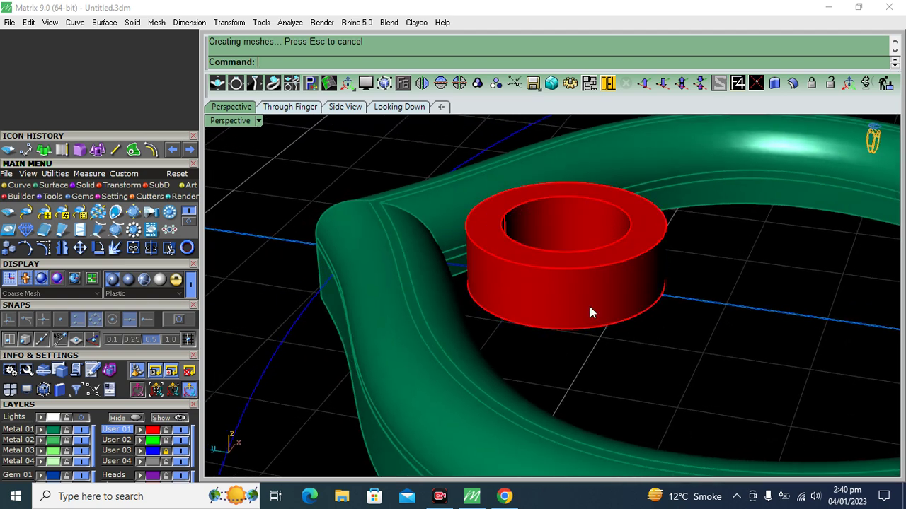
right_click_drag(591, 307, 507, 267)
left_click(555, 341)
right_click_drag(555, 341, 633, 252)
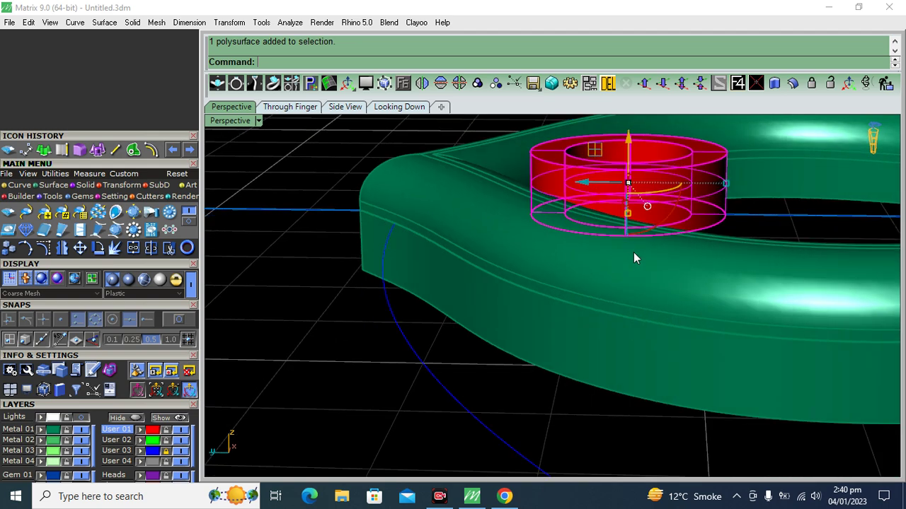
right_click_drag(564, 344, 570, 266)
left_click(579, 209)
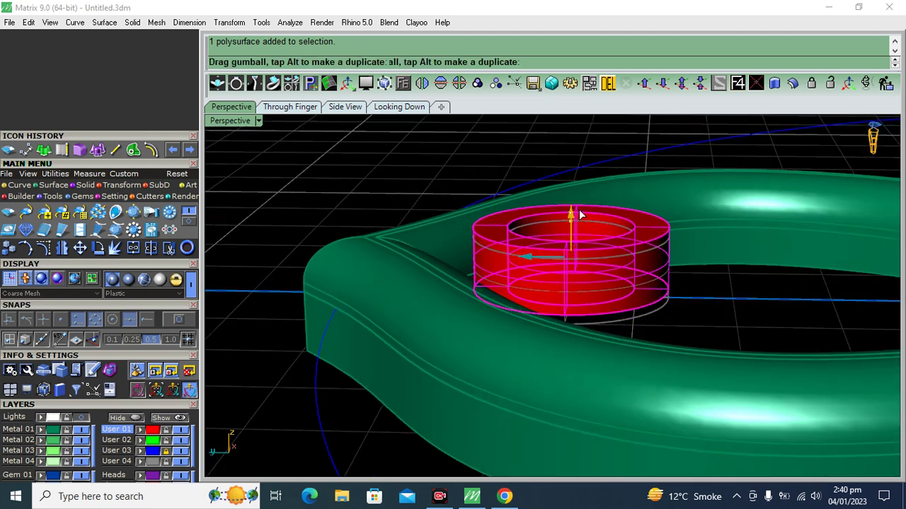
left_click(399, 106)
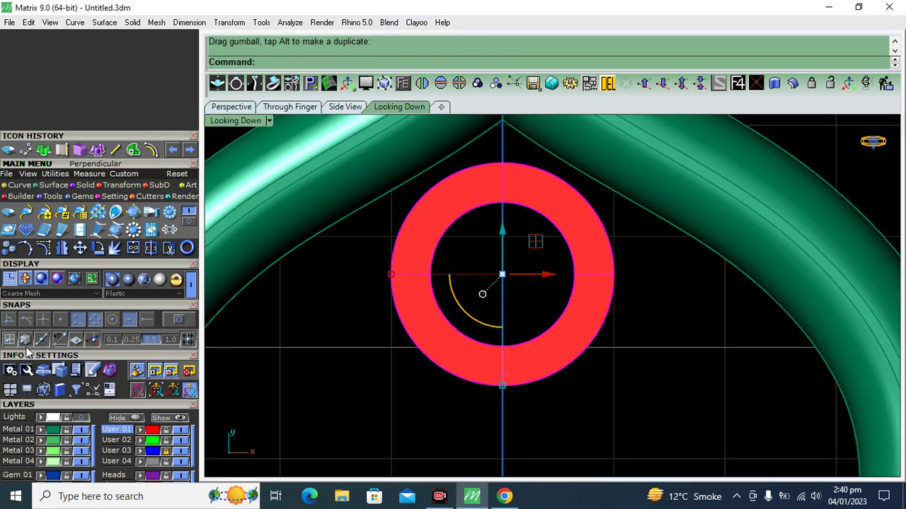
left_click(67, 420)
Copy the ring post onto the neighbouring diamond to the left.
left_click(9, 247)
left_click(518, 232)
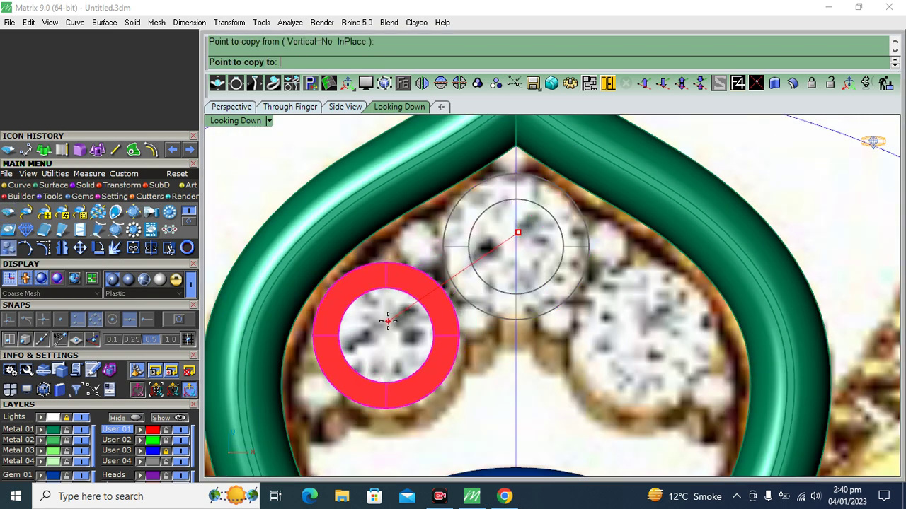
left_click(388, 322)
key("Return")
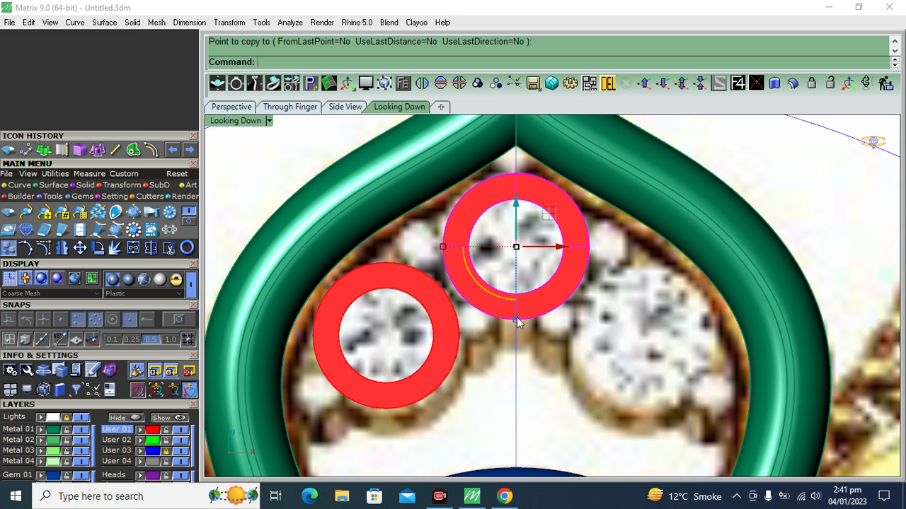
left_click(515, 322)
key("Return")
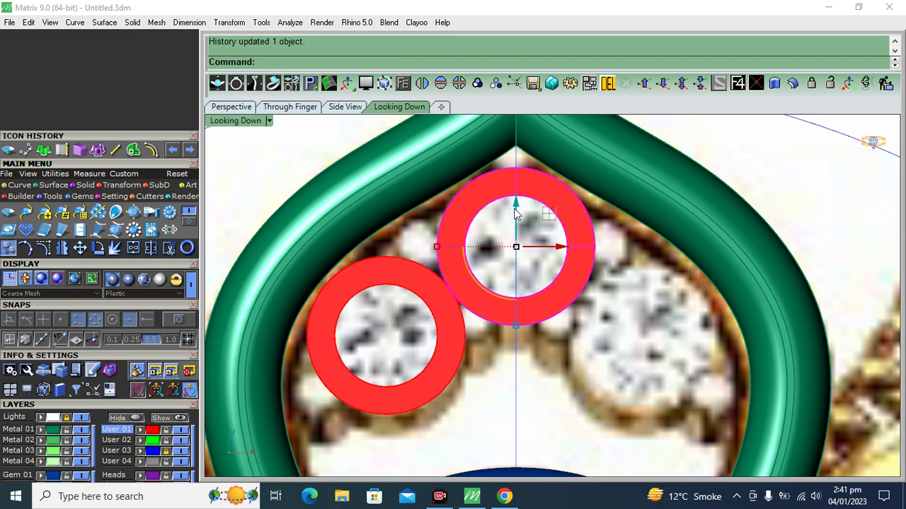
Nudge the left ring slightly down and left, then mirror it onto the right side.
left_click(516, 212)
left_click(449, 344)
scroll(420, 296, "up", 1)
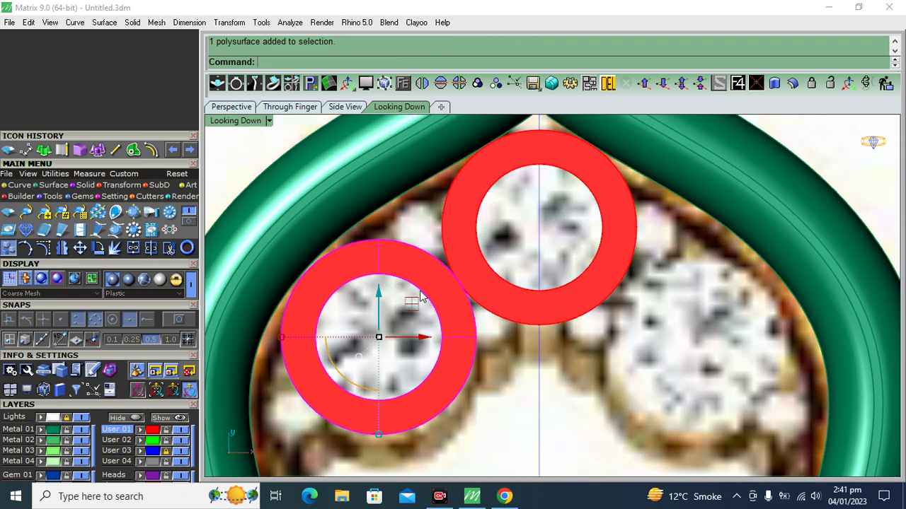
left_click_drag(411, 302, 406, 305)
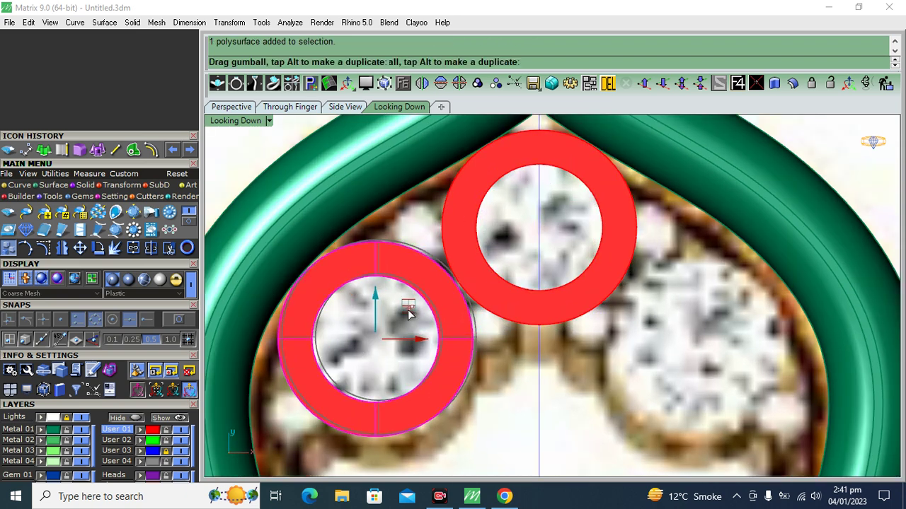
left_click(422, 83)
scroll(521, 256, "down", 3)
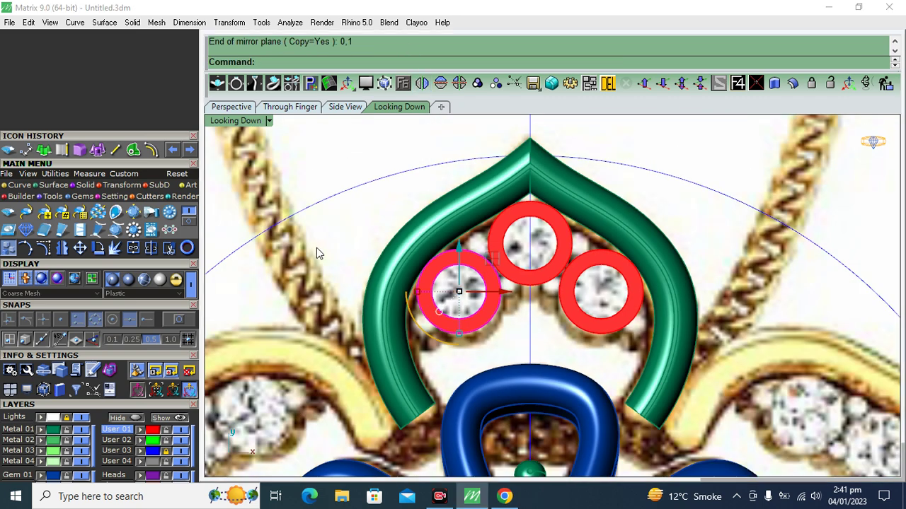
Hide the reference and arch layers and move all three rings to green Metal 01.
left_click(82, 429)
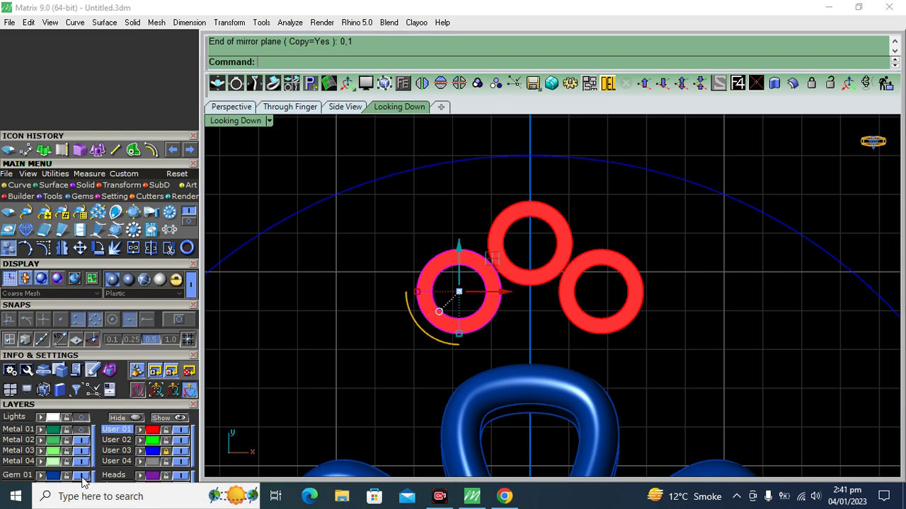
left_click(82, 475)
key("ctrl+a")
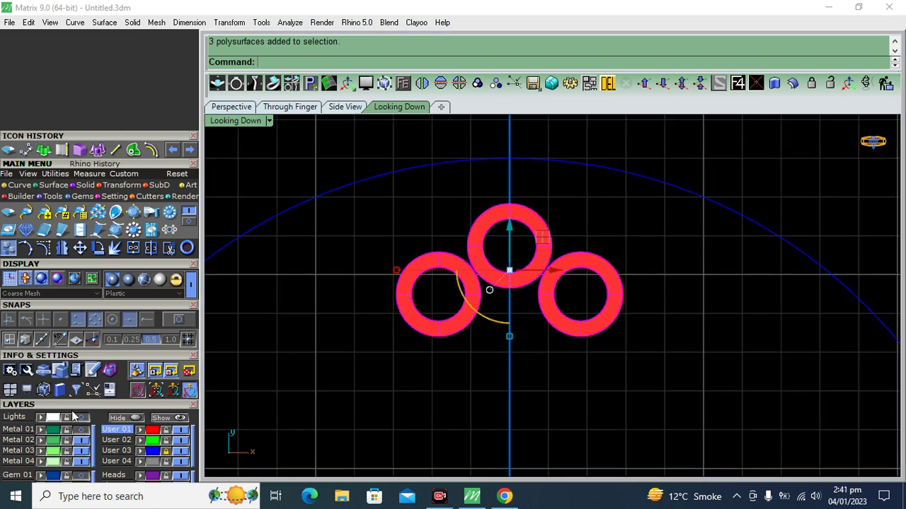
left_click(363, 339)
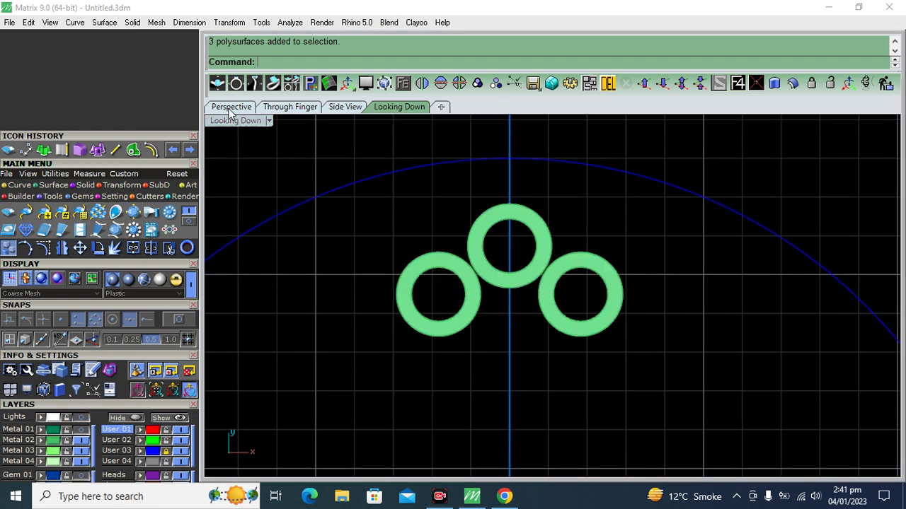
left_click(231, 108)
Start a 0.65-diameter cylinder prong with its base on the top ring's outer edge.
left_click(98, 230)
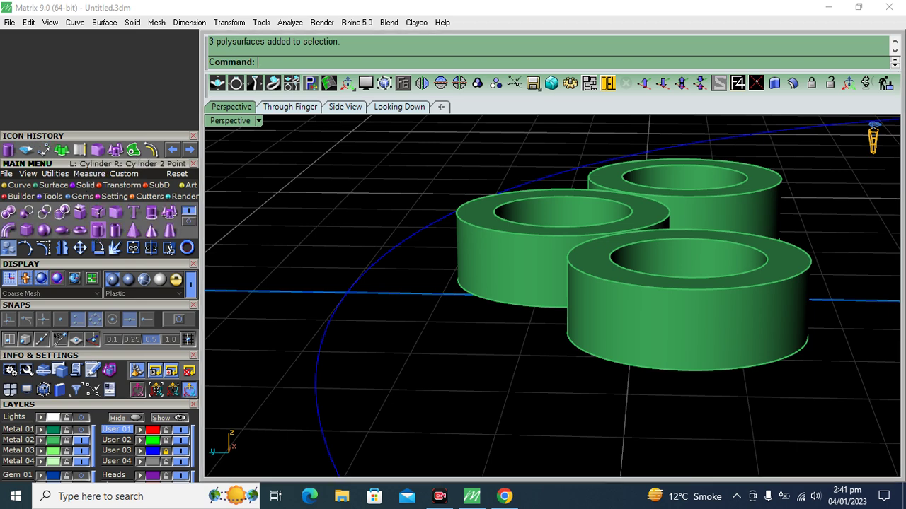
scroll(728, 259, "down", 3)
scroll(577, 366, "up", 3)
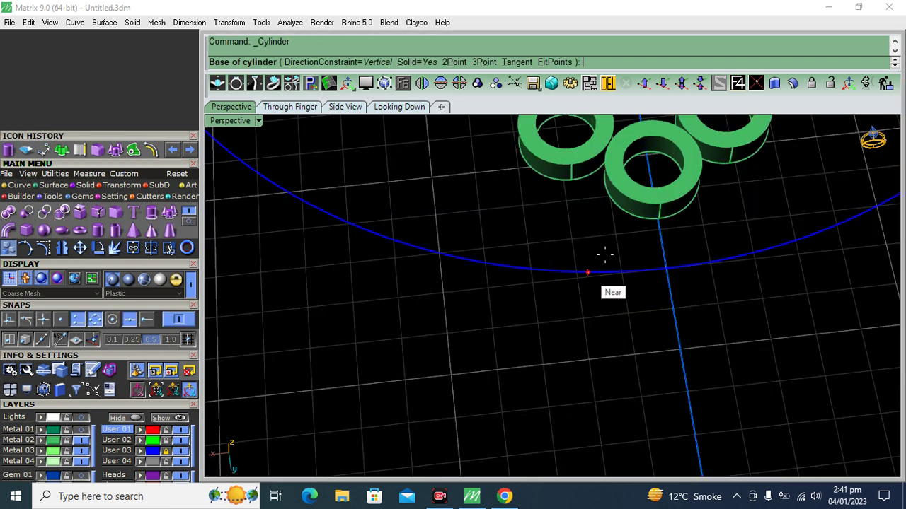
scroll(667, 226, "up", 2)
left_click(662, 193)
scroll(730, 208, "down", 2)
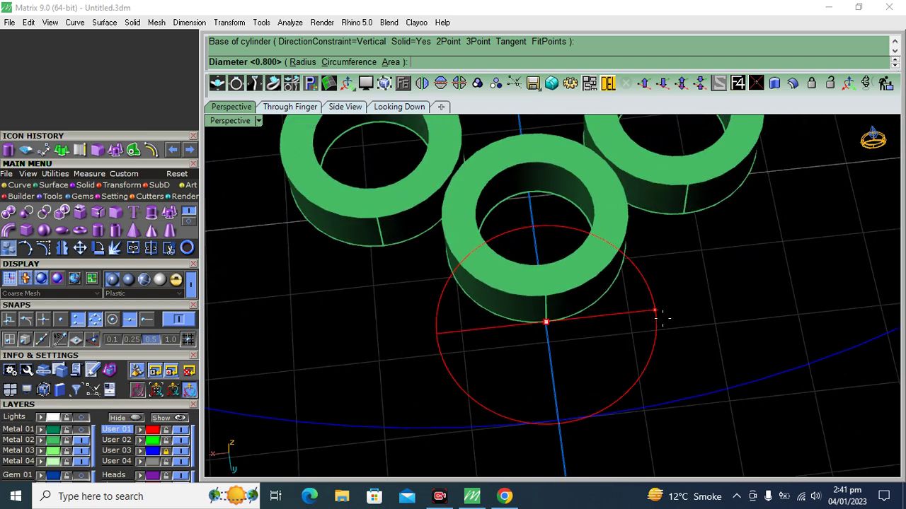
right_click_drag(661, 318, 670, 278)
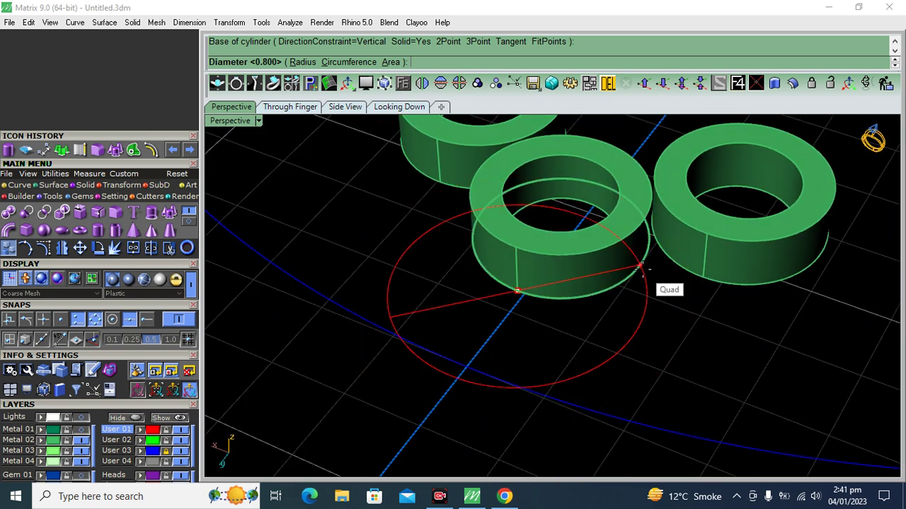
type(".65")
key("Return")
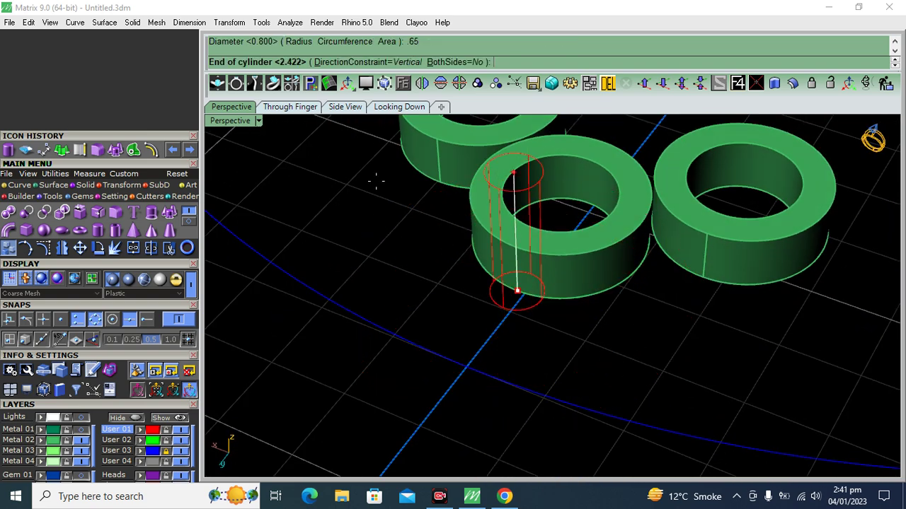
Set the prong's height in the Side view to create the cylinder.
left_click(345, 107)
left_click(179, 327)
scroll(469, 269, "down", 3)
scroll(558, 279, "up", 5)
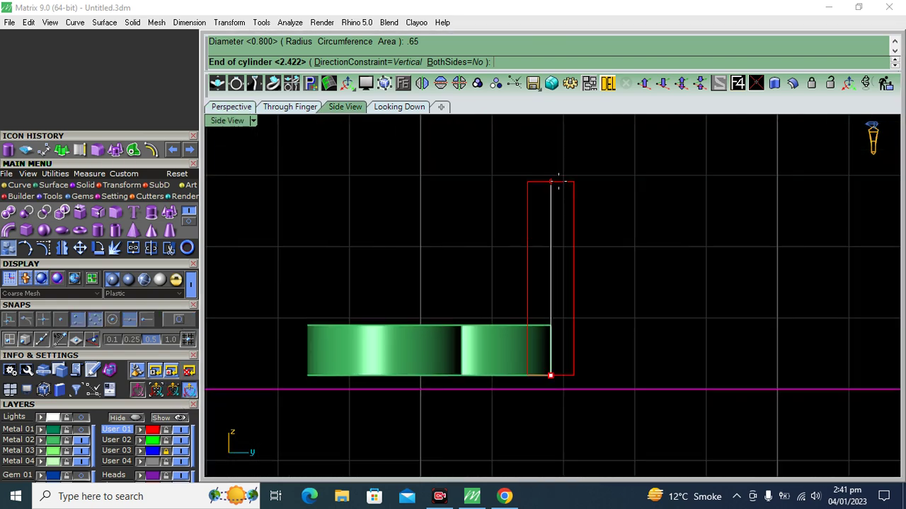
scroll(565, 280, "up", 1)
left_click(563, 268)
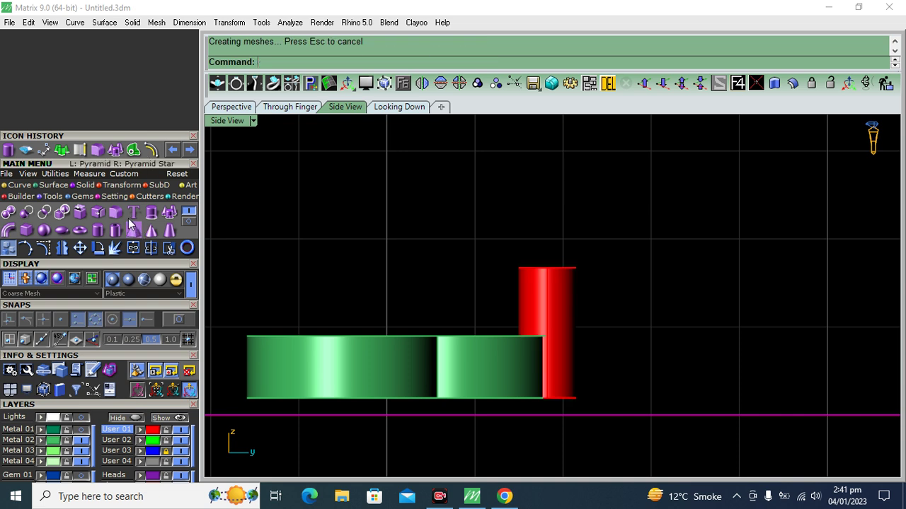
Round the prong's top edge with a 0.3 fillet radius.
left_click(570, 268)
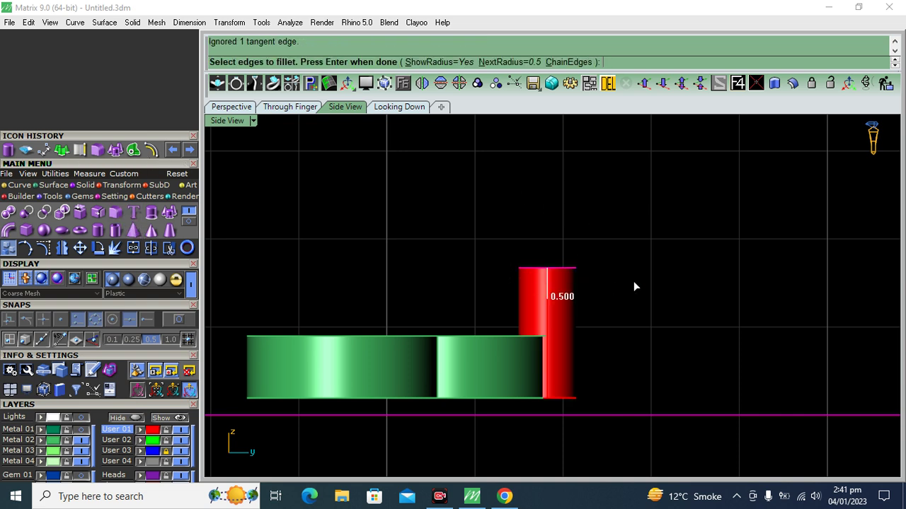
key("Return")
left_click(530, 59)
type("0.3")
key("Return")
key("Return")
left_click(564, 285)
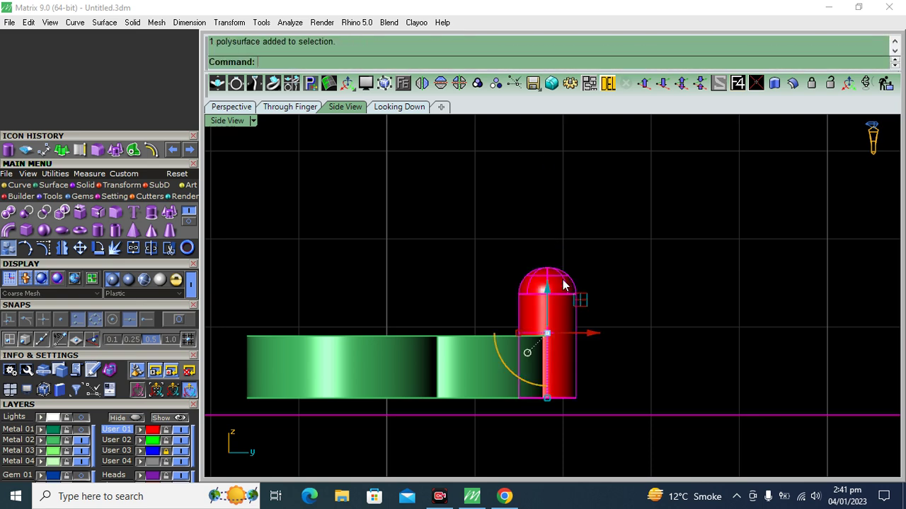
Return to the top-down view and show the reference picture again.
left_click(399, 106)
scroll(499, 227, "up", 2)
scroll(498, 228, "up", 2)
left_click(66, 419)
scroll(491, 220, "down", 4)
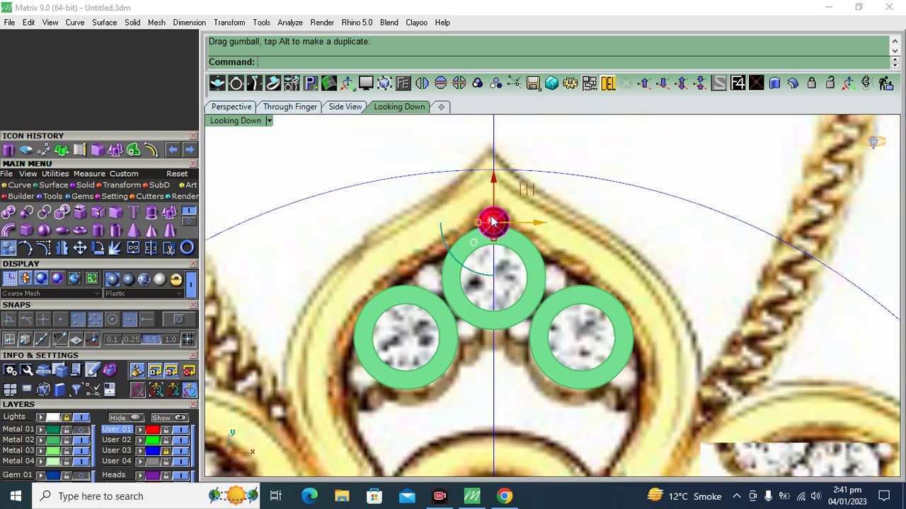
Nudge the prong slightly up toward the tip and show the green metal frame.
scroll(488, 213, "up", 4)
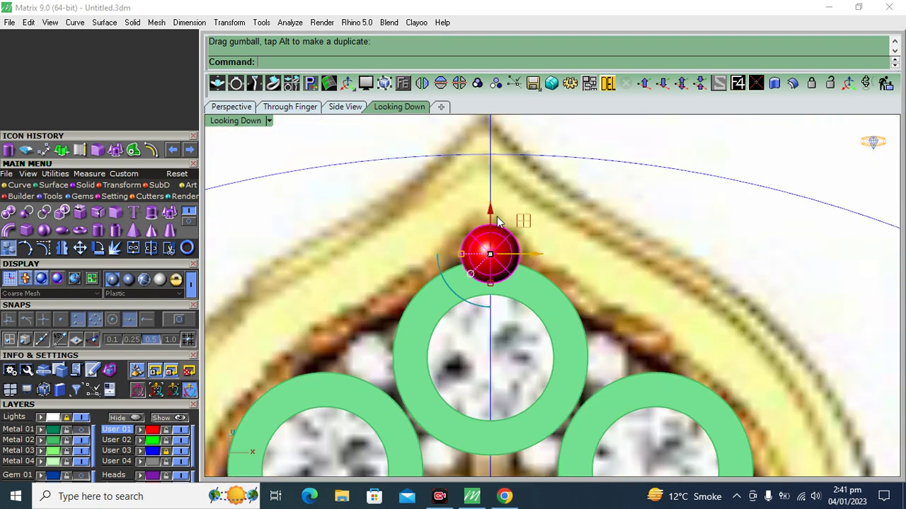
left_click_drag(491, 221, 492, 219)
left_click(82, 430)
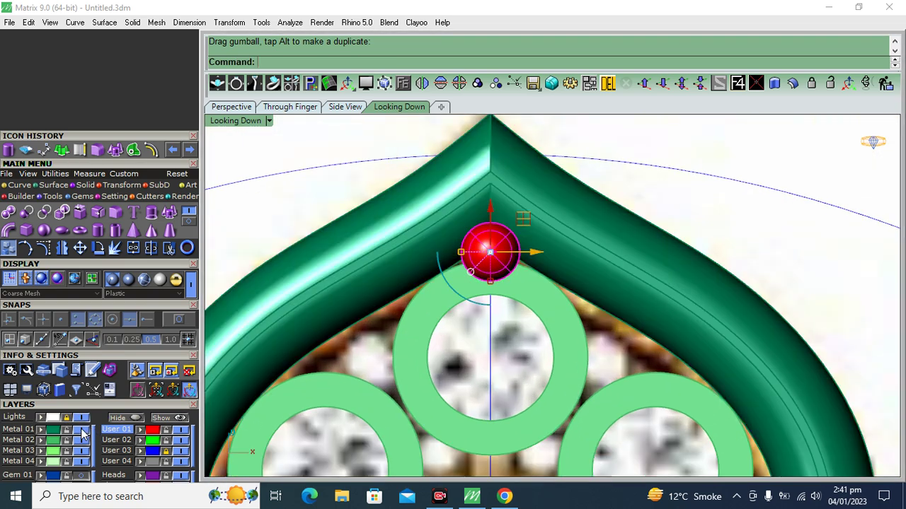
Copy the prong between the rings and around the left ring's outer side.
left_click(9, 248)
left_click(488, 251)
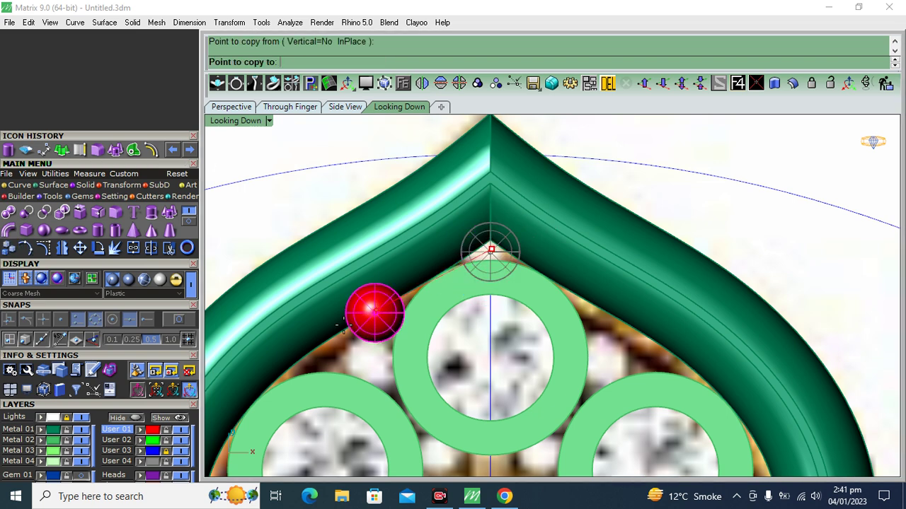
scroll(372, 361, "down", 3)
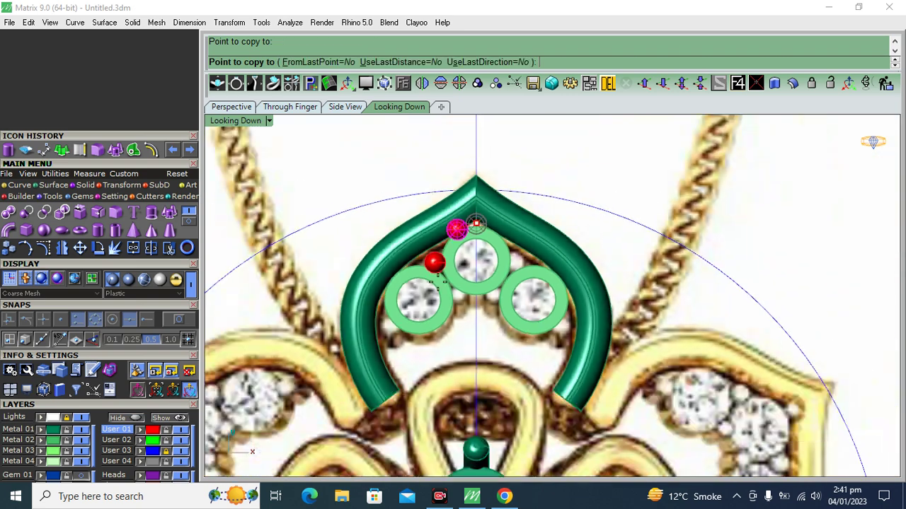
scroll(395, 368, "down", 1)
scroll(370, 370, "up", 1)
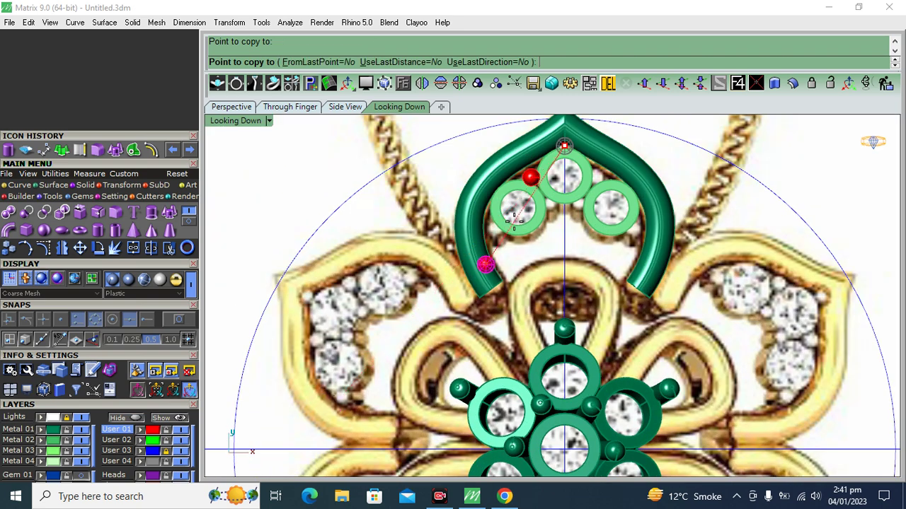
scroll(542, 196, "up", 3)
scroll(568, 228, "up", 2)
left_click(575, 226)
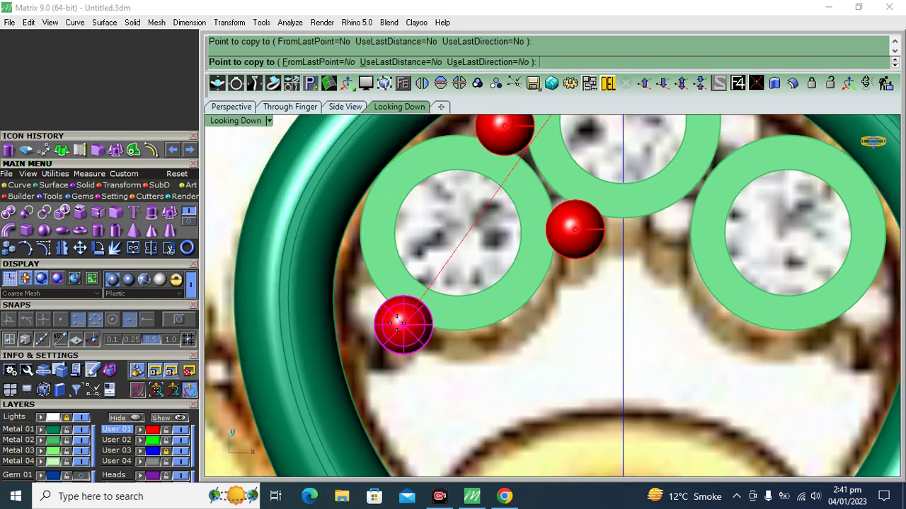
left_click(379, 317)
key("Return")
left_click(382, 317)
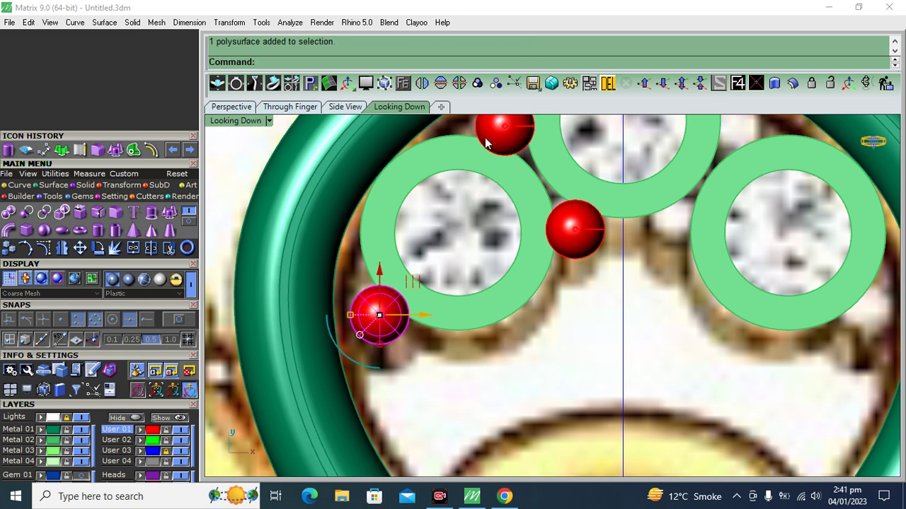
Group the left-side prongs and mirror them onto the right side.
scroll(538, 212, "down", 3)
left_click(477, 83)
left_click(422, 83)
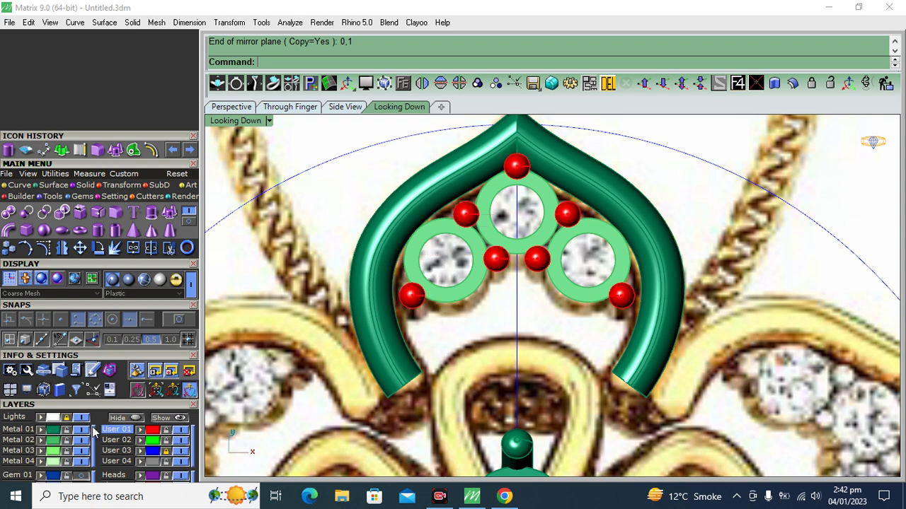
Hide the reference, group the rings and prongs without the frame, and make prongs metal.
left_click(94, 433)
left_click_drag(322, 117, 690, 403)
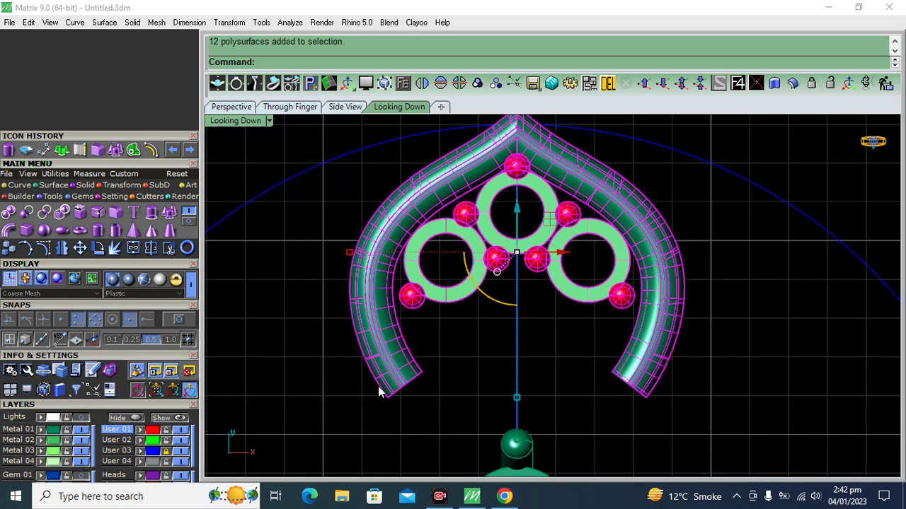
left_click(379, 382, "ctrl")
left_click(478, 83)
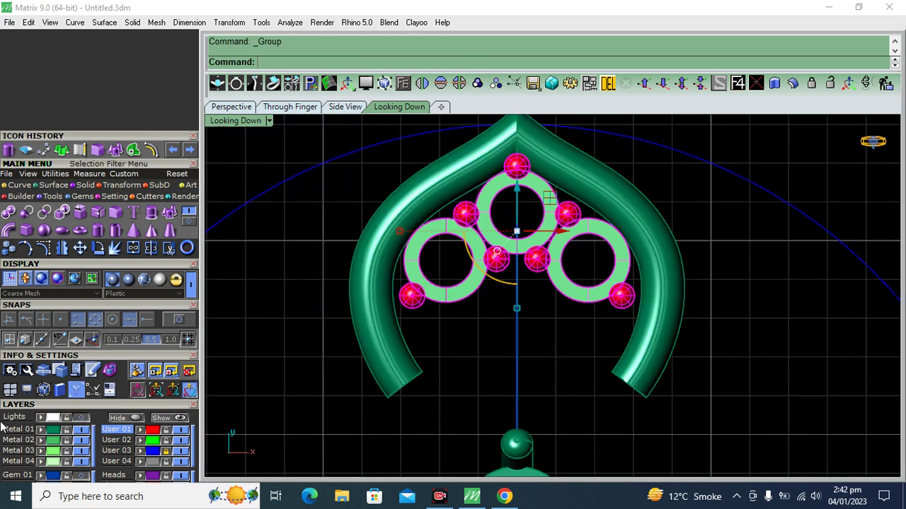
left_click(42, 440)
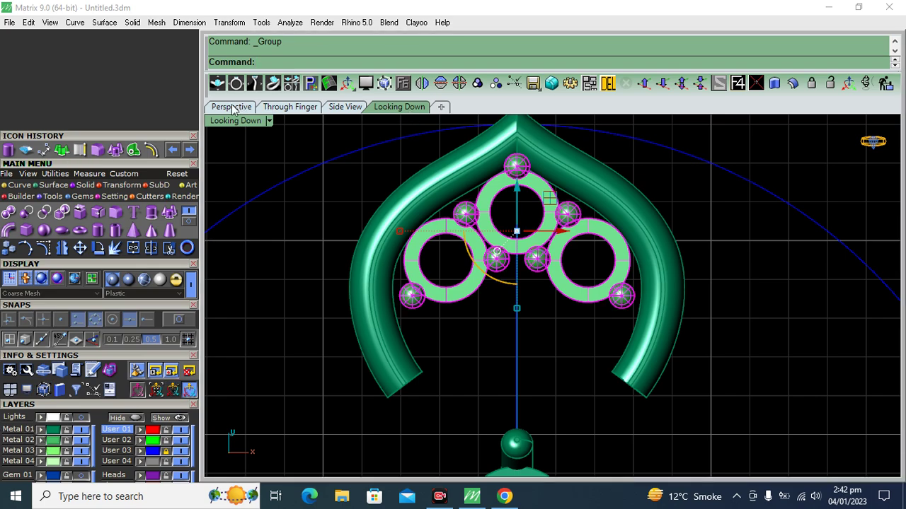
Select the grouped prong frames in Perspective and raise them upward.
left_click(232, 106)
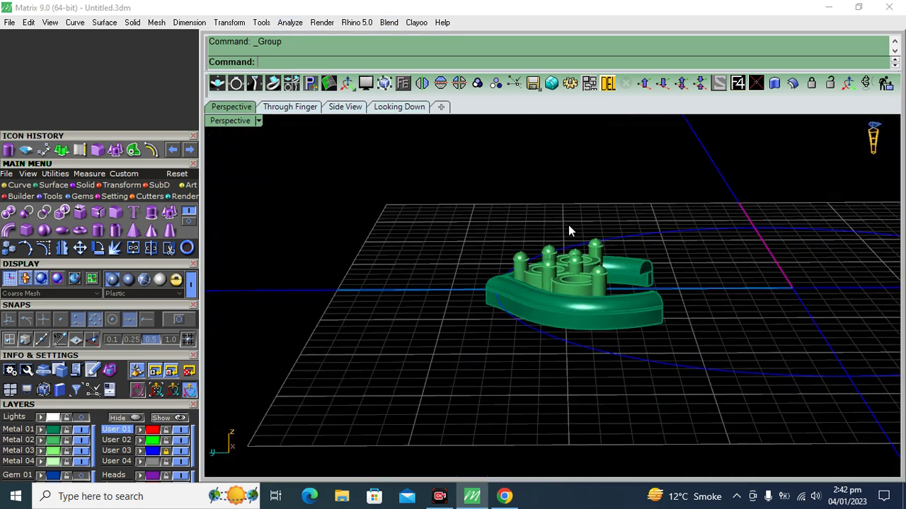
scroll(580, 283, "up", 3)
left_click(598, 262)
left_click_drag(546, 205, 545, 194)
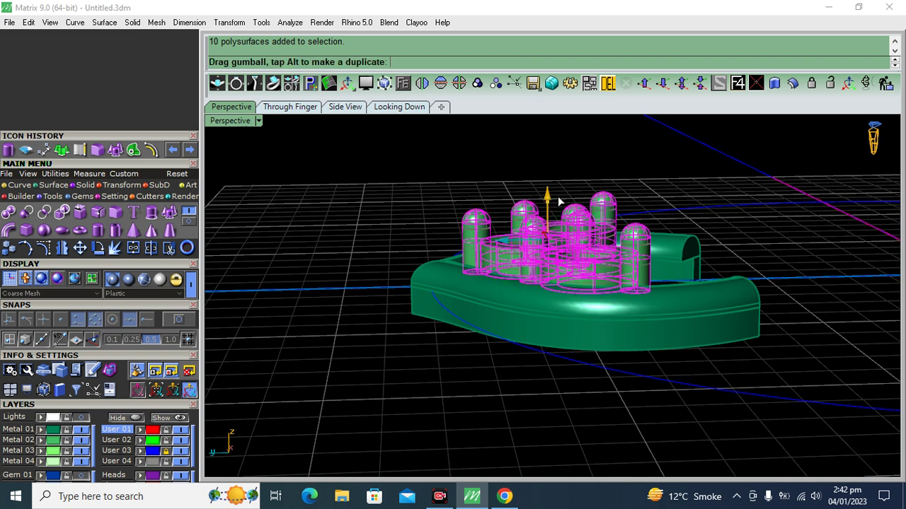
Tilt the prong frames to an angle with Rotate in the Side view.
left_click(356, 108)
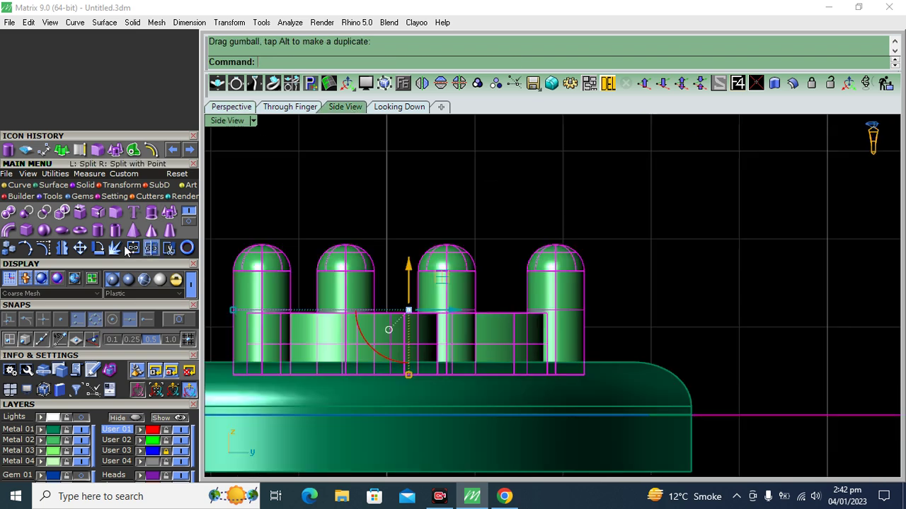
left_click(97, 248)
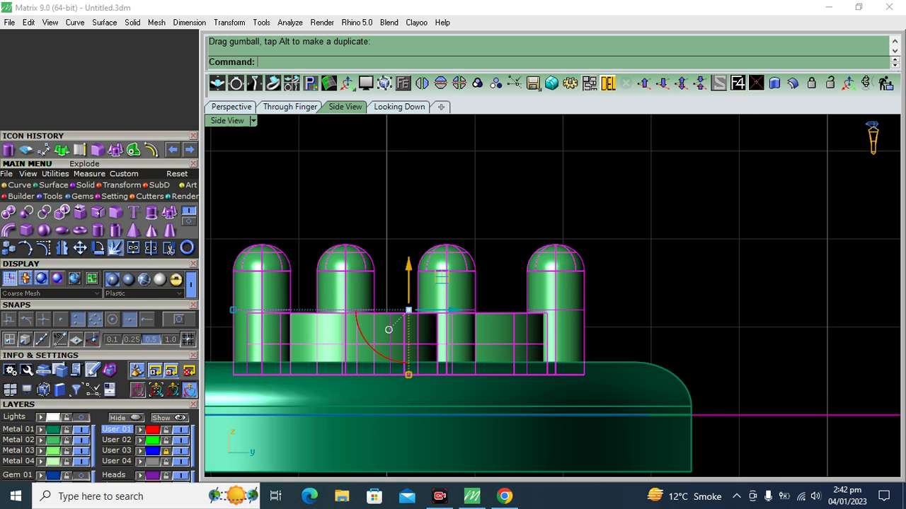
scroll(659, 266, "down", 5)
left_click(652, 273)
left_click(508, 274)
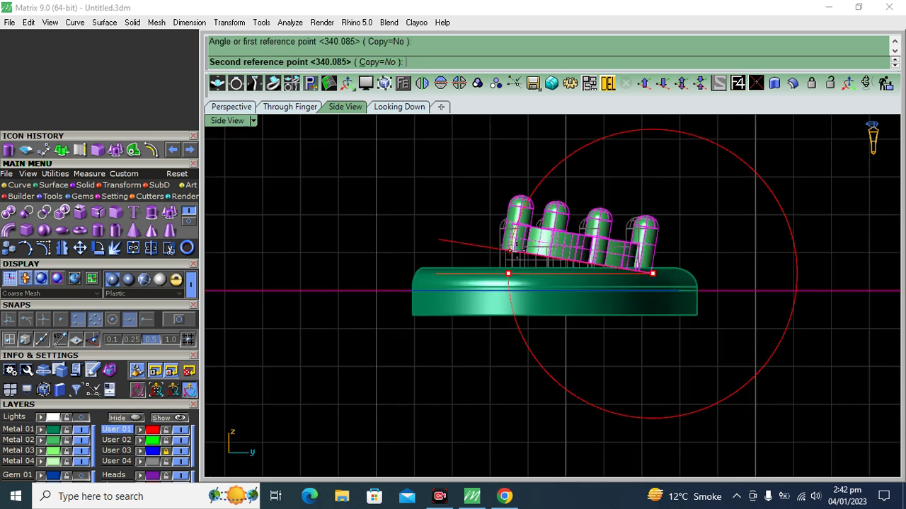
left_click(438, 234)
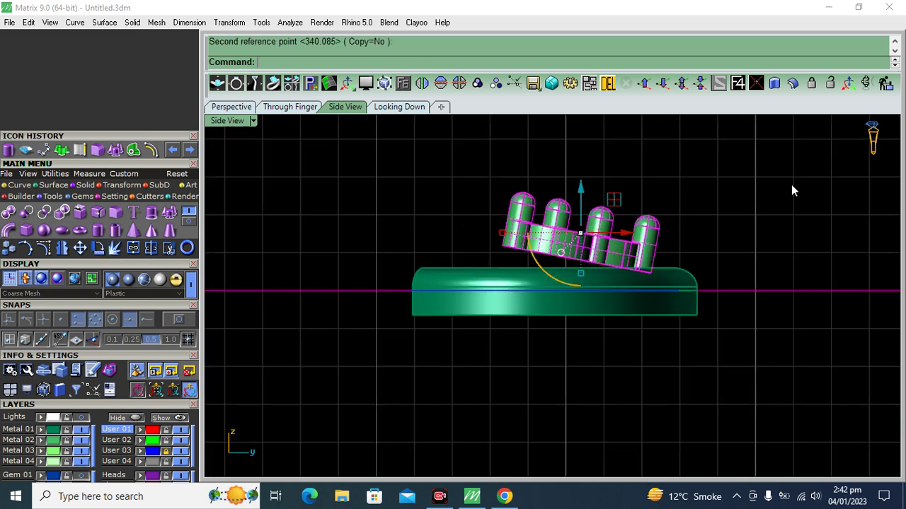
Rotate the prong frames again about their lower-right corner so they sit level.
scroll(613, 250, "up", 3)
left_click_drag(612, 251, 551, 178)
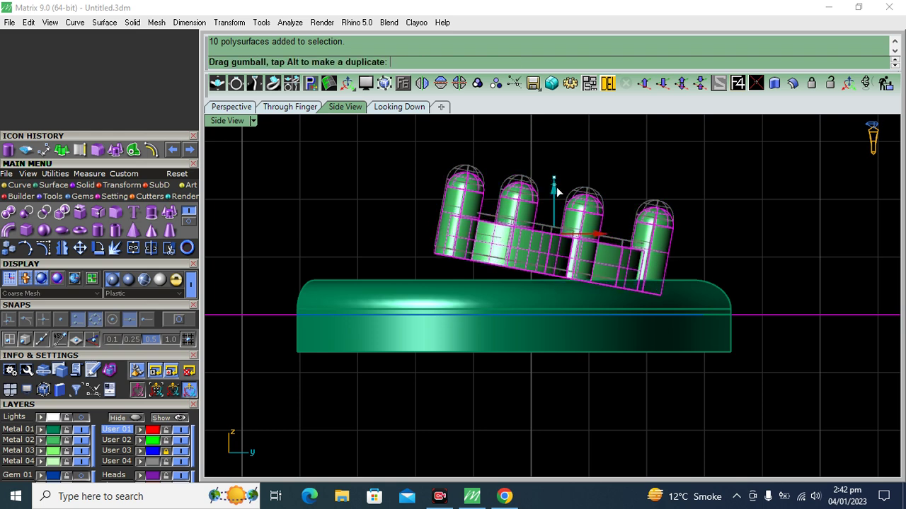
key("Return")
left_click(664, 304)
left_click(441, 255)
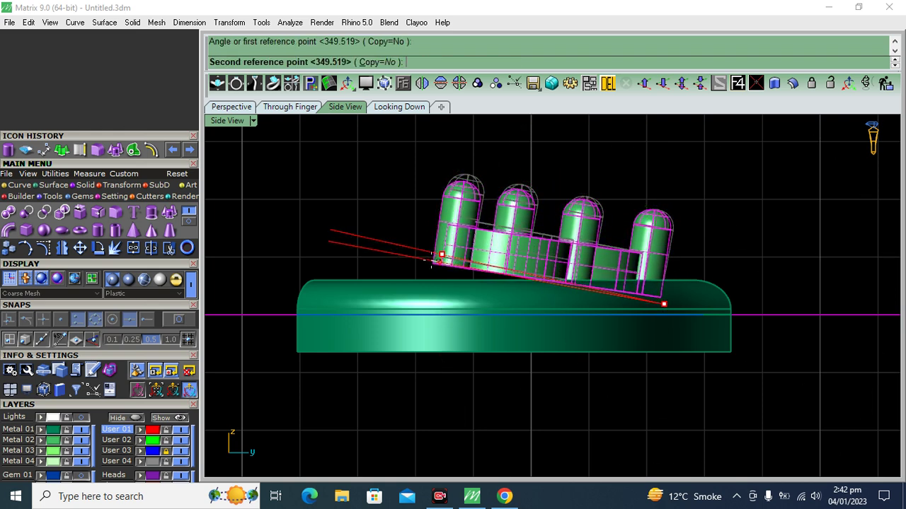
left_click(439, 304)
Group the prong frames together with the back plate pieces.
left_click(231, 107)
right_click_drag(358, 235, 598, 237)
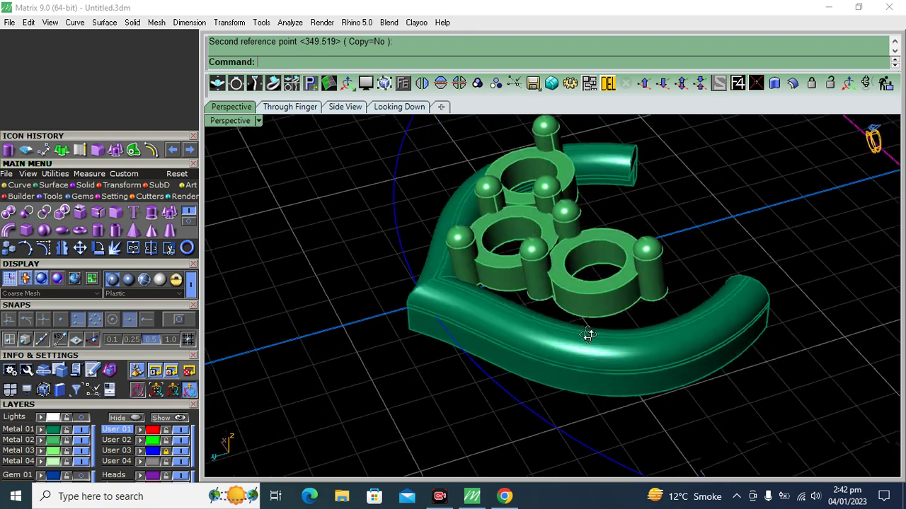
left_click(596, 238)
left_click_drag(630, 322, 609, 278, "shift")
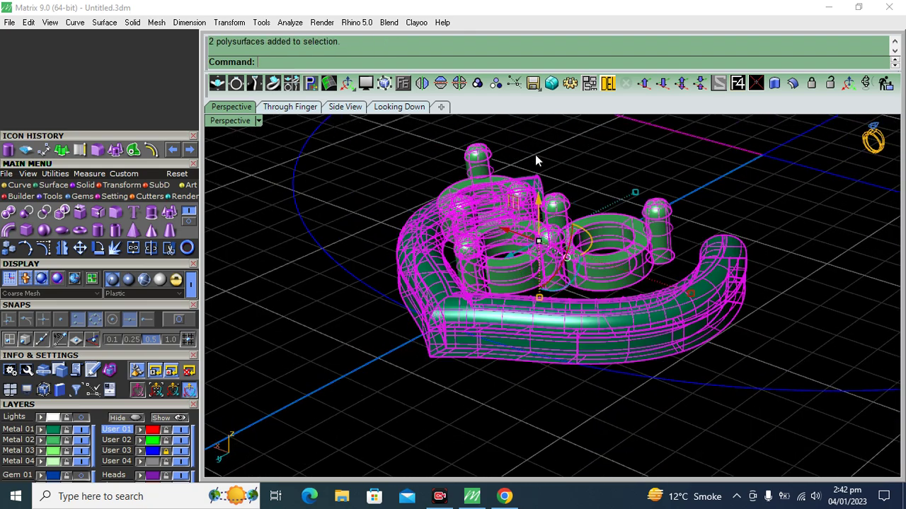
left_click(478, 84)
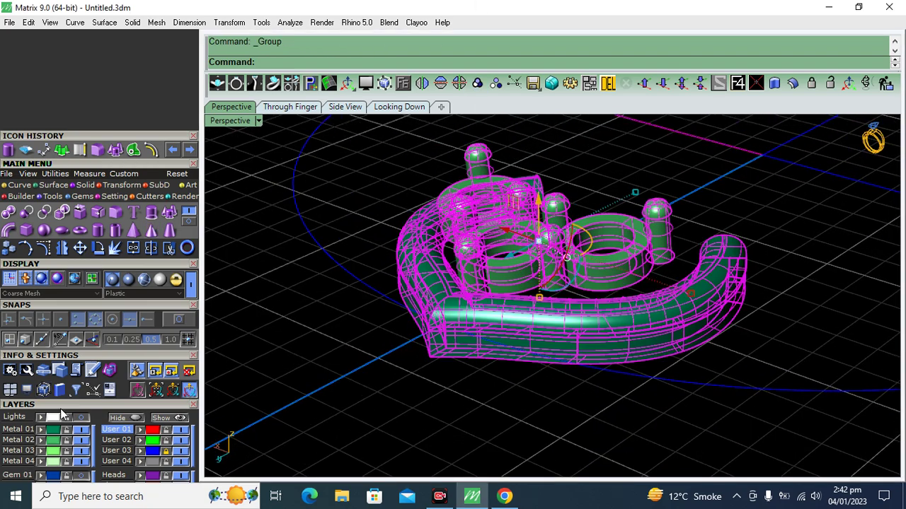
scroll(62, 414, "down", 3)
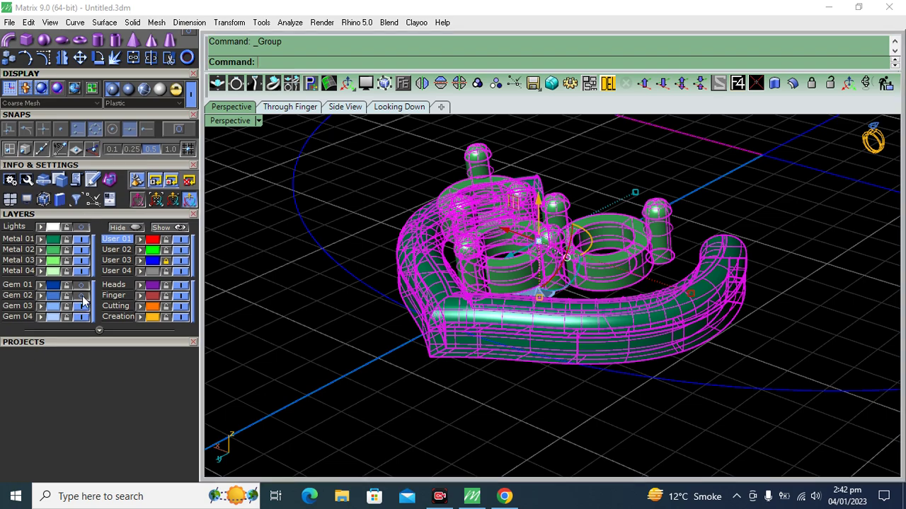
left_click(418, 345)
Undo the grouping and last rotation, then select a gem stone.
scroll(585, 290, "down", 3)
mouse_move(586, 290)
right_mouse_down()
mouse_move(474, 244)
mouse_move(504, 344)
mouse_move(484, 305)
right_mouse_up()
scroll(483, 305, "up", 2)
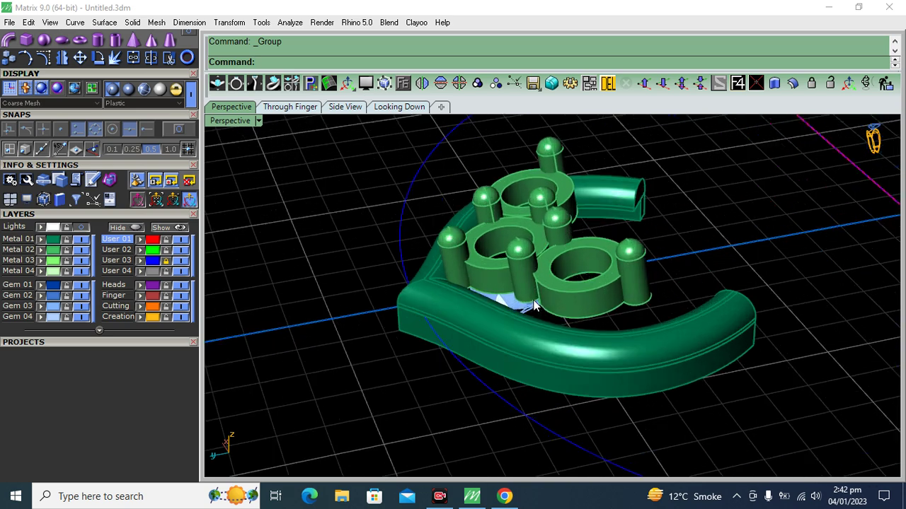
key("ctrl+z")
key("ctrl+z")
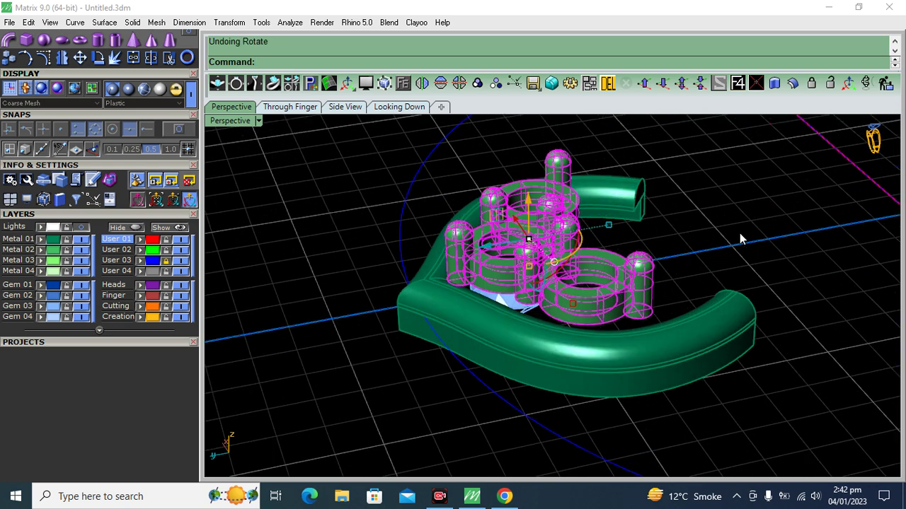
left_click(740, 240)
scroll(532, 319, "up", 5)
scroll(533, 319, "down", 5)
left_click(481, 297)
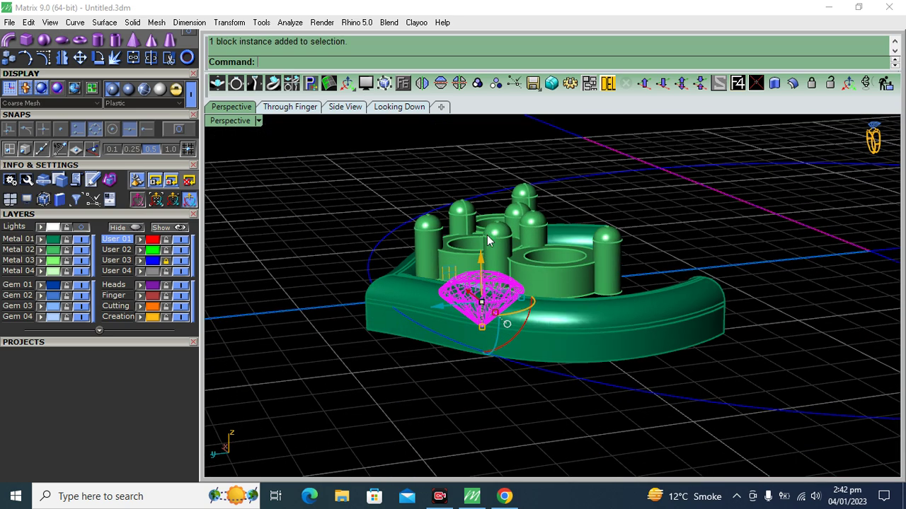
Lift the gem into the middle prong frame, centre it, and enlarge it to fill.
left_click_drag(479, 307, 478, 254)
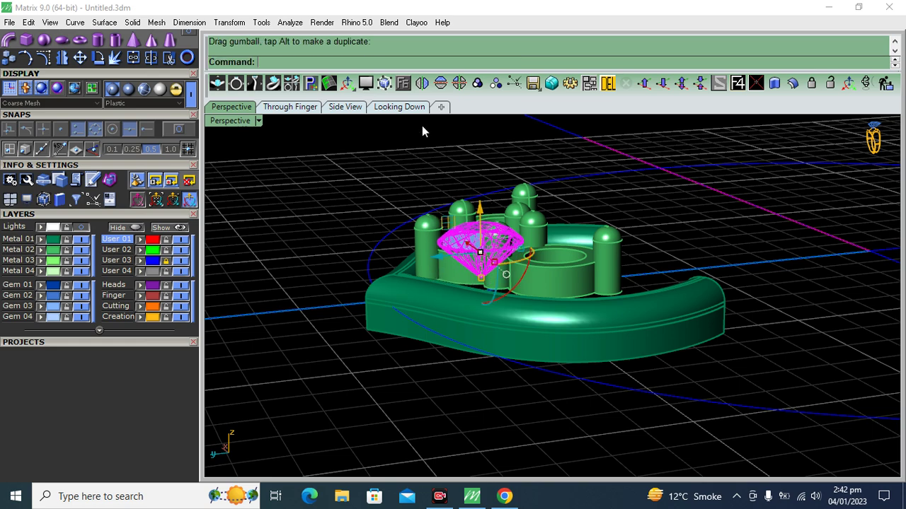
left_click(399, 107)
scroll(504, 218, "up", 5)
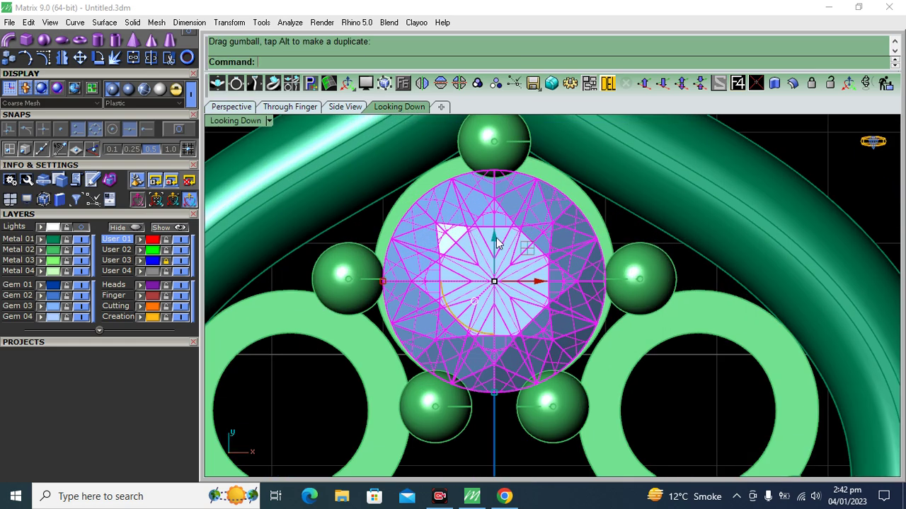
left_click_drag(495, 244, 495, 233)
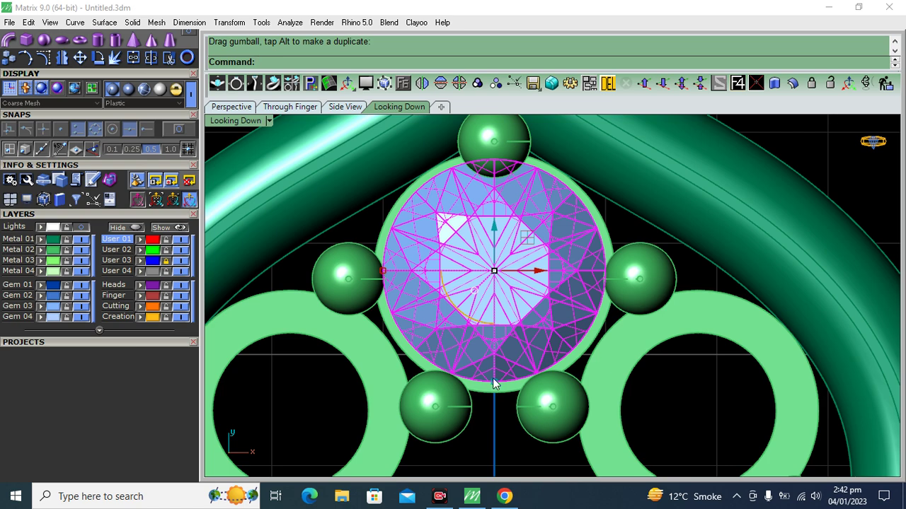
left_click_drag(495, 385, 493, 396)
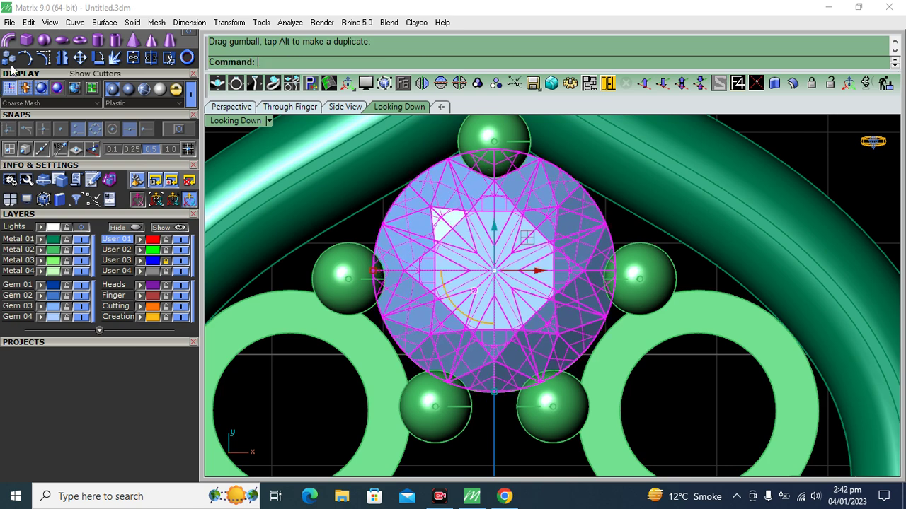
Copy the gem into the left frame and mirror one into the right frame.
scroll(527, 238, "down", 2)
left_click(530, 235)
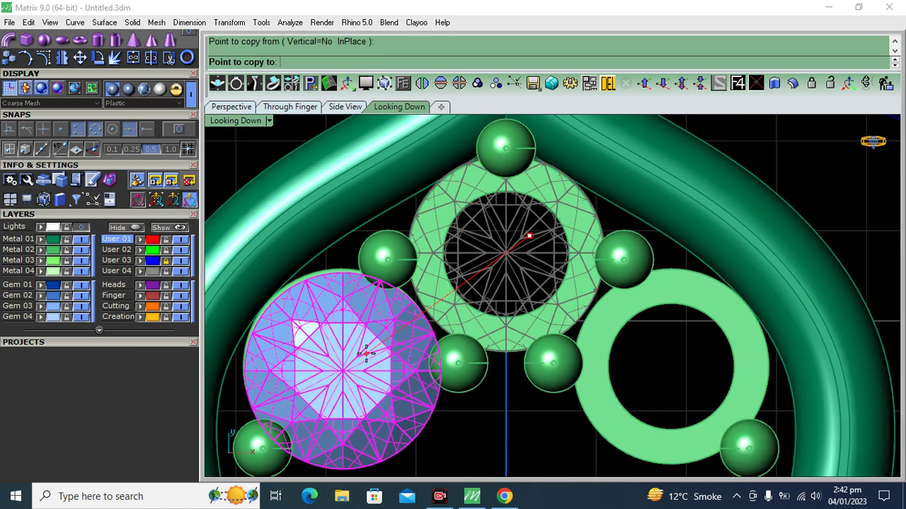
left_click(363, 350)
key("Return")
left_click(421, 83)
Select the upper assembly minus the metal arms and group gems with frames.
scroll(507, 196, "down", 5)
left_click_drag(718, 148, 477, 306)
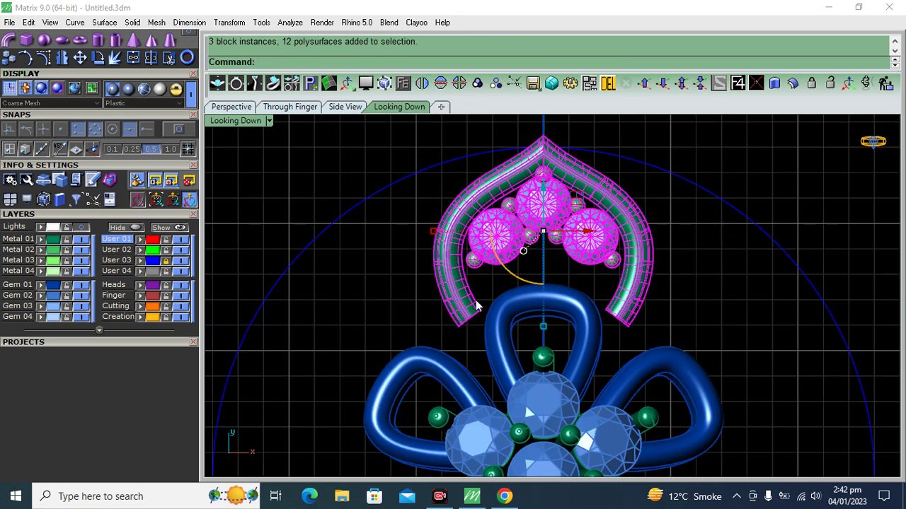
scroll(476, 306, "up", 3)
left_click(450, 177, "ctrl")
left_click(478, 86)
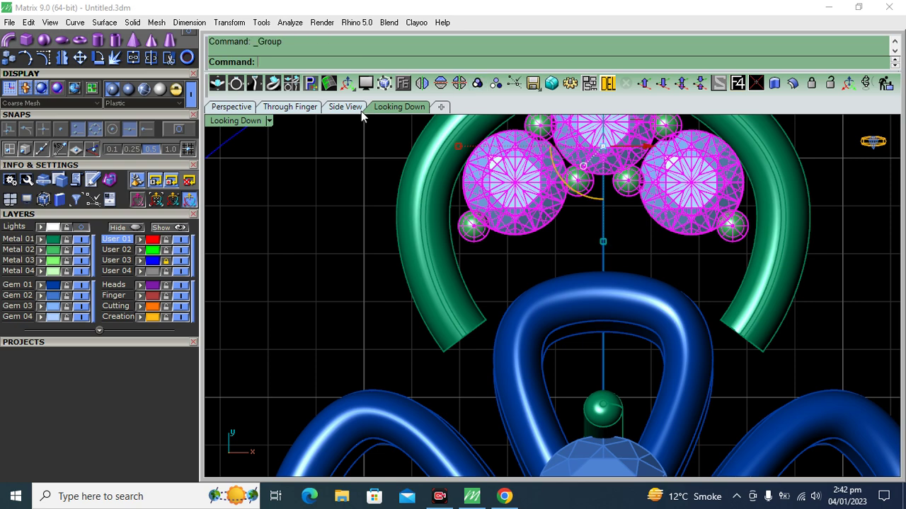
left_click(354, 107)
Rotate the gem-and-prong cluster in Side view to follow the plate's slope.
left_click(659, 288)
left_click(382, 312)
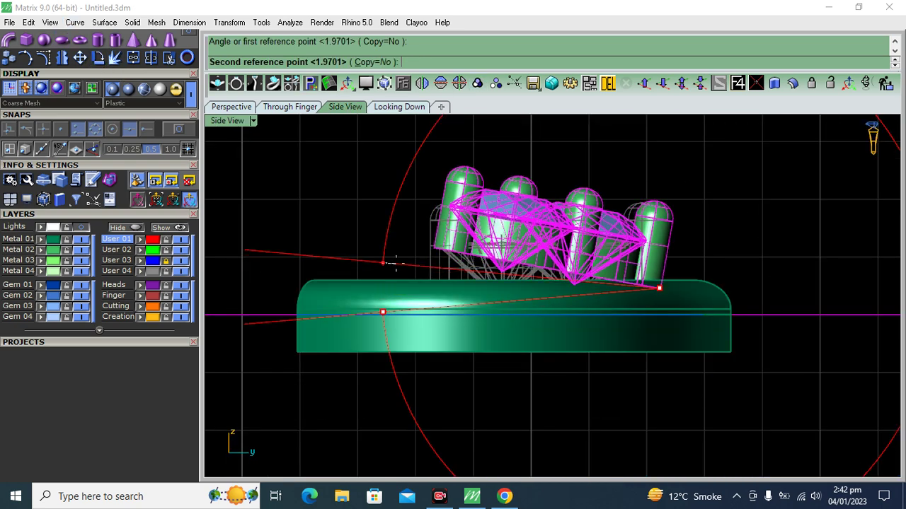
left_click(385, 267)
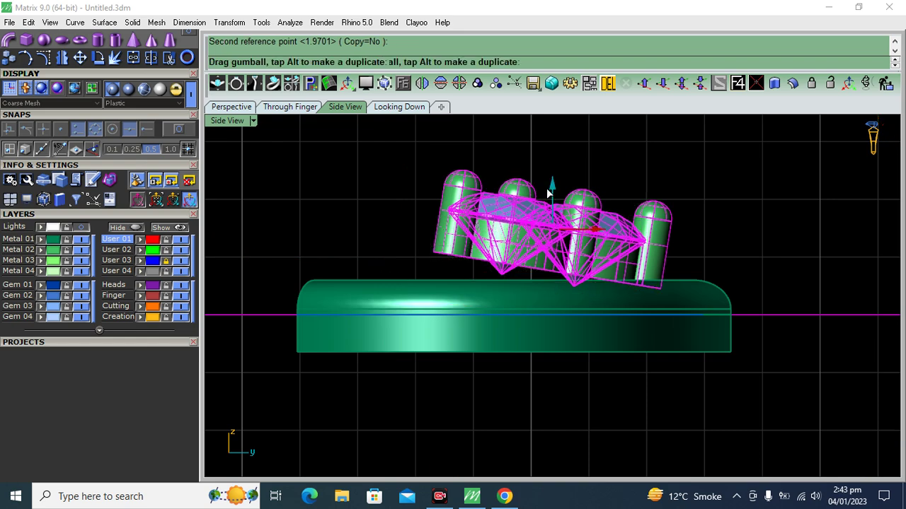
left_click_drag(549, 189, 450, 164)
Hide the Gem 03 layer, then select everything and group the whole pendant piece.
left_click(234, 107)
key("Escape")
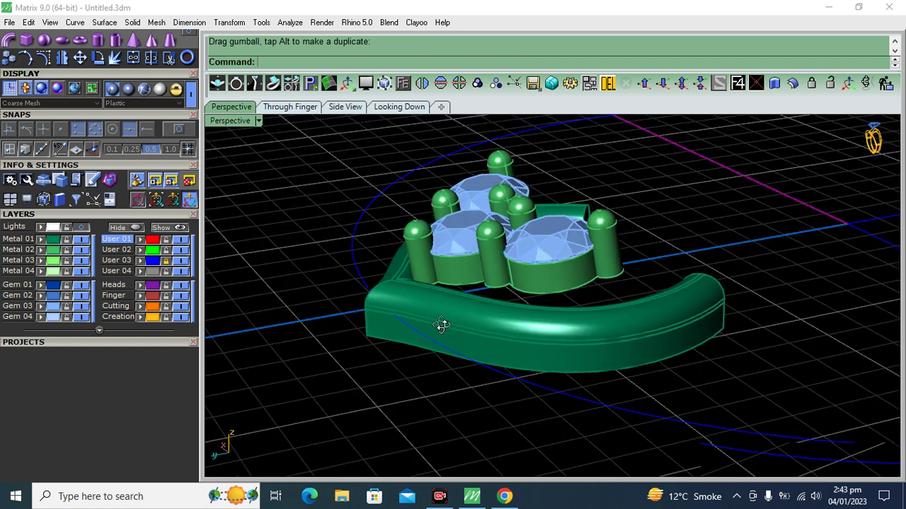
left_click(81, 307)
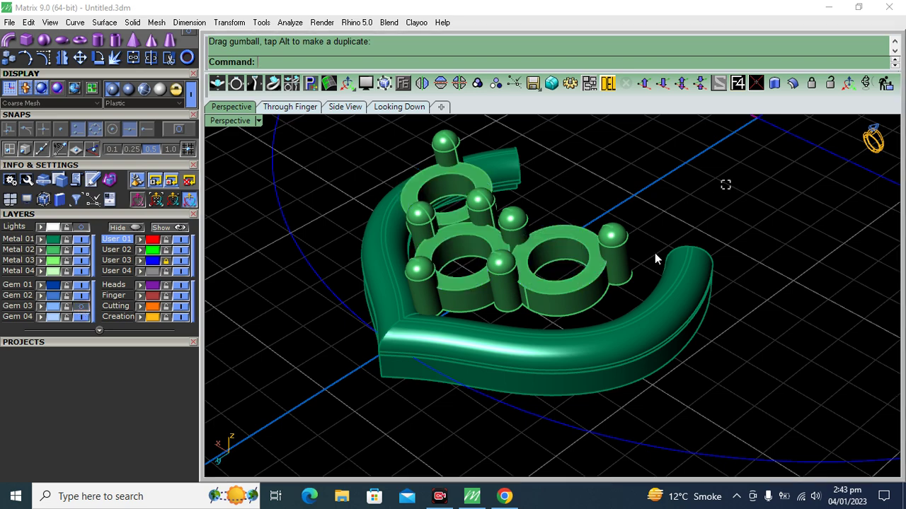
key("ctrl+a")
left_click(477, 82)
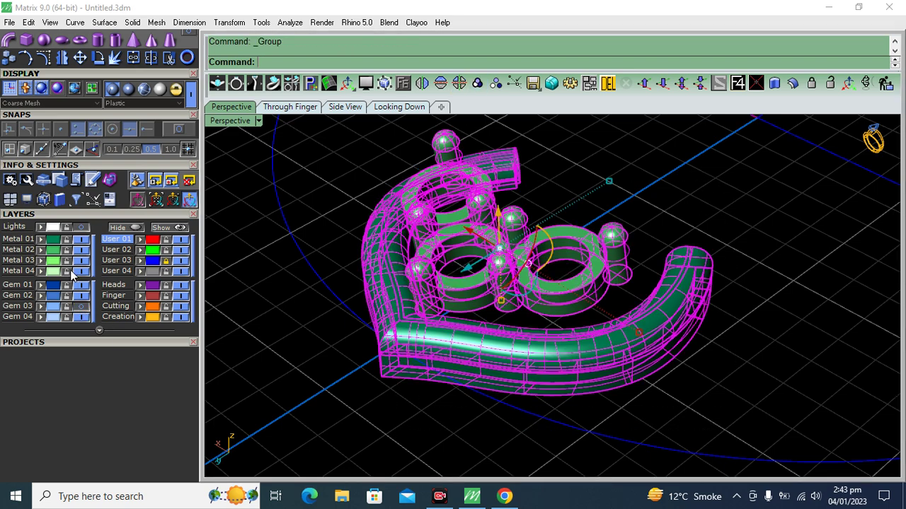
key("Escape")
Show the Gem 03 layer again, then in Side View raise the front petal piece toward the flower.
scroll(619, 289, "down", 5)
mouse_move(619, 289)
right_mouse_down("shift")
mouse_move(633, 336)
mouse_move(545, 299)
right_mouse_up("shift")
left_click(81, 307)
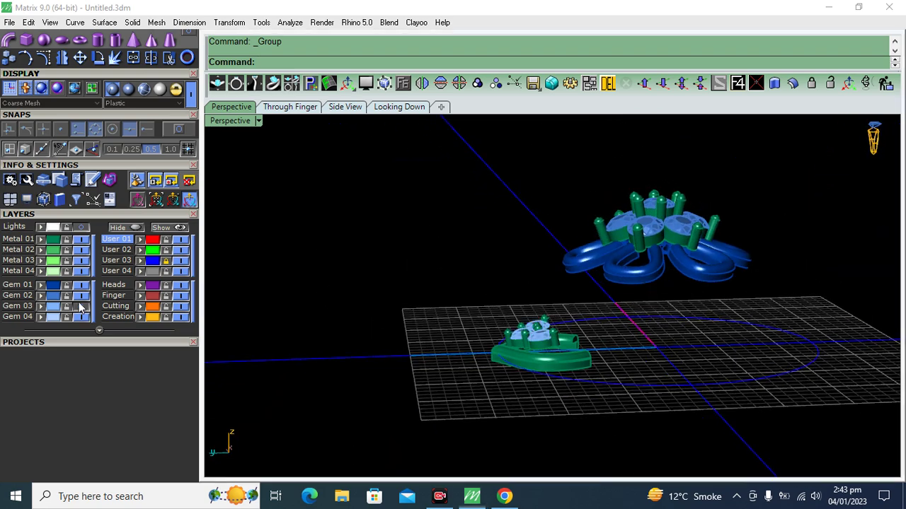
scroll(607, 283, "up", 3)
left_click(548, 354)
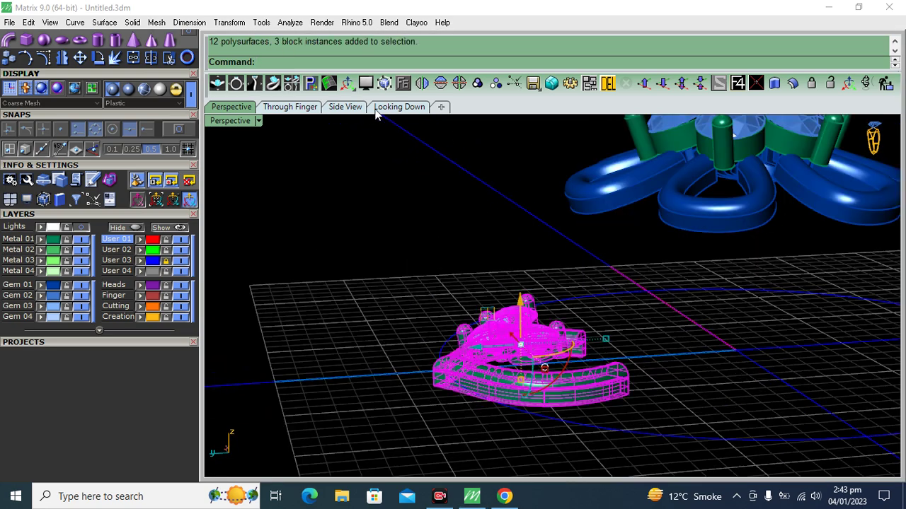
left_click(353, 107)
scroll(522, 238, "down", 5)
left_click_drag(521, 238, 536, 175)
scroll(496, 223, "up", 5)
scroll(439, 233, "up", 2)
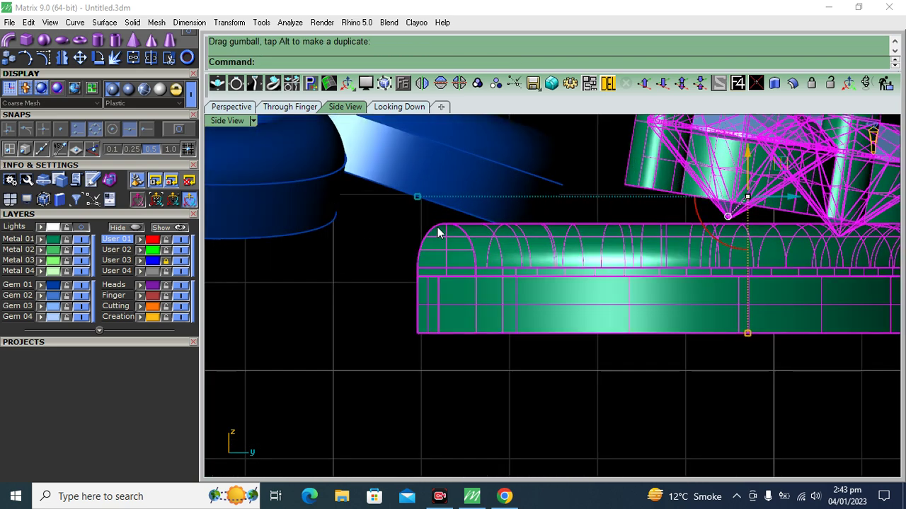
scroll(442, 209, "down", 3)
scroll(442, 209, "down", 2)
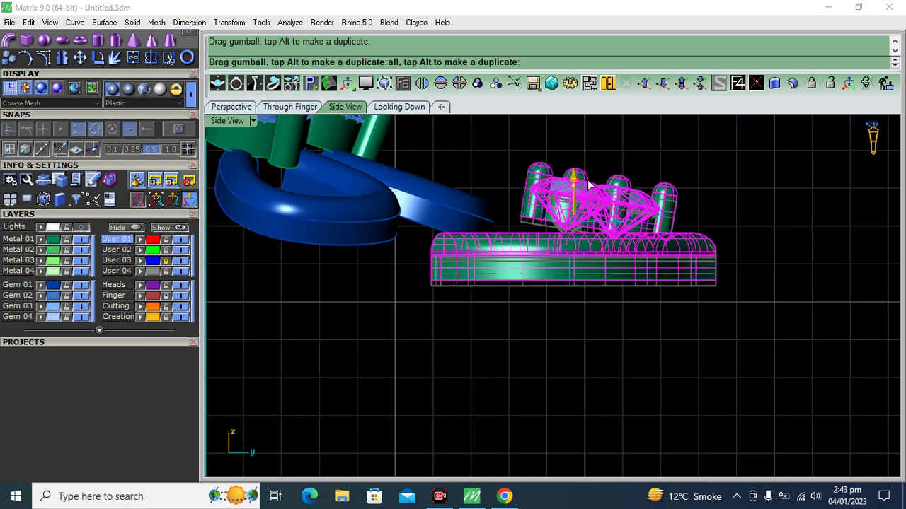
Rotate the petal frame with its heads so it tilts outward.
right_click(456, 213)
left_click(438, 232)
left_click(694, 210)
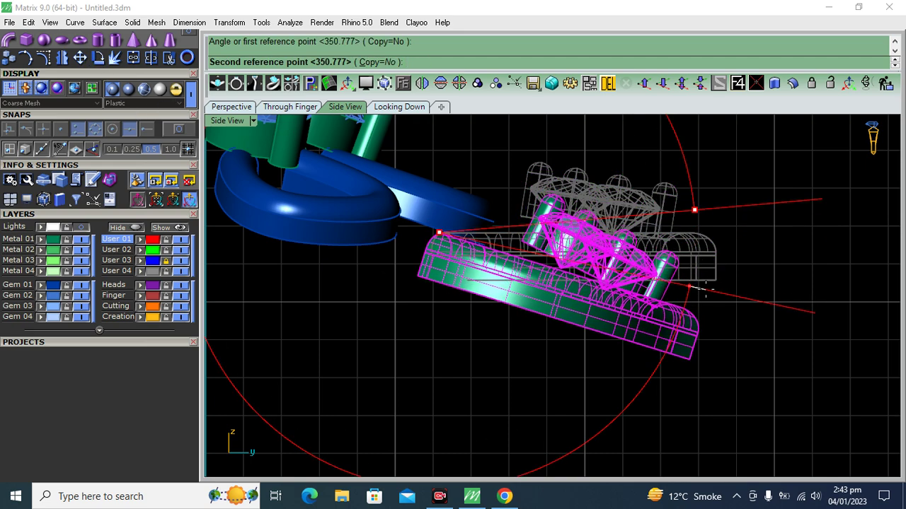
left_click(705, 291)
right_click(704, 311)
left_click(709, 330)
left_click(396, 249)
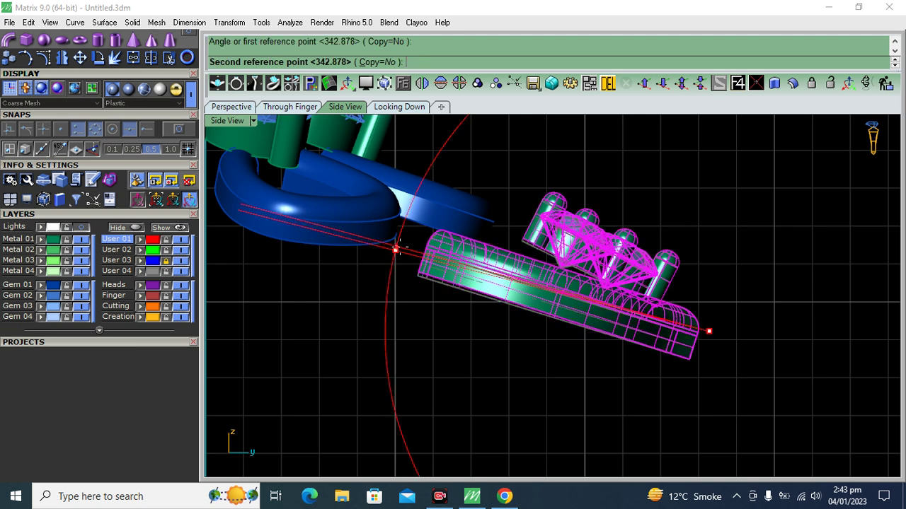
key("Escape")
Ungroup the frame from its stone heads and rotate the heads to sit along the sloping frame.
left_click_drag(675, 148, 575, 230)
left_click(493, 88)
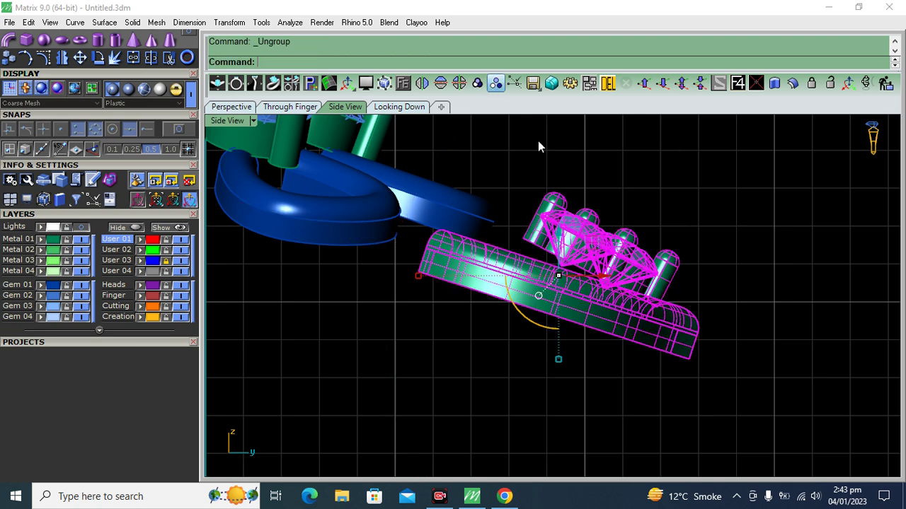
key("Return")
left_click(666, 316)
left_click(456, 164)
left_click(506, 224)
key("Return")
left_click(522, 260)
left_click(754, 293)
left_click(761, 295)
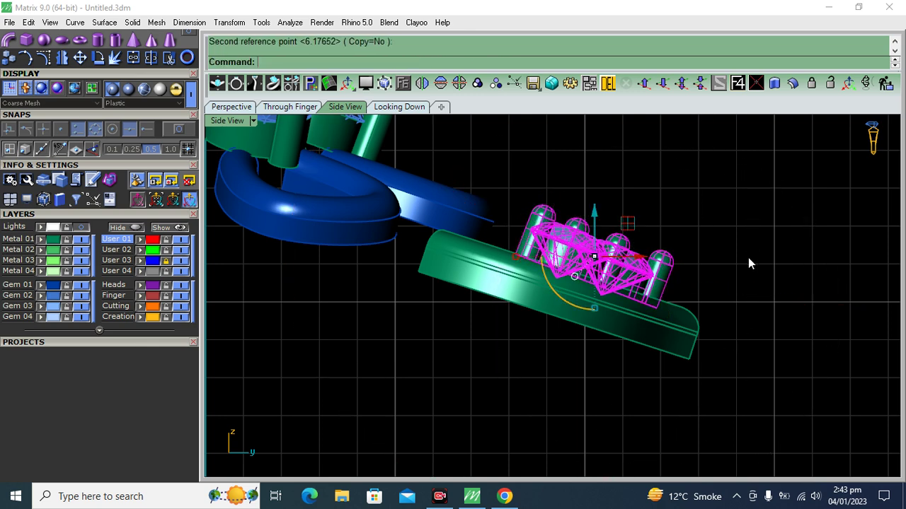
Group the green band with its stone heads and select the regrouped petal frame.
left_click_drag(746, 178, 599, 390)
left_click(477, 83)
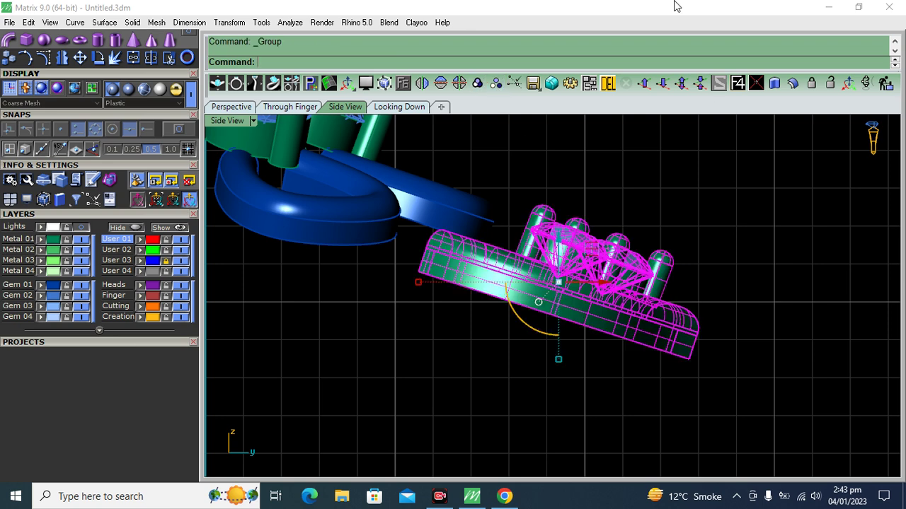
left_click(719, 258)
scroll(633, 227, "down", 3)
scroll(617, 291, "down", 1)
scroll(617, 291, "up", 3)
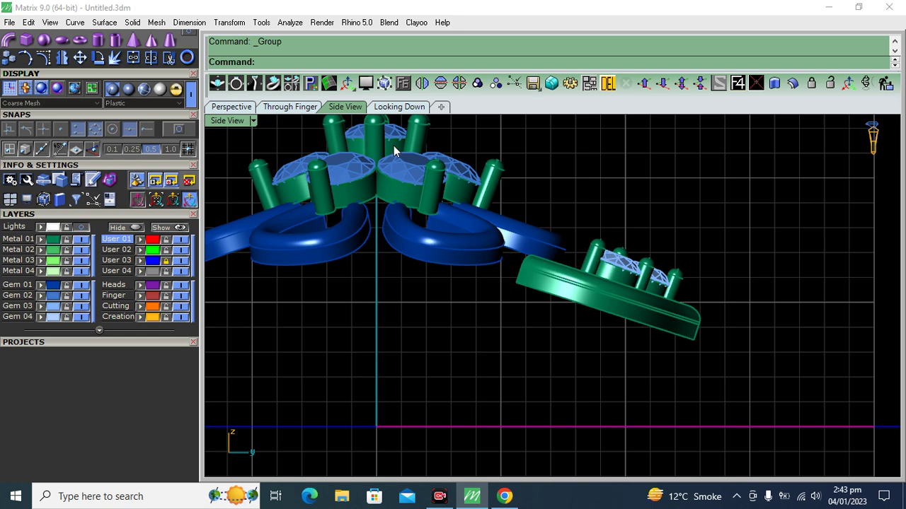
right_click_drag(394, 153, 424, 186)
left_click(641, 326)
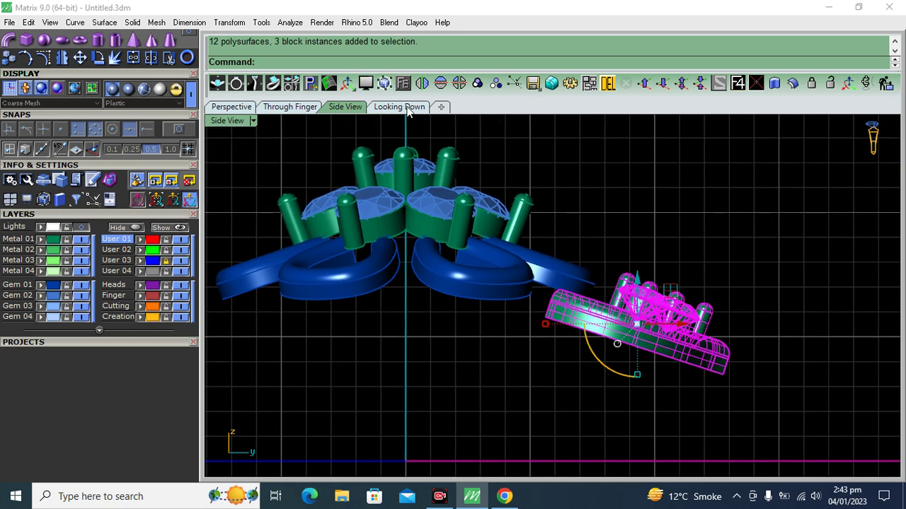
Switch to the Looking Down view and show the reference pendant image.
left_click(403, 107)
left_click(67, 227)
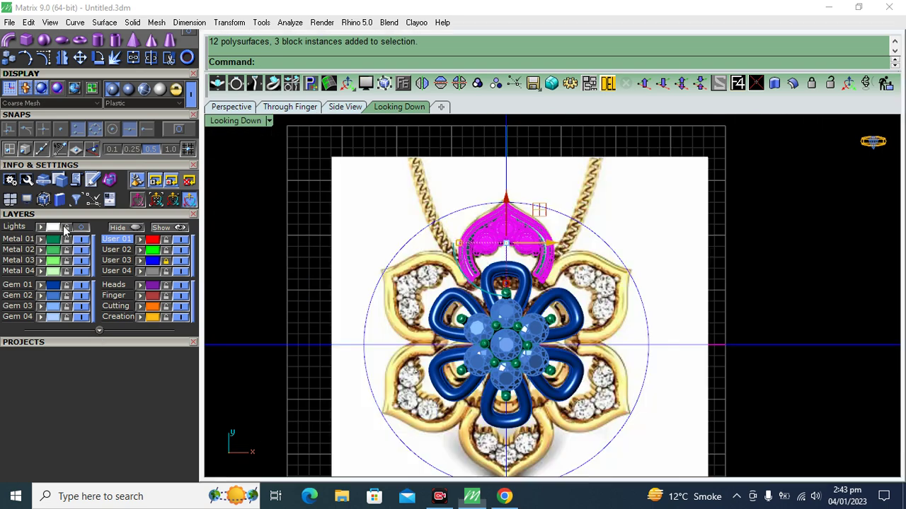
scroll(526, 202, "up", 5)
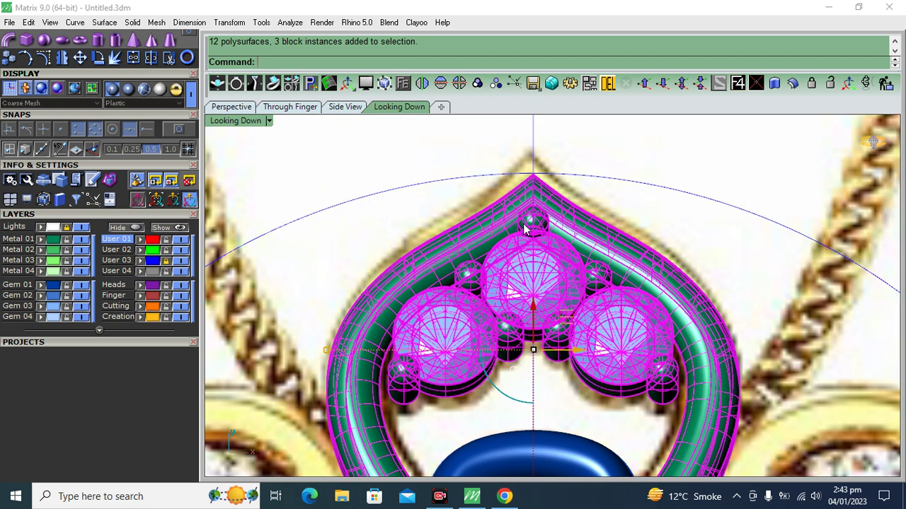
left_click(64, 216)
Polar-array the petal frame around 0,0,0 with 6 items over 360°.
left_click(43, 432)
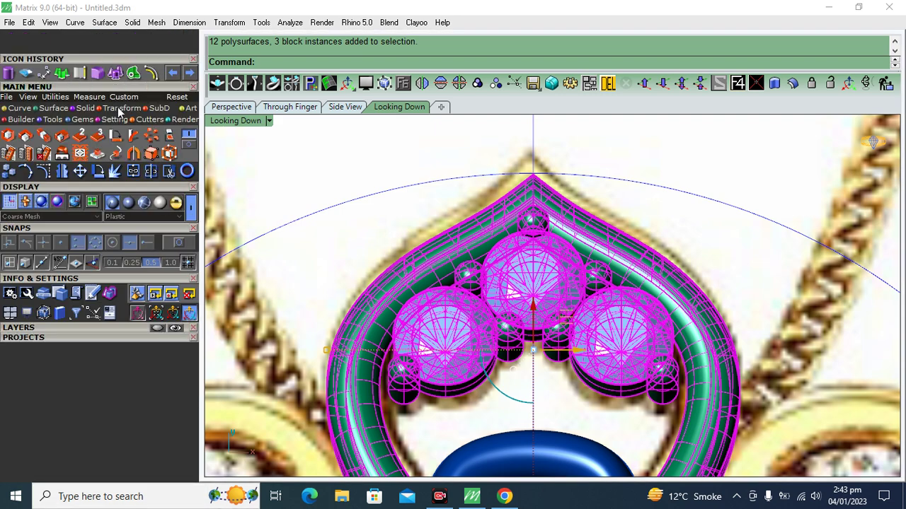
left_click(151, 135)
scroll(524, 253, "down", 5)
type("0")
key("Return")
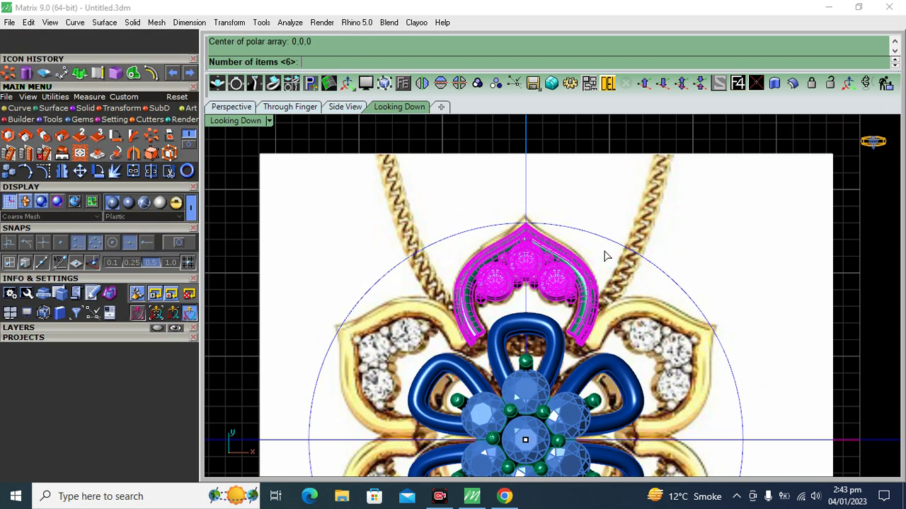
scroll(566, 227, "down", 2)
key("Return")
key("Return")
key("Return")
scroll(523, 200, "down", 2)
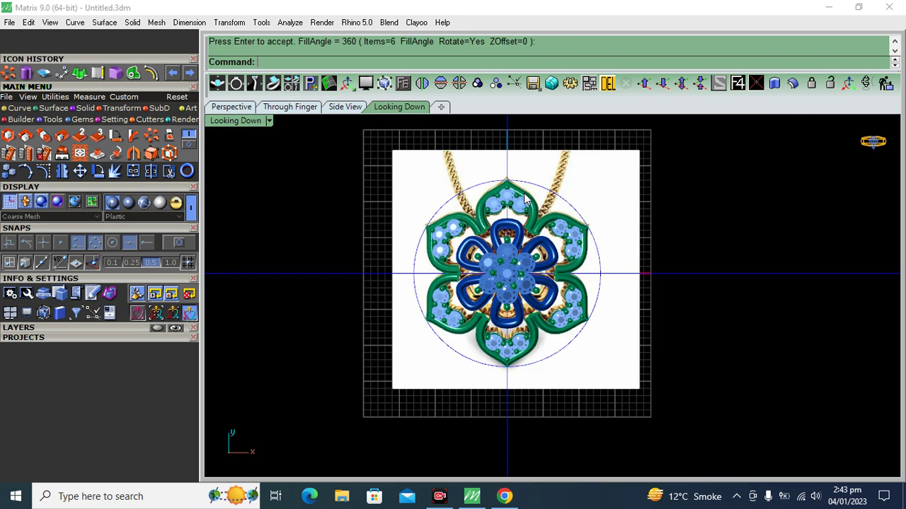
scroll(502, 298, "up", 3)
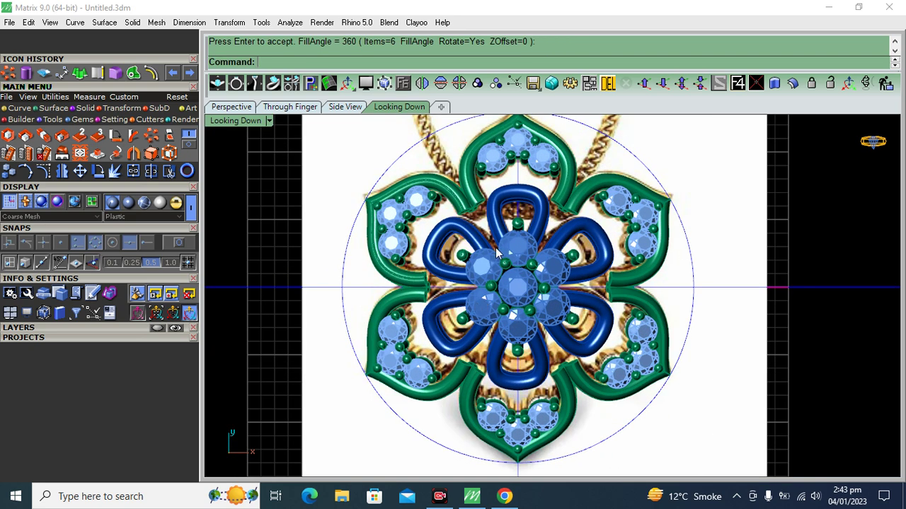
Hide the reference pendant image.
right_click_drag(518, 171, 525, 225)
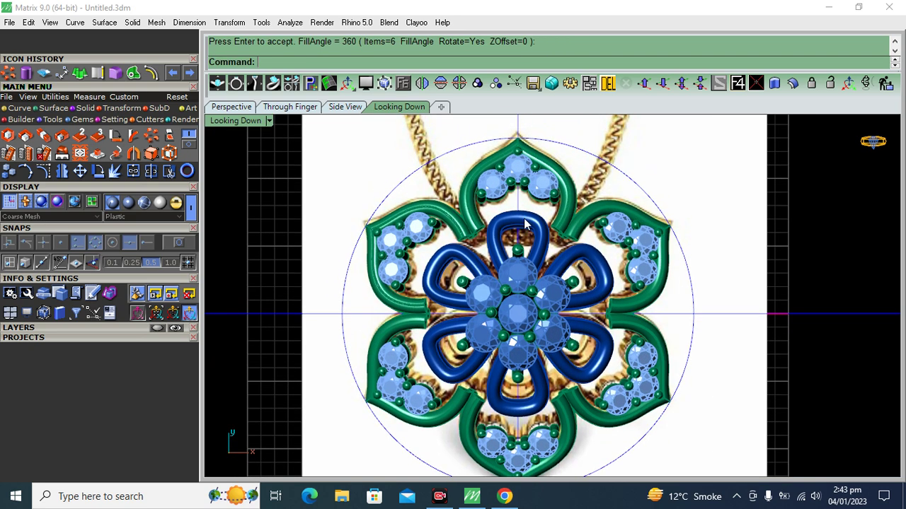
left_click(65, 330)
left_click(80, 341)
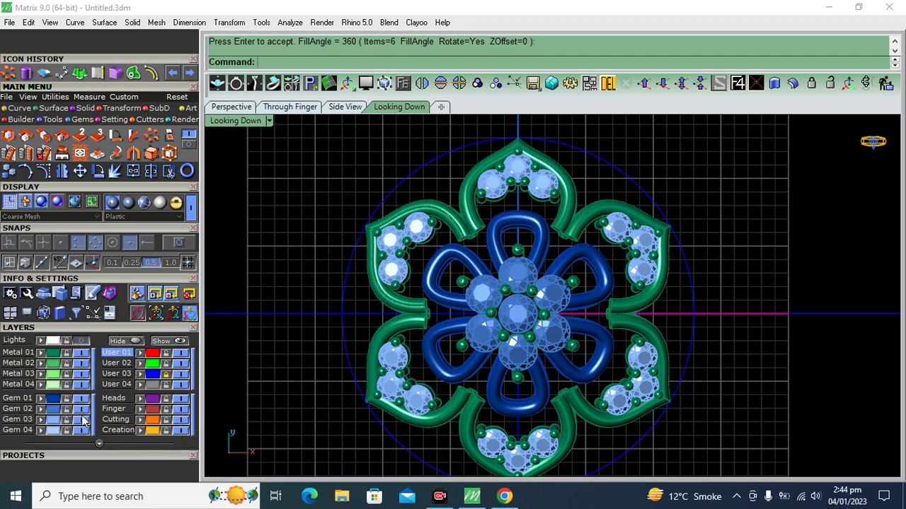
Move the six blue inner petals onto the green Metal layer.
scroll(516, 191, "up", 1)
scroll(492, 195, "down", 5)
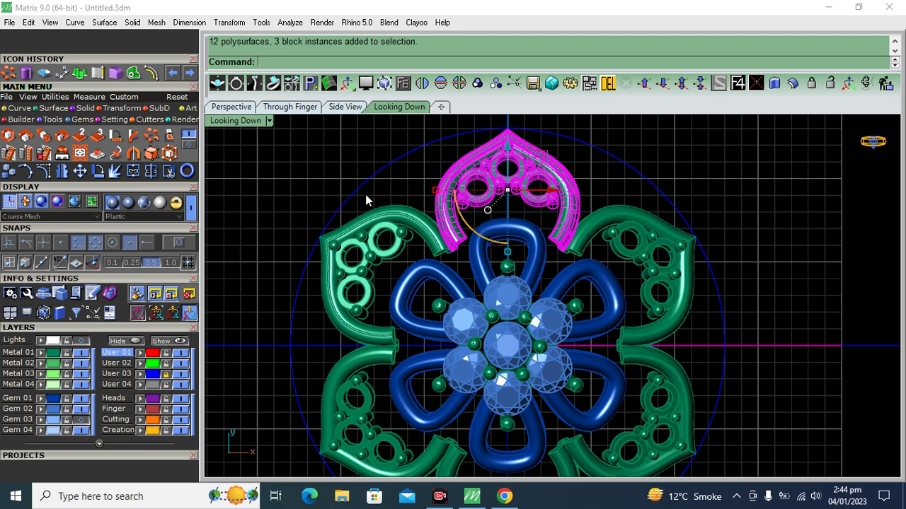
key("Escape")
left_click(57, 400)
left_click(41, 357)
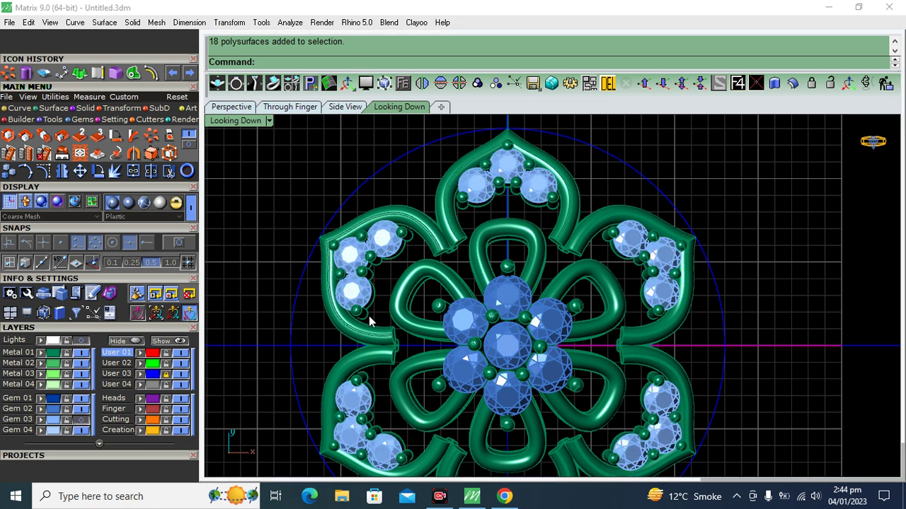
Recentre the pendant and view it in Perspective.
right_click_drag(430, 302, 457, 299)
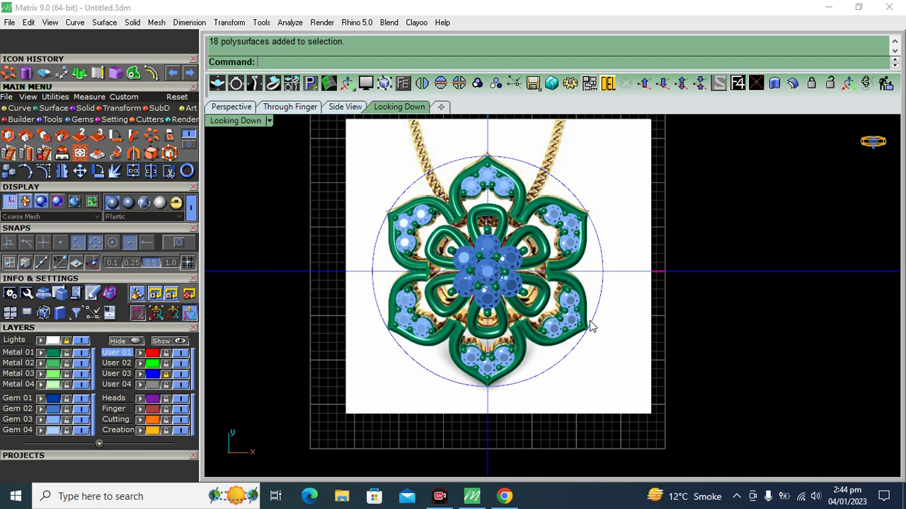
right_click_drag(563, 271, 578, 298)
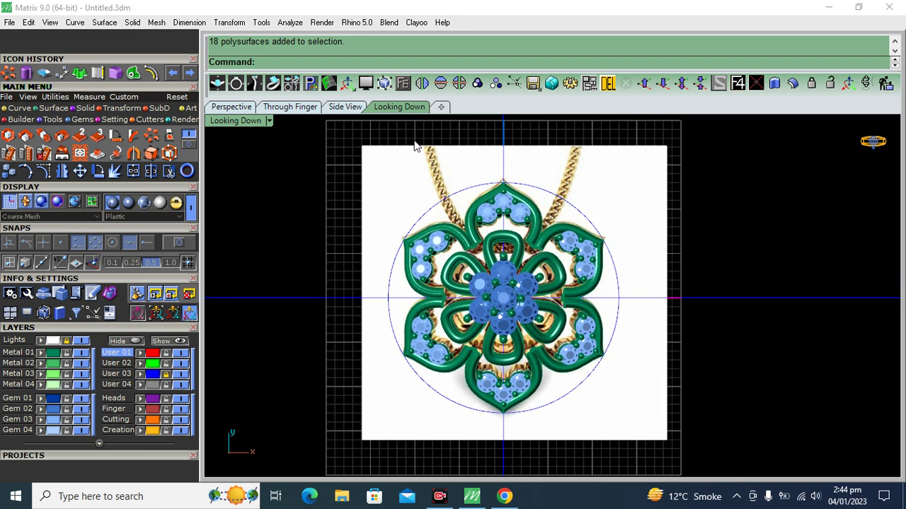
left_click(226, 109)
scroll(646, 307, "down", 5)
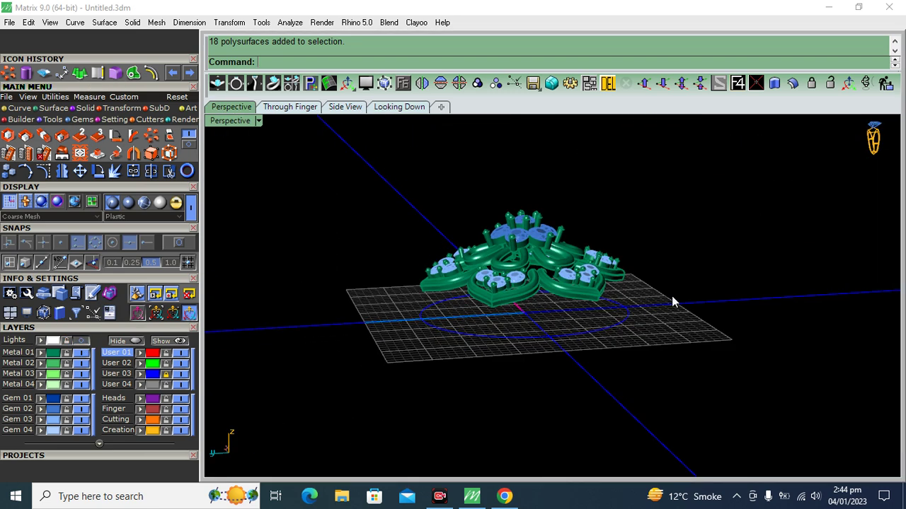
Duplicate a petal frame's outer bottom edge and project it flat onto the C-Plane.
scroll(468, 247, "up", 3)
mouse_move(468, 248)
right_mouse_down()
mouse_move(644, 255)
mouse_move(633, 279)
right_mouse_up()
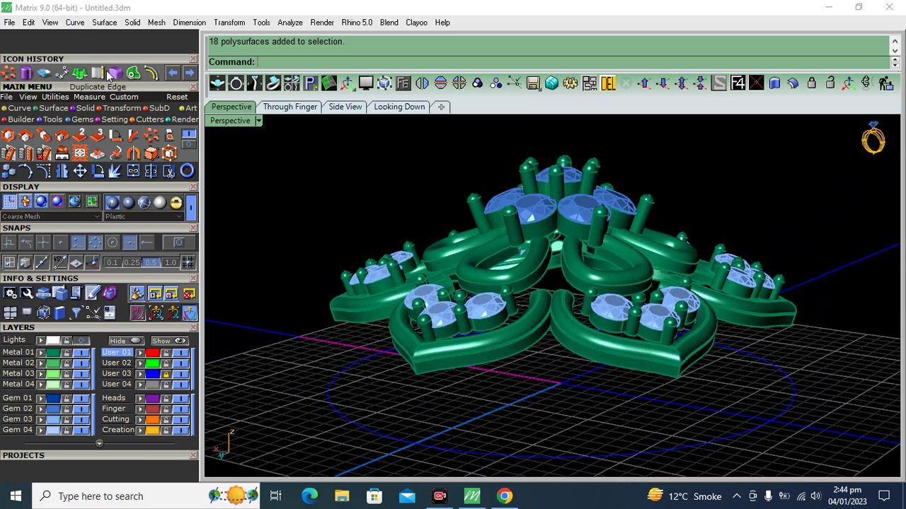
left_click(142, 125)
scroll(472, 356, "up", 3)
left_click(467, 385)
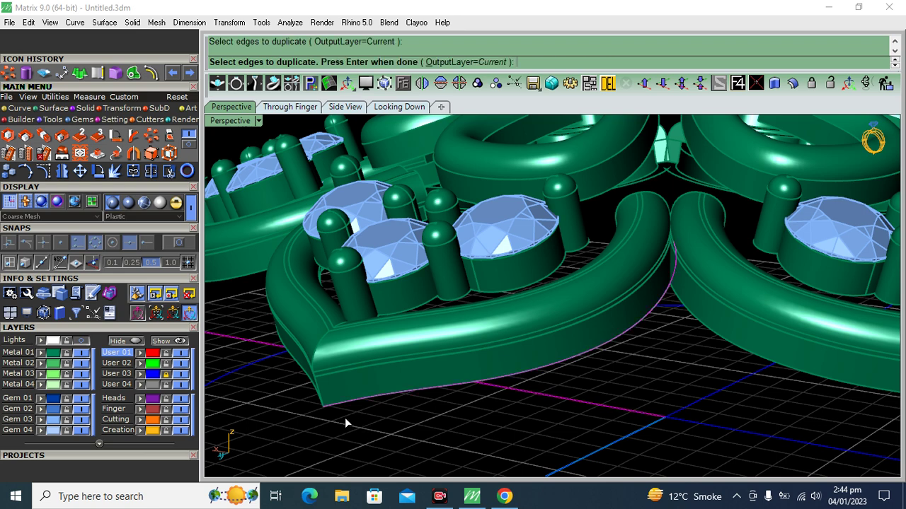
scroll(439, 360, "down", 2)
right_click_drag(520, 305, 585, 347)
key("Return")
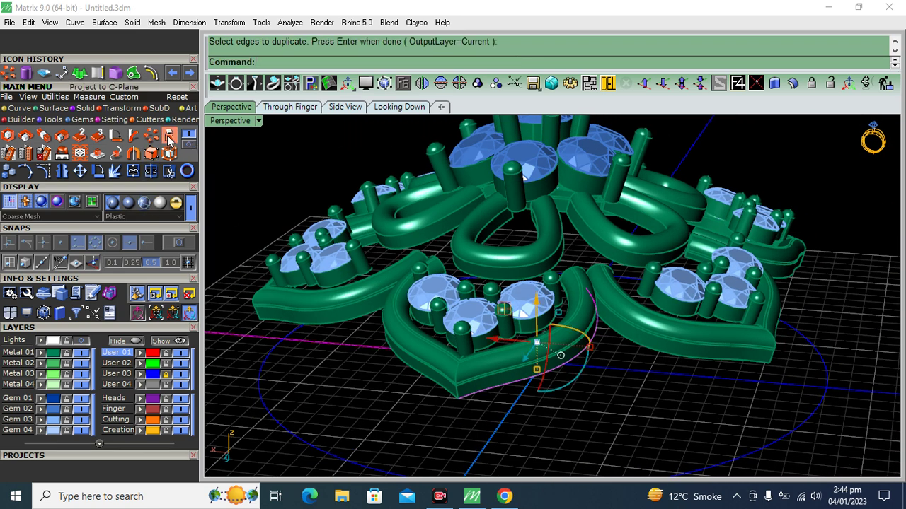
left_click(169, 139)
left_click(365, 62)
Mirror the curve, join the halves, and polar-array it 6 times around 0,0,0.
right_click_drag(453, 269, 585, 338)
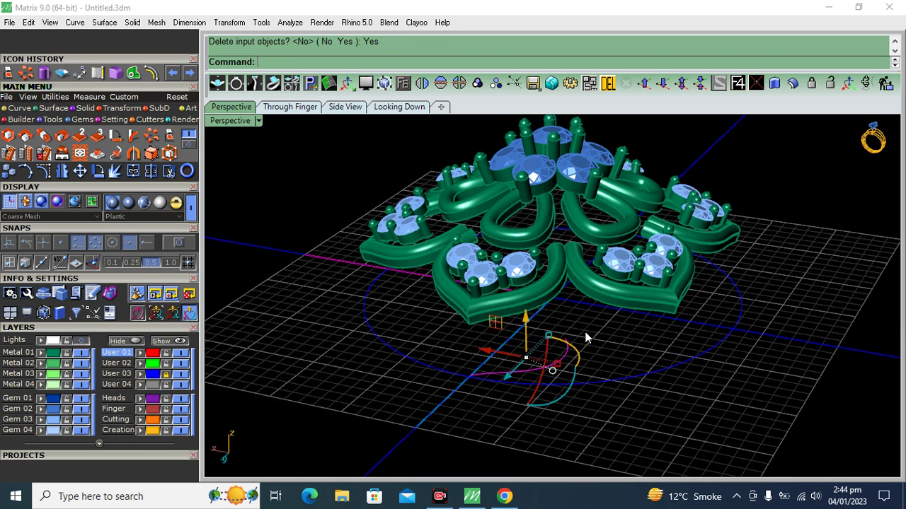
left_click(422, 83)
scroll(488, 339, "up", 3)
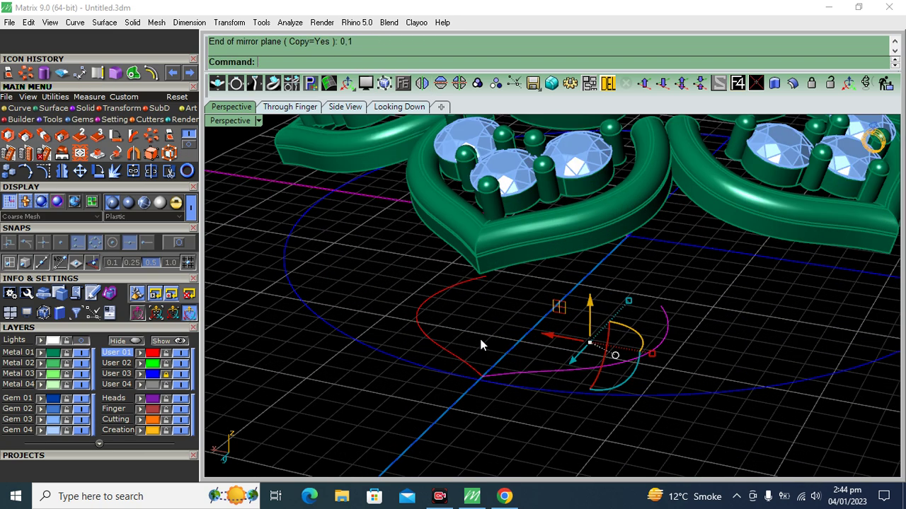
left_click(133, 171)
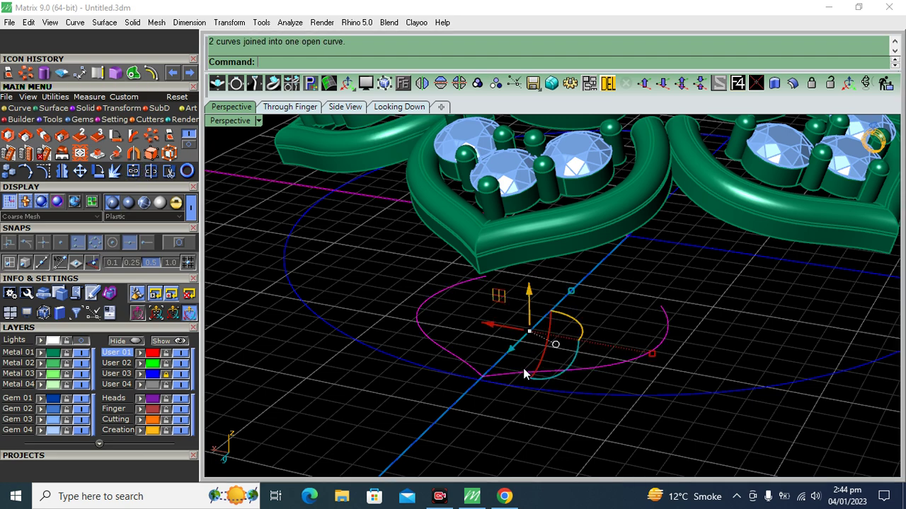
left_click(152, 150)
type("0")
key("Return")
key("Return")
key("Return")
scroll(651, 354, "down", 5)
scroll(651, 347, "down", 3)
left_click(20, 108)
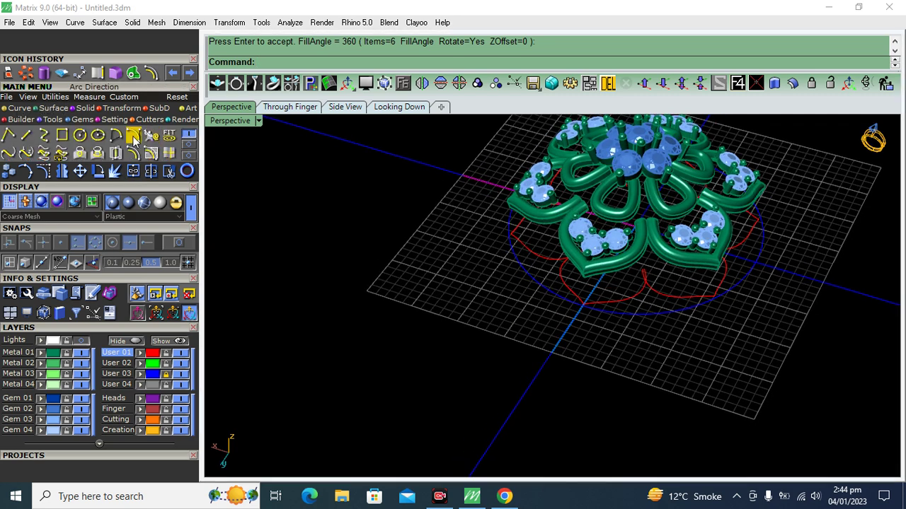
With Near snap on, draw a short arc bridging two adjacent petal curves.
left_click(133, 139)
scroll(627, 374, "up", 2)
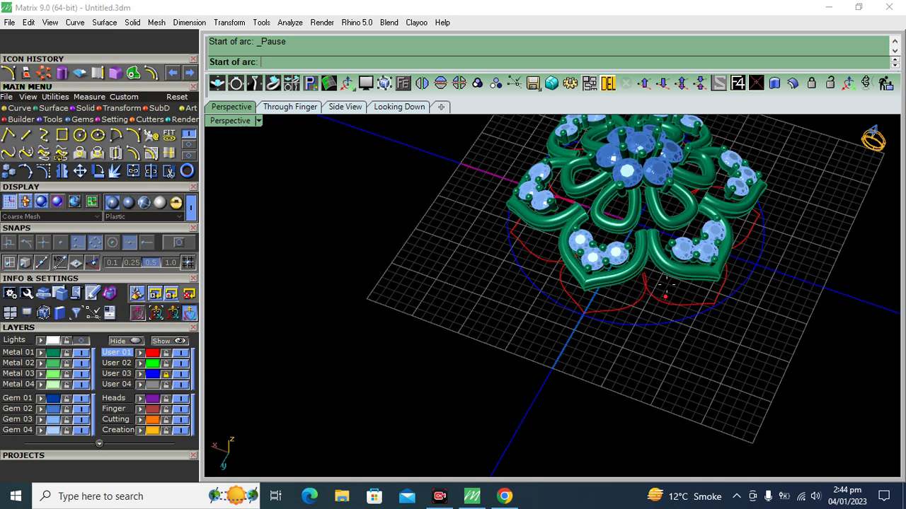
scroll(601, 338, "up", 5)
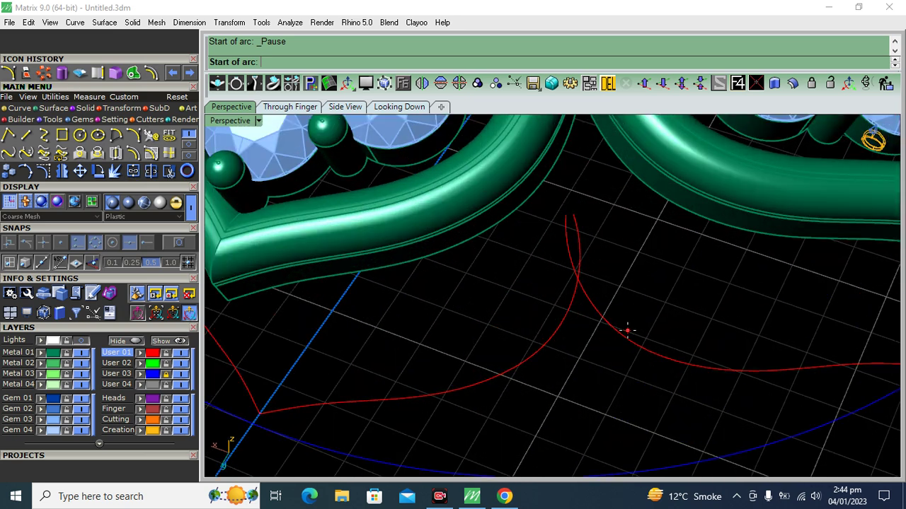
left_click(176, 243)
left_click(556, 332)
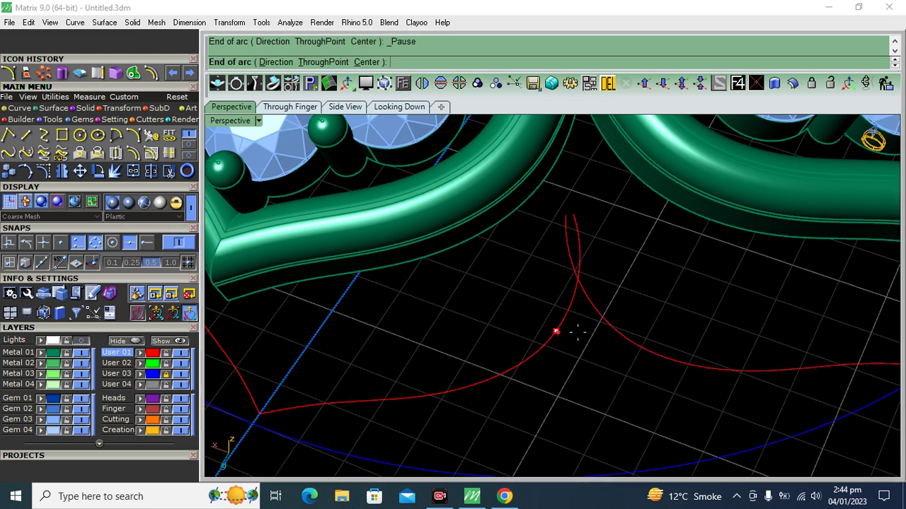
scroll(559, 330, "up", 2)
left_click(626, 325)
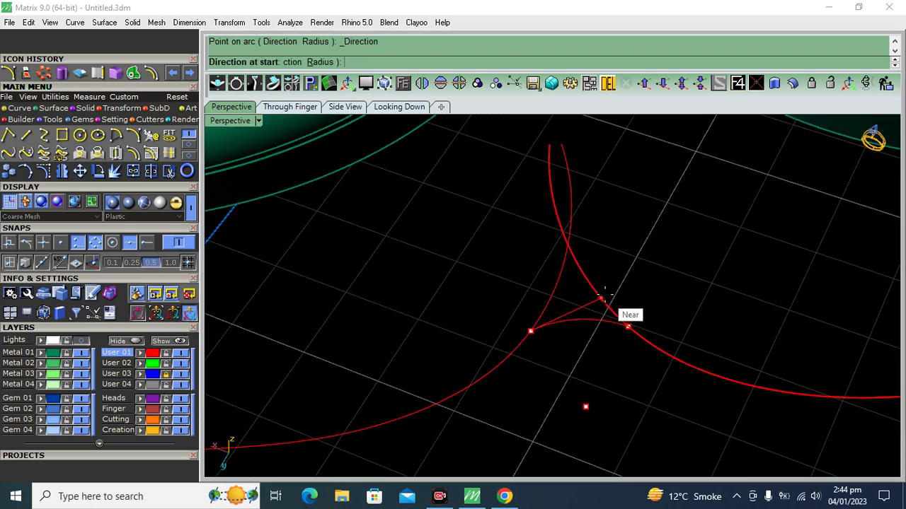
left_click(567, 320)
scroll(572, 332, "up", 1)
Polar-array the connecting arc around the origin, 6 items over 360°.
left_click(574, 333)
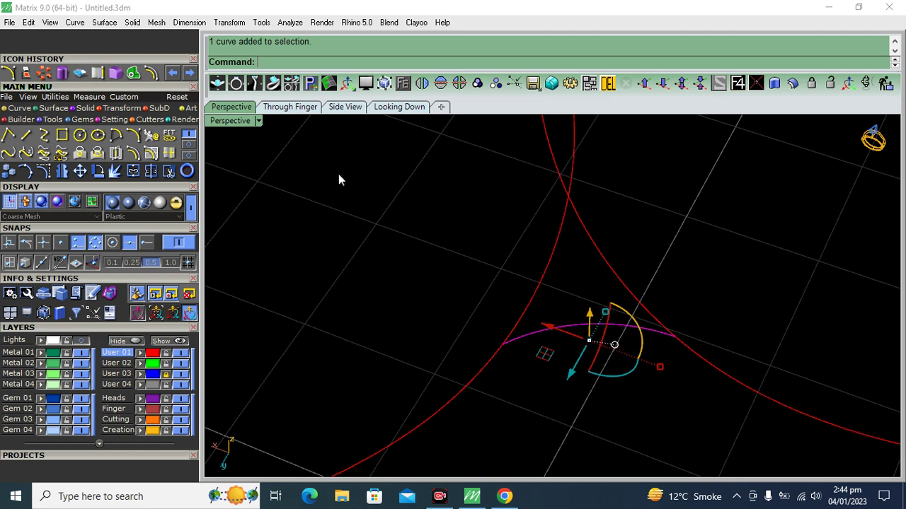
left_click(44, 73)
left_click(502, 247)
scroll(462, 261, "down", 5)
key("Return")
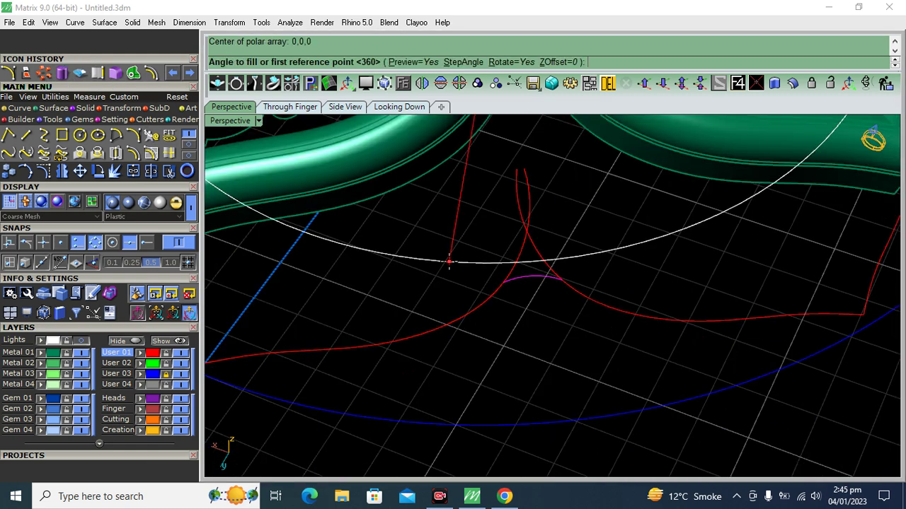
key("Return")
scroll(453, 273, "down", 3)
key("Return")
right_click_drag(505, 369, 493, 313)
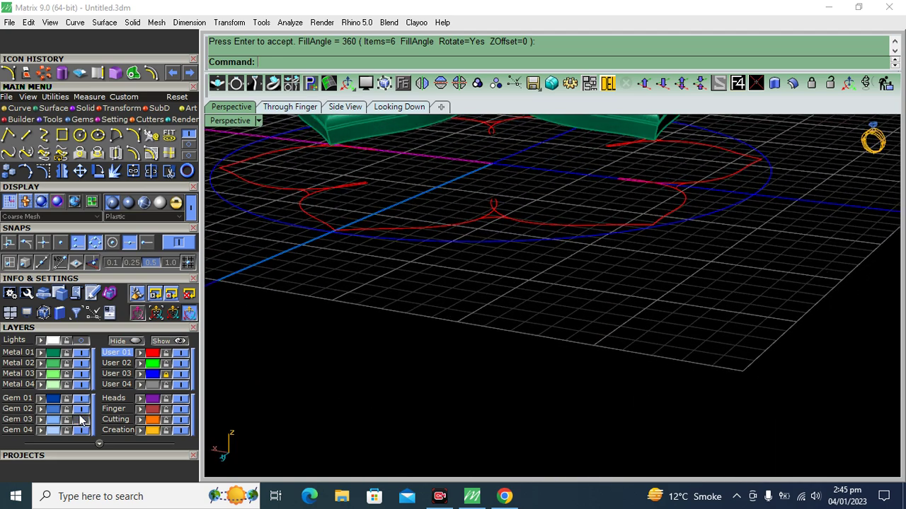
Hide Metal 01, select all 12 curves from above, and trim the left and right overlapping tails.
left_click(83, 353)
left_click(396, 107)
left_click_drag(586, 161, 301, 376)
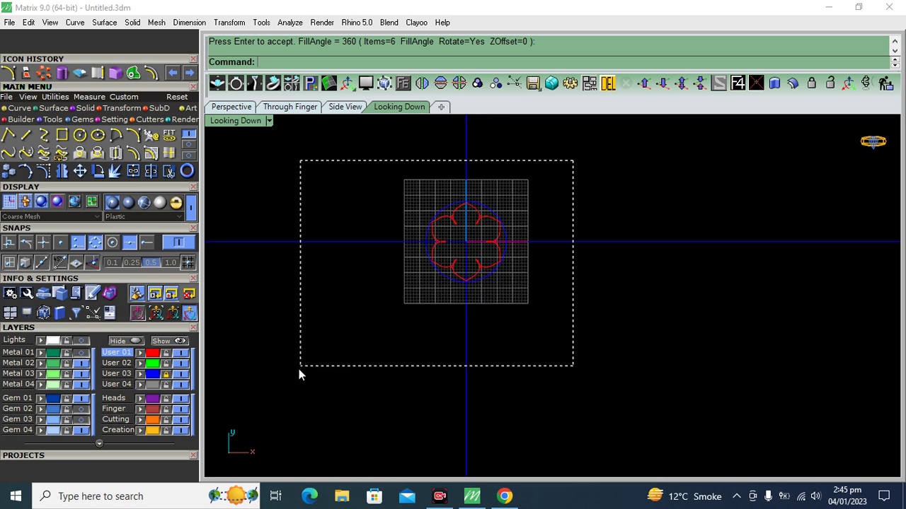
left_click(168, 171)
scroll(446, 202, "up", 5)
scroll(447, 233, "up", 4)
left_click_drag(446, 232, 446, 234)
left_click_drag(736, 265, 644, 215)
scroll(457, 300, "down", 3)
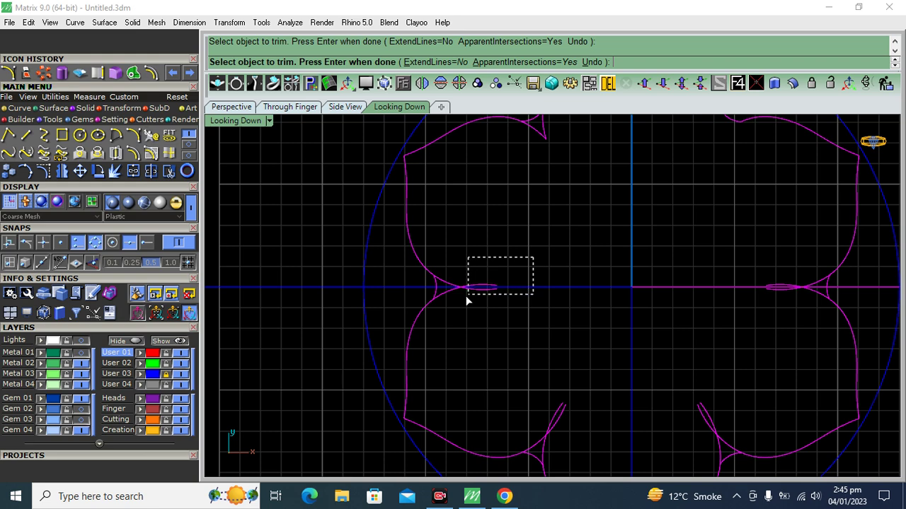
Trim the remaining lower-left and right tails, then join everything into one closed flower outline.
key("ctrl+F2")
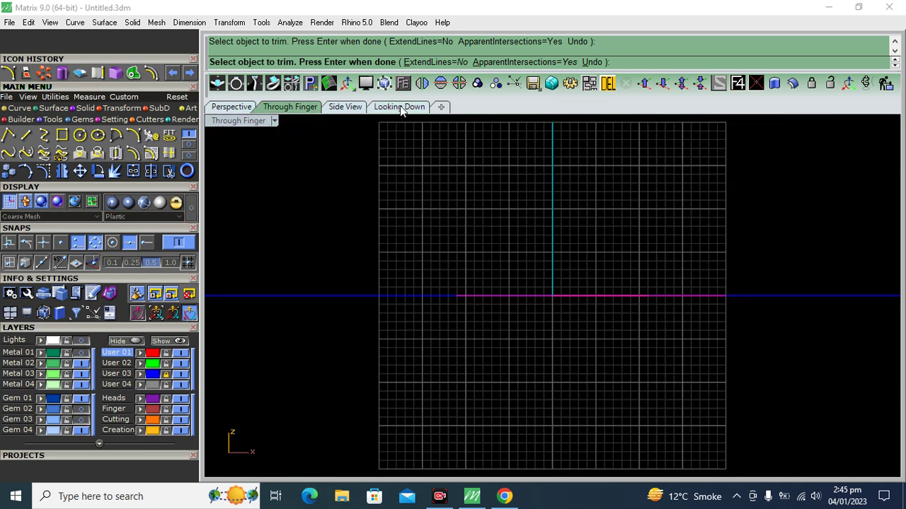
left_click(400, 107)
scroll(546, 304, "up", 2)
scroll(548, 310, "up", 2)
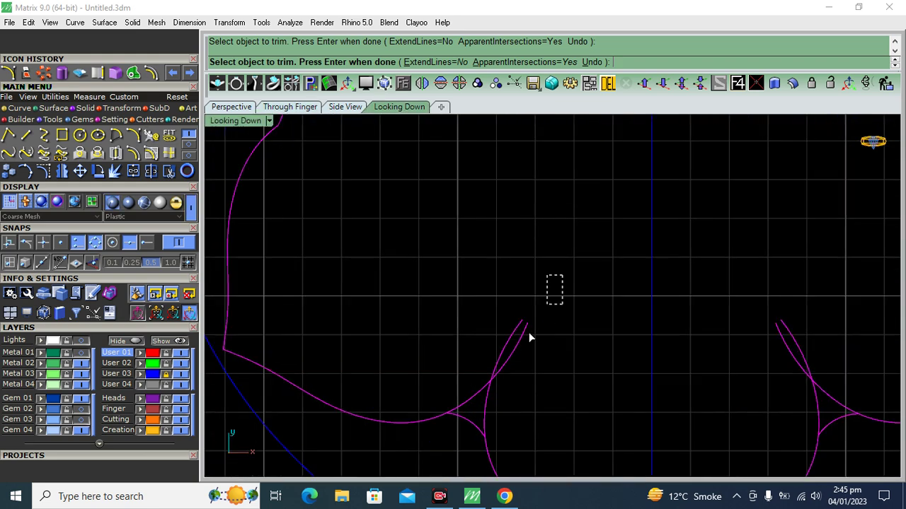
left_click(487, 407)
left_click(814, 352)
scroll(627, 374, "down", 3)
scroll(751, 261, "up", 3)
scroll(651, 315, "down", 2)
scroll(635, 290, "down", 2)
key("Return")
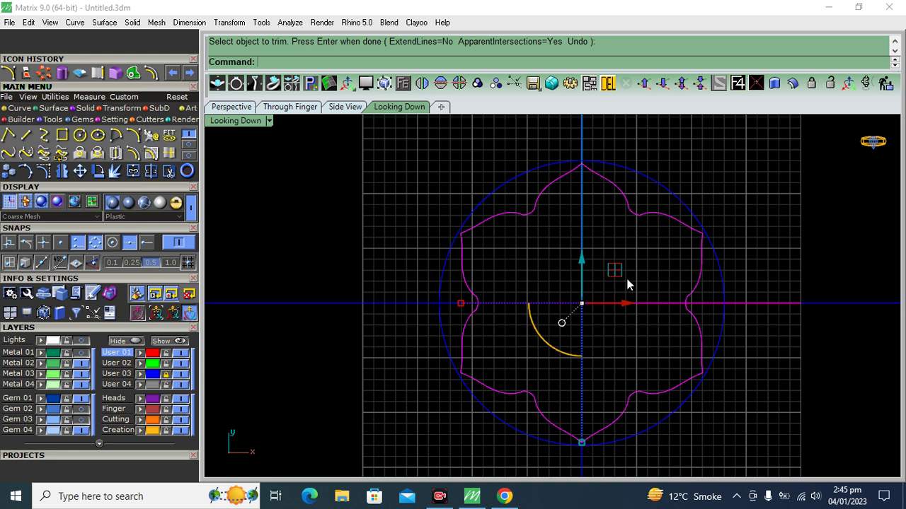
left_click(133, 170)
left_click(536, 214)
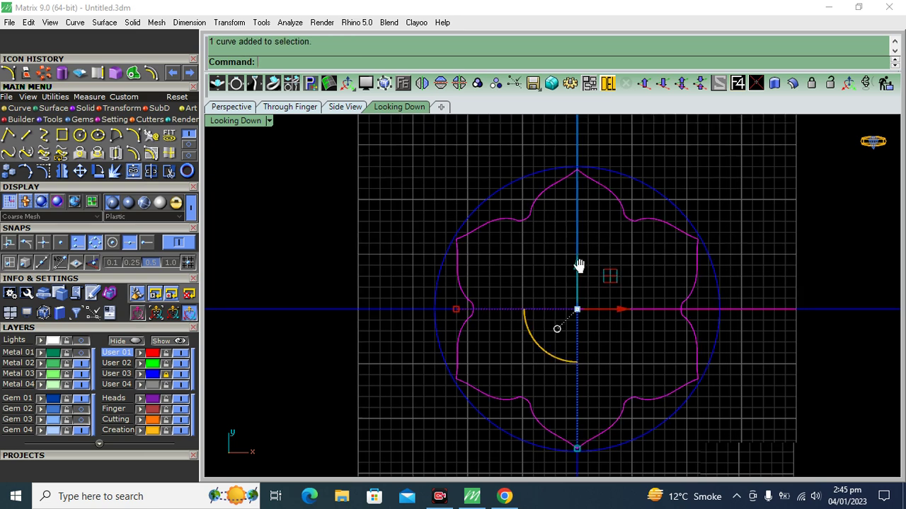
Offset the closed flower outline 0.6 toward the inside.
left_click(8, 72)
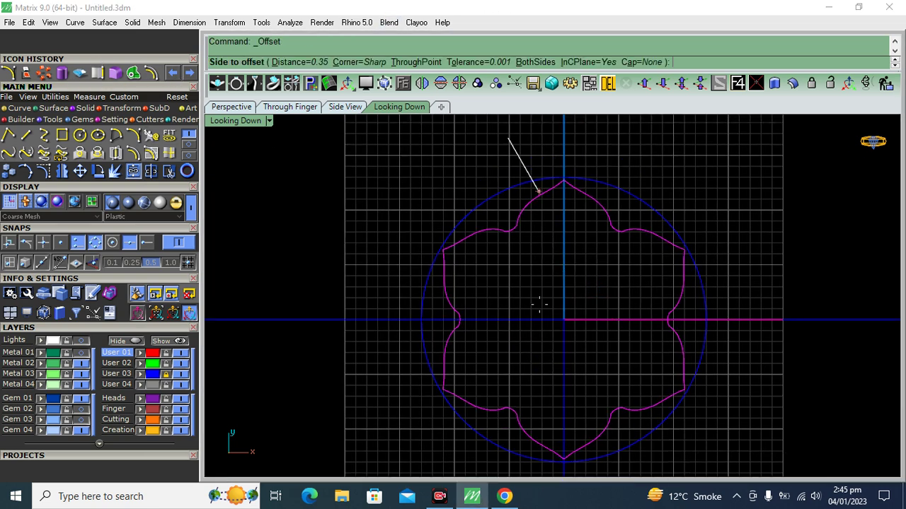
scroll(520, 244, "up", 2)
scroll(517, 251, "up", 2)
scroll(527, 269, "up", 2)
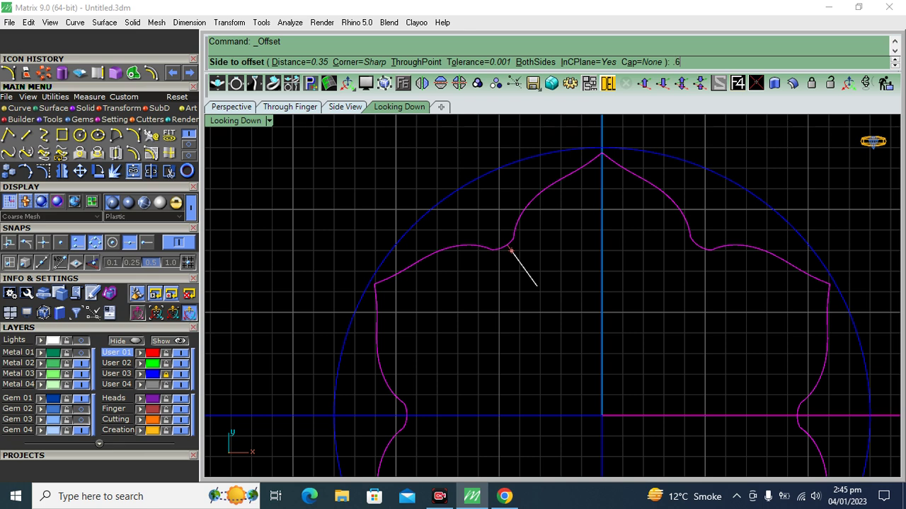
key("Return")
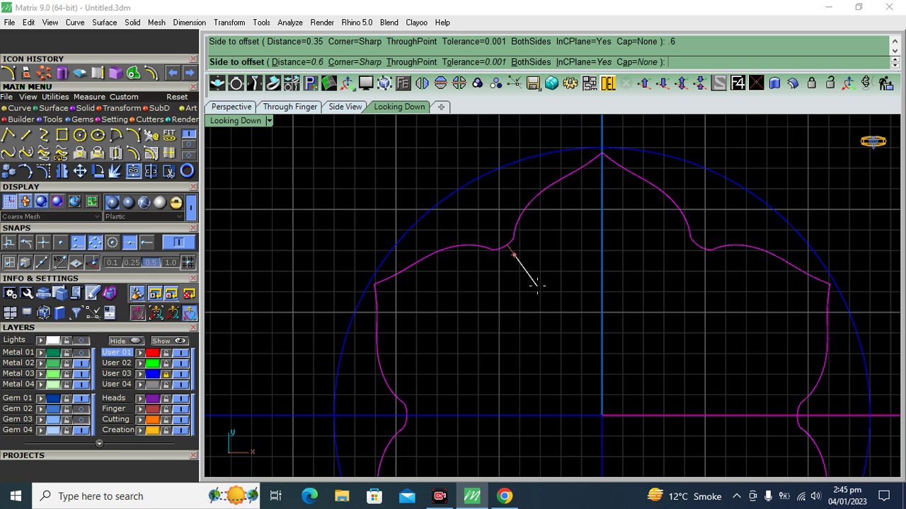
left_click(540, 301)
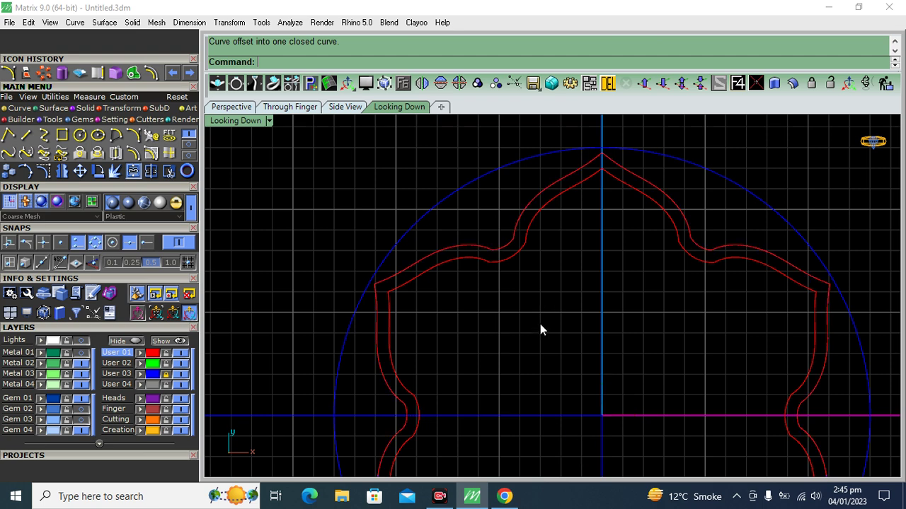
left_click(56, 108)
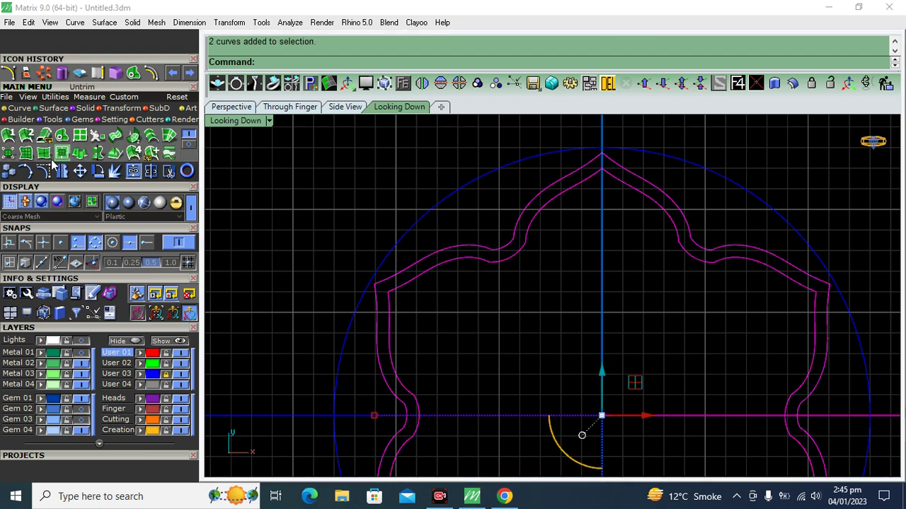
Patch a surface from both flower outlines and trim away the inner patch, leaving a band.
left_click(25, 153)
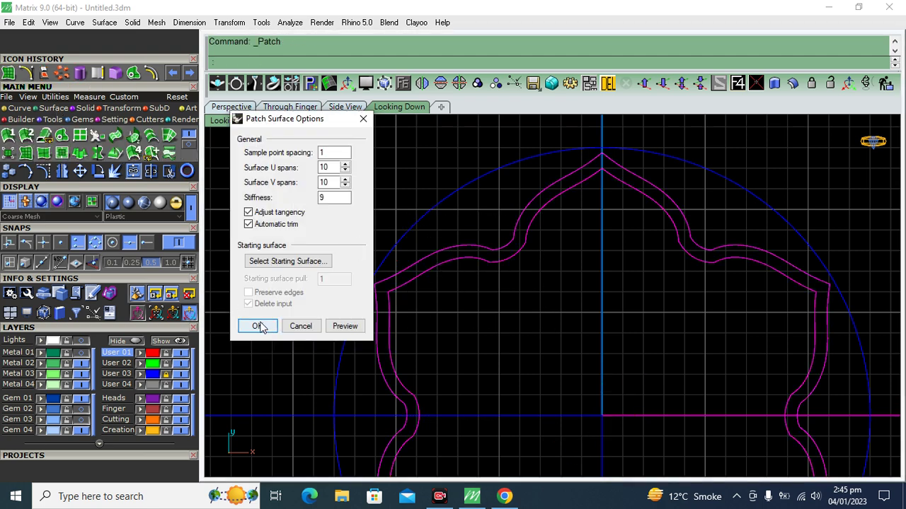
left_click(257, 323)
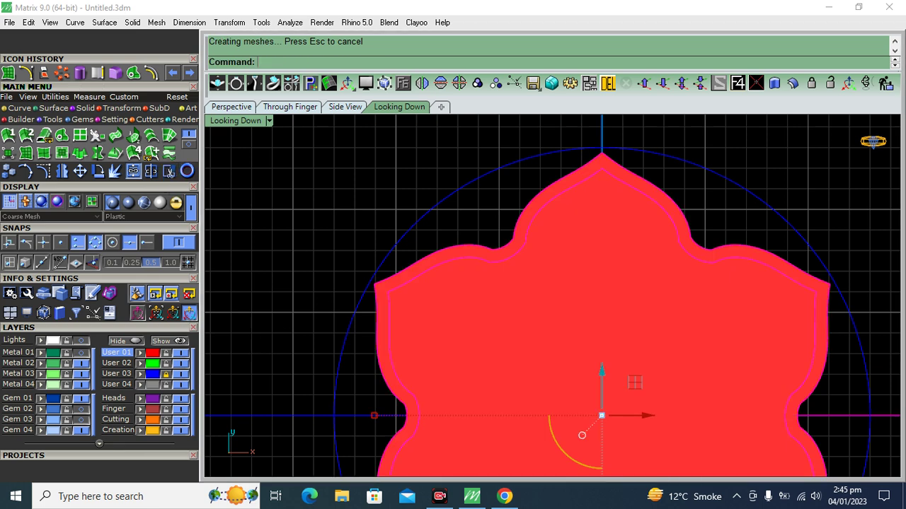
left_click(169, 171)
left_click(521, 350)
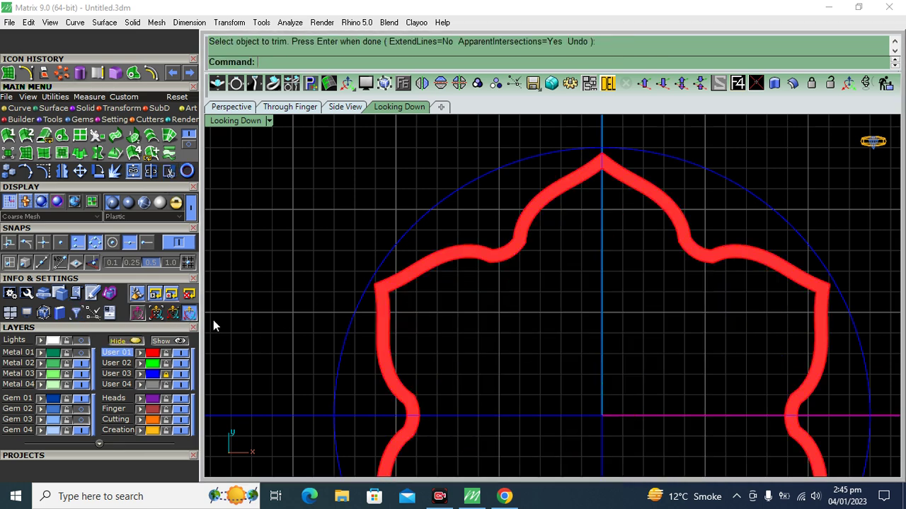
Thicken the band into a 0.65 solid back plate and show the reference picture again.
left_click(232, 107)
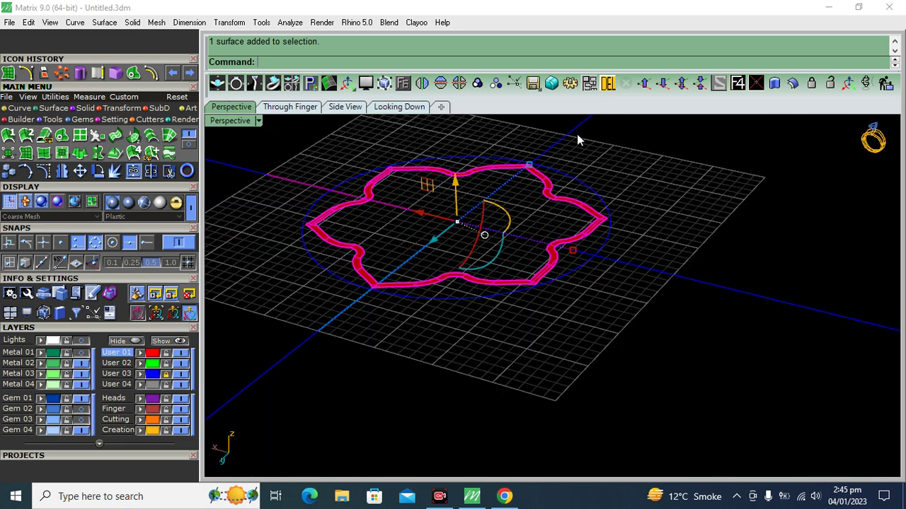
left_click(792, 83)
scroll(647, 302, "down", 1)
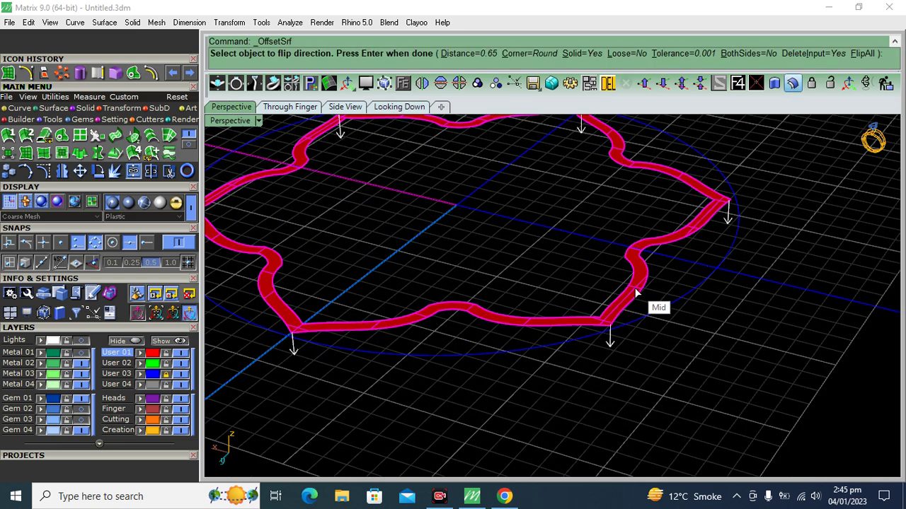
scroll(679, 318, "up", 3)
key("Return")
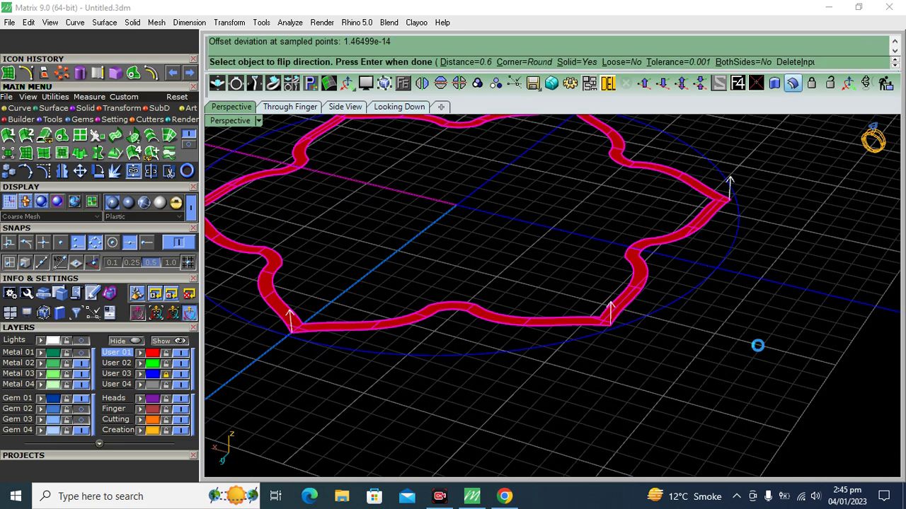
left_click(79, 366)
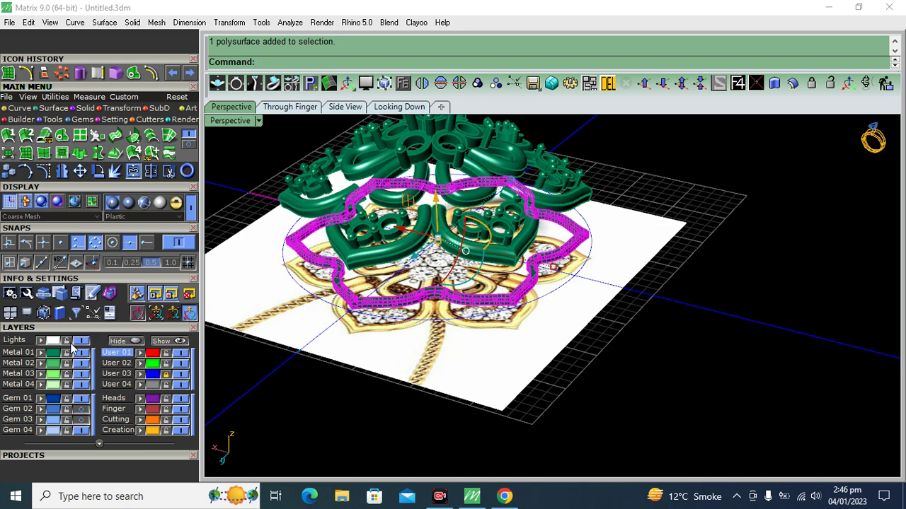
In the side view, raise the back plate toward the petal frames, then deselect and return to perspective.
left_click(337, 107)
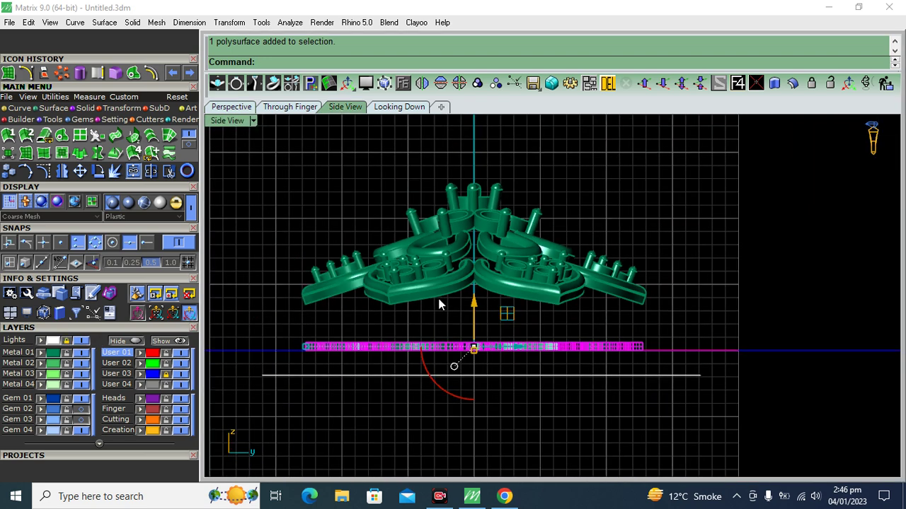
left_click_drag(486, 332, 498, 282)
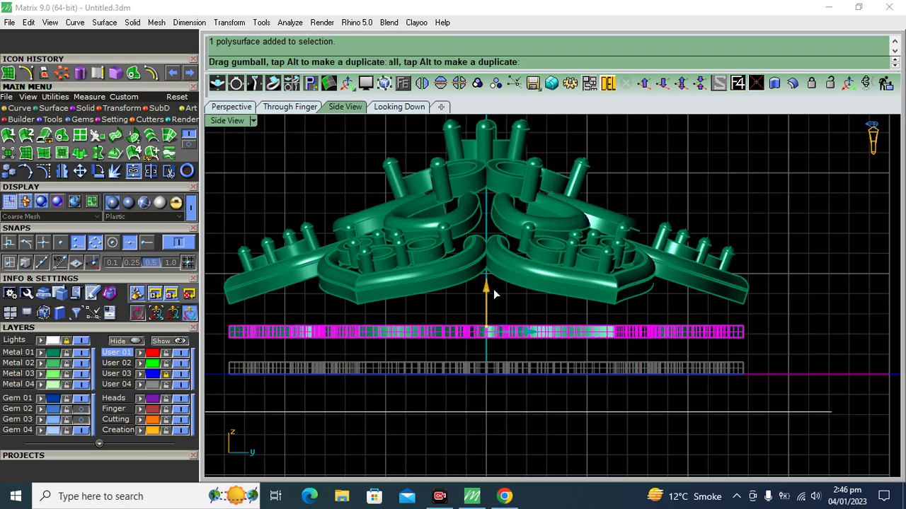
left_click_drag(498, 279, 503, 272)
scroll(472, 286, "up", 3)
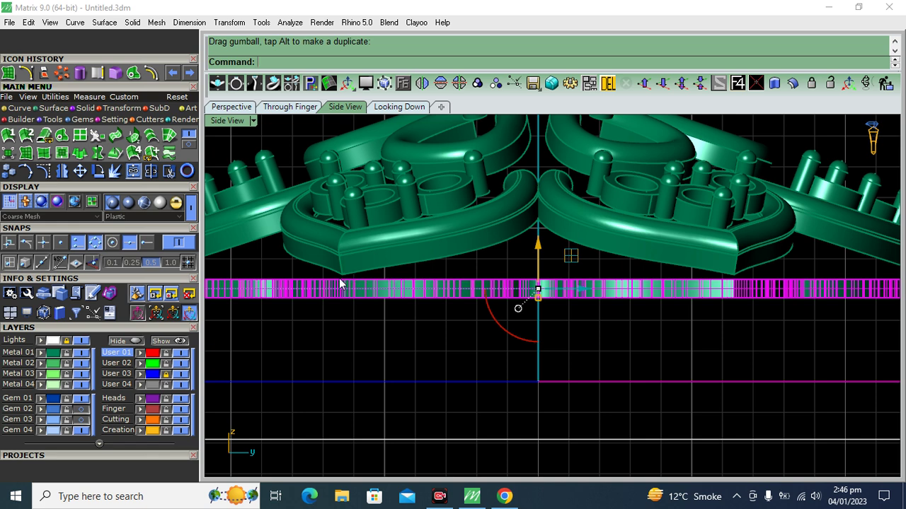
left_click_drag(540, 267, 504, 272)
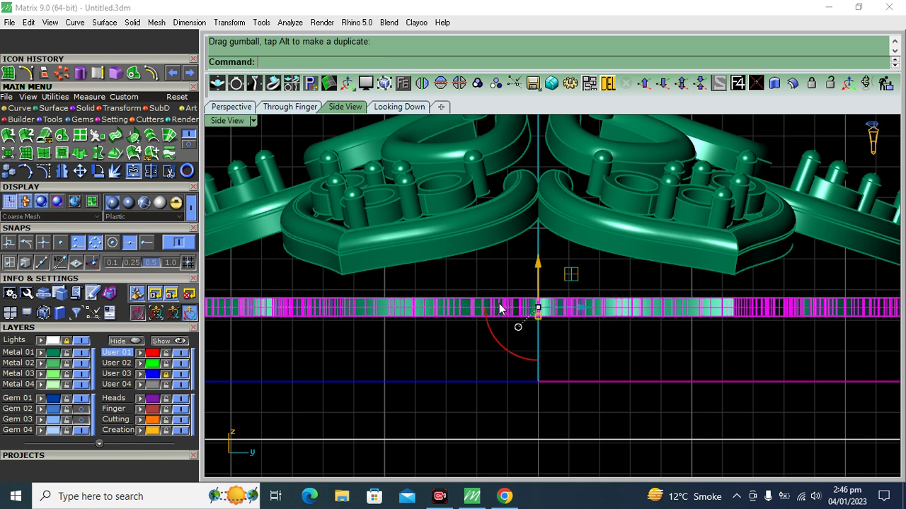
key("ctrl+z")
left_click(434, 348)
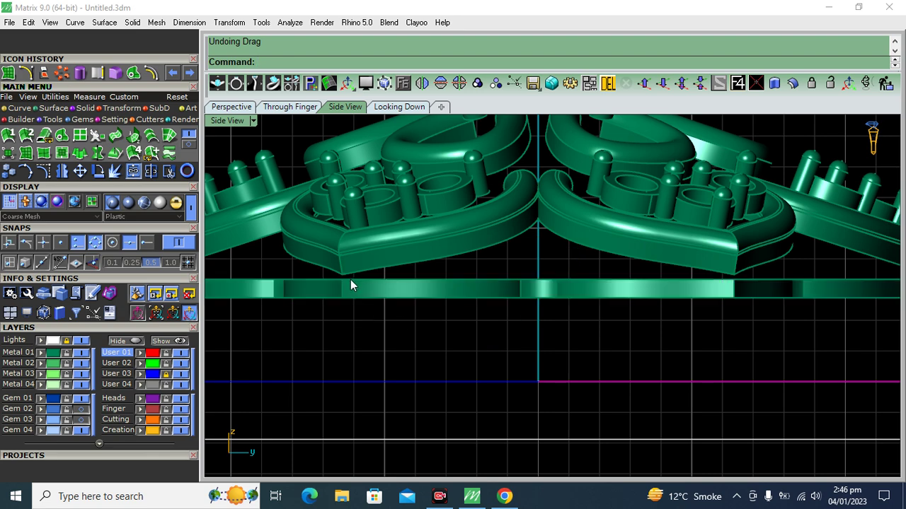
left_click(232, 107)
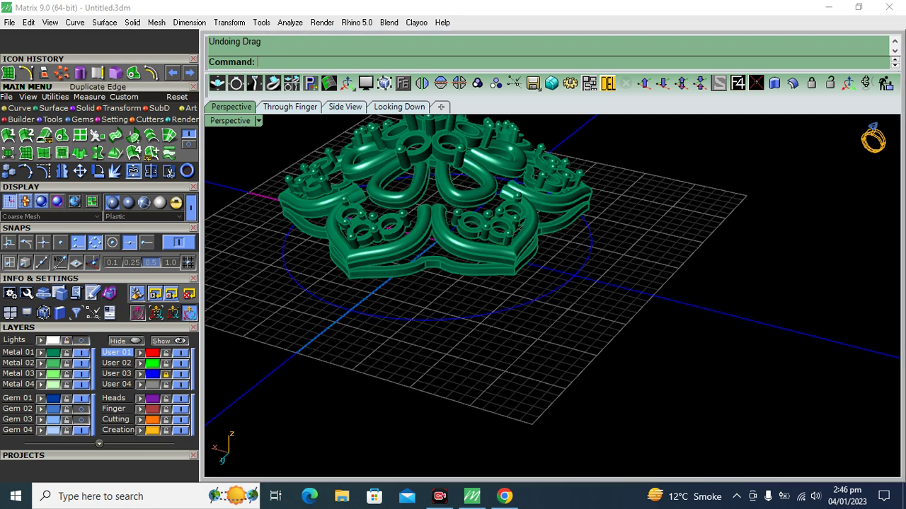
Draw a line from the back plate's point up to the frame edge's midpoint.
left_click(97, 73)
scroll(537, 313, "up", 3)
scroll(433, 287, "up", 4)
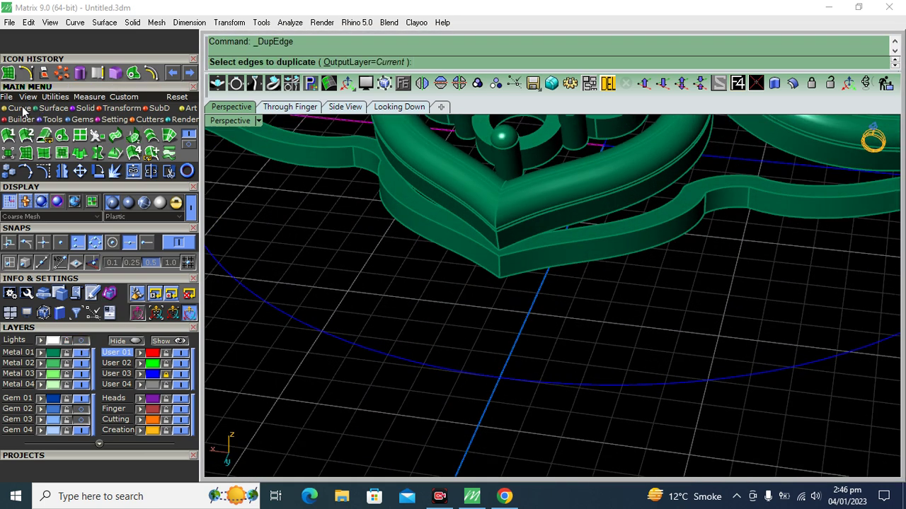
left_click(21, 108)
left_click(25, 134)
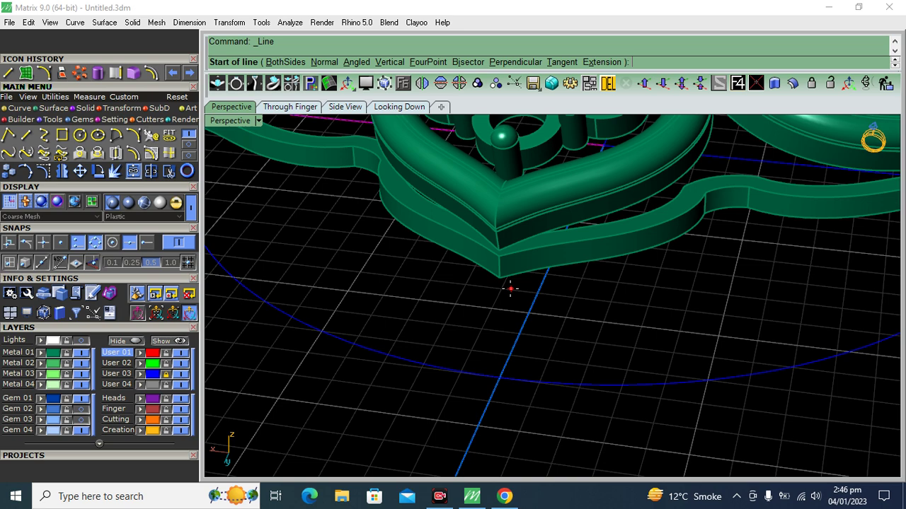
scroll(510, 289, "up", 3)
left_click(485, 263)
scroll(476, 148, "up", 3)
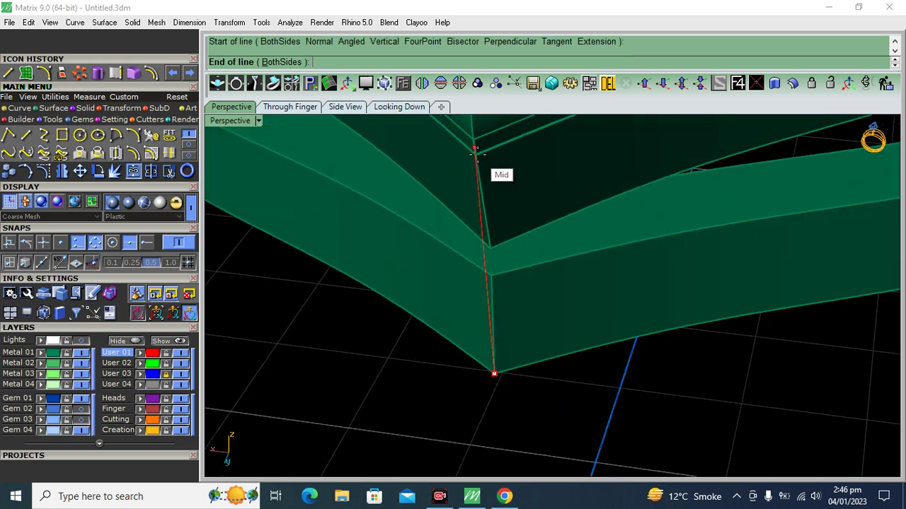
left_click(475, 151)
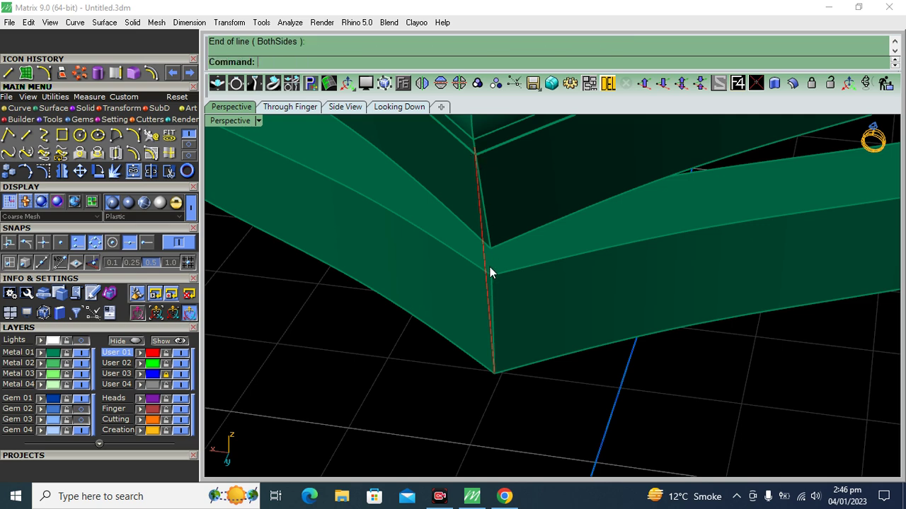
Pipe the line with flat caps and 0.65 diameter at both ends, then delete the path line.
left_click(485, 264)
left_click(523, 300)
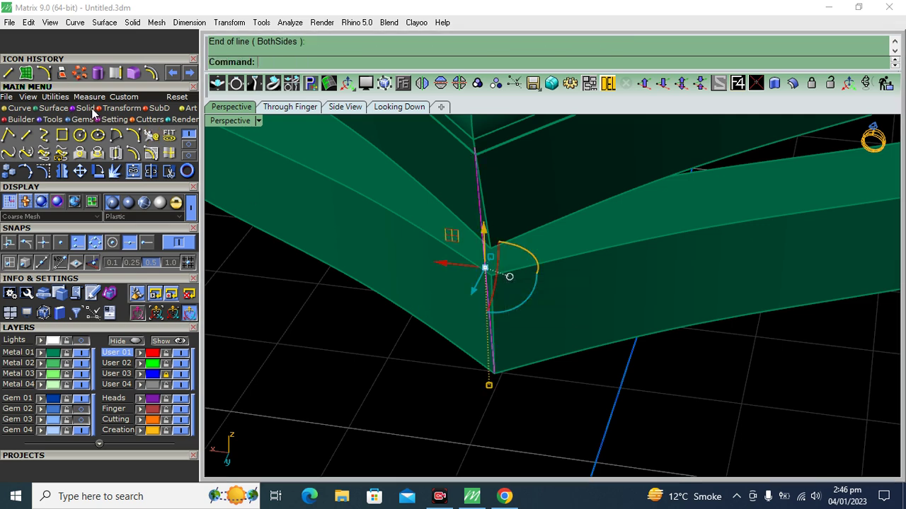
left_click(85, 107)
left_click(9, 134)
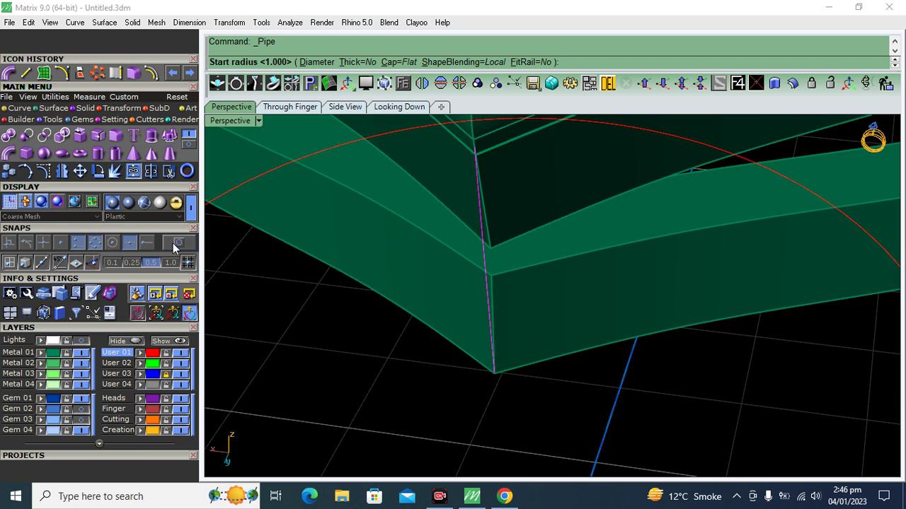
left_click(398, 62)
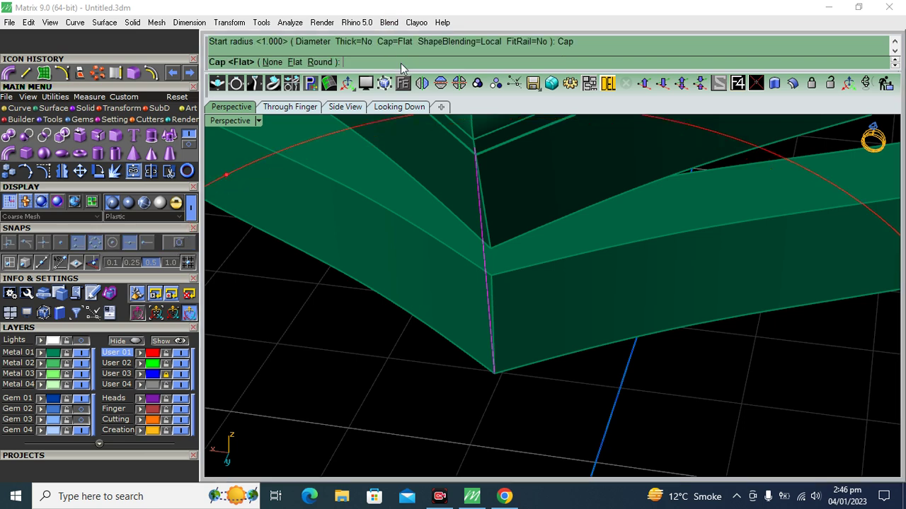
left_click(295, 63)
left_click(313, 63)
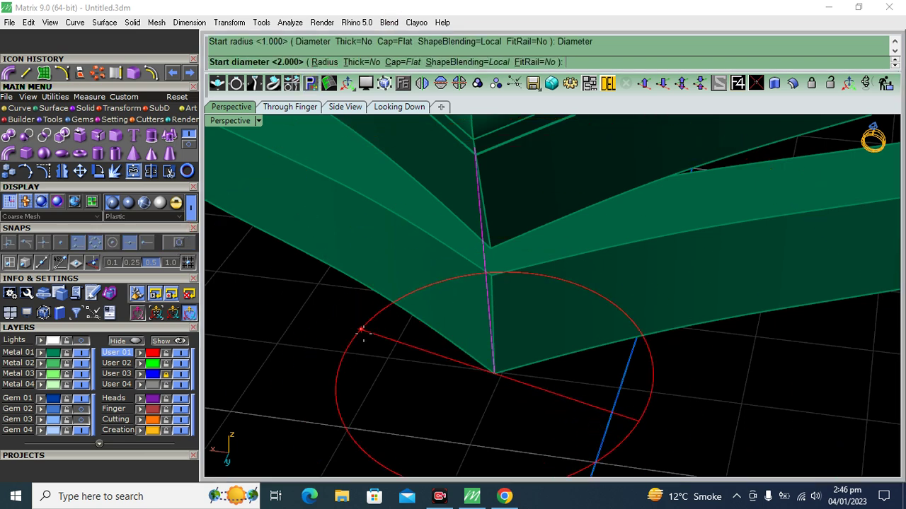
type(".65")
key("Return")
key("Return")
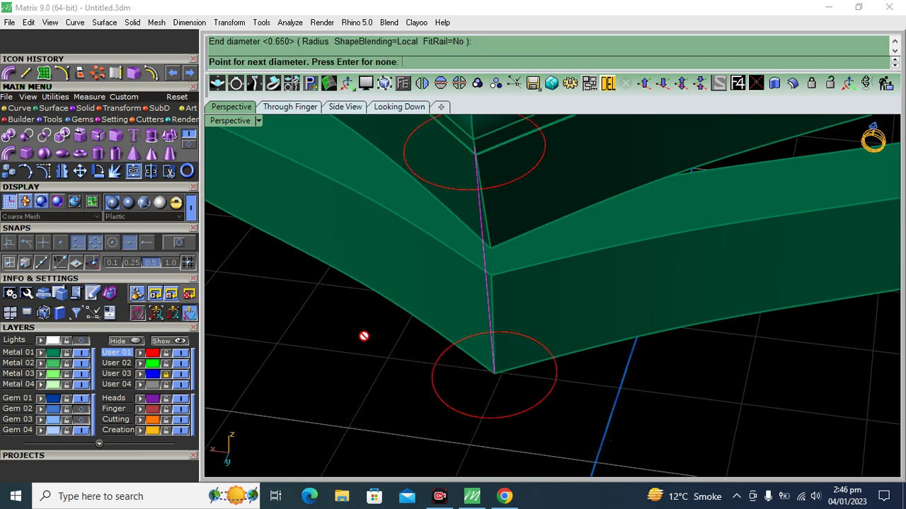
key("Return")
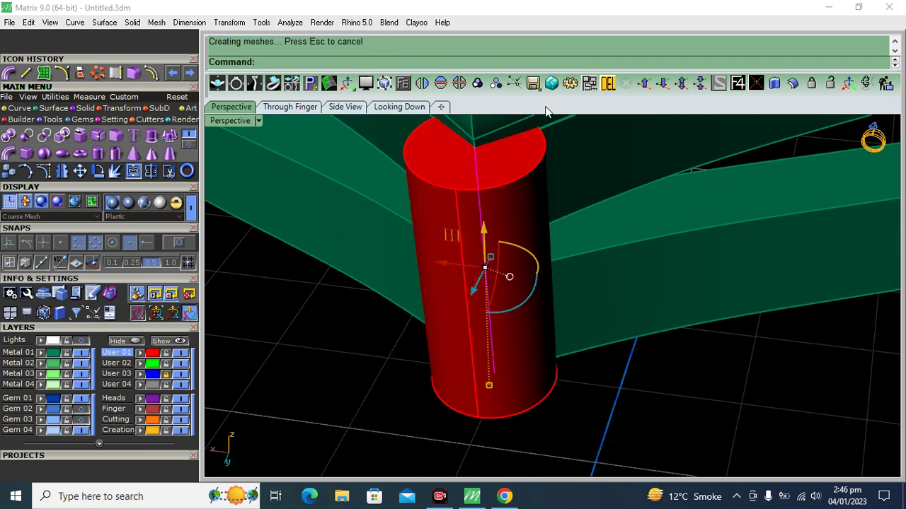
left_click(607, 83)
Orbit to the new post and select it, undoing an accidental move.
scroll(533, 212, "down", 5)
right_click_drag(533, 245, 396, 239)
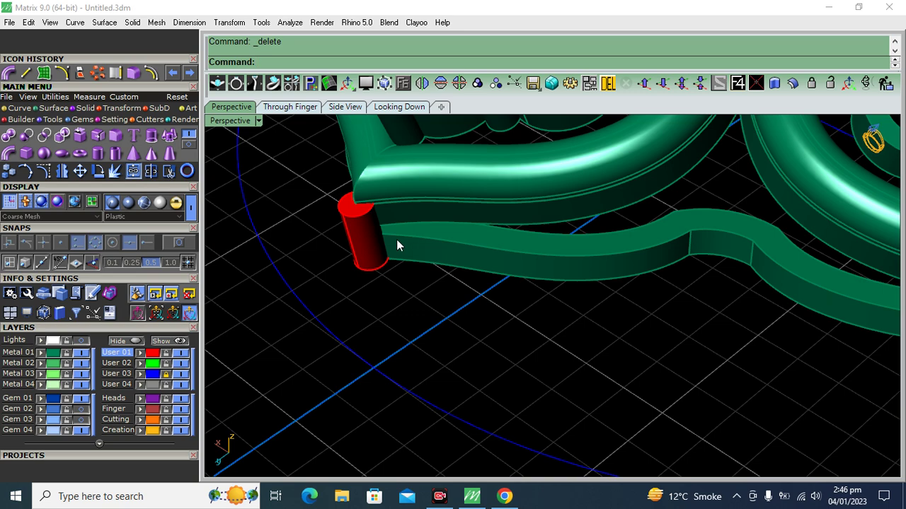
scroll(383, 233, "up", 4)
left_click(361, 241)
mouse_move(298, 264)
left_mouse_down()
mouse_move(330, 247)
mouse_move(364, 259)
left_mouse_up()
key("ctrl+z")
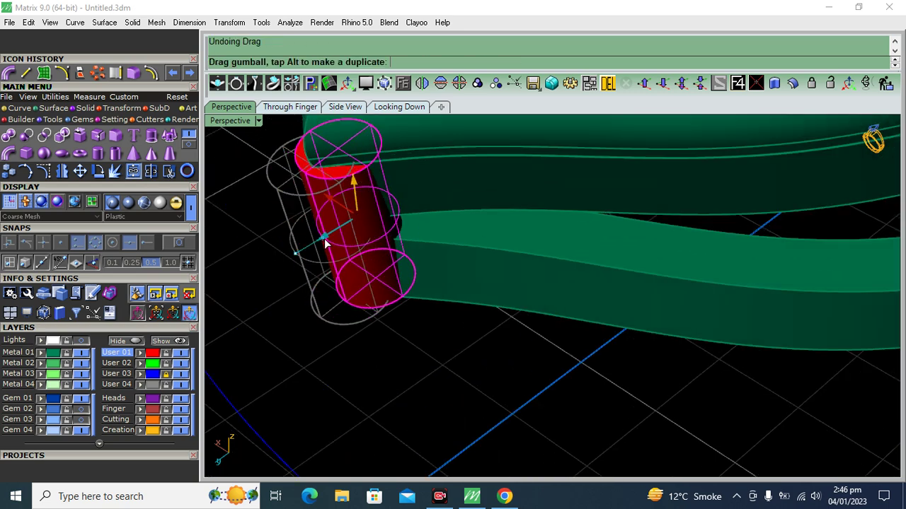
Copy the post to two more spots along the back plate band, then select one copy.
left_click(9, 171)
scroll(446, 290, "down", 5)
scroll(408, 273, "up", 2)
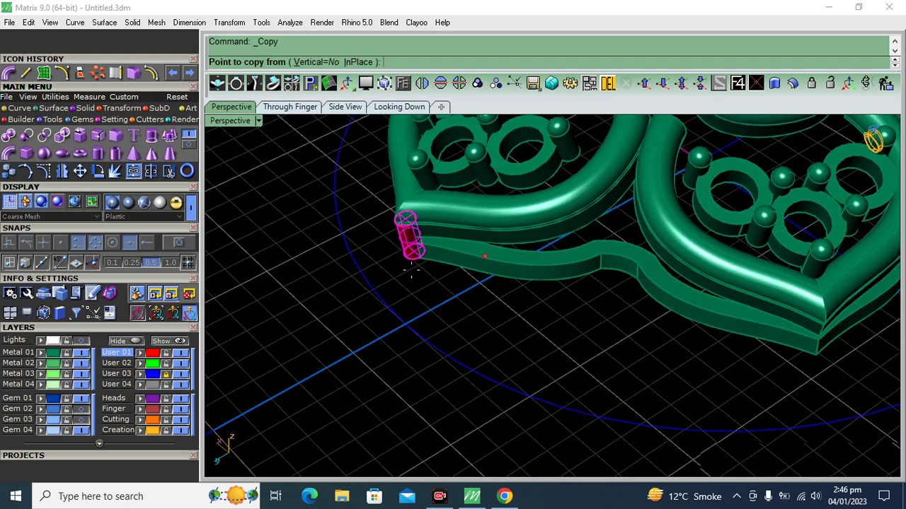
scroll(409, 255, "up", 1)
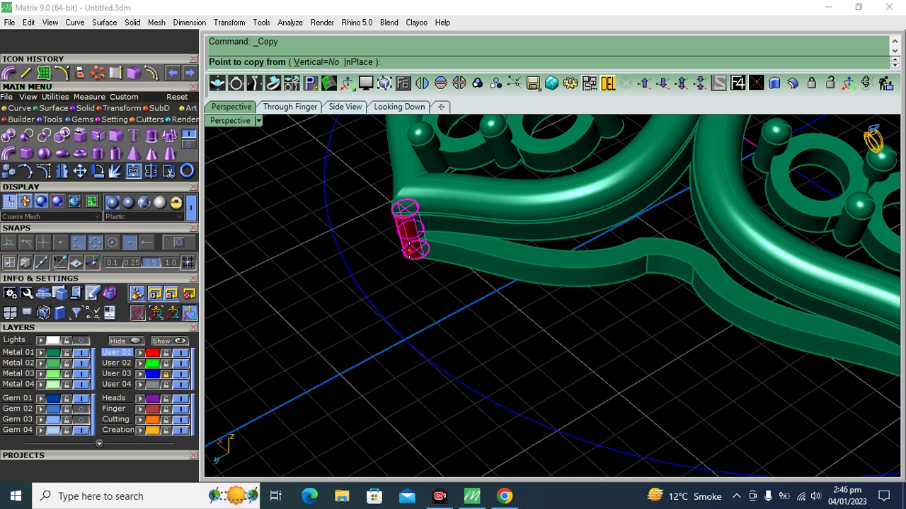
scroll(397, 242, "up", 2)
left_click(421, 232)
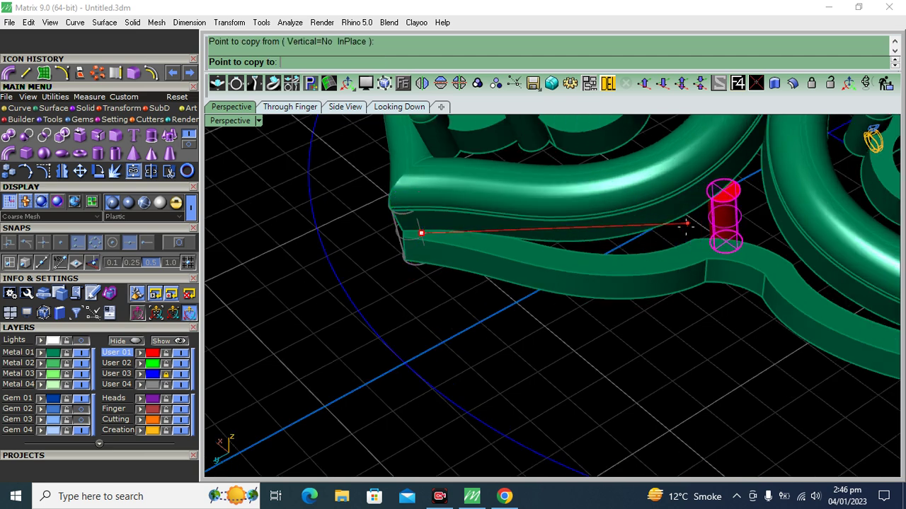
left_click(666, 249)
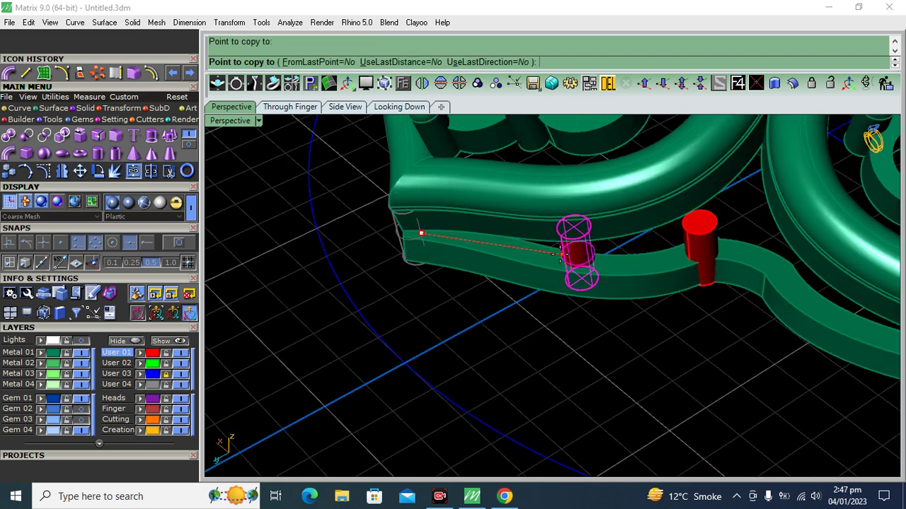
left_click(537, 259)
key("Return")
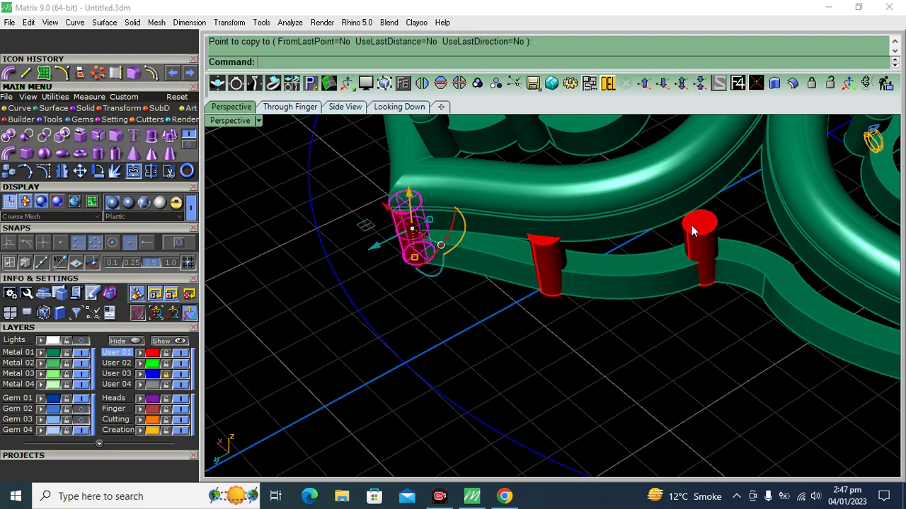
left_click(703, 246)
right_click_drag(723, 282, 795, 236)
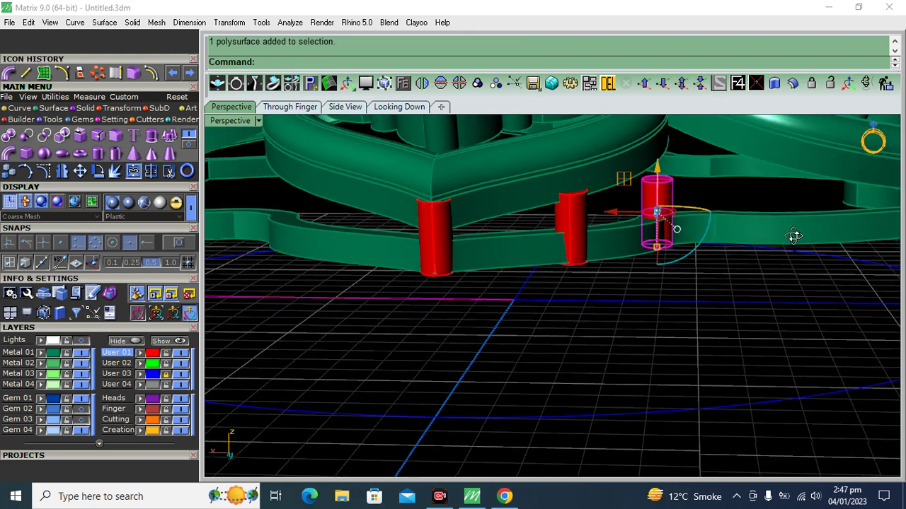
left_click(403, 86)
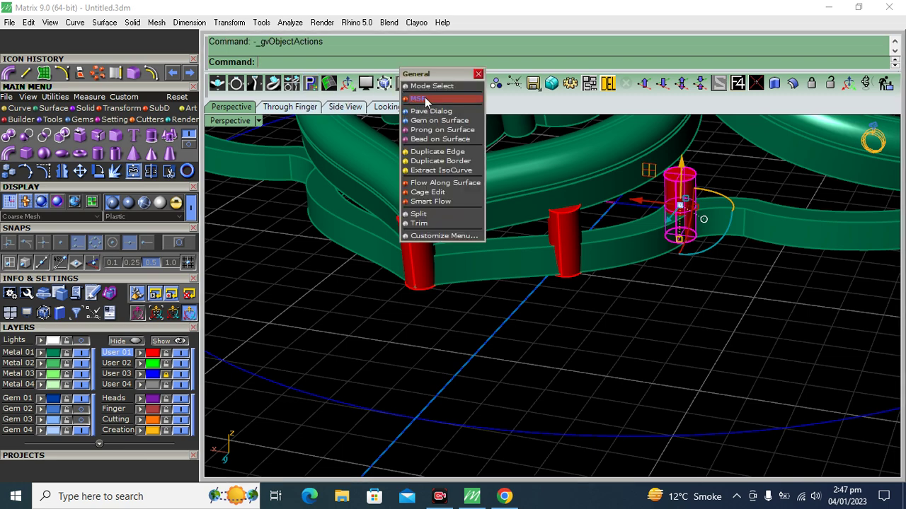
With the MSP gem positioner, rotate a copied post about 31° and tilt it slightly to follow the band.
left_click(425, 97)
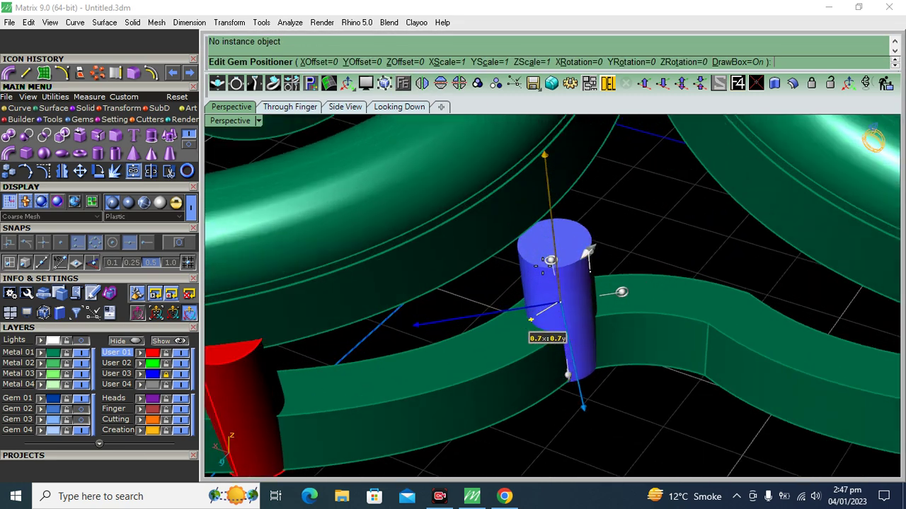
left_click_drag(532, 270, 460, 267)
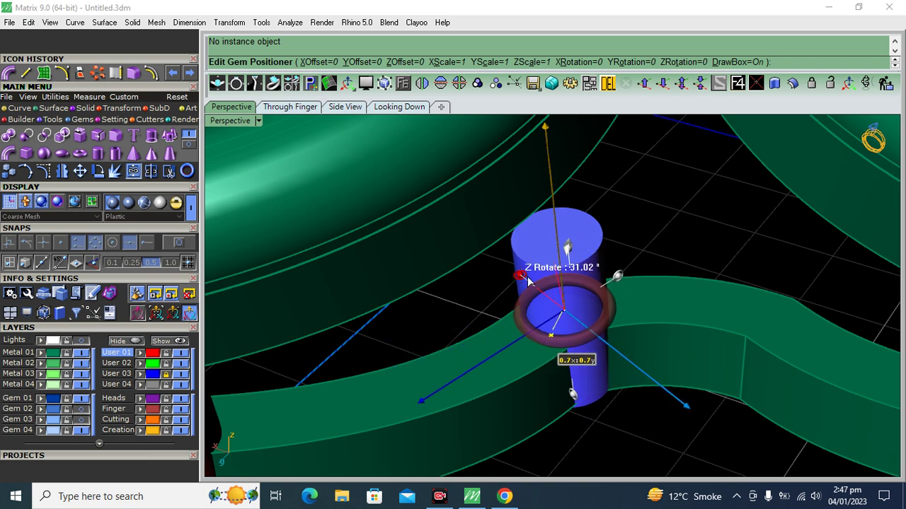
right_click_drag(460, 267, 660, 327)
left_click_drag(660, 327, 663, 324)
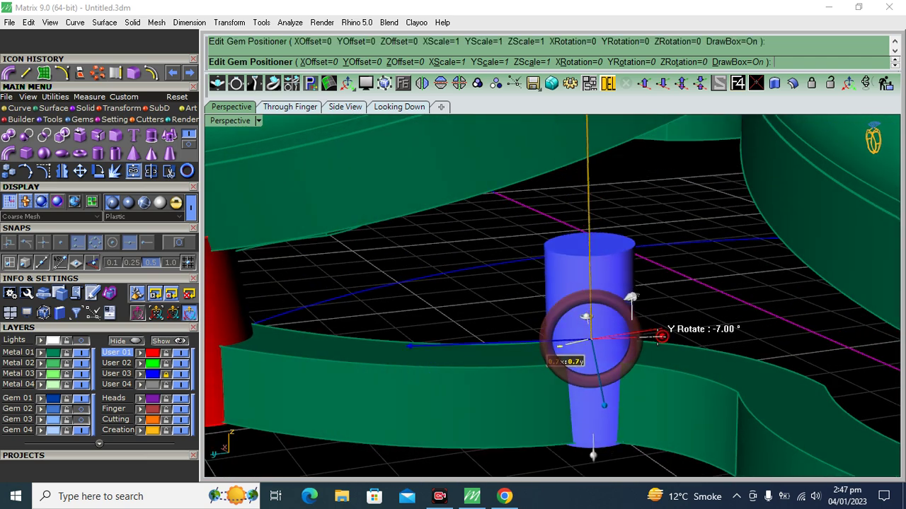
mouse_move(664, 324)
right_mouse_down()
mouse_move(595, 367)
mouse_move(591, 347)
right_mouse_up()
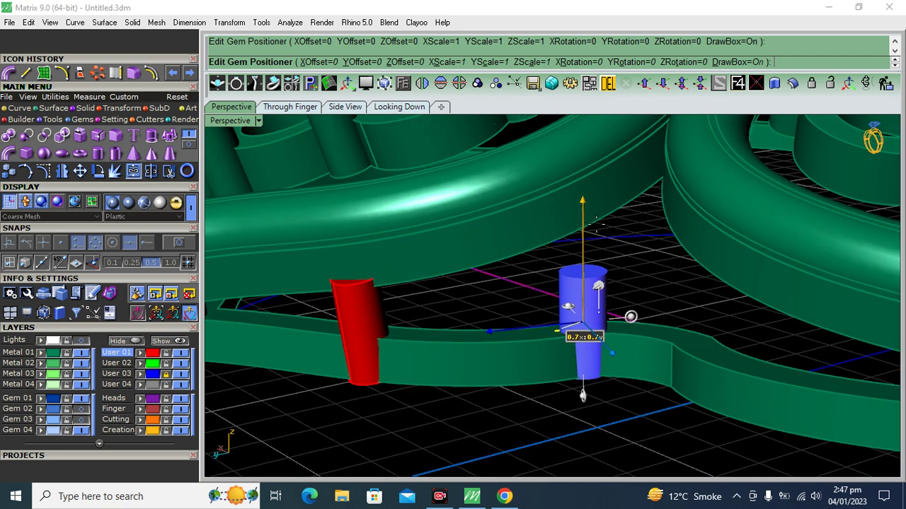
right_click(595, 191)
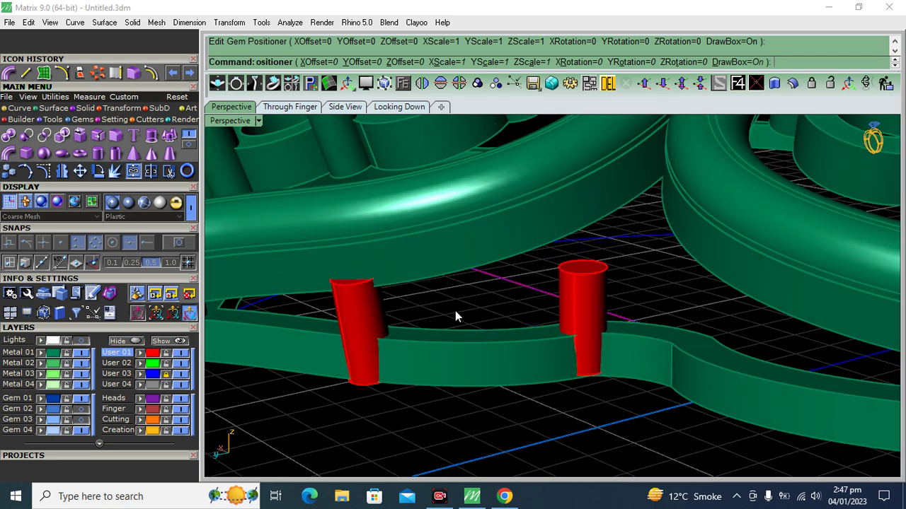
right_click_drag(485, 293, 721, 286)
left_click(541, 308)
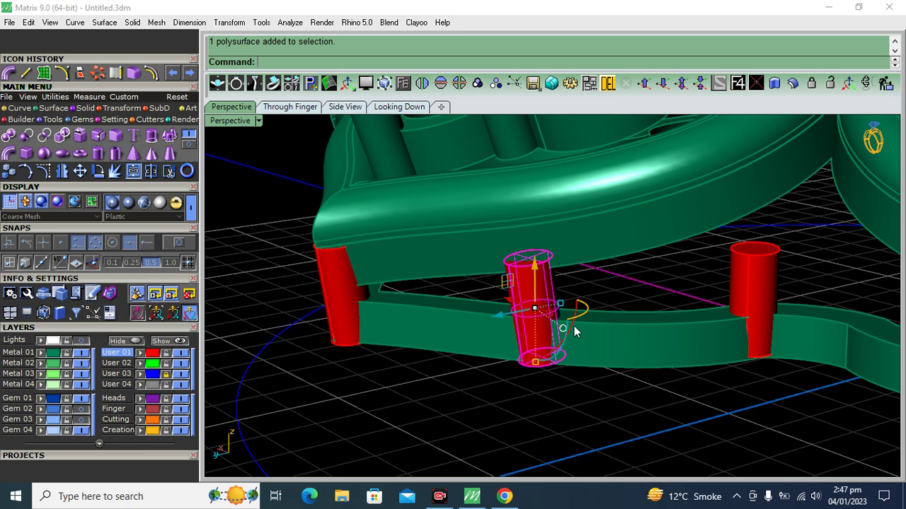
Rotate the first support cylinder and tilt it to about -4.8 degrees.
scroll(566, 316, "up", 2)
mouse_move(567, 316)
right_mouse_down()
mouse_move(581, 344)
mouse_move(557, 344)
right_mouse_up()
right_click(609, 339)
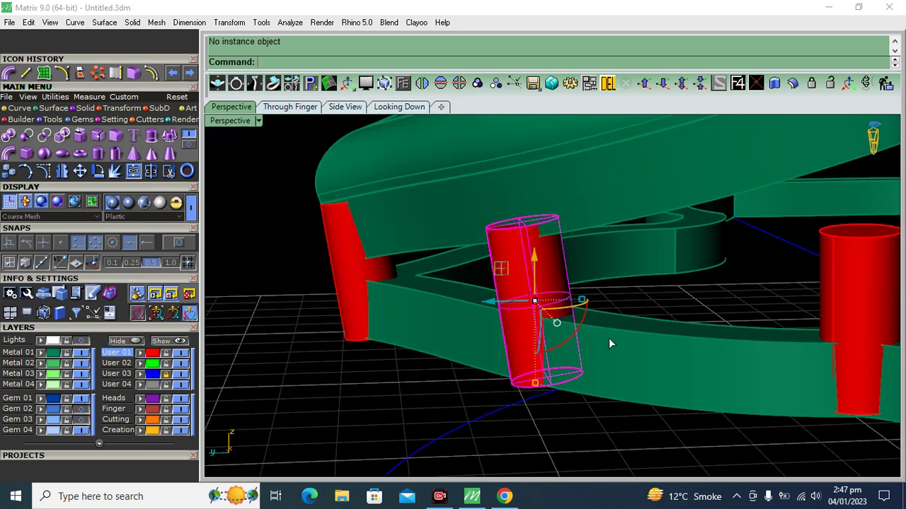
right_click_drag(554, 294, 495, 306)
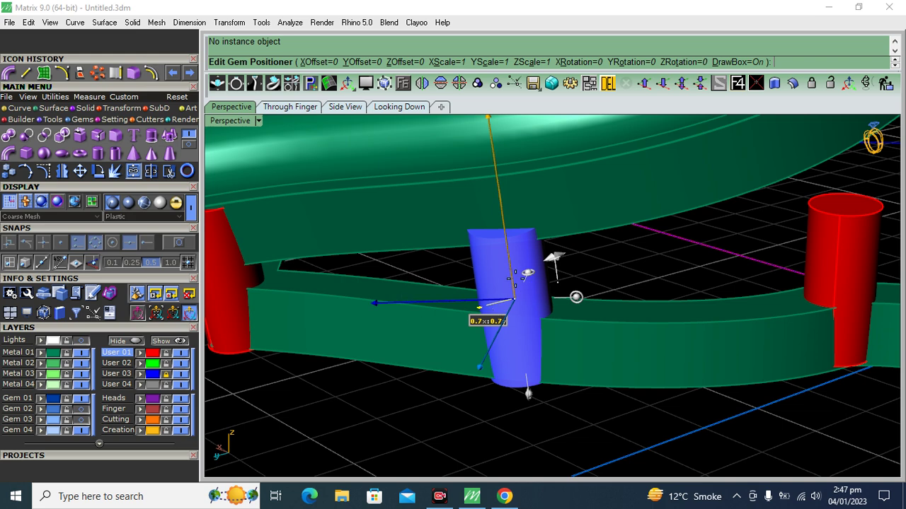
left_click_drag(527, 274, 544, 264)
left_click_drag(575, 297, 579, 286)
right_click_drag(580, 287, 577, 304)
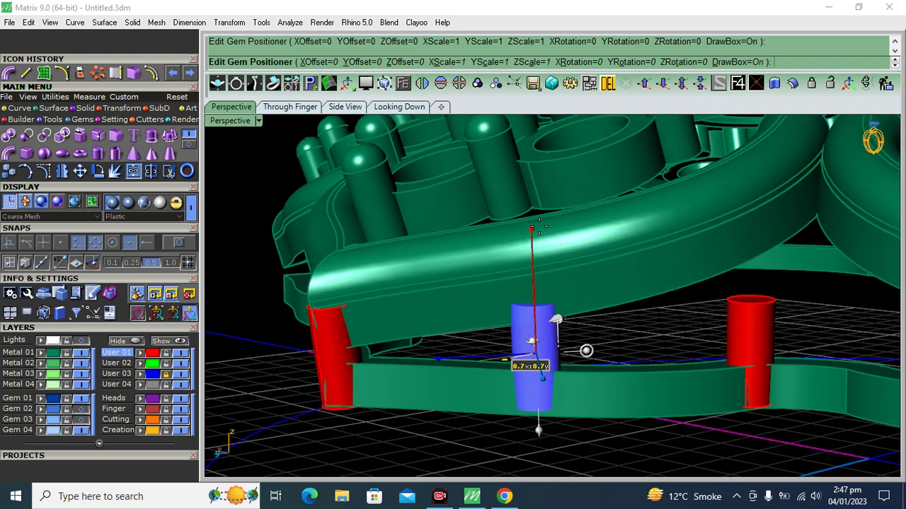
right_click(538, 228)
Tilt the next support cylinder by about 4.75 degrees along the curved base wall.
left_click(542, 332)
right_click_drag(578, 341, 595, 353)
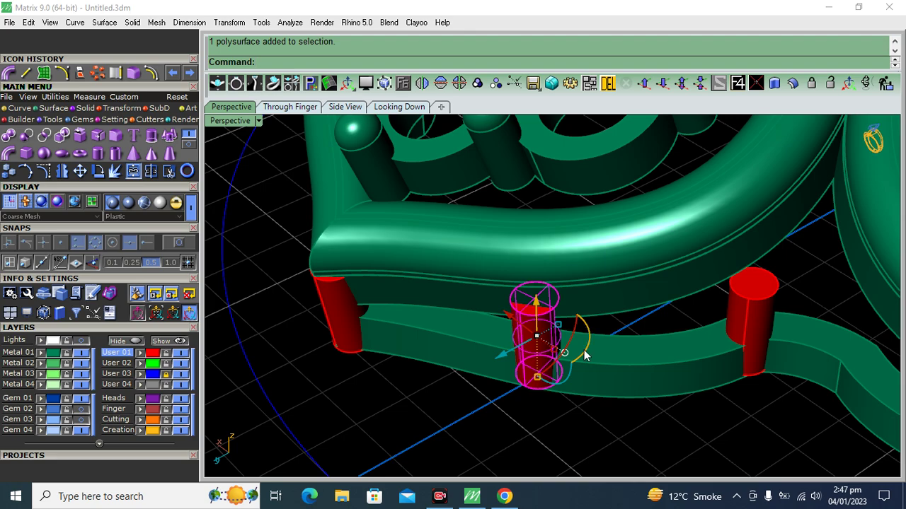
left_click(603, 424)
mouse_move(604, 424)
right_mouse_down()
mouse_move(633, 324)
mouse_move(743, 314)
mouse_move(588, 332)
mouse_move(604, 332)
mouse_move(570, 307)
right_mouse_up()
left_click(582, 313)
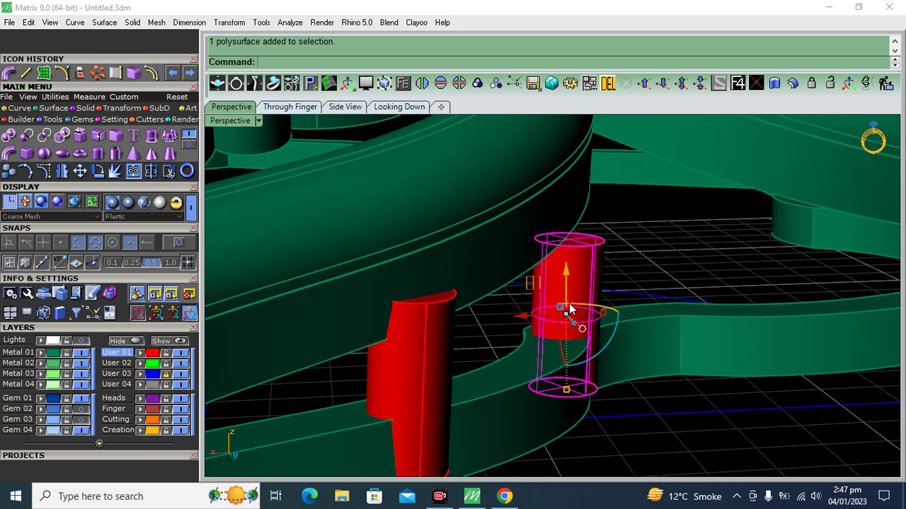
double_click(570, 307)
left_click_drag(559, 419, 569, 419)
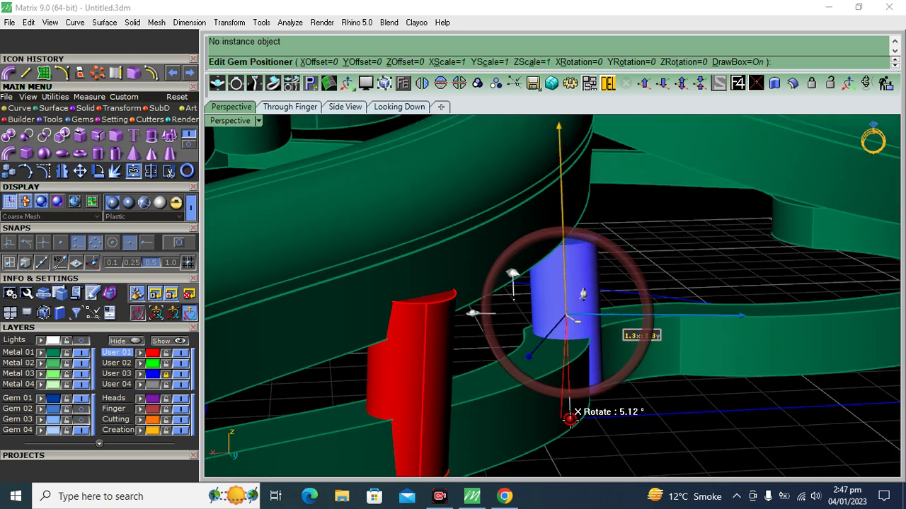
key("Return")
Tilt that cylinder a few more degrees about the X axis.
right_click_drag(624, 218, 546, 299)
left_click(546, 298)
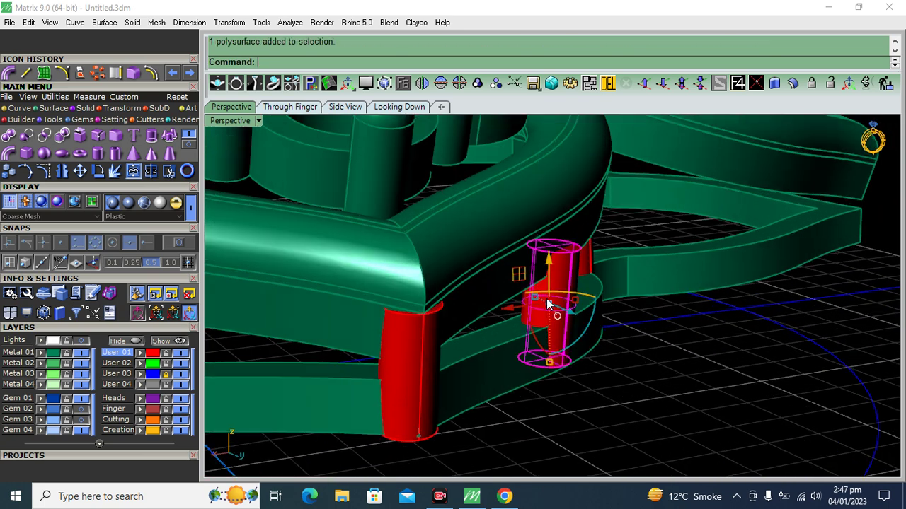
double_click(546, 299)
left_click_drag(540, 390, 548, 390)
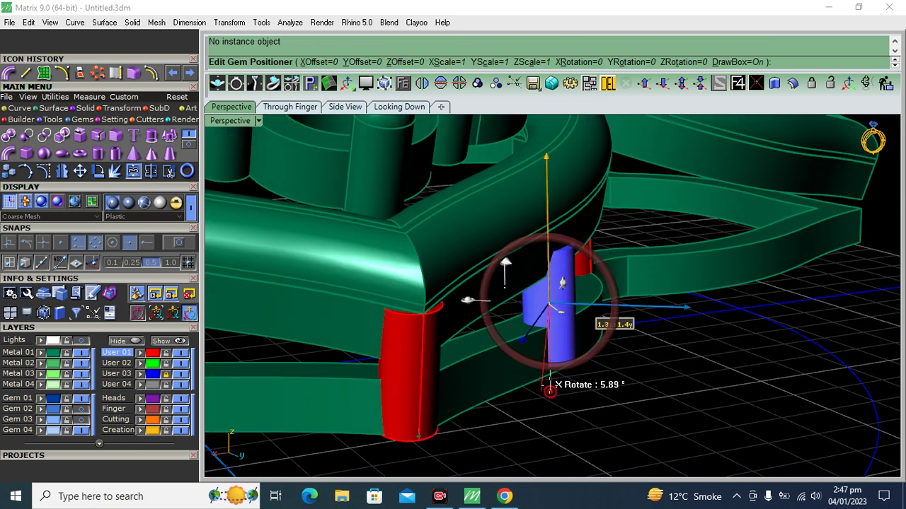
right_click_drag(548, 390, 582, 329)
key("Return")
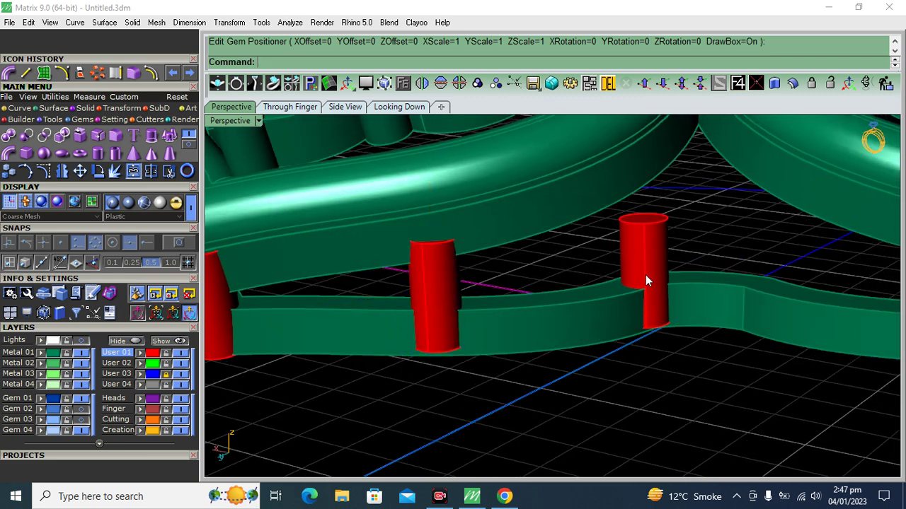
Raise one red support cylinder up into the frame above.
left_click(646, 276)
right_click_drag(638, 306, 585, 363)
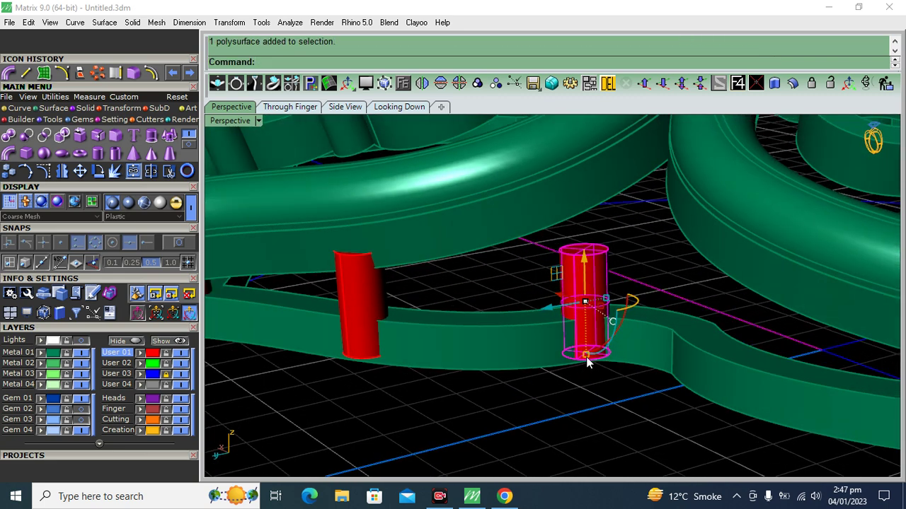
left_click_drag(587, 361, 588, 243)
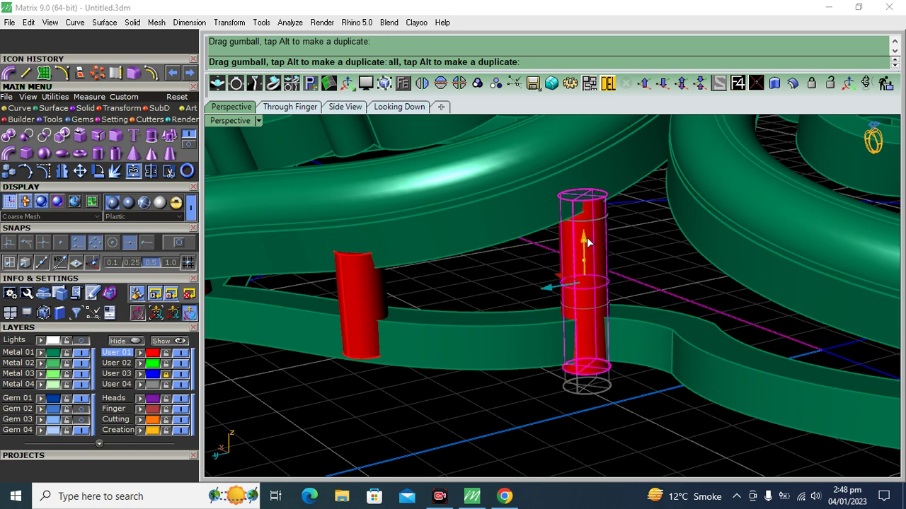
left_click_drag(588, 242, 588, 226)
left_click(645, 404)
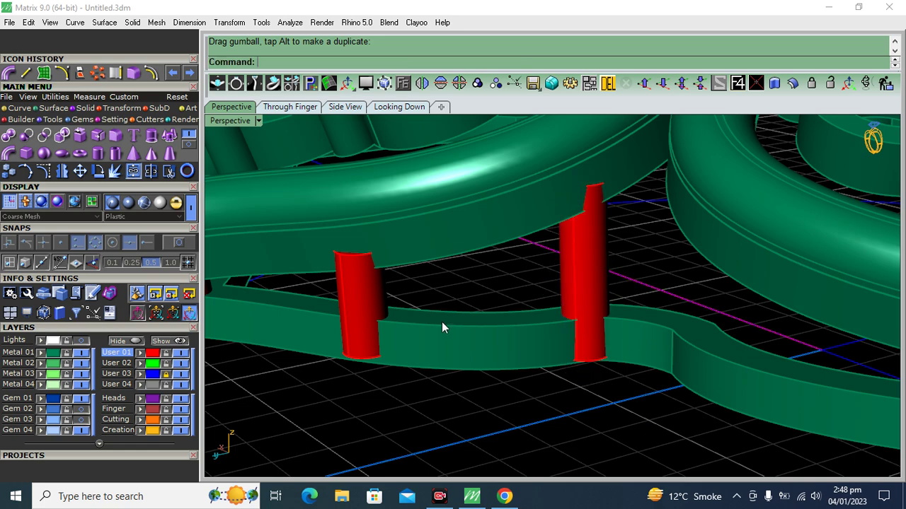
mouse_move(442, 327)
right_mouse_down()
mouse_move(616, 250)
mouse_move(517, 283)
mouse_move(449, 290)
mouse_move(579, 286)
right_mouse_up()
Group the middle and right support cylinders and mirror them to the other side.
left_click(579, 289)
left_click(722, 285, "shift")
left_click(440, 83)
left_click(422, 84)
mouse_move(479, 377)
right_mouse_down()
mouse_move(428, 301)
mouse_move(576, 287)
mouse_move(566, 297)
right_mouse_up()
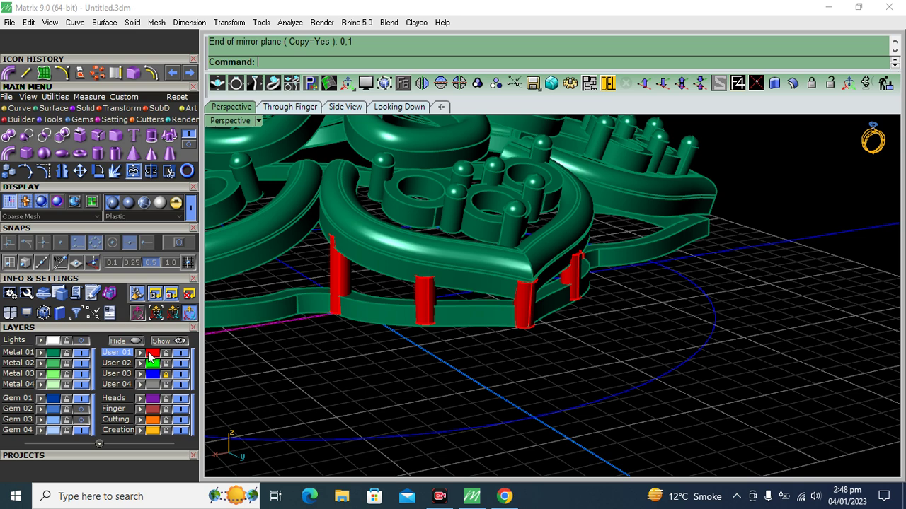
Polar-array all support cylinders six times over 360° around the pendant centre.
left_click(149, 354)
scroll(701, 264, "down", 5)
right_click_drag(701, 265, 606, 318)
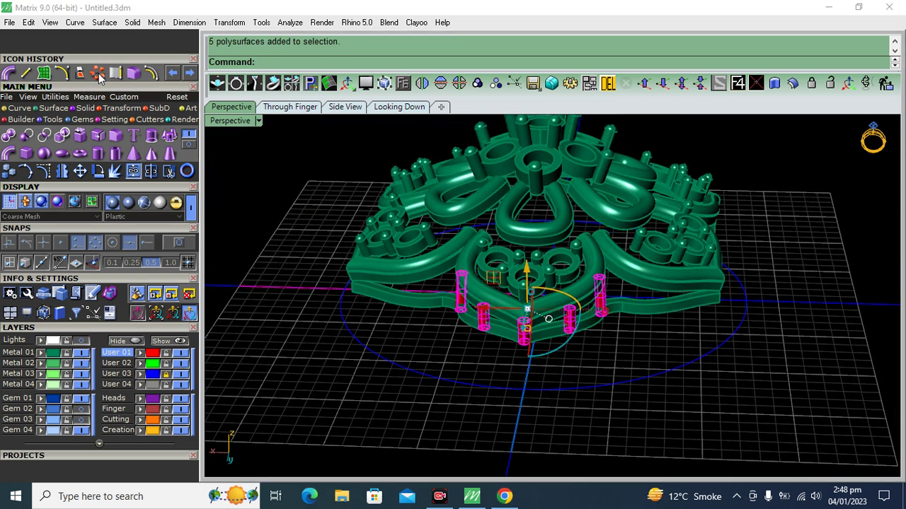
left_click(99, 74)
left_click(352, 309)
scroll(352, 309, "down", 3)
key("Return")
key("Return")
key("Return")
right_click_drag(407, 402, 542, 340)
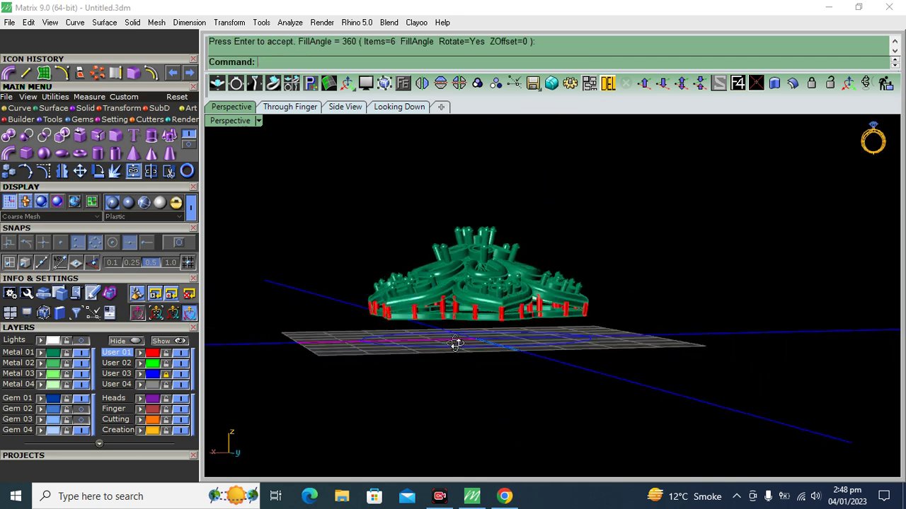
Group the entire pendant model into one object and select it all.
left_click_drag(621, 212, 330, 443)
key("ctrl+g")
left_click(353, 337)
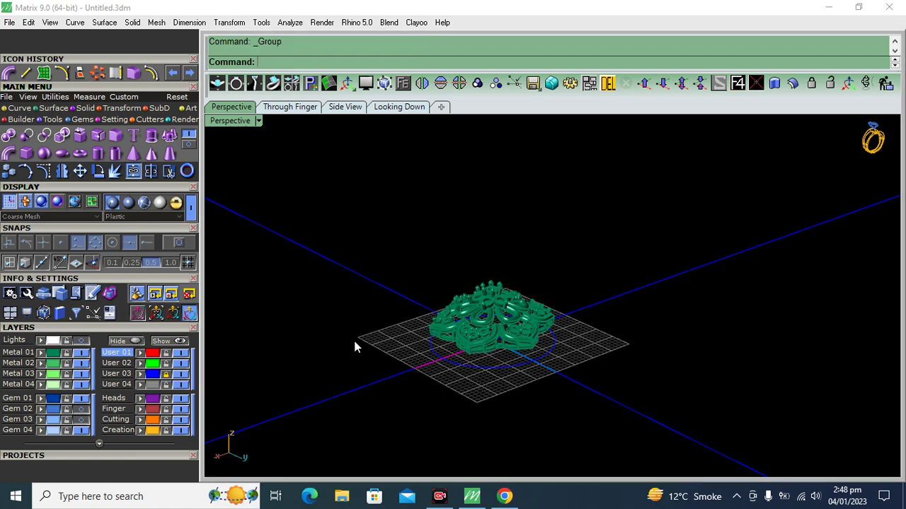
scroll(432, 356, "up", 4)
right_click_drag(431, 356, 453, 311)
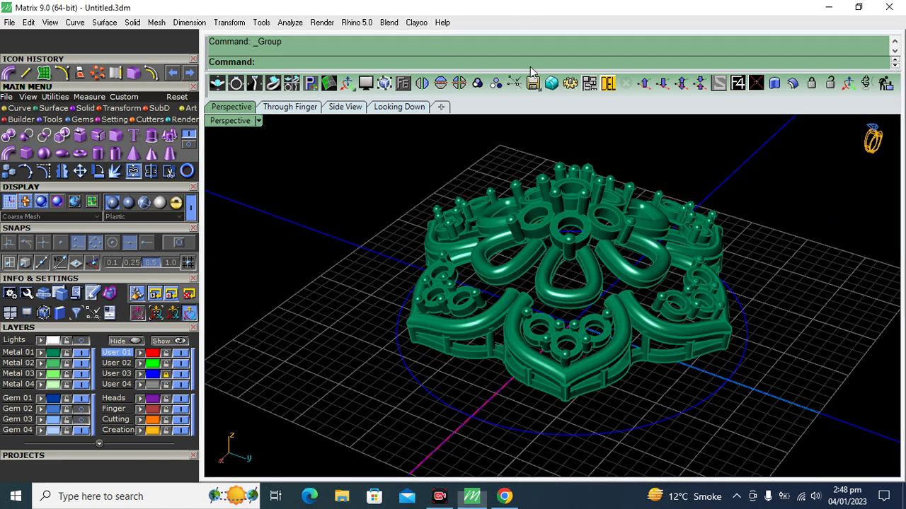
key("ctrl+a")
Select the whole pendant, after a brief look at the mesh commands.
right_click_drag(550, 323, 532, 350)
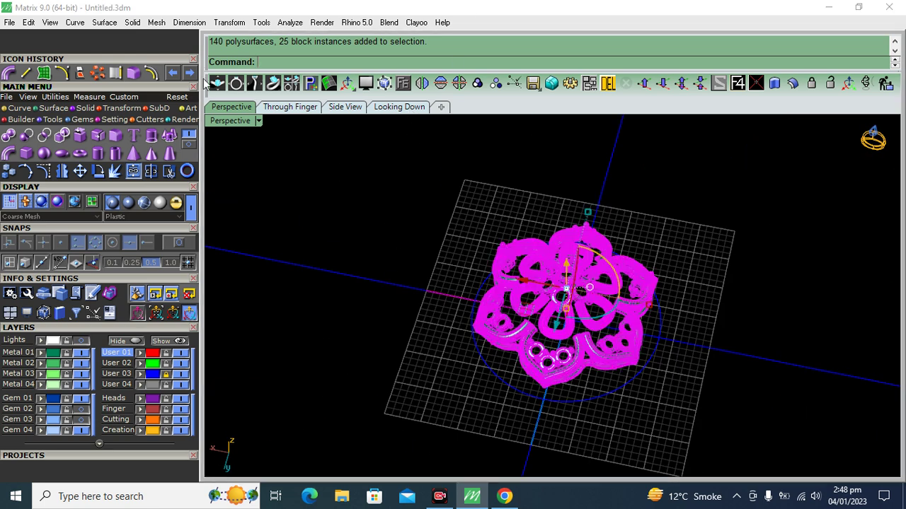
left_click(156, 22)
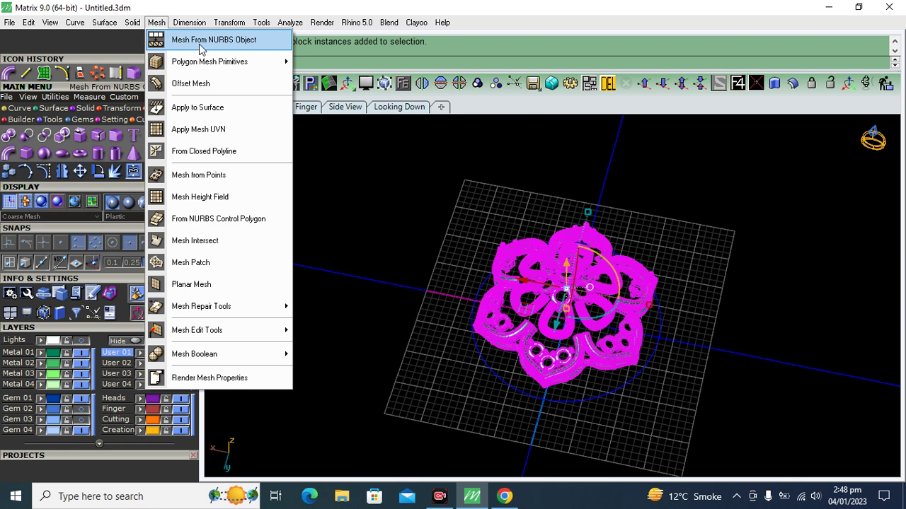
left_click(229, 45)
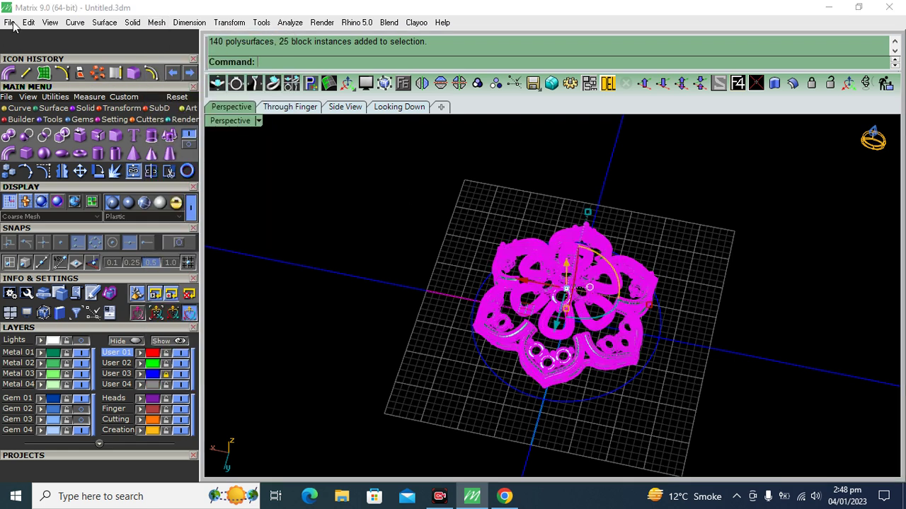
left_click(403, 265)
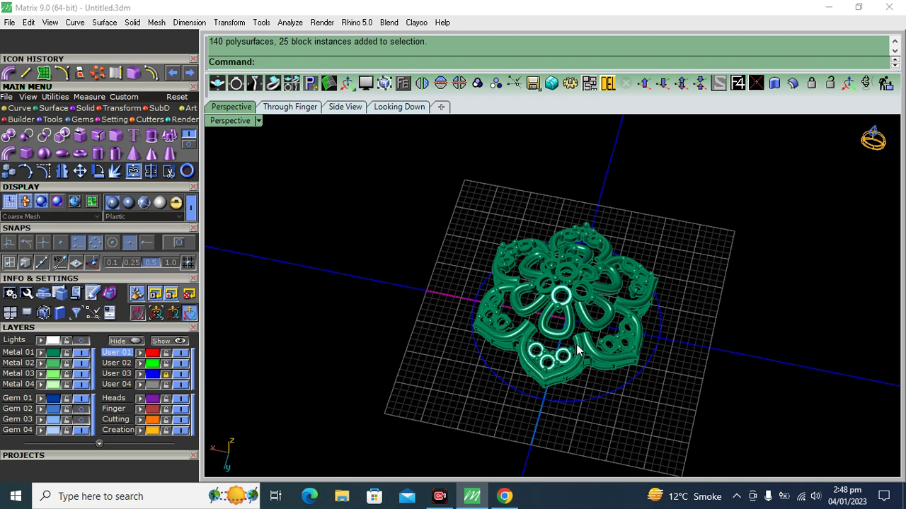
left_click(622, 314)
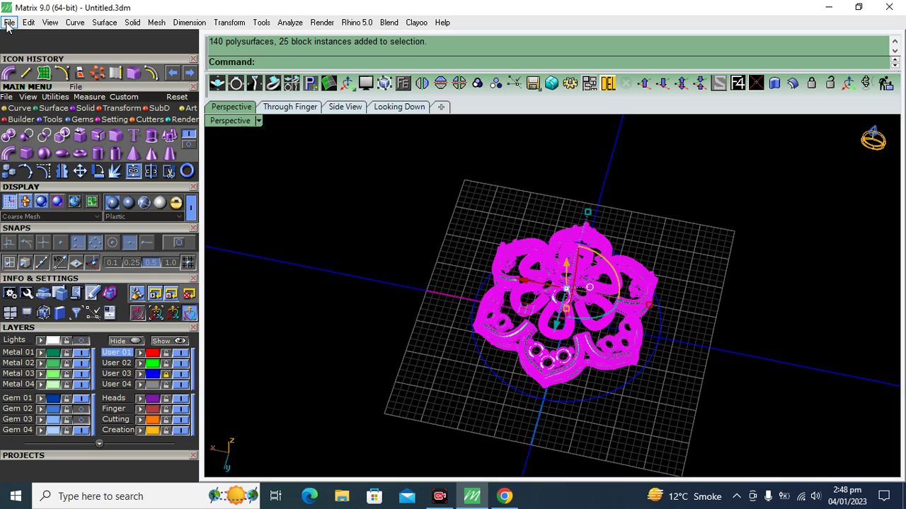
Export the selected pendant to the Desktop as an STL file named 'lock'.
left_click(10, 23)
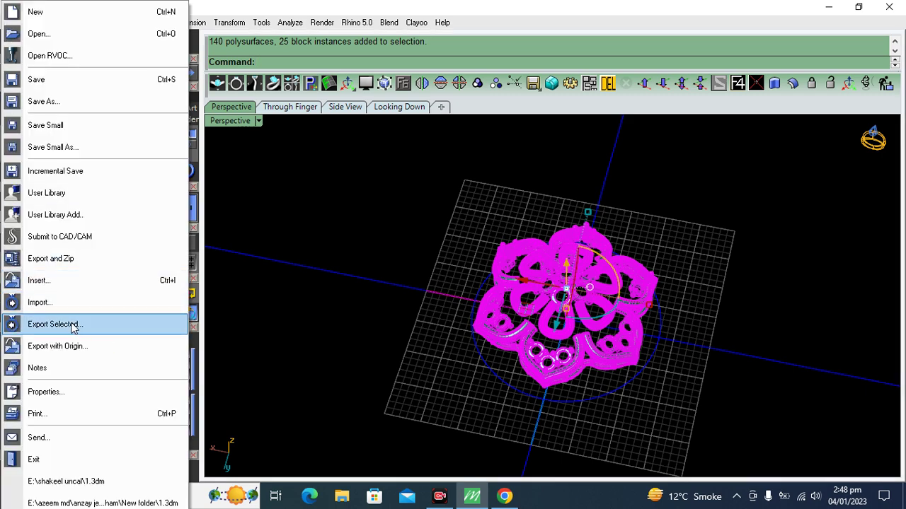
left_click(74, 327)
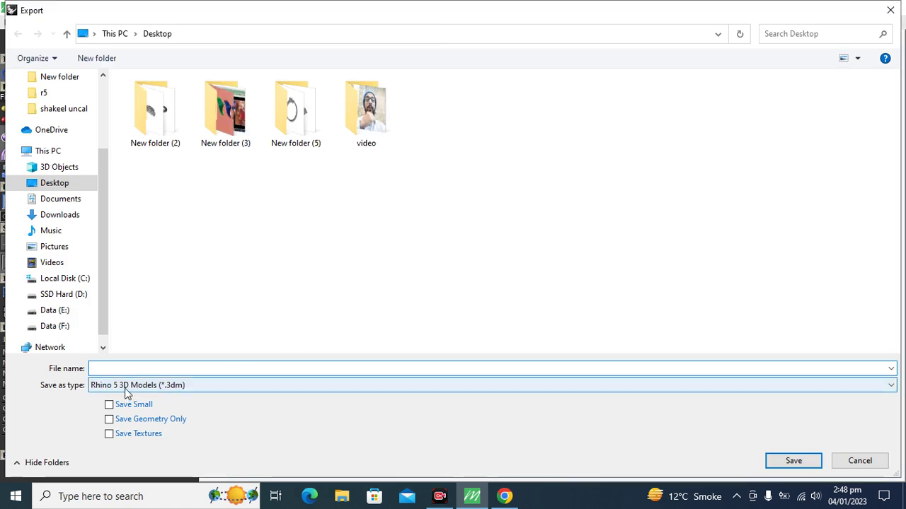
left_click(137, 393)
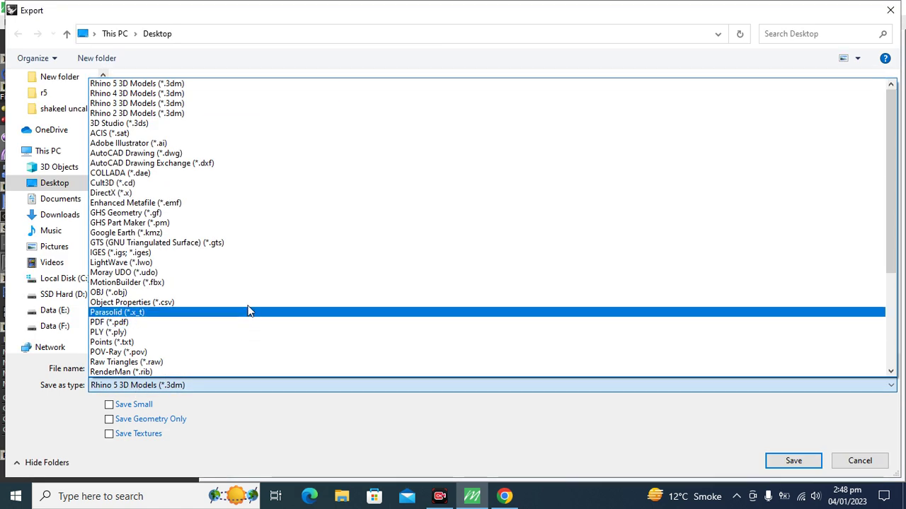
scroll(255, 212, "down", 3)
scroll(234, 283, "down", 2)
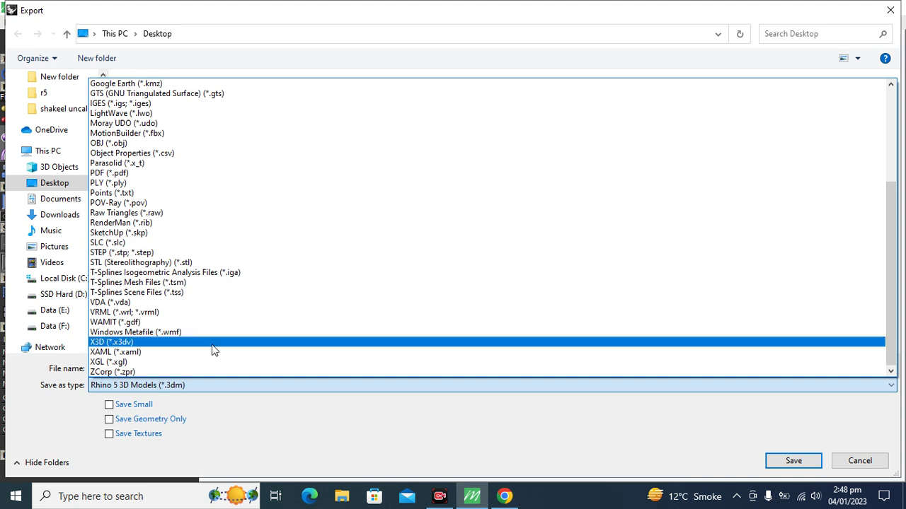
left_click(190, 265)
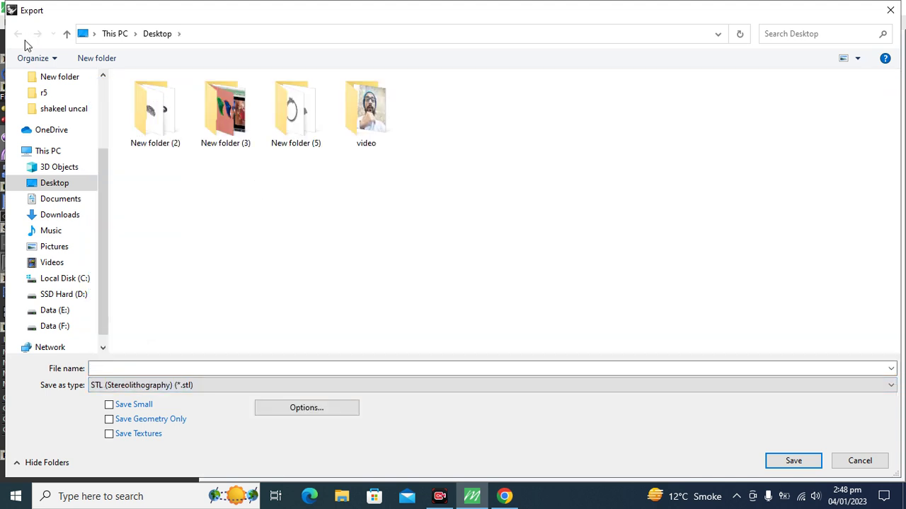
left_click(142, 368)
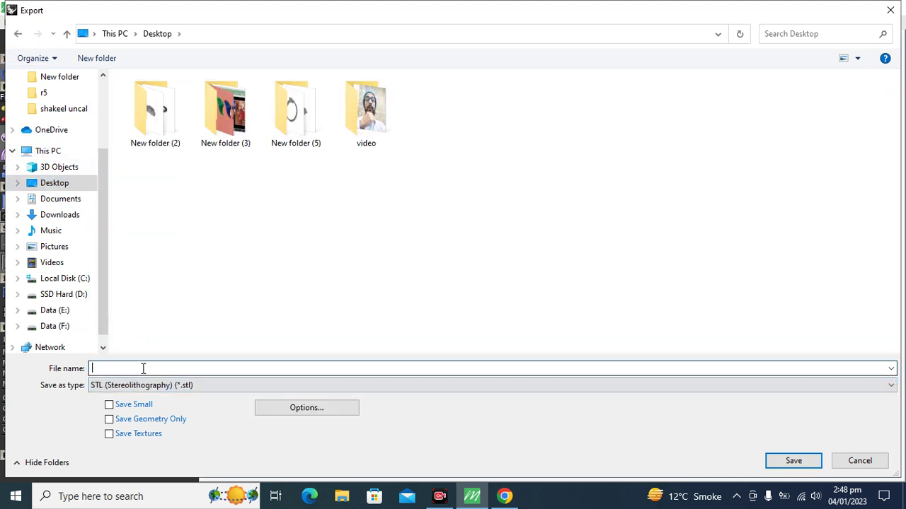
type("locket")
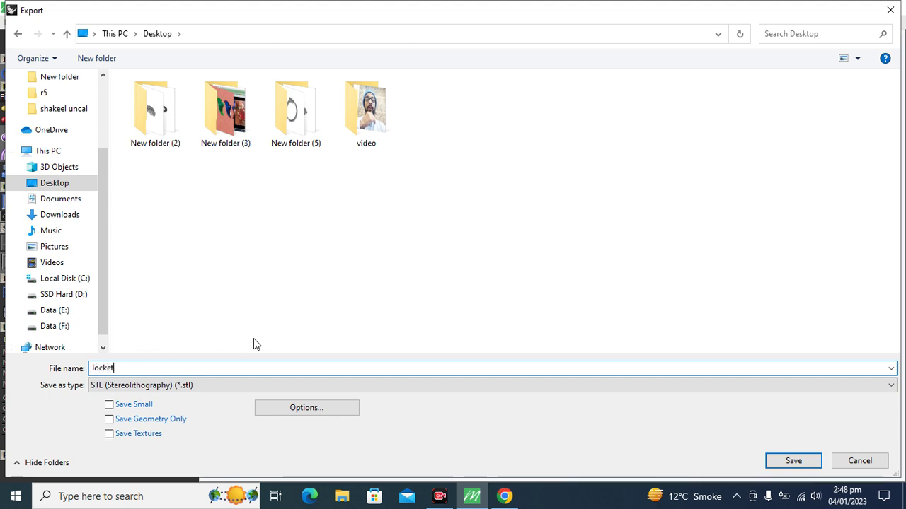
key("Return")
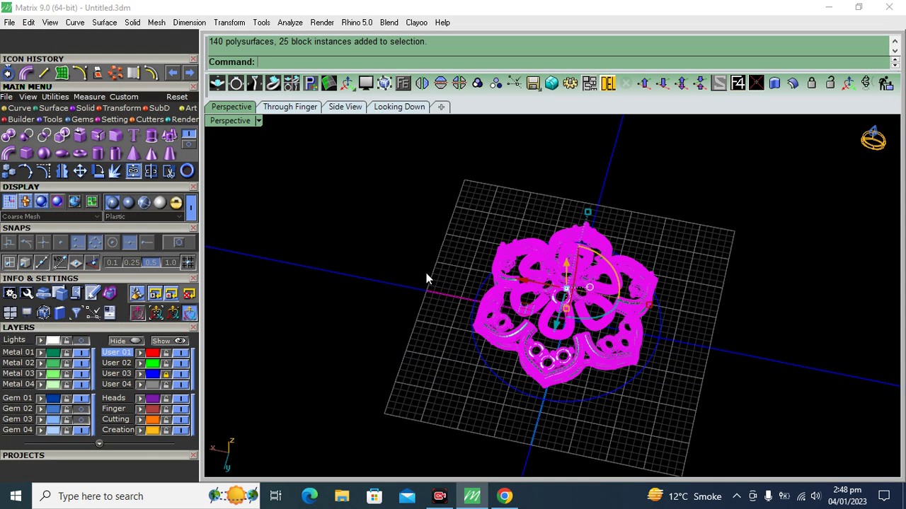
Accept the STL mesh options, hide the green locket, and import Desktop\locket.stl.
key("Return")
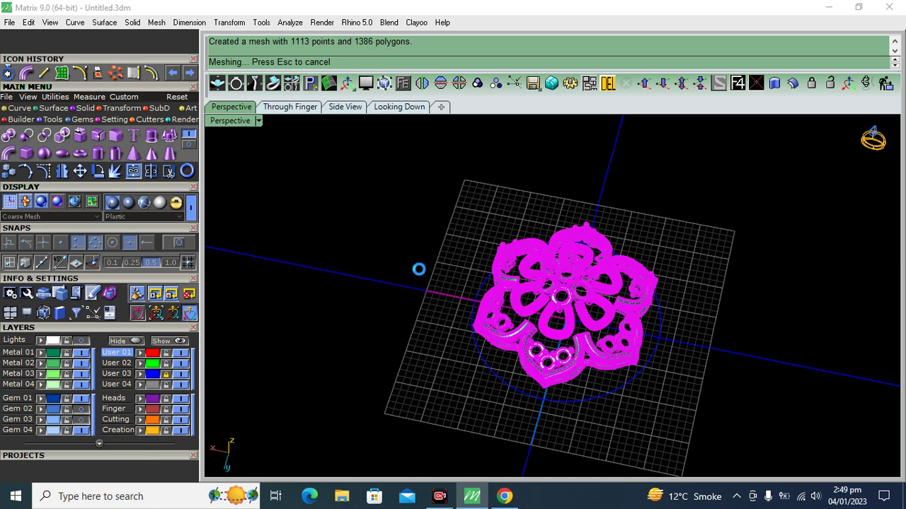
left_click(82, 353)
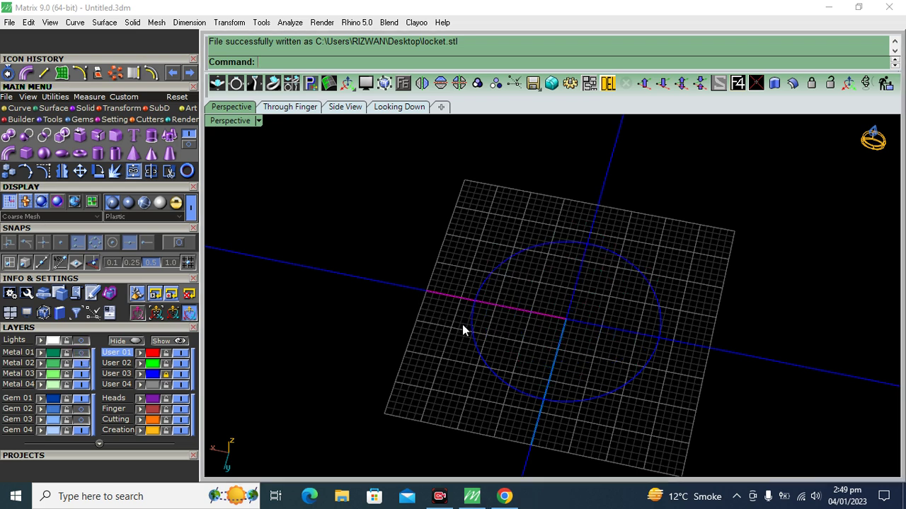
left_click(10, 22)
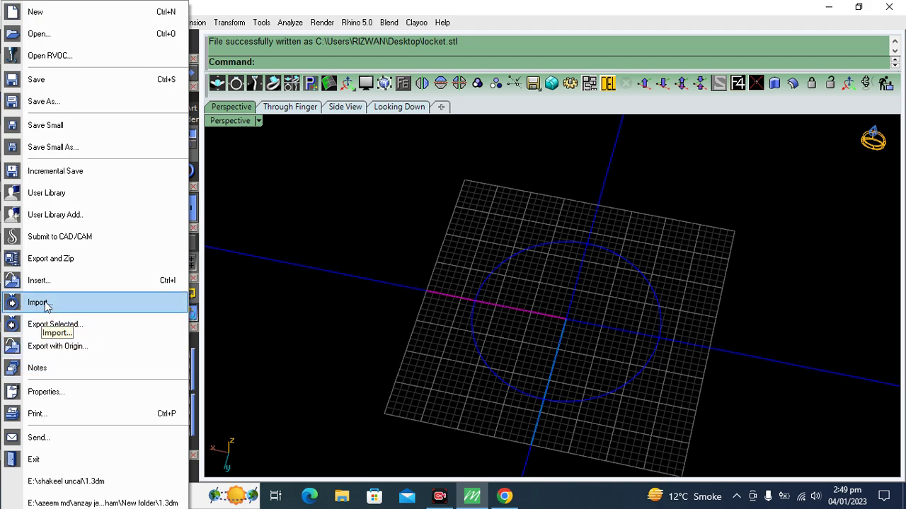
left_click(44, 304)
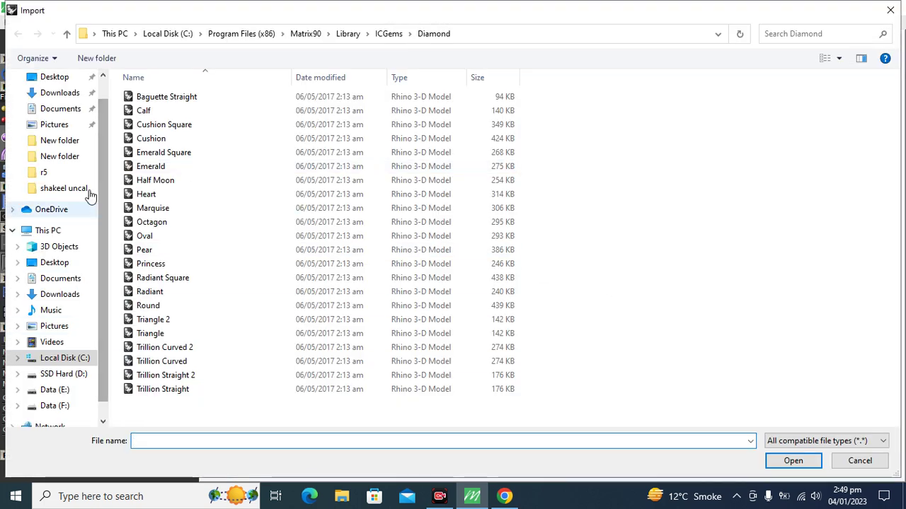
left_click(47, 83)
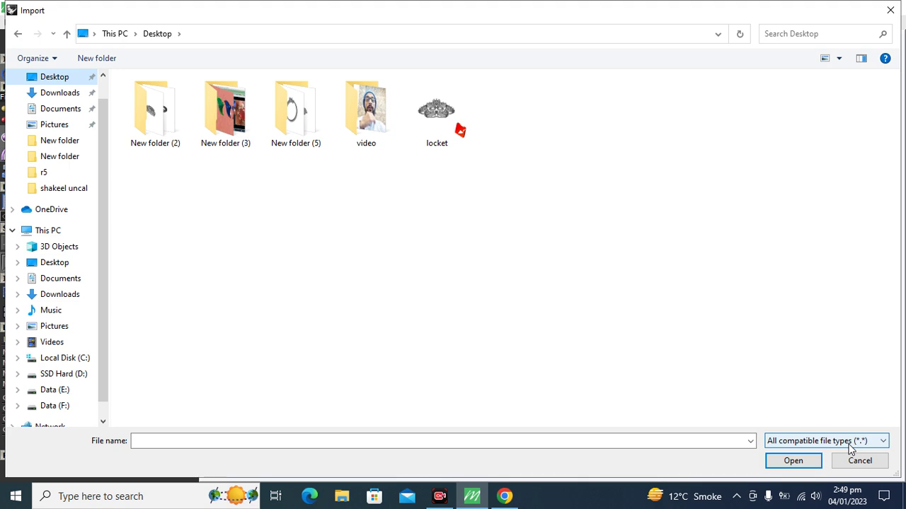
double_click(434, 122)
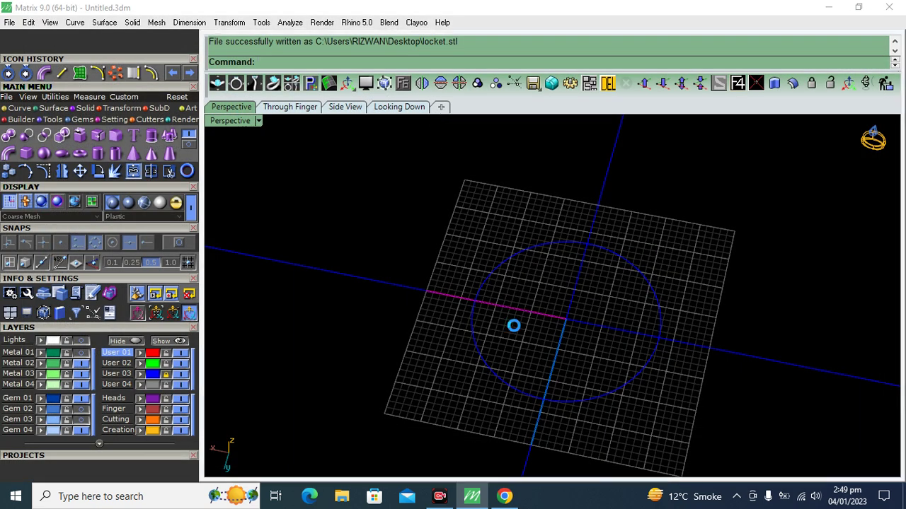
left_click(512, 309)
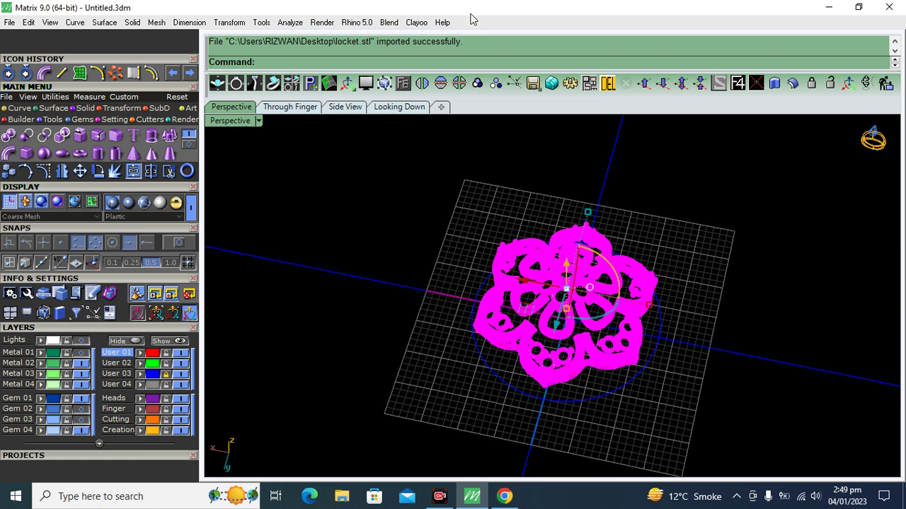
Group the imported locket meshes and check them in top and perspective views.
left_click(477, 83)
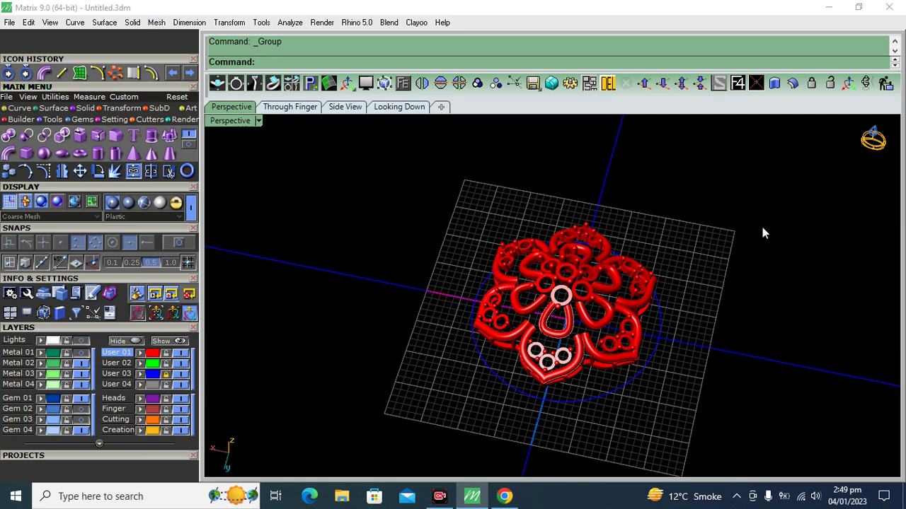
right_click_drag(713, 267, 623, 259)
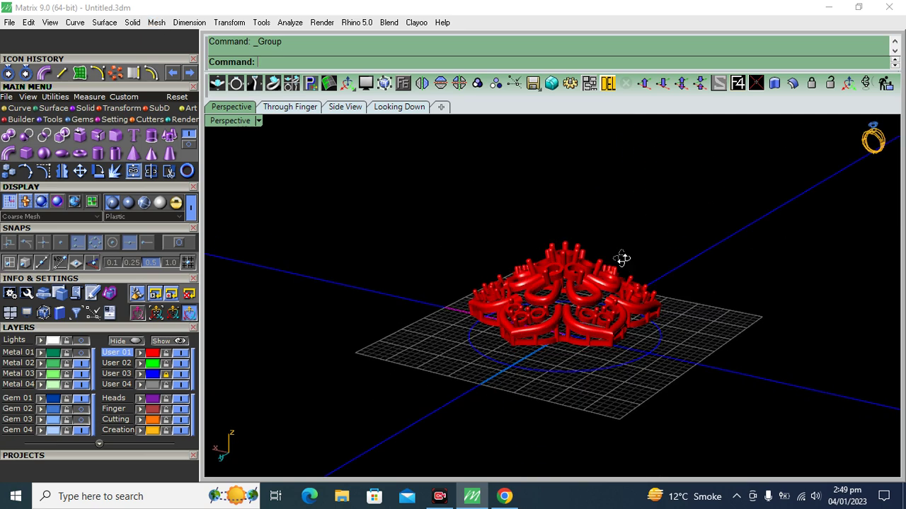
left_click(399, 107)
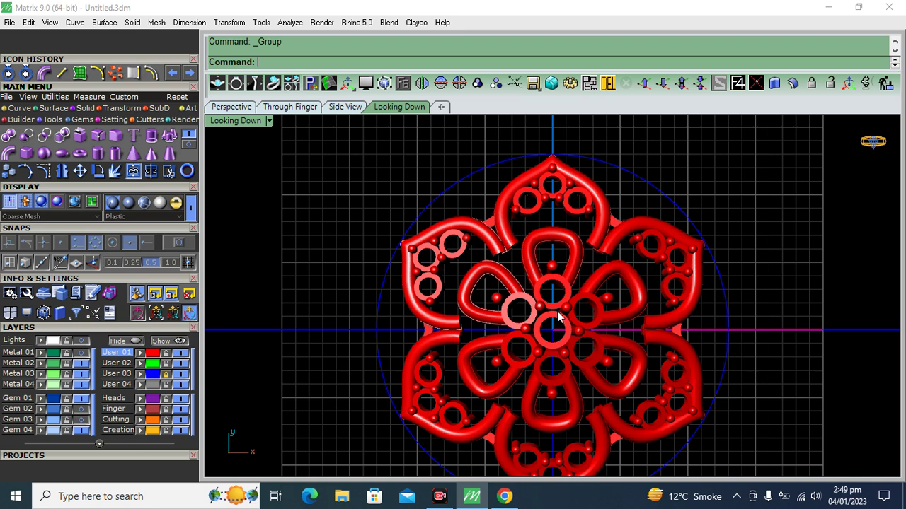
left_click(468, 255)
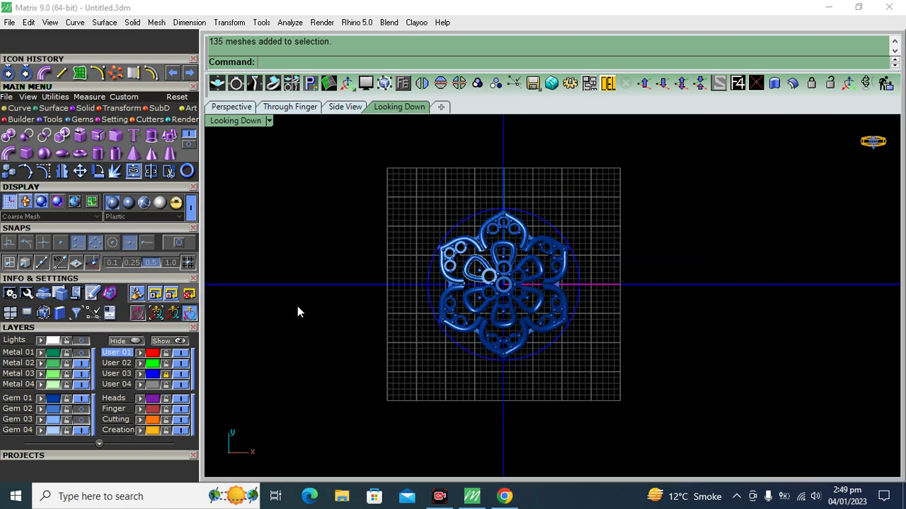
scroll(541, 276, "up", 2)
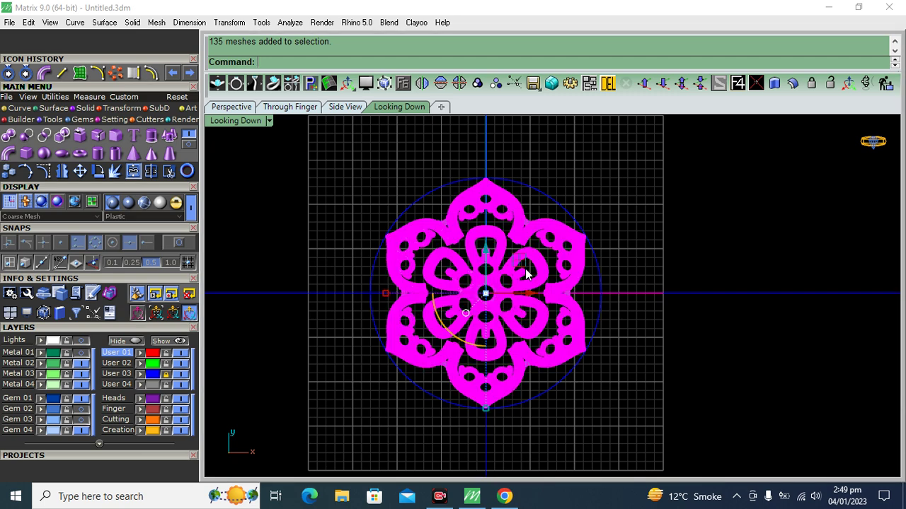
left_click(232, 110)
left_click(430, 309)
mouse_move(430, 309)
right_mouse_down()
mouse_move(592, 179)
mouse_move(743, 216)
right_mouse_up()
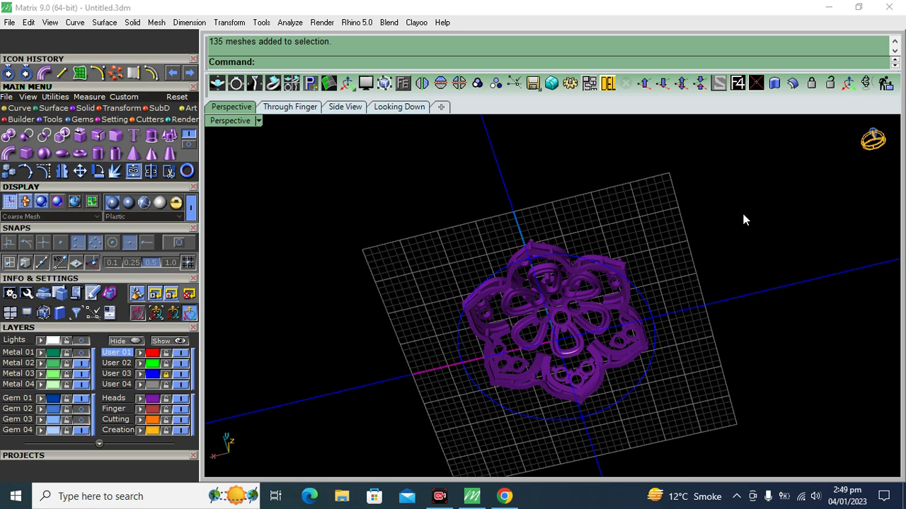
Select the imported locket mesh after briefly checking the mesh commands.
left_click(156, 22)
left_click(463, 262)
right_click_drag(459, 241, 545, 234)
left_click(546, 233)
scroll(546, 234, "up", 5)
scroll(556, 230, "down", 1)
Run BelSupport and place supports on the ring of circles, its top, and the lower arch.
type("BooleanDifference")
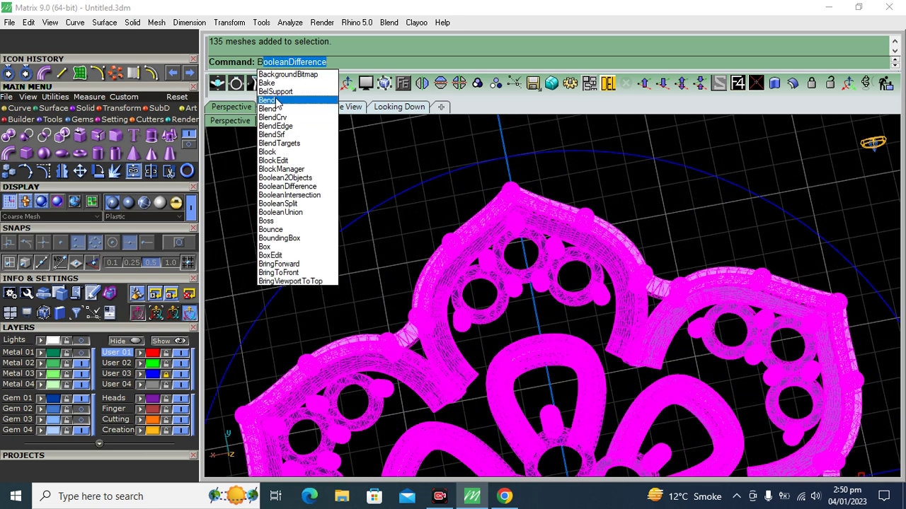
left_click(278, 94)
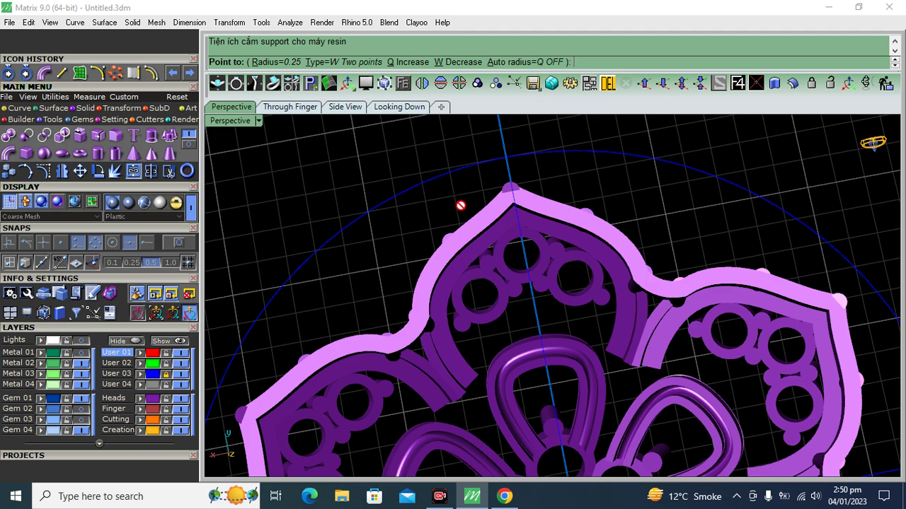
scroll(495, 297, "down", 3)
scroll(449, 398, "up", 2)
scroll(457, 353, "up", 2)
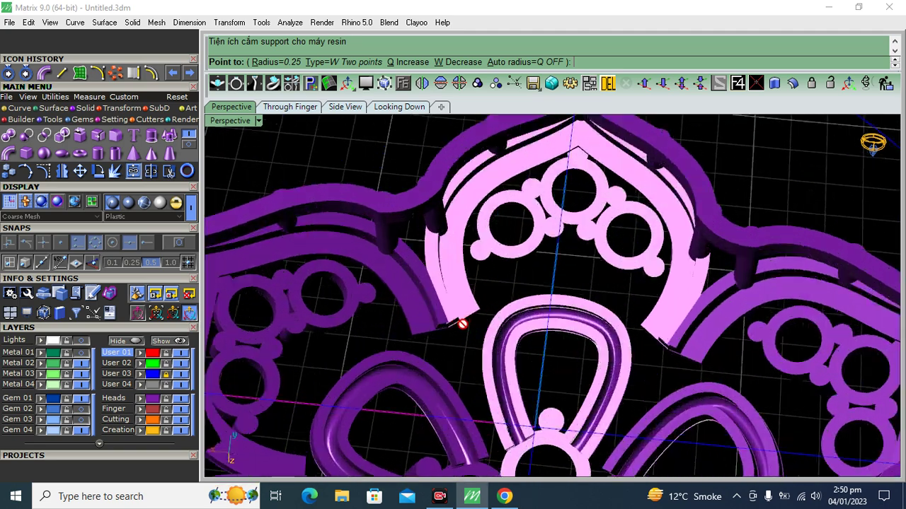
scroll(461, 317, "up", 3)
scroll(453, 310, "down", 2)
scroll(426, 356, "down", 2)
scroll(485, 253, "up", 3)
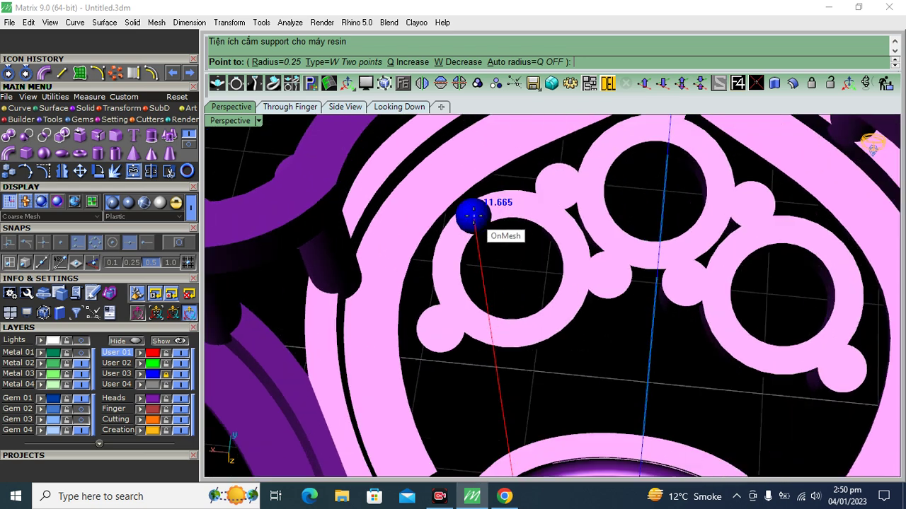
scroll(470, 212, "up", 2)
left_click(460, 193)
scroll(524, 188, "down", 3)
scroll(598, 173, "up", 4)
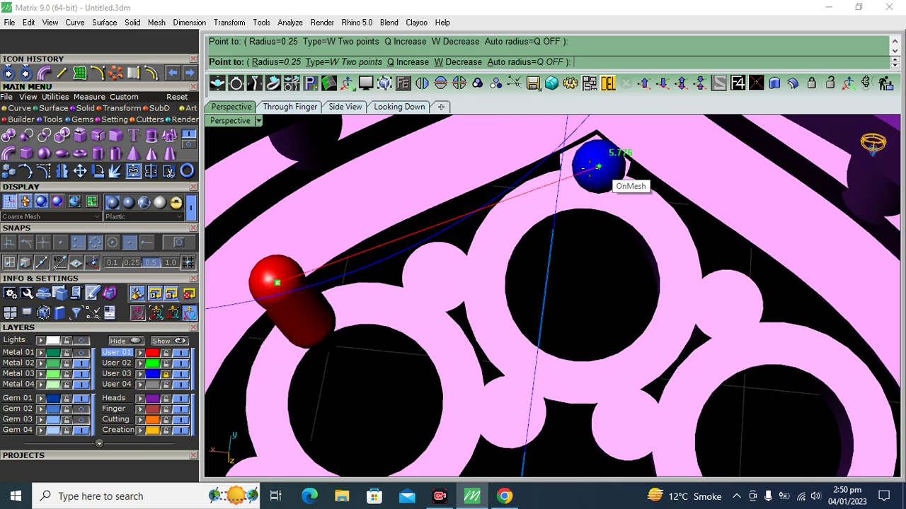
left_click(586, 129)
scroll(587, 141, "down", 2)
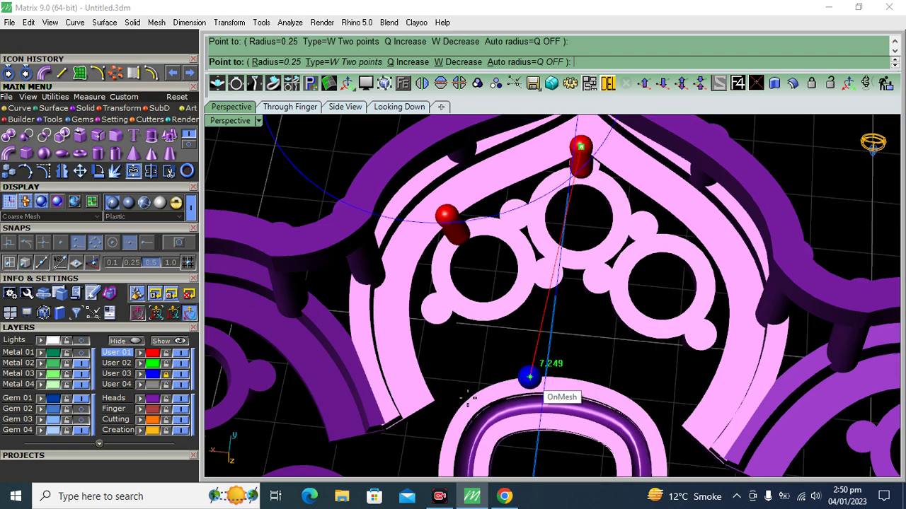
scroll(467, 318, "down", 1)
scroll(463, 354, "up", 3)
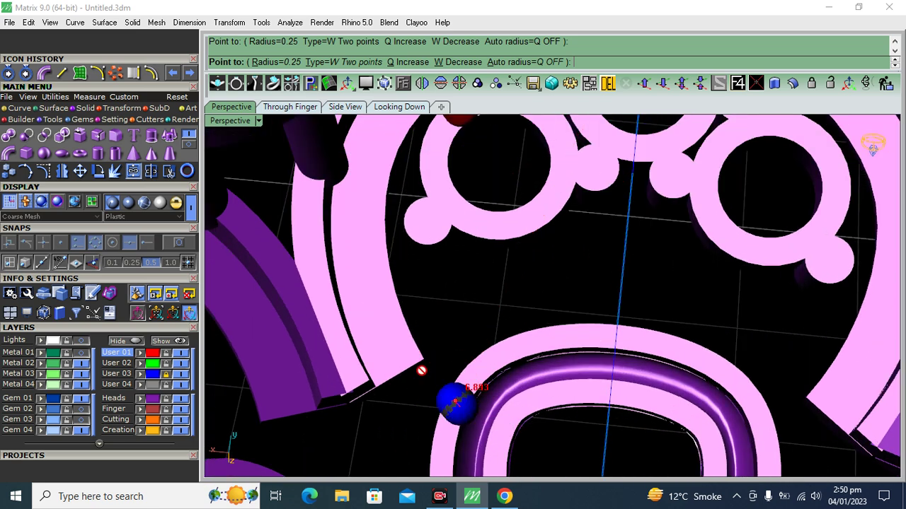
left_click(406, 353)
Hide the model to compare against the reference image, then show it again.
scroll(490, 288, "down", 3)
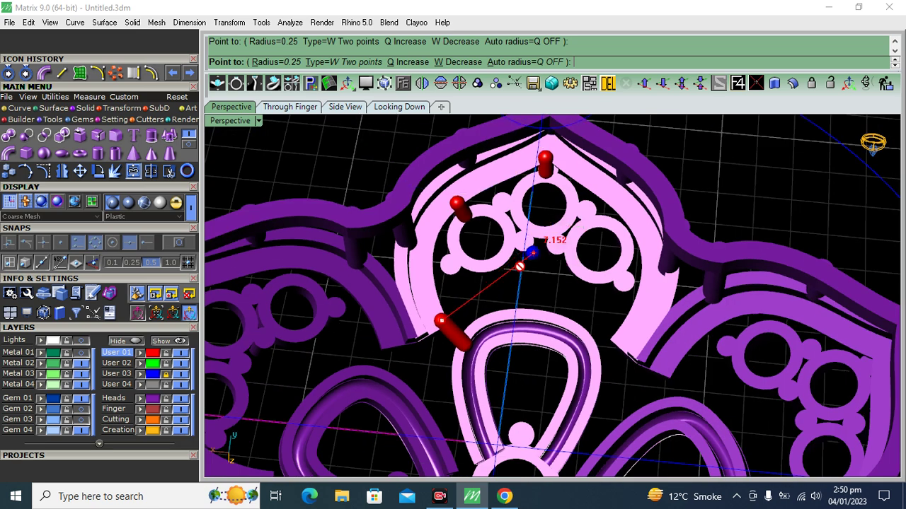
left_click(80, 343)
scroll(426, 329, "down", 2)
scroll(478, 242, "down", 1)
scroll(478, 242, "up", 2)
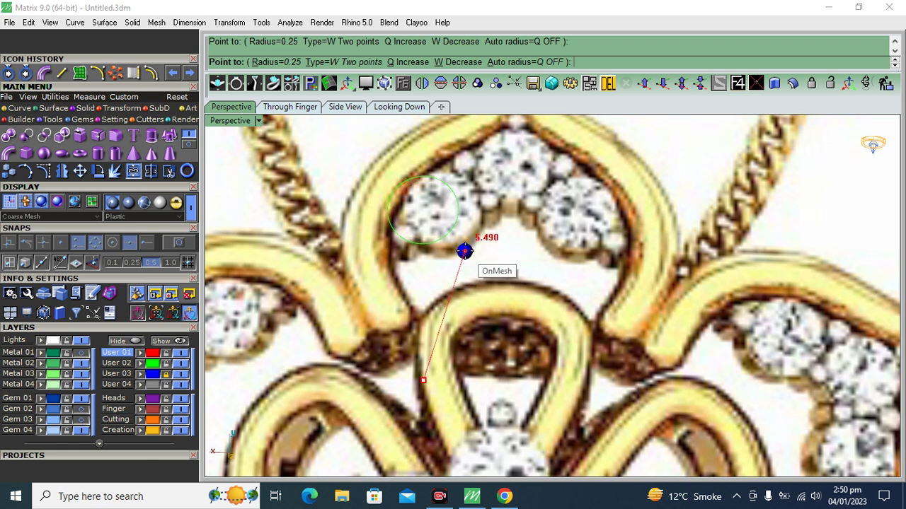
left_click(83, 346)
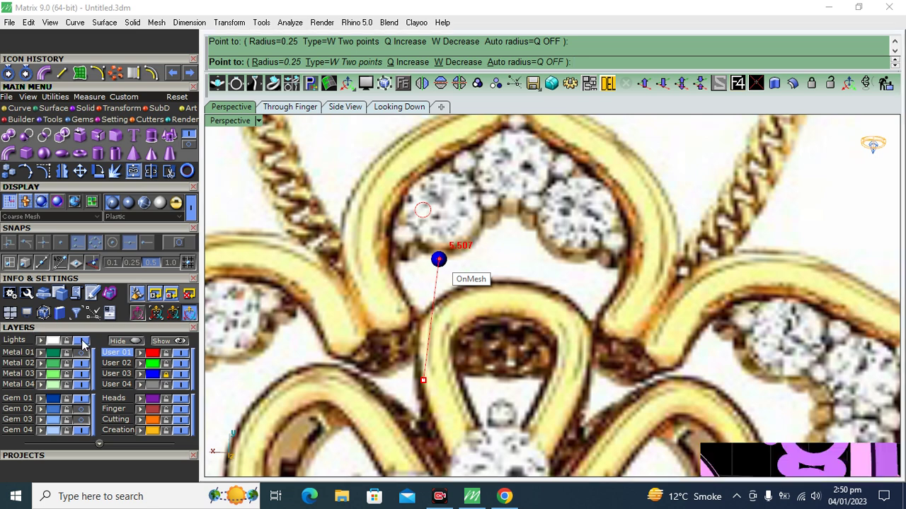
scroll(488, 351, "up", 3)
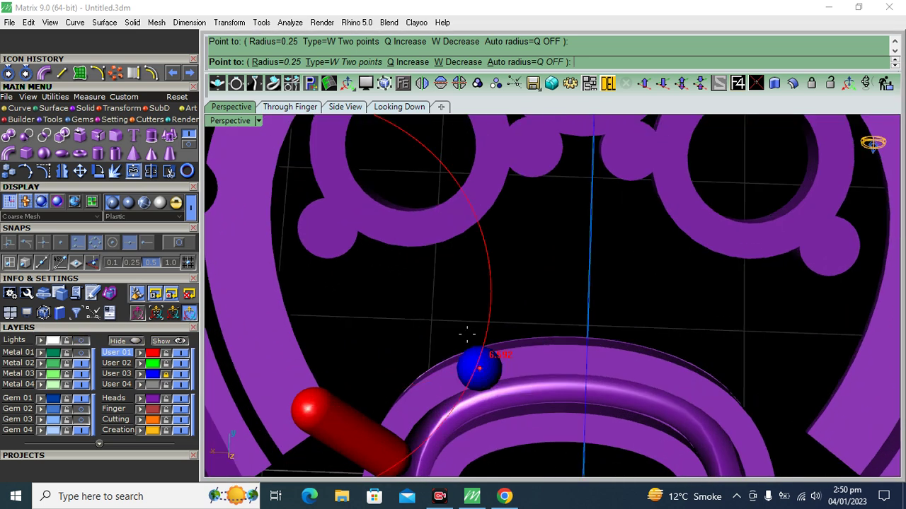
Add one more support rod down to the arch, finish, and select a left-side rod.
left_click(429, 225)
scroll(537, 231, "down", 3)
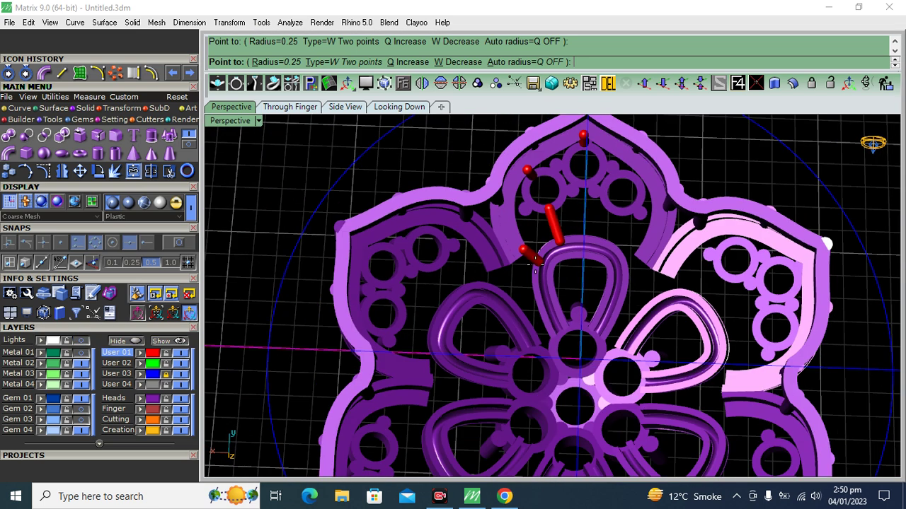
scroll(536, 280, "up", 4)
right_click(521, 259)
scroll(524, 244, "down", 2)
scroll(524, 244, "up", 2)
left_click(514, 298, "shift")
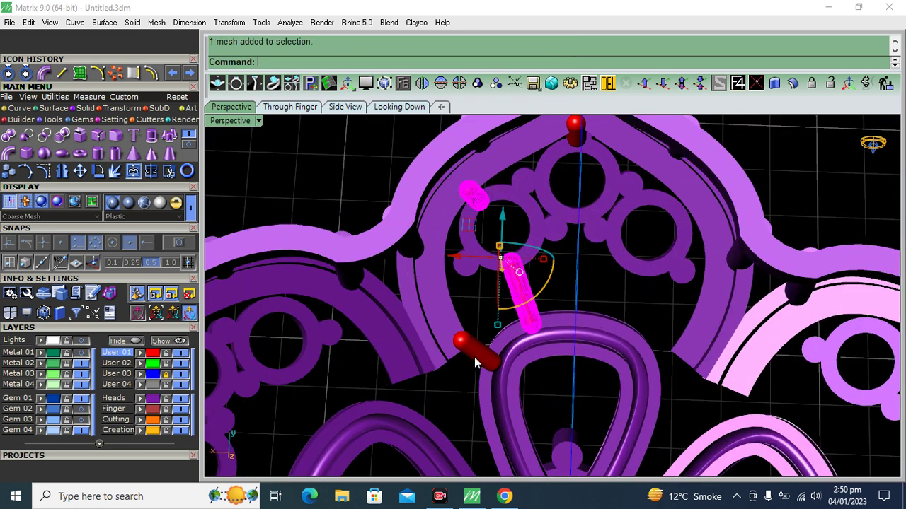
Mirror the selected top-petal rods across the centre axis and include the copies in the selection.
left_click(474, 356, "shift")
left_click(421, 83)
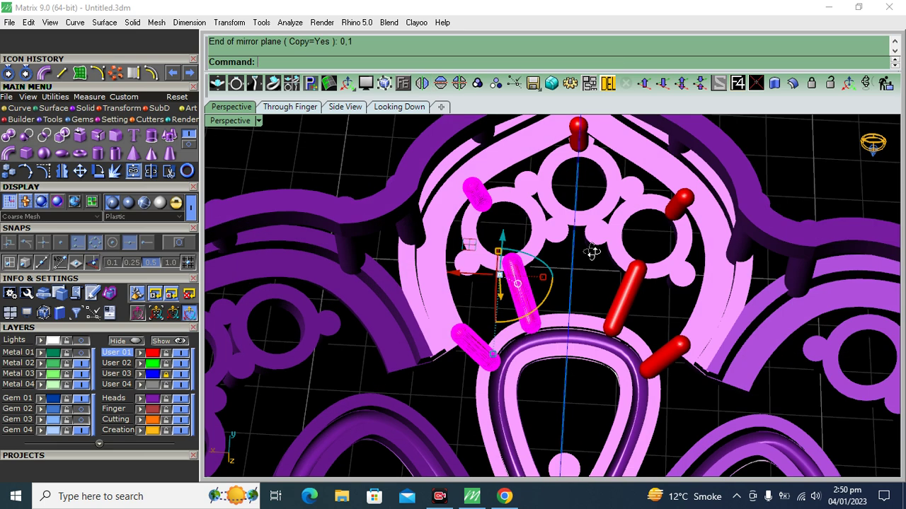
left_click(150, 353)
Polar-array the rods six times around the centre, then select every mesh.
left_click(117, 74)
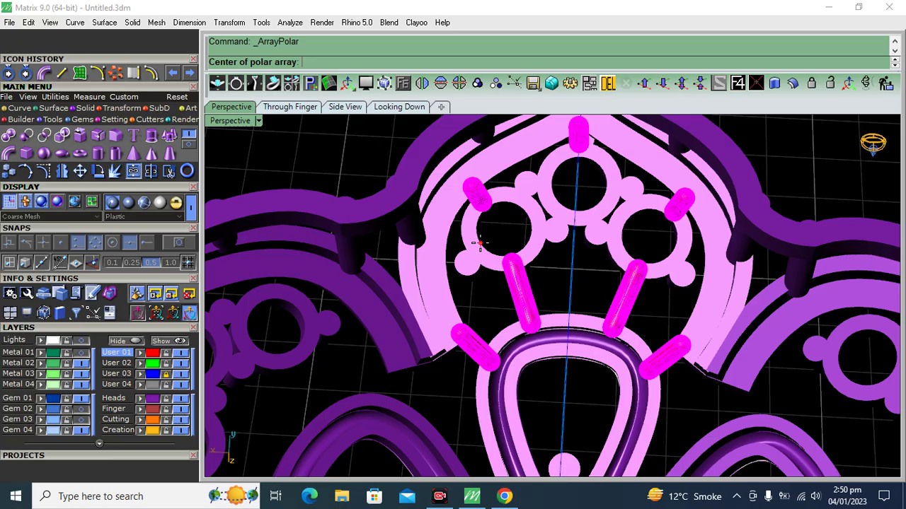
key("Return")
key("Return")
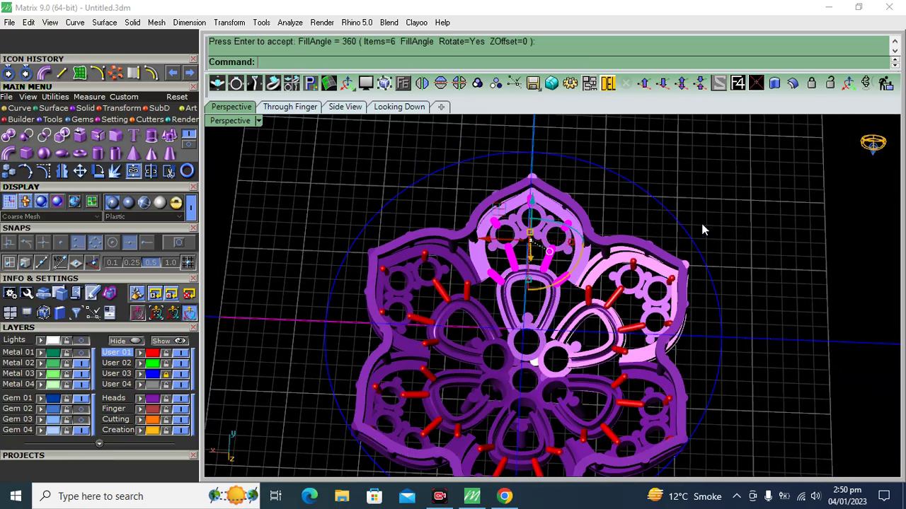
scroll(428, 290, "up", 3)
mouse_move(434, 299)
right_mouse_down()
mouse_move(486, 262)
mouse_move(530, 323)
right_mouse_up()
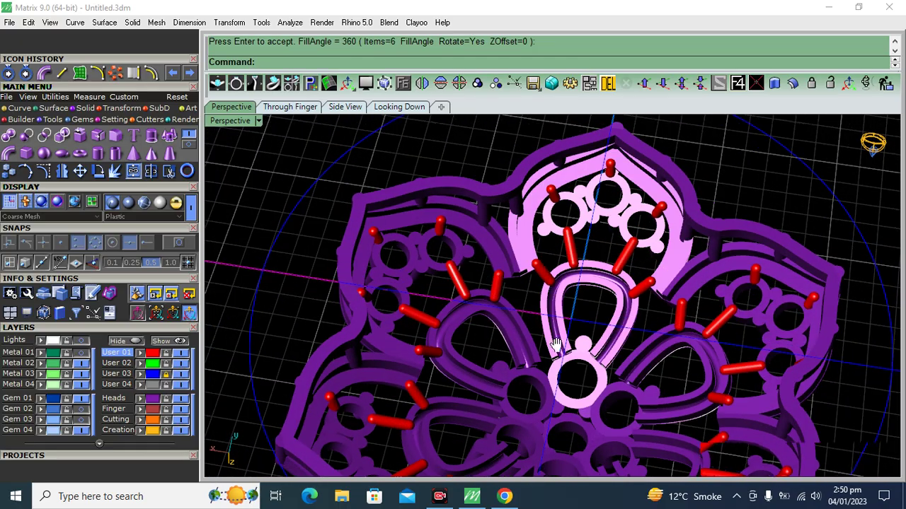
scroll(542, 323, "up", 3)
key("ctrl+a")
type("B")
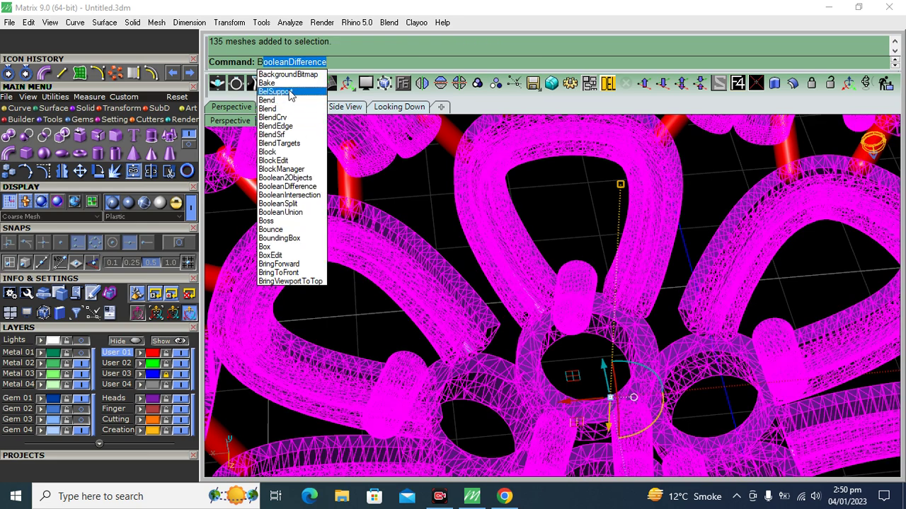
Draw two red two-point capsule connector bars between the petals.
key("Return")
scroll(507, 304, "up", 2)
scroll(507, 308, "up", 3)
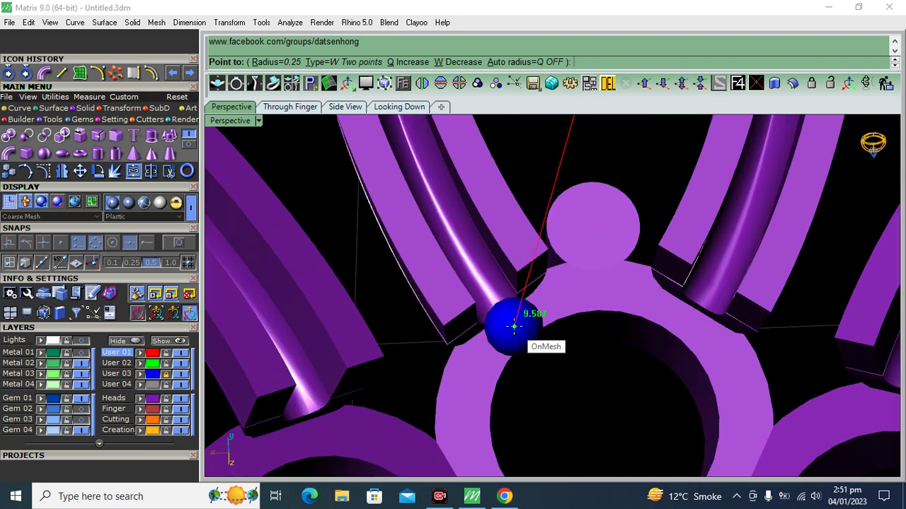
left_click(506, 311)
scroll(467, 311, "down", 3)
left_click(459, 308)
scroll(458, 308, "up", 2)
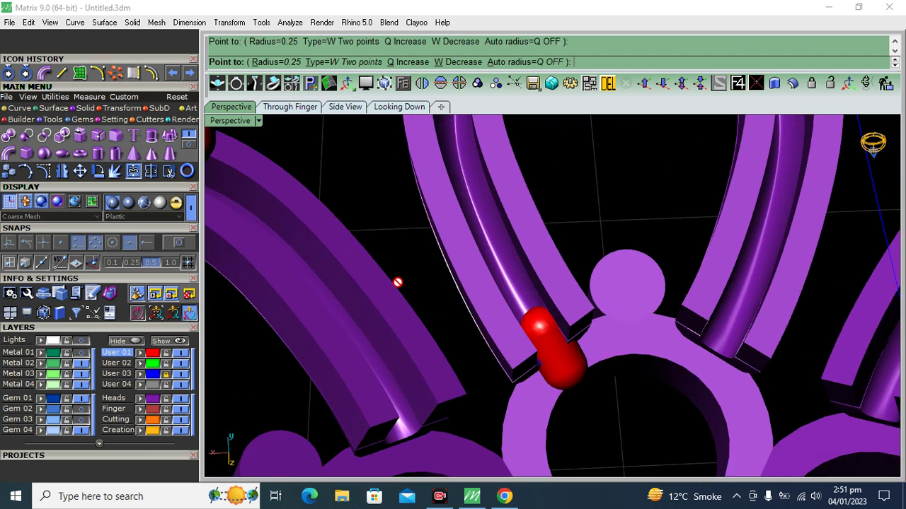
left_click_drag(461, 256, 374, 293)
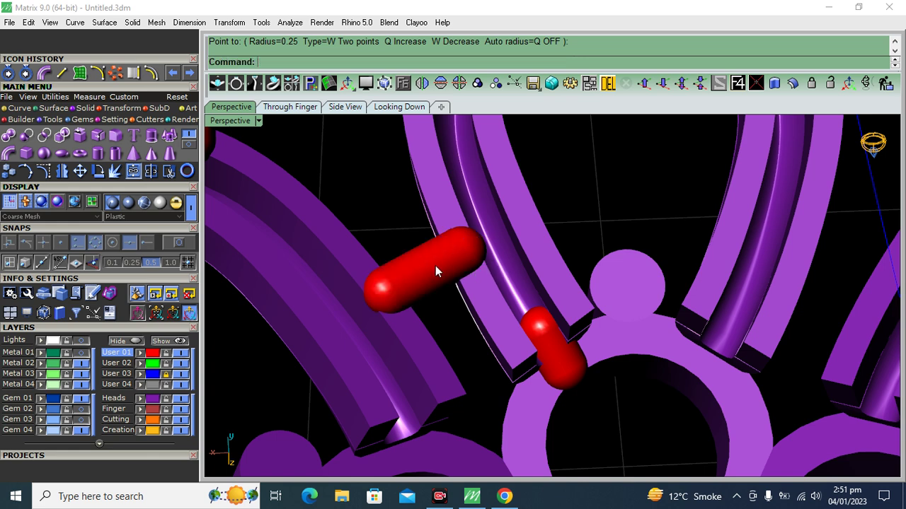
Select both capsules and polar-array them around 0,0,0, then undo the array.
left_click(435, 267)
left_click(558, 359, "shift")
left_click(115, 73)
type("0")
key("Return")
key("Return")
key("Return")
key("Return")
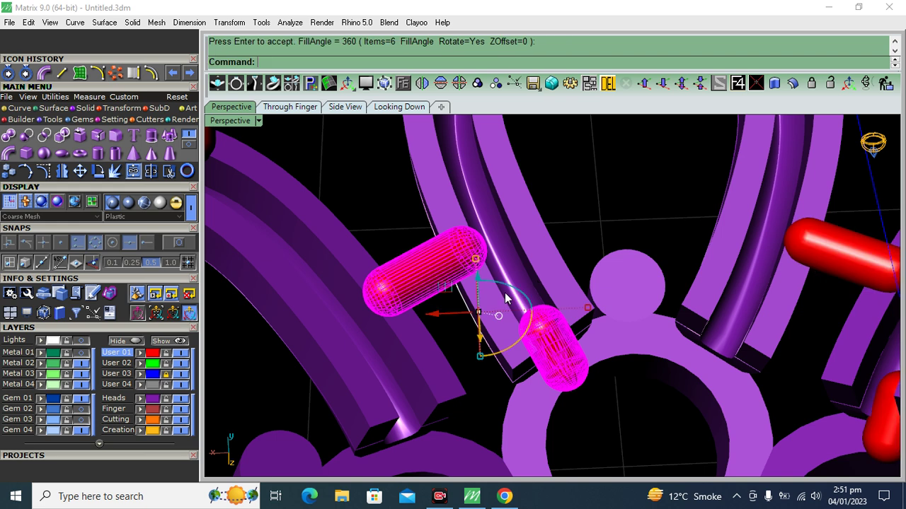
left_click(545, 320)
key("ctrl+z")
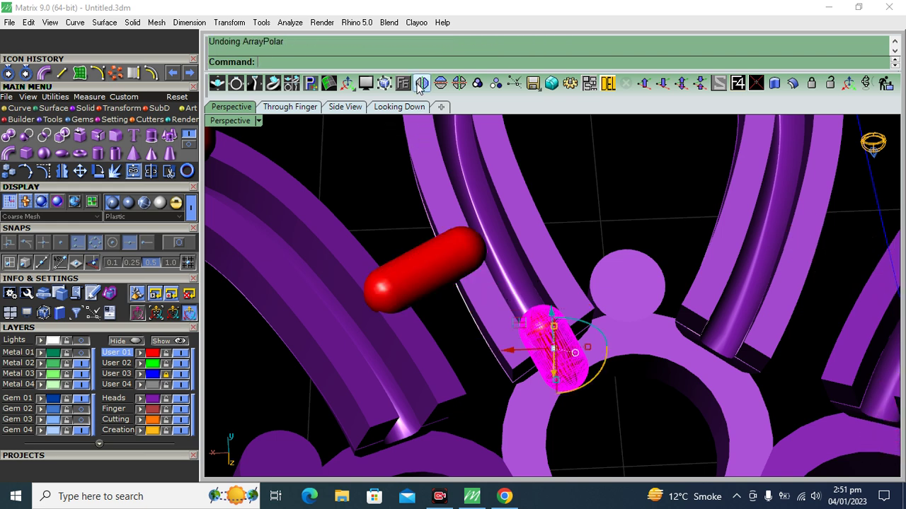
Mirror the middle capsule and polar-array all three capsules six times around the origin.
left_click(421, 83)
left_click(724, 340, "shift")
left_click(438, 291, "shift")
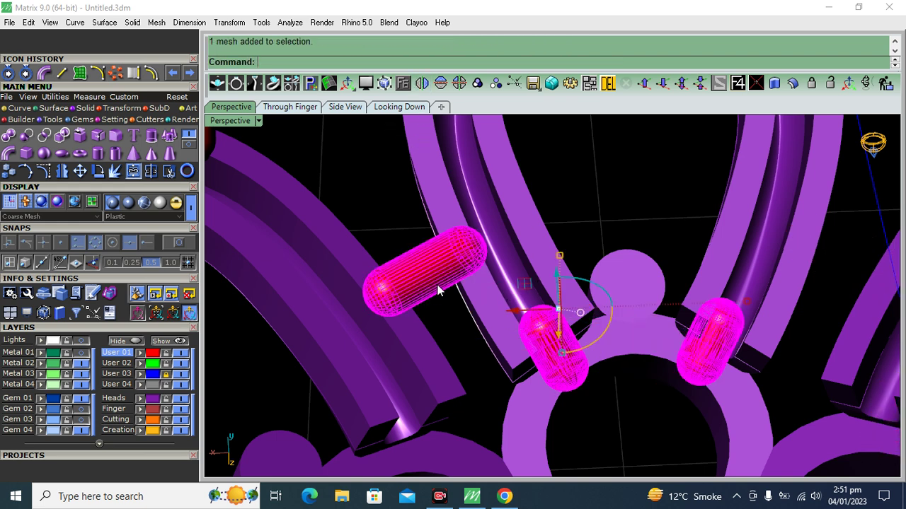
left_click(115, 72)
type("0")
key("Return")
key("Return")
key("Return")
key("Return")
scroll(568, 268, "down", 2)
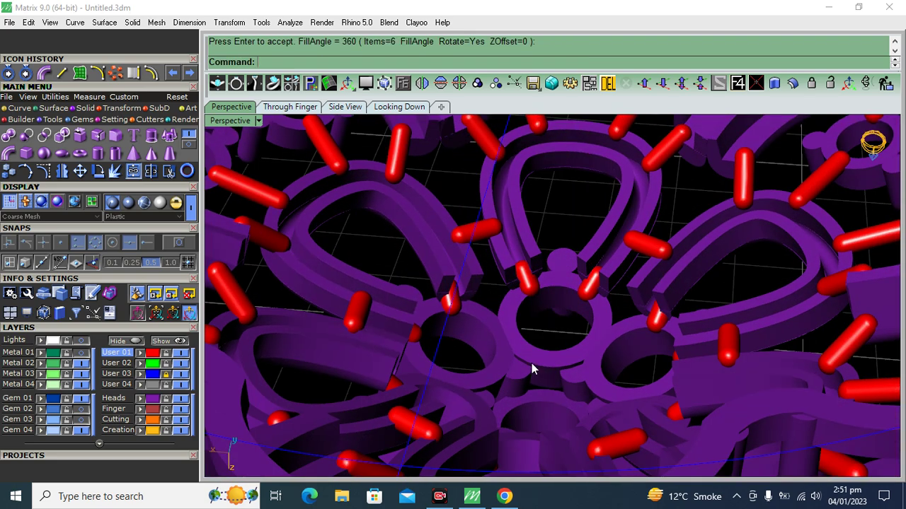
scroll(532, 370, "up", 2)
Window-select the purple construction meshes and delete them.
right_click_drag(542, 378, 510, 347)
scroll(540, 297, "down", 5)
right_click_drag(540, 297, 496, 283)
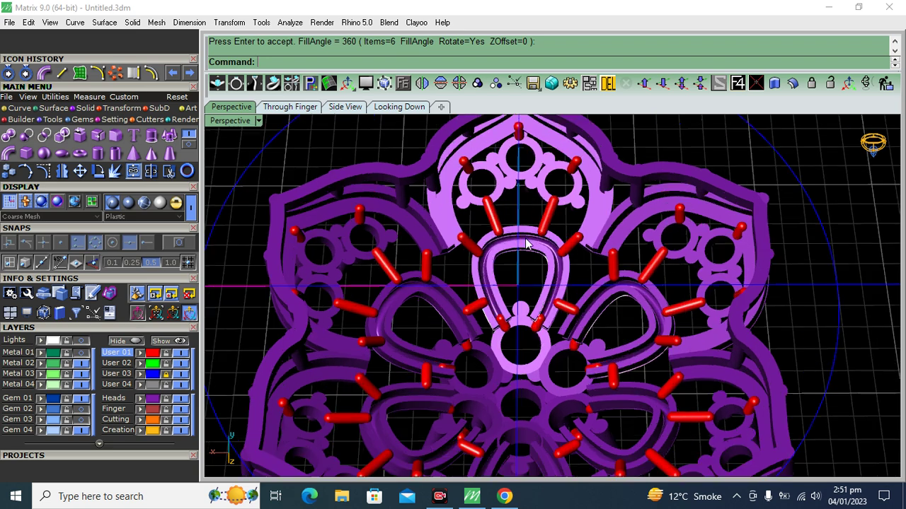
left_click(446, 272)
key("Delete")
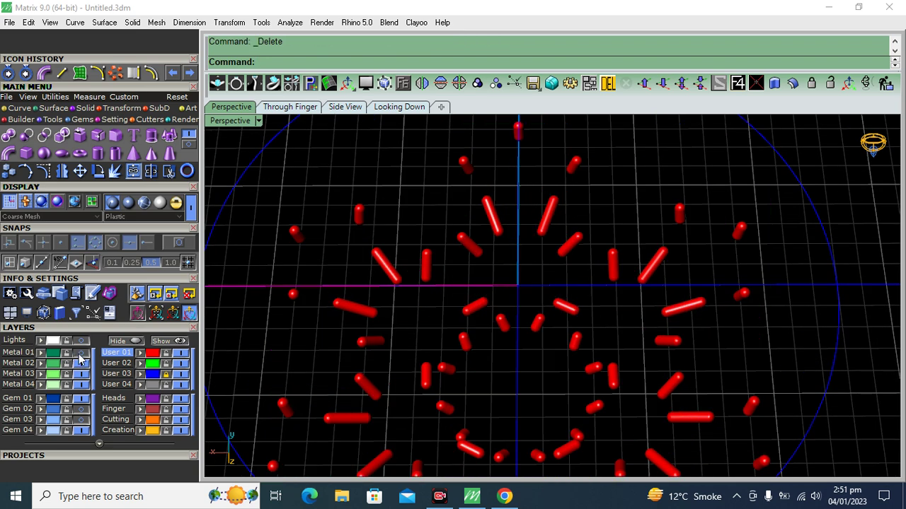
Turn on the Metal 01 layer and orbit to inspect the red rods bridging the green pendant.
left_click(80, 353)
scroll(467, 267, "down", 3)
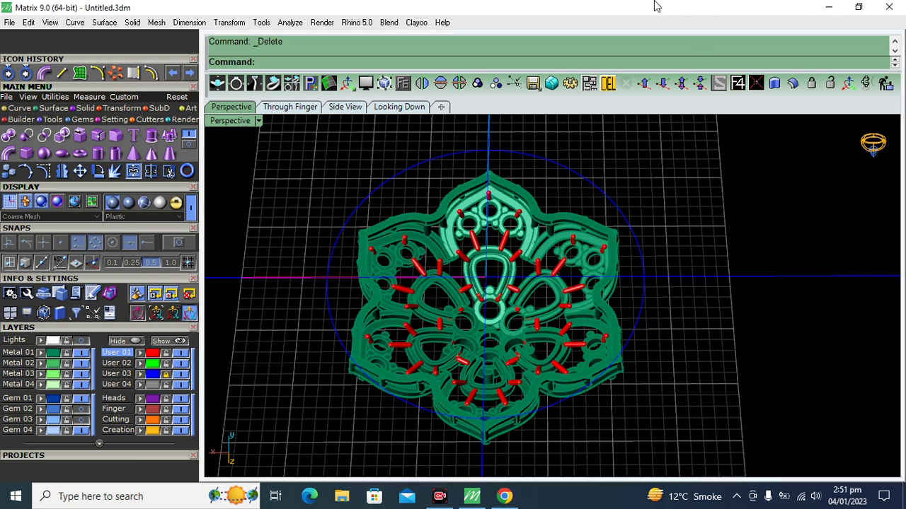
right_click_drag(727, 206, 657, 140)
mouse_move(610, 306)
right_mouse_down()
mouse_move(738, 256)
mouse_move(699, 332)
right_mouse_up()
mouse_move(592, 338)
right_mouse_down()
mouse_move(778, 299)
mouse_move(735, 356)
mouse_move(658, 339)
right_mouse_up()
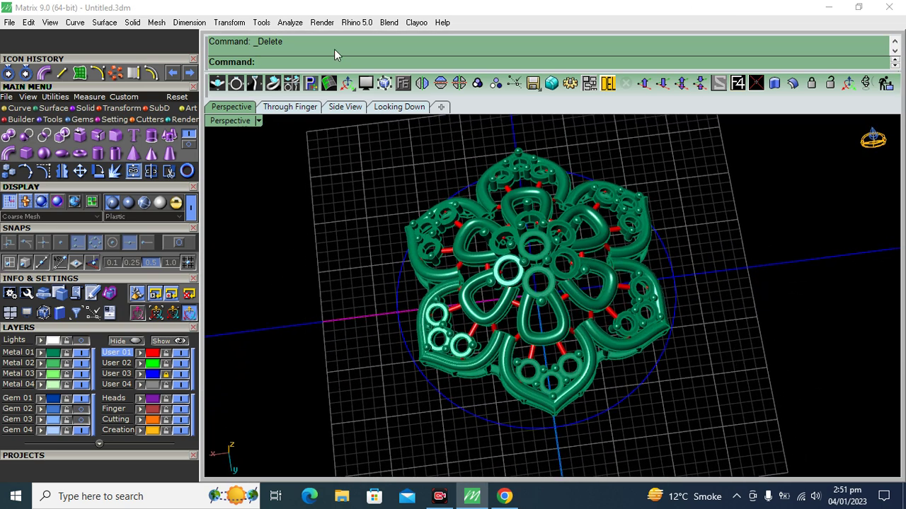
left_click(151, 25)
left_click(408, 198)
scroll(523, 296, "down", 5)
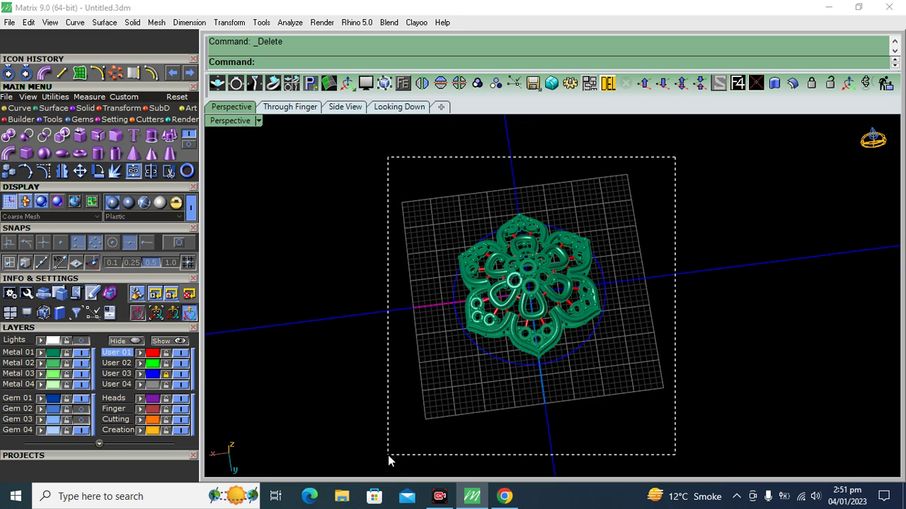
Window-select the pendant pieces and group them together.
left_click_drag(388, 459, 387, 460)
left_click(477, 83)
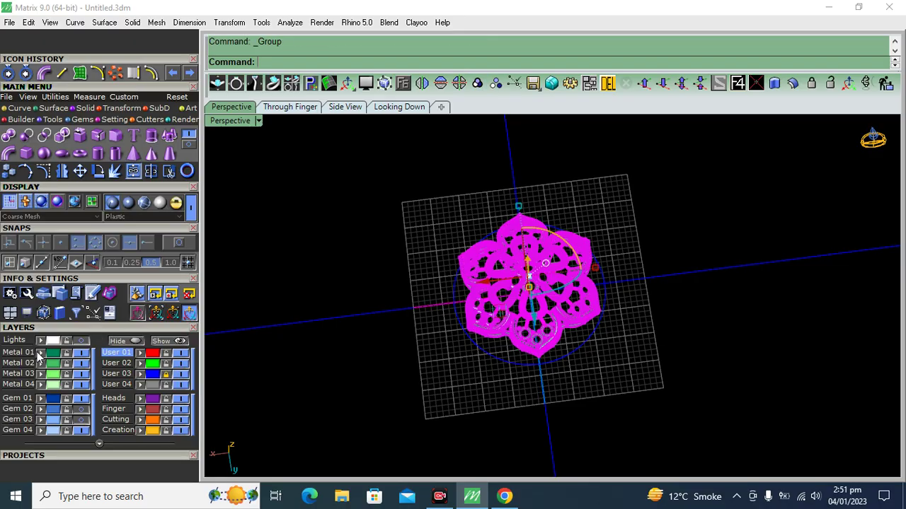
left_click(447, 338)
scroll(473, 298, "up", 5)
scroll(529, 320, "up", 2)
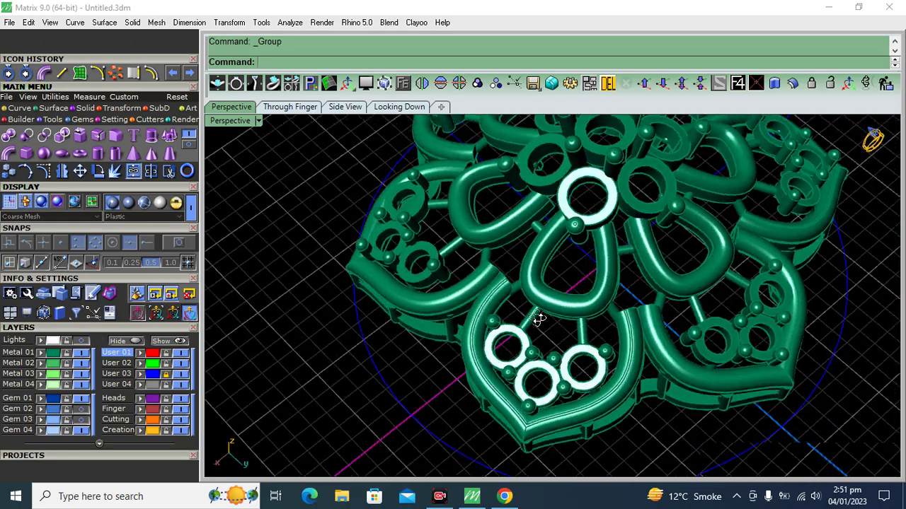
right_click_drag(530, 320, 322, 279)
scroll(322, 279, "down", 3)
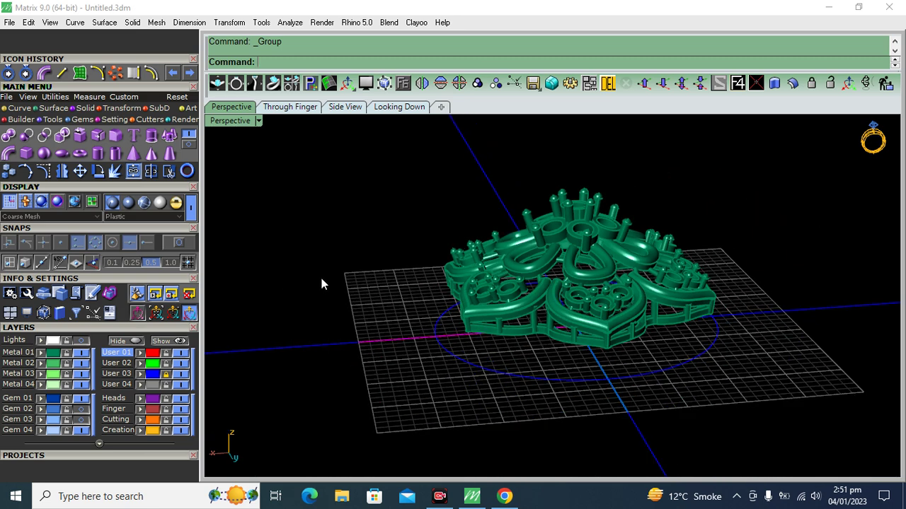
Show the Gem 03 stones and toggle the Gem 02 layer off again.
left_click(82, 420)
left_click(82, 409)
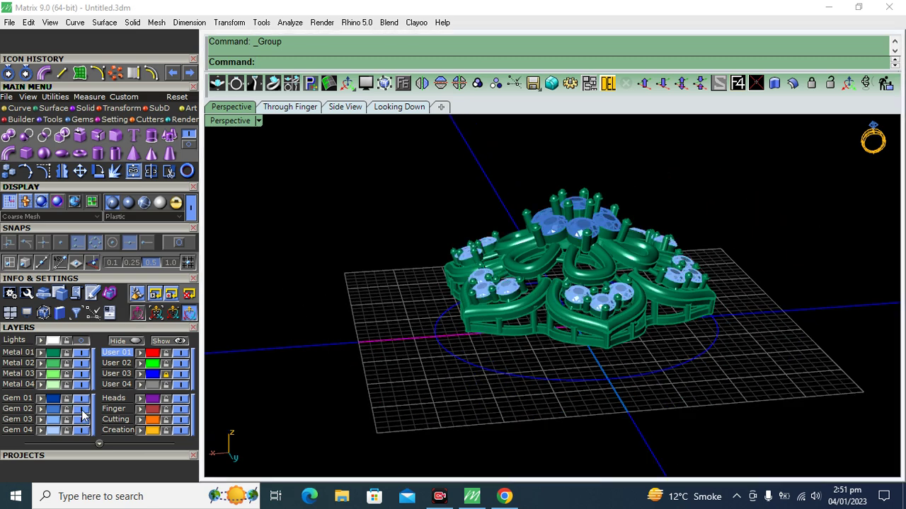
left_click(81, 409)
right_click_drag(496, 284, 526, 350)
Select all and export it as locket.stl, replacing the existing file and accepting the mesh options.
key("ctrl+a")
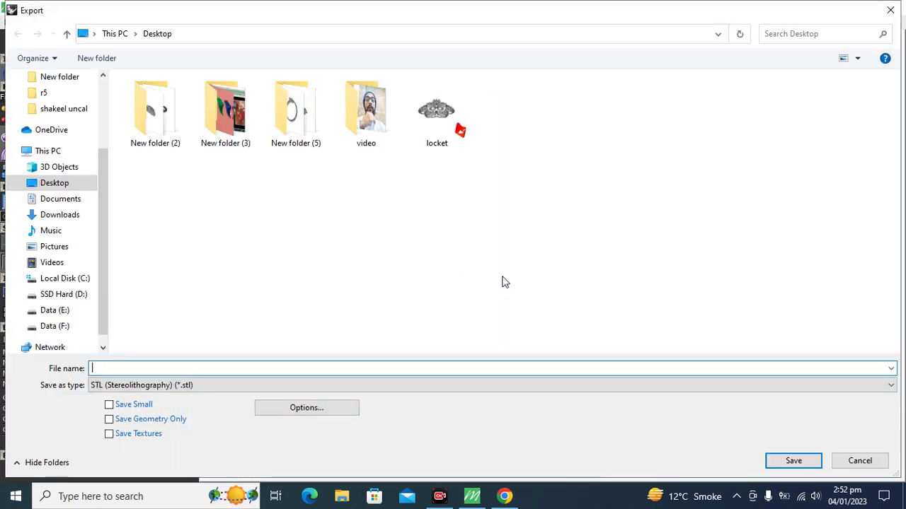
left_click(426, 107)
double_click(427, 107)
left_click(492, 252)
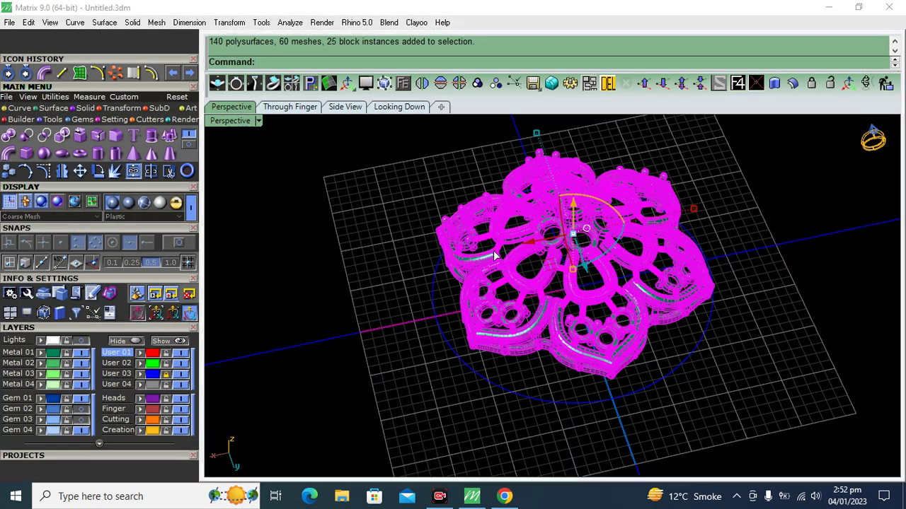
left_click(286, 291)
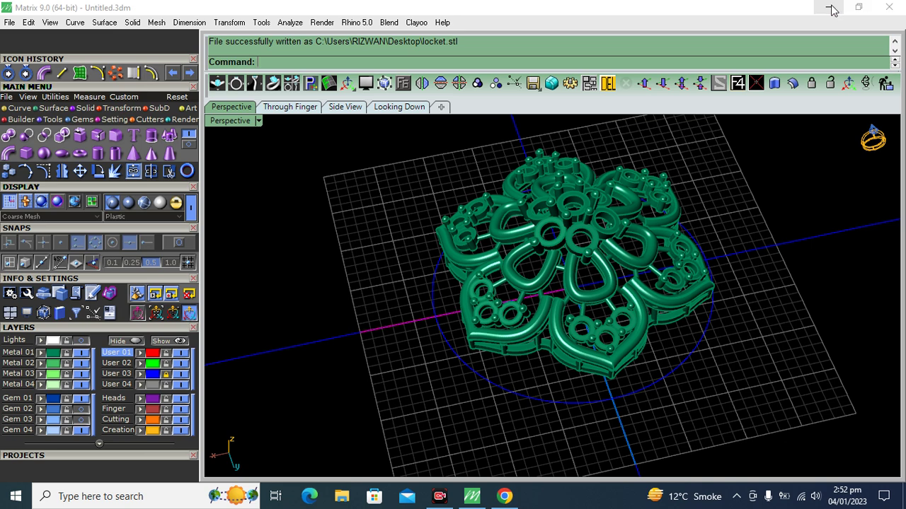
Switch to the Looking Down view and move the gold reference image to the right.
left_click(399, 107)
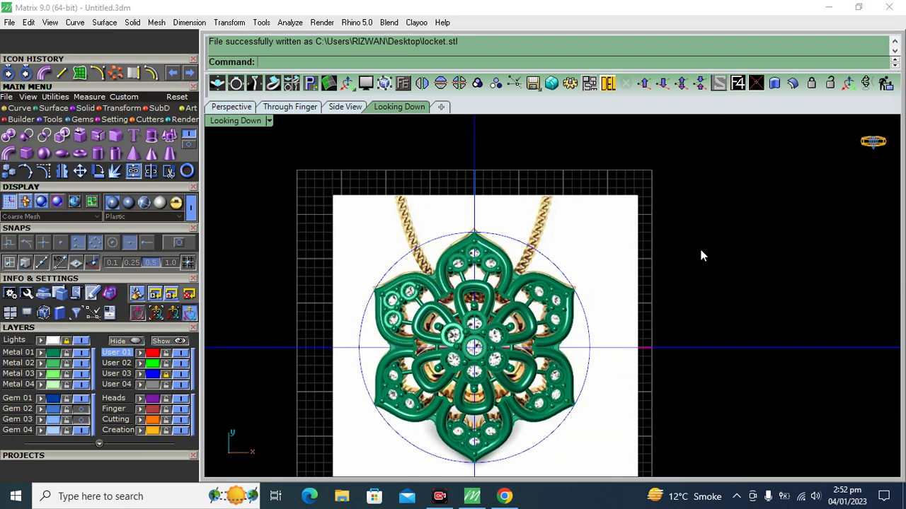
left_click(81, 353)
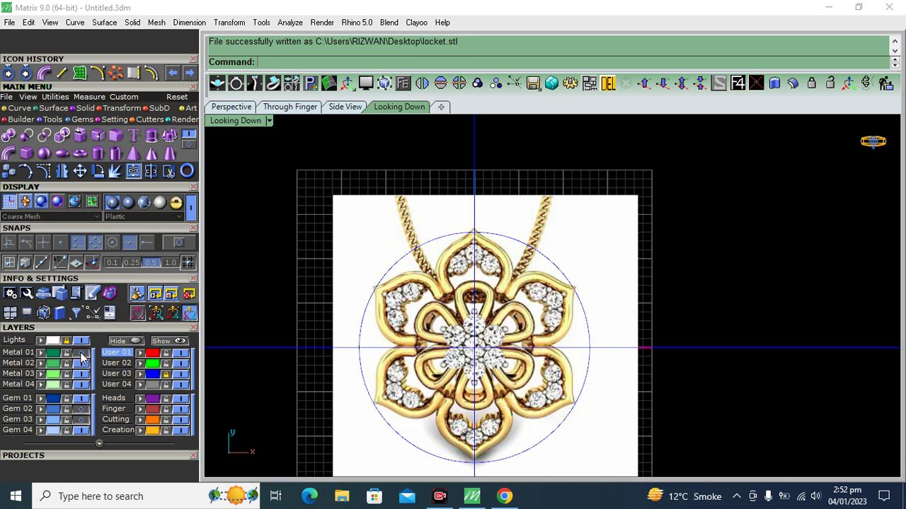
left_click(80, 354)
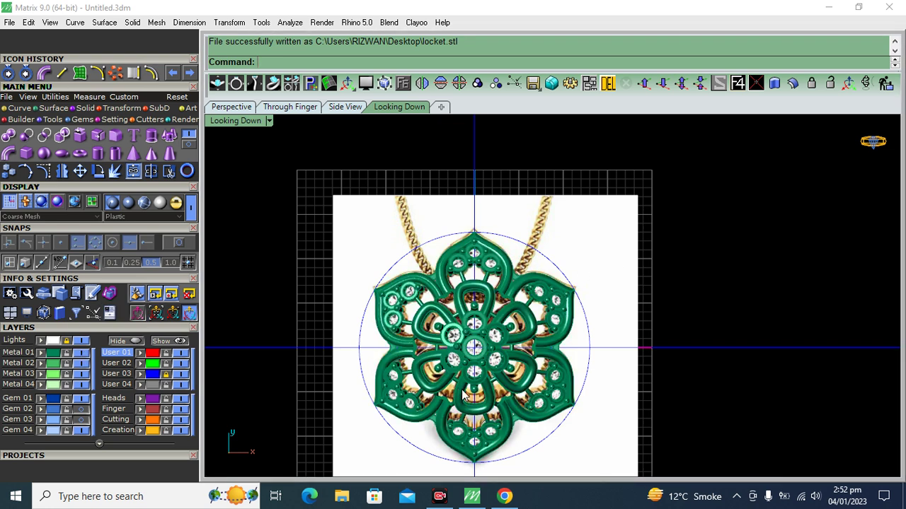
left_click(53, 347)
scroll(362, 205, "down", 4)
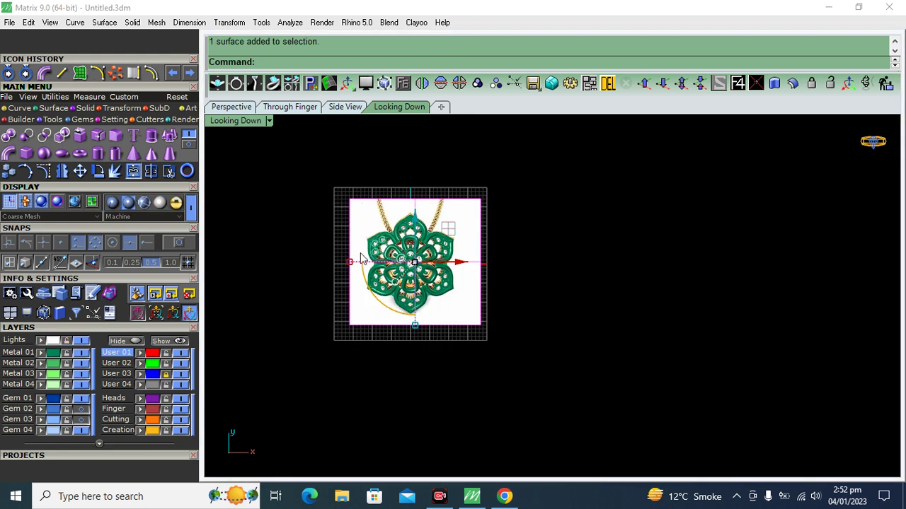
left_click_drag(462, 262, 555, 263)
left_click(651, 257)
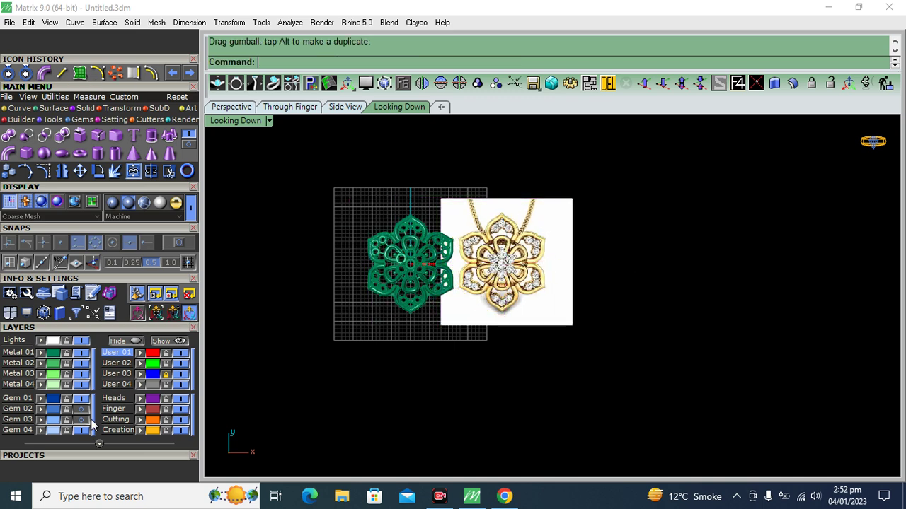
Show the Gem 02 stones and minimise Matrix to the desktop.
left_click(81, 409)
scroll(419, 269, "up", 5)
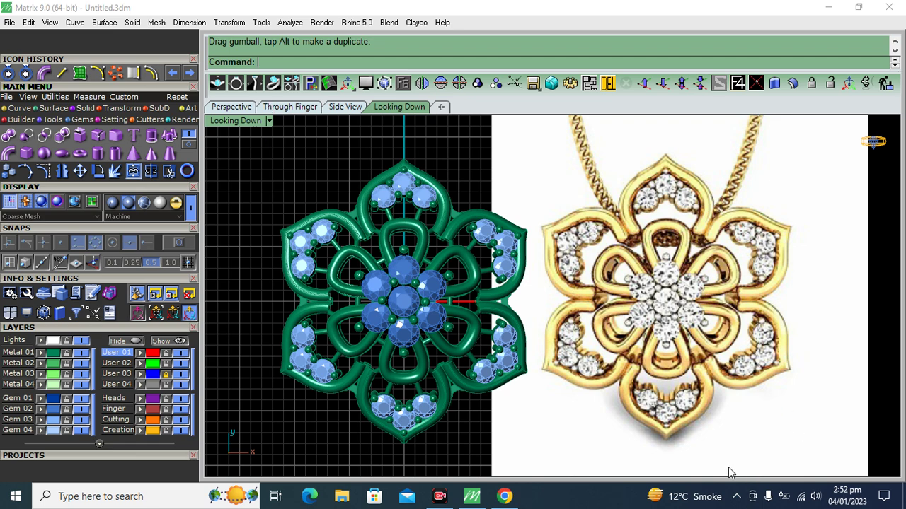
scroll(515, 301, "down", 2)
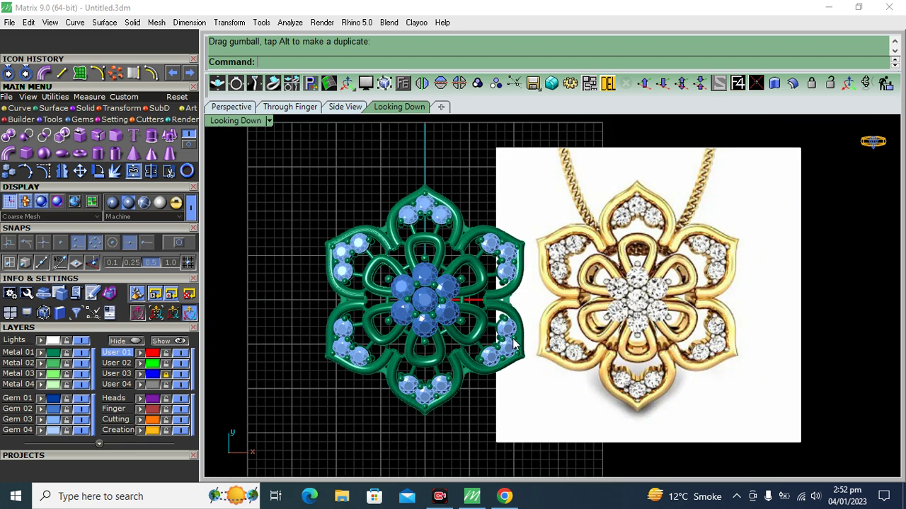
left_click(828, 7)
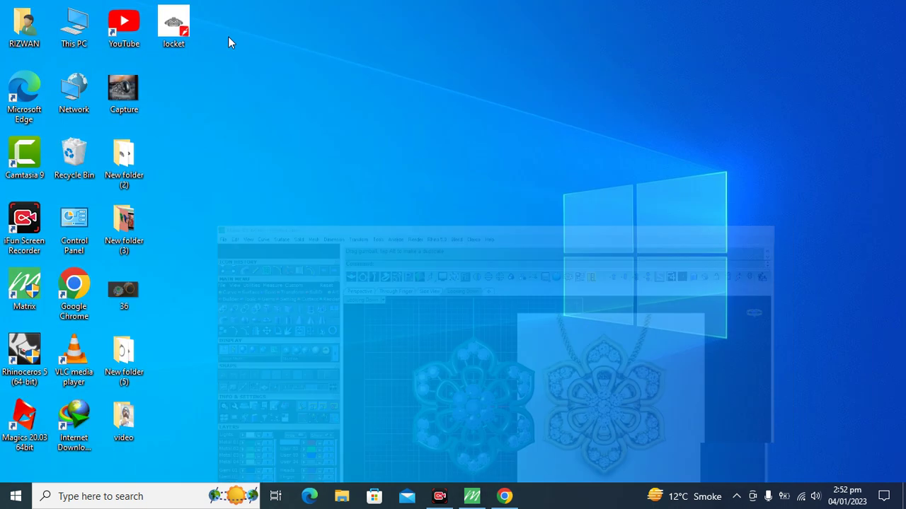
Open locket.stl in Magics and open Triangle Reduction (0.0200 mm detail, 45°, 5 iterations).
double_click(173, 29)
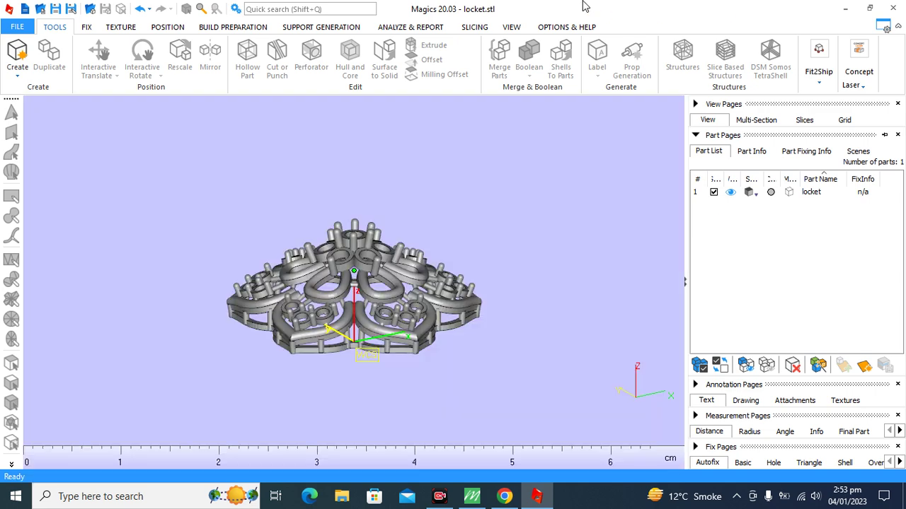
mouse_move(400, 297)
right_mouse_down()
mouse_move(410, 238)
mouse_move(392, 288)
right_mouse_up()
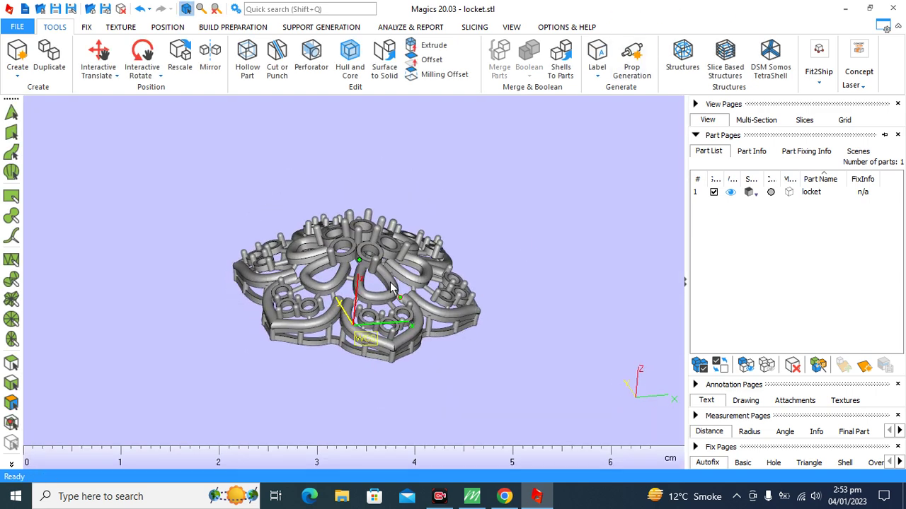
key("ctrl+r")
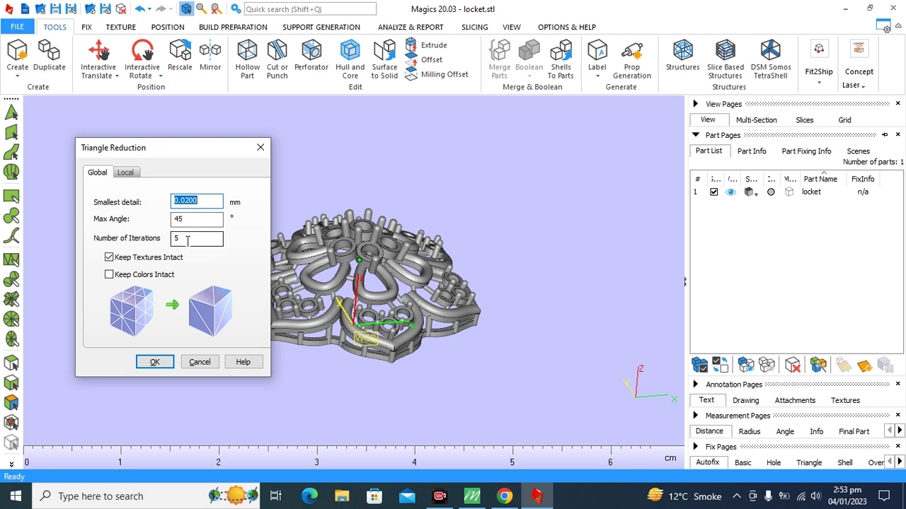
Run the triangle reduction, then collapse sharp triangles with 0.010 mm filter and 3° angle.
left_click(155, 363)
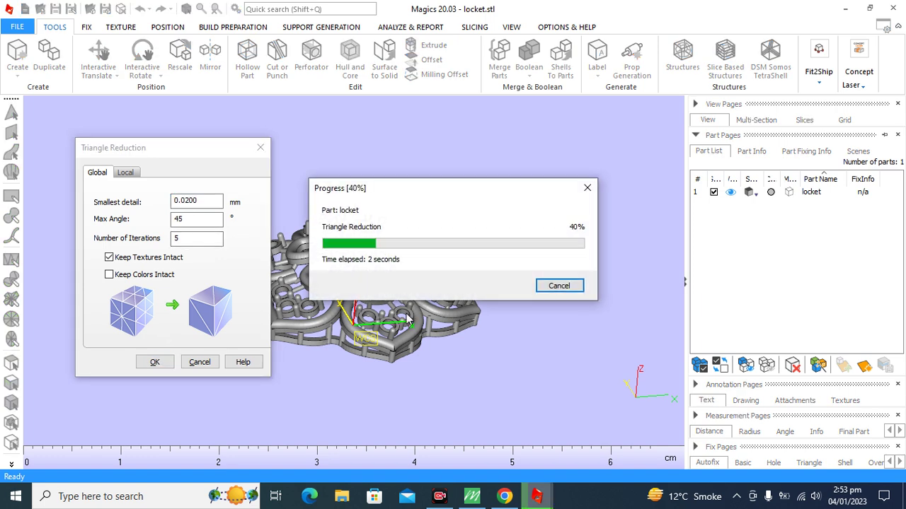
mouse_move(320, 295)
right_mouse_down()
mouse_move(284, 296)
mouse_move(287, 311)
right_mouse_up()
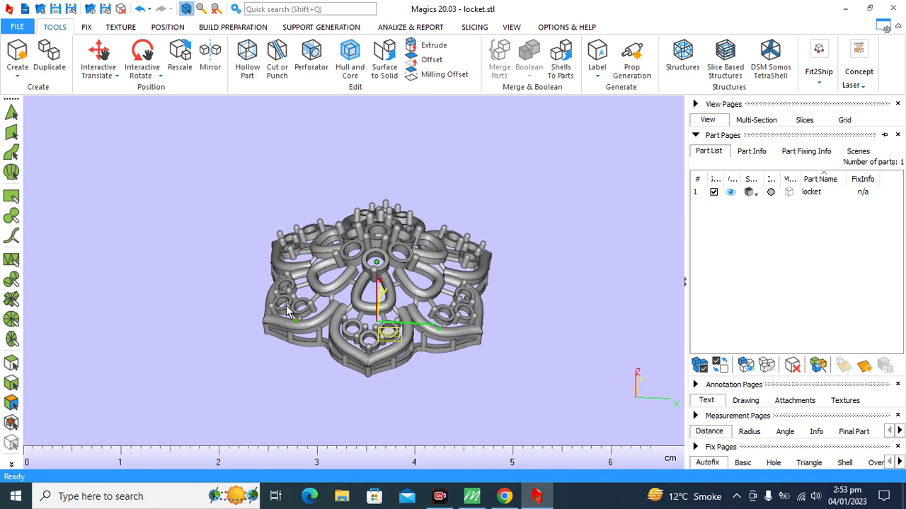
key("ctrl+f")
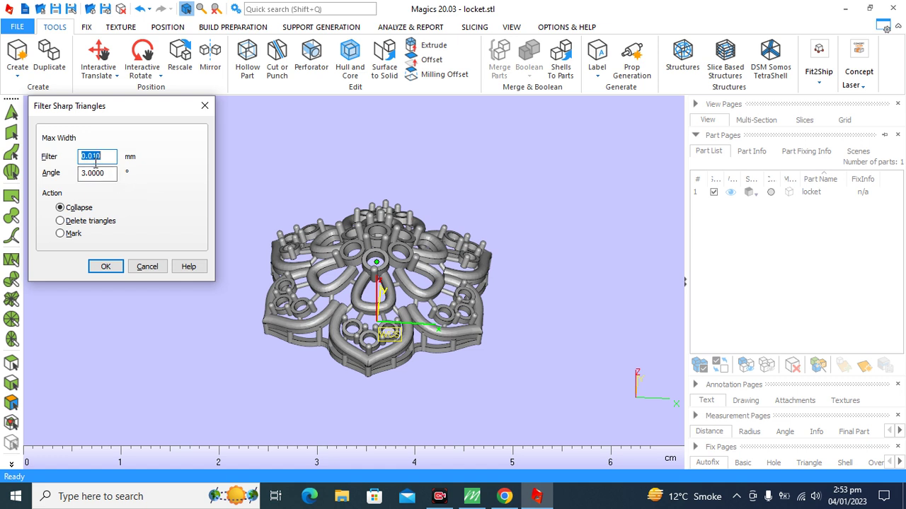
left_click(106, 266)
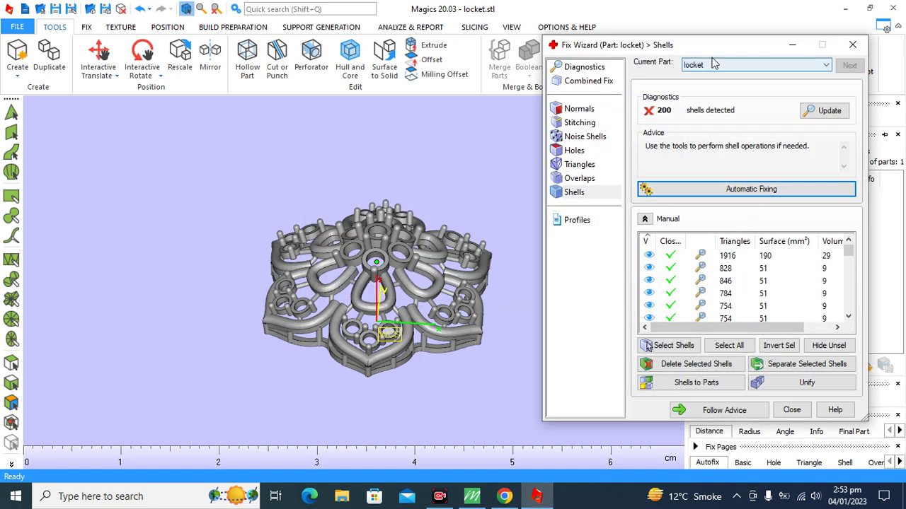
Update the Fix Wizard diagnostics, then select and unify all 200 shells.
left_click_drag(715, 44, 744, 45)
left_click(613, 71)
left_click(613, 71)
left_click(852, 314)
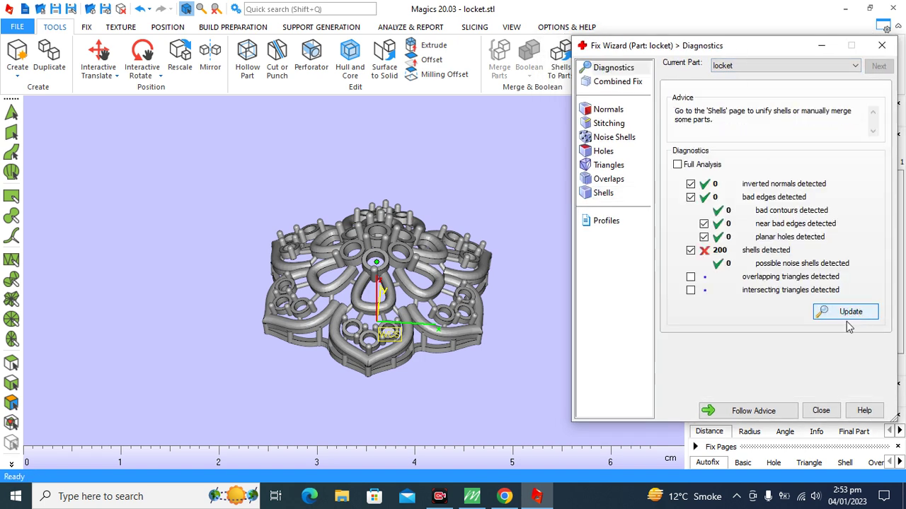
left_click(607, 196)
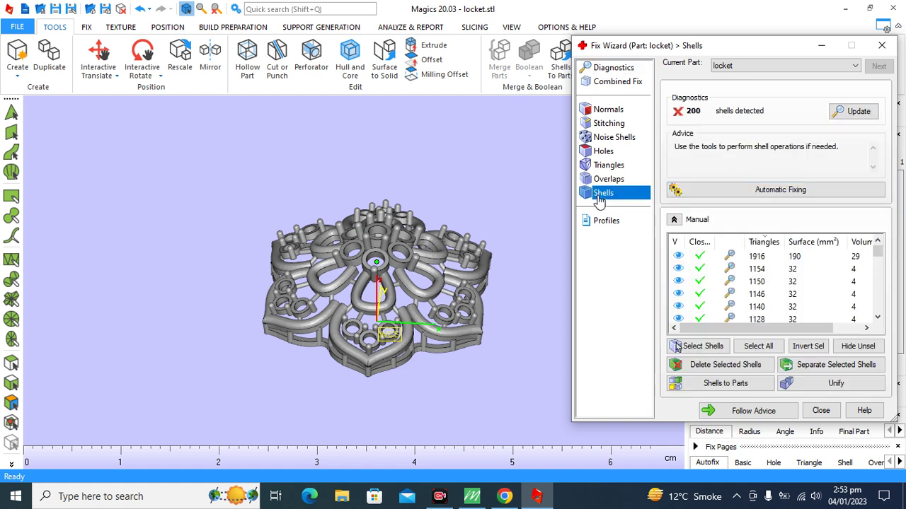
left_click(758, 346)
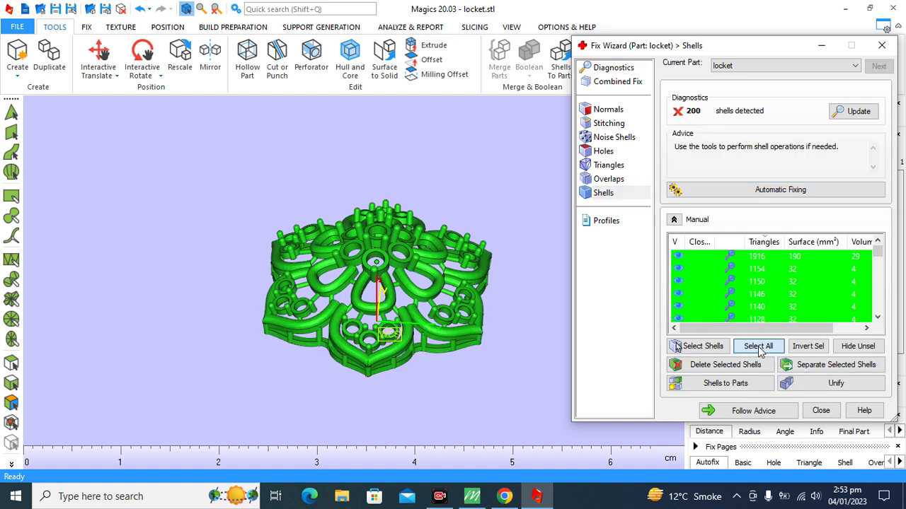
left_click(836, 385)
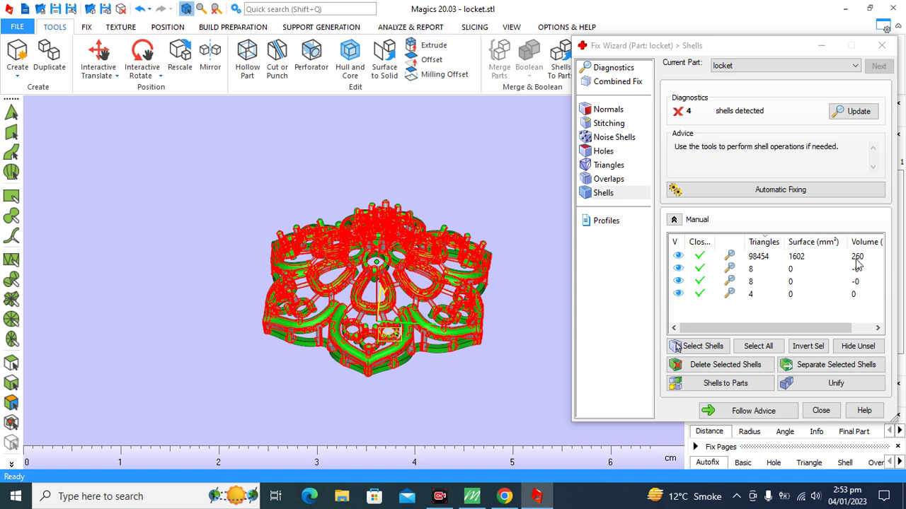
Invert from the main shell to delete the three empty leftover shells, then search Windows for 'cal'.
left_click(754, 260)
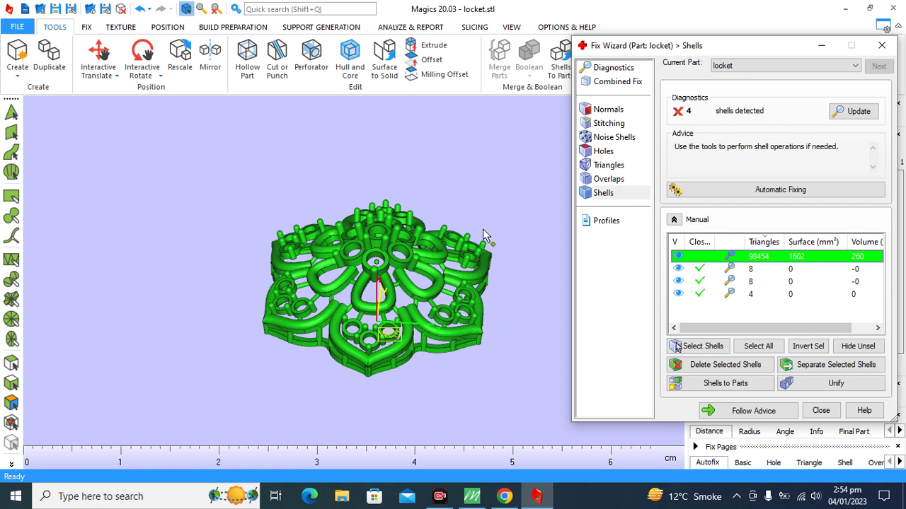
left_click(806, 351)
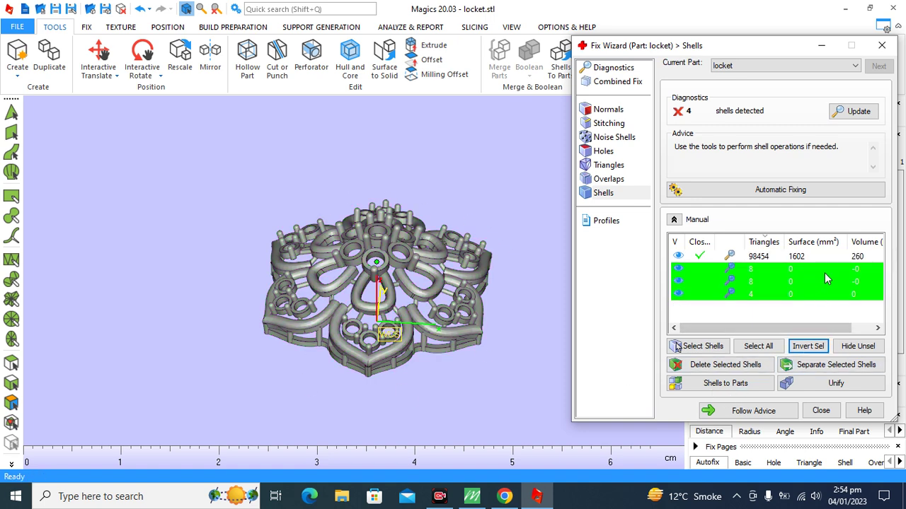
left_click(739, 366)
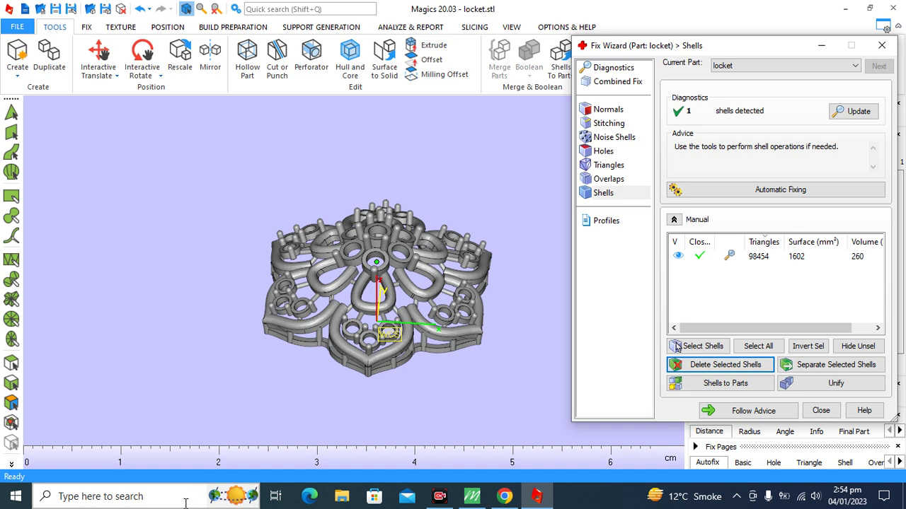
left_click(220, 495)
type("cal")
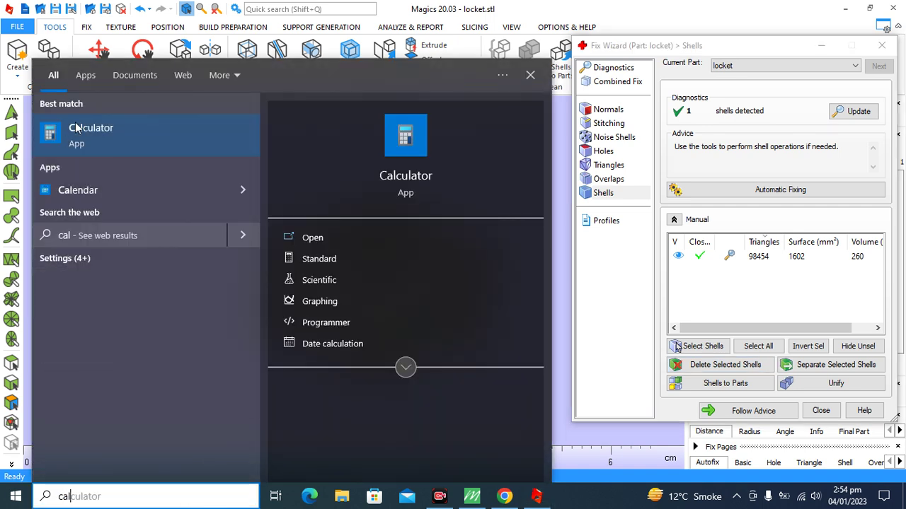
Launch Calculator and compute 0.00125 × 260 = 0.325.
left_click(103, 132)
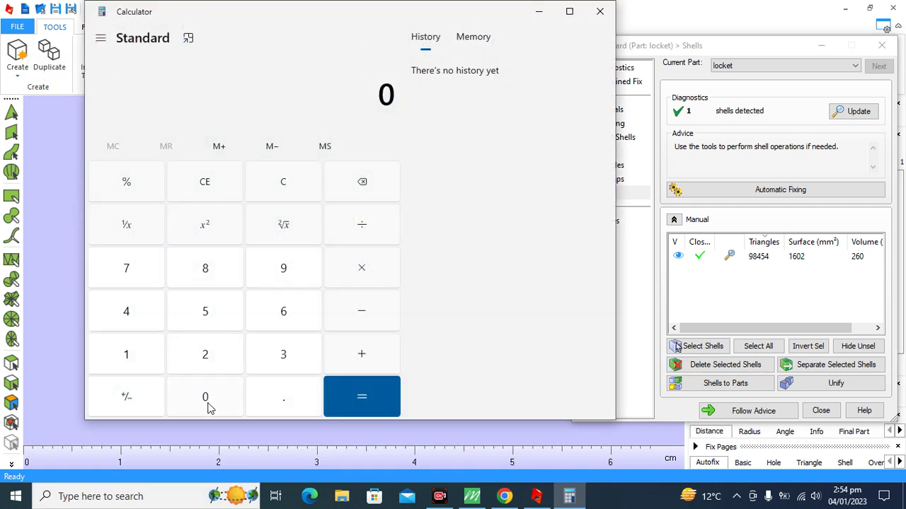
left_click(275, 404)
double_click(219, 402)
left_click(128, 367)
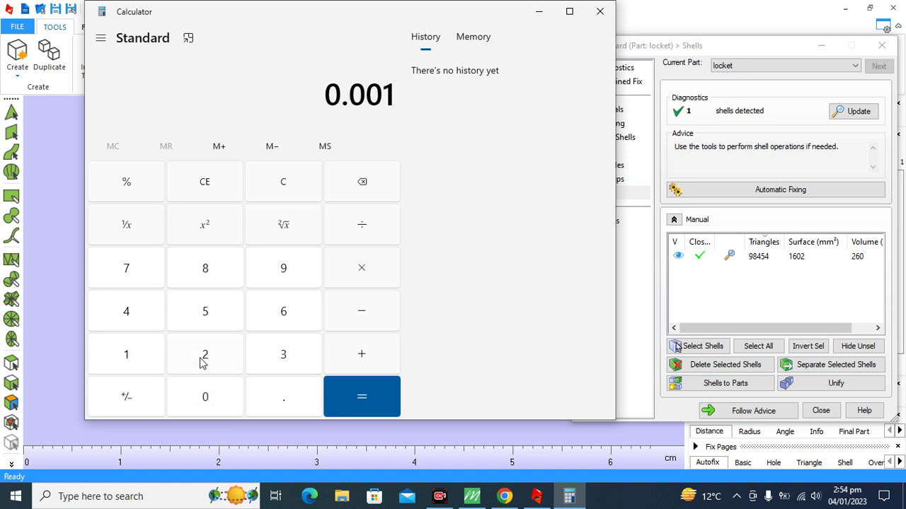
left_click(203, 354)
left_click(205, 313)
left_click(359, 280)
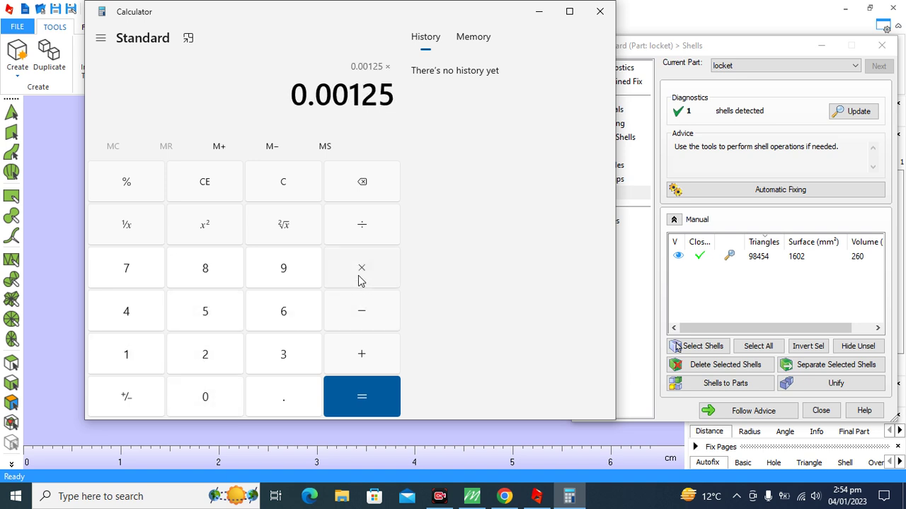
left_click(203, 353)
left_click(283, 316)
left_click(218, 399)
left_click(351, 400)
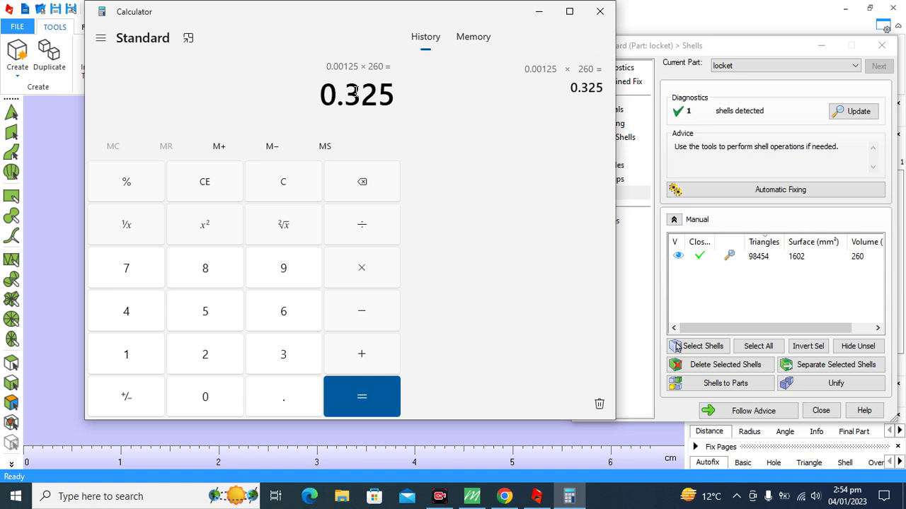
Multiply 0.325 by 14 to get 4.55.
left_click(359, 278)
left_click(140, 358)
left_click(129, 318)
left_click(339, 414)
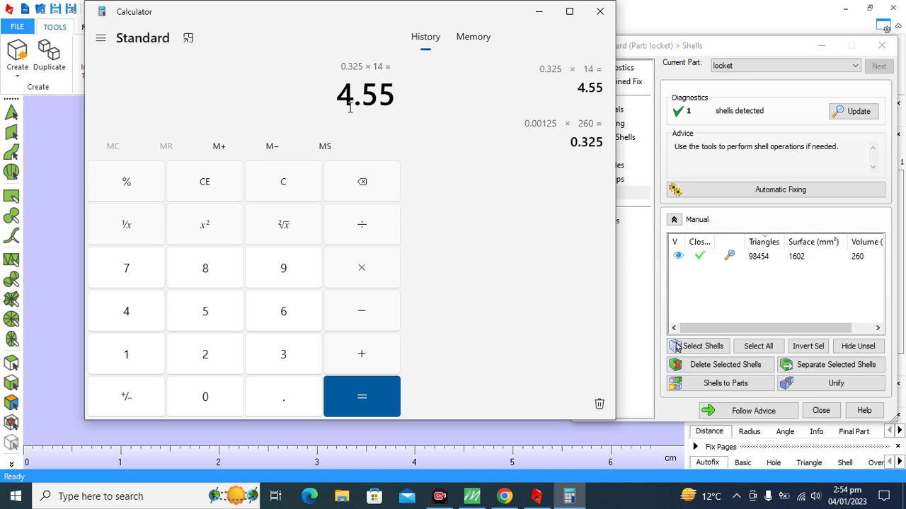
Clear and verify the weight with 0.0175 × 260 = 4.55.
left_click(283, 182)
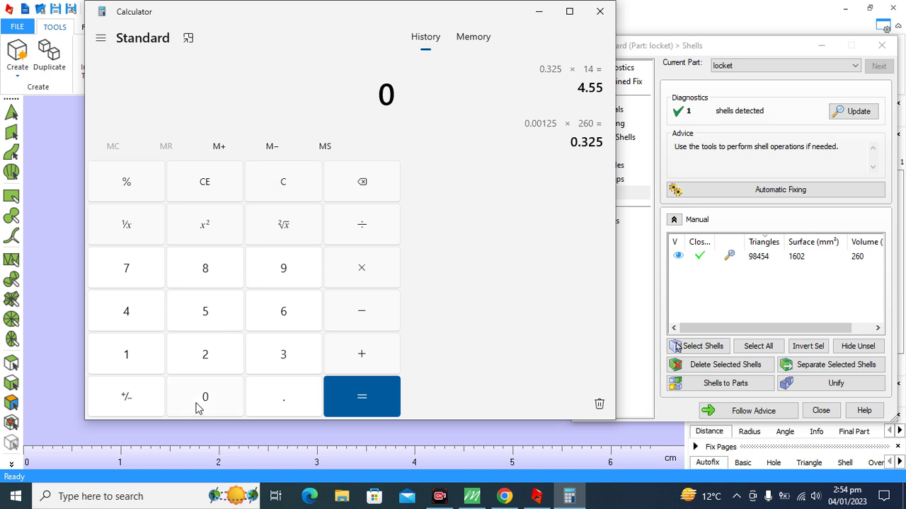
left_click(278, 401)
left_click(212, 400)
left_click(130, 357)
left_click(124, 269)
left_click(204, 315)
left_click(368, 273)
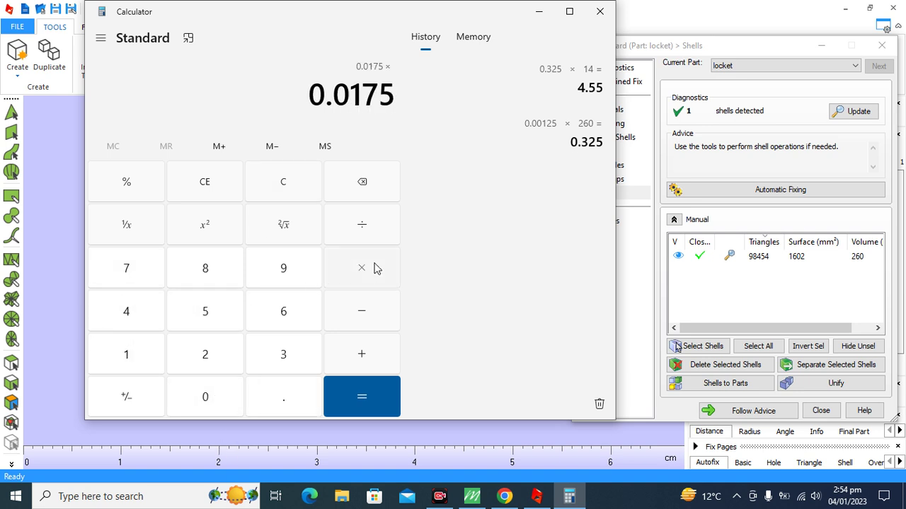
left_click(195, 354)
left_click(283, 312)
left_click(216, 398)
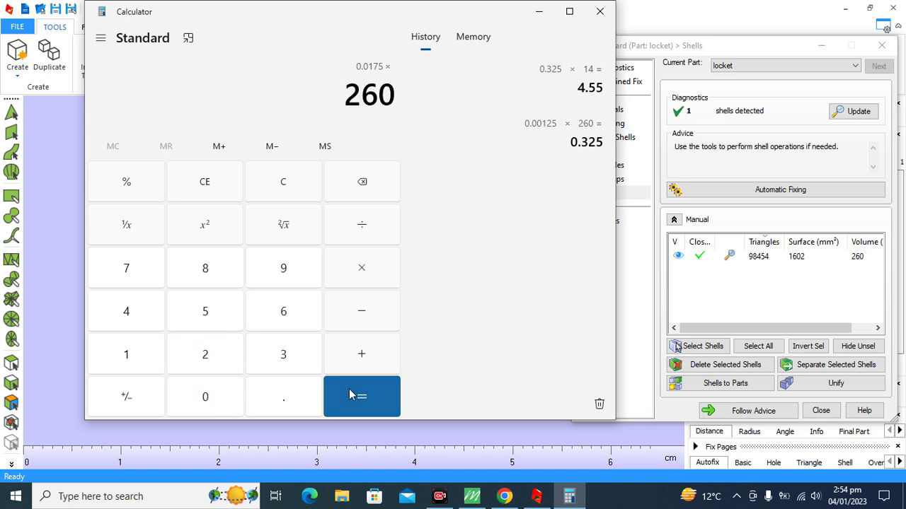
left_click(352, 396)
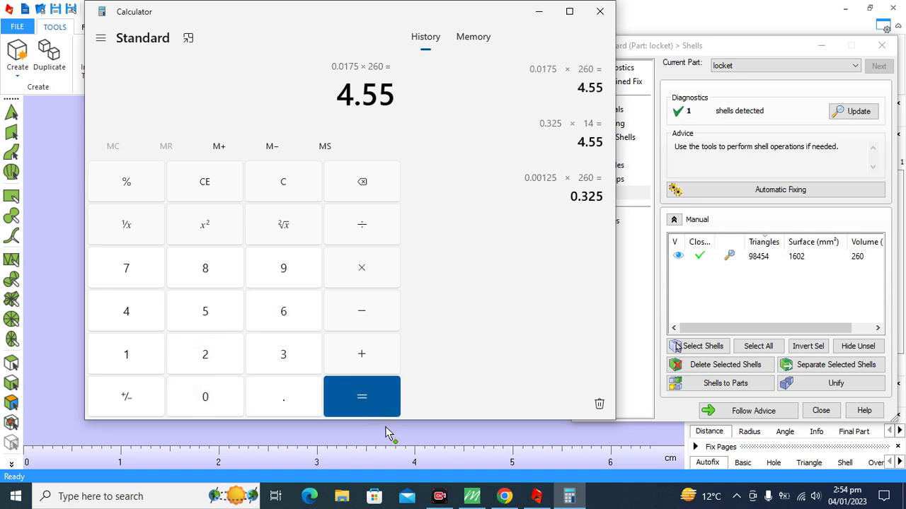
Minimise Calculator and close the Fix Wizard in Magics.
left_click(283, 192)
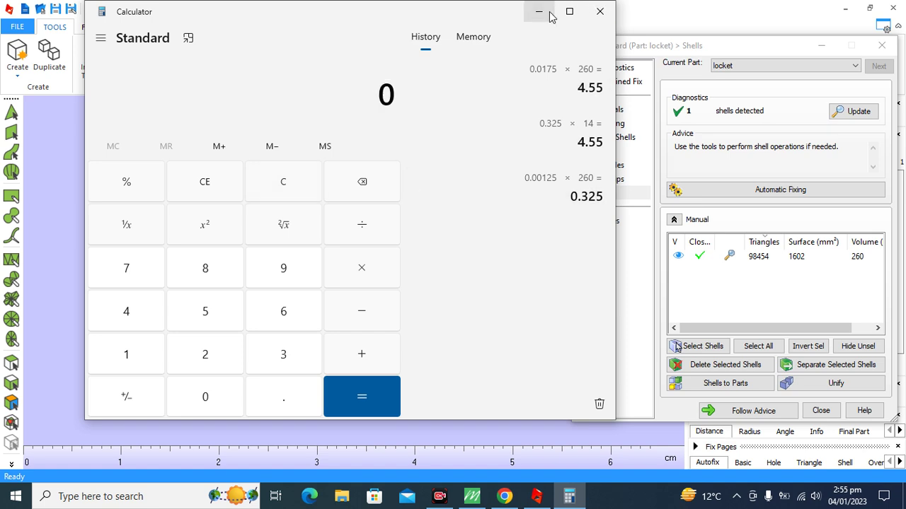
left_click(545, 13)
left_click(882, 45)
mouse_move(422, 273)
left_mouse_down()
mouse_move(437, 306)
mouse_move(453, 303)
left_mouse_up()
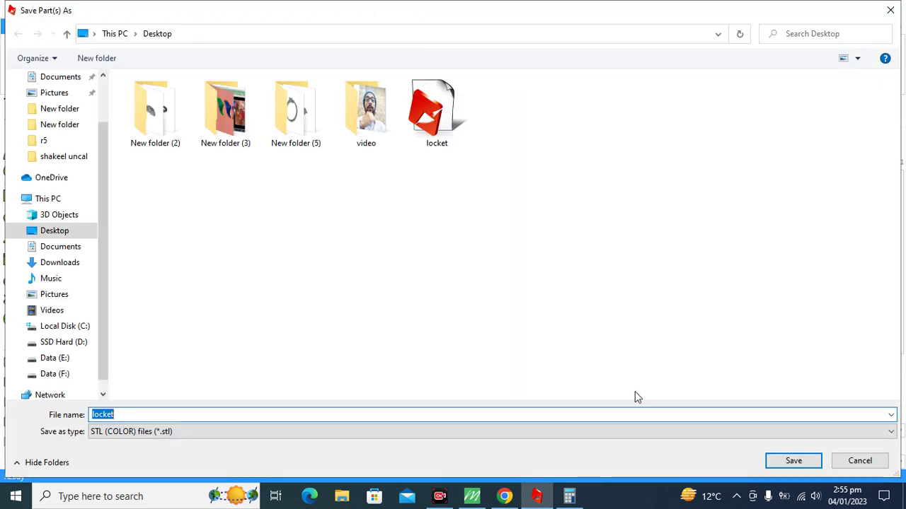
Save the part over Desktop locket.stl, then quit Magics answering No to saving.
key("Return")
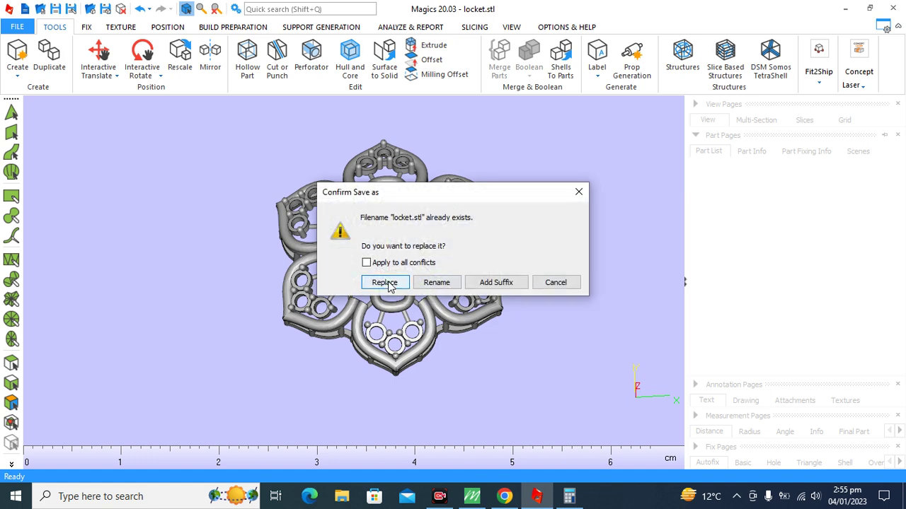
left_click(386, 283)
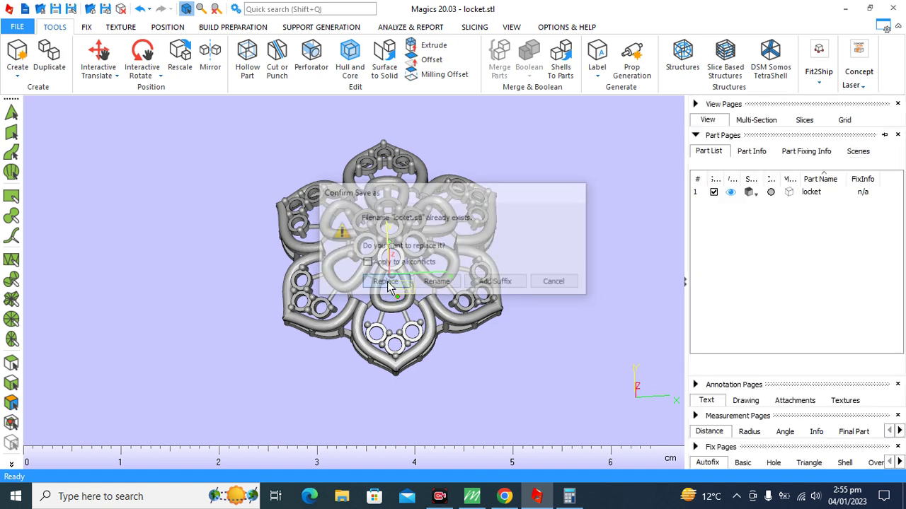
left_click(893, 9)
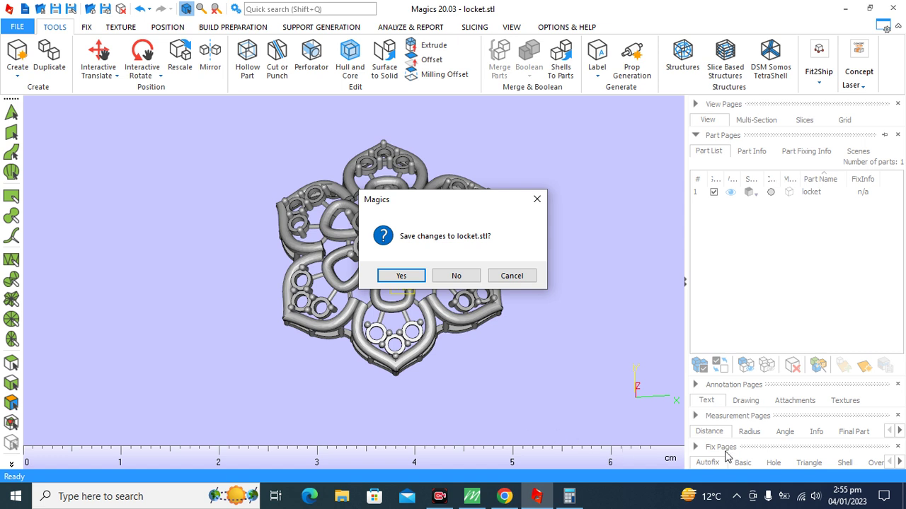
left_click(456, 277)
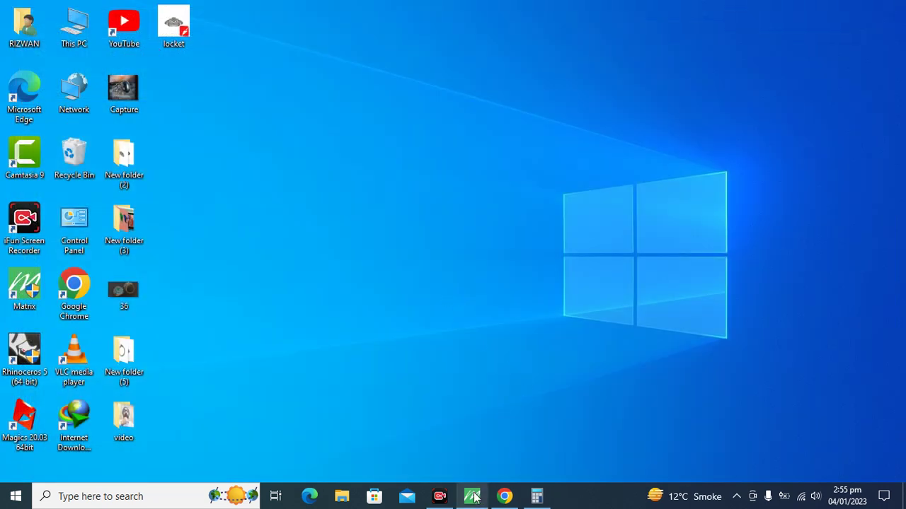
Restore Matrix, hide the grid with F7, and select then deselect the whole pendant.
left_click(474, 497)
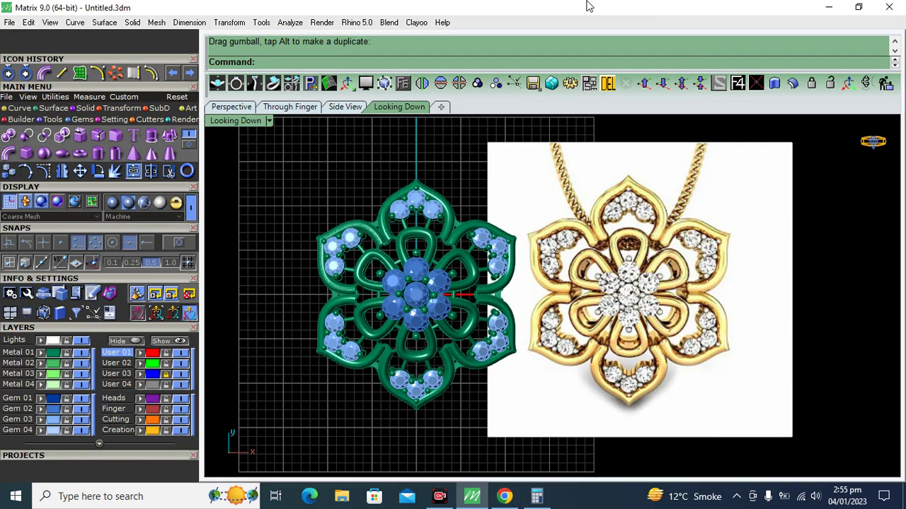
key("F7")
right_click_drag(509, 324, 498, 311)
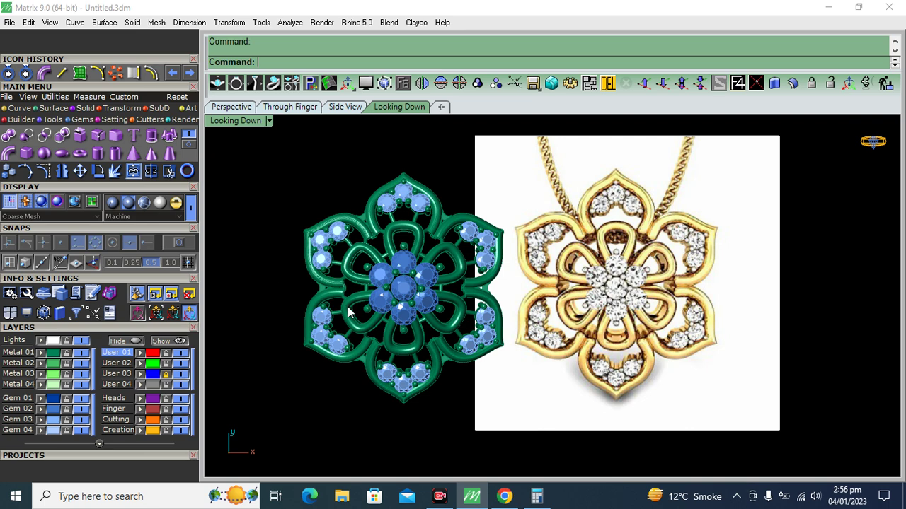
key("ctrl+a")
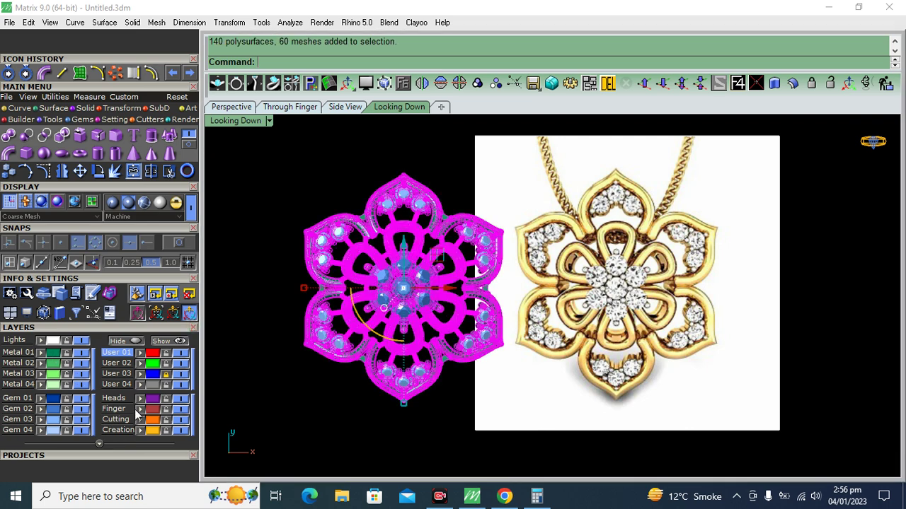
left_click(349, 395)
right_click_drag(350, 395, 358, 397)
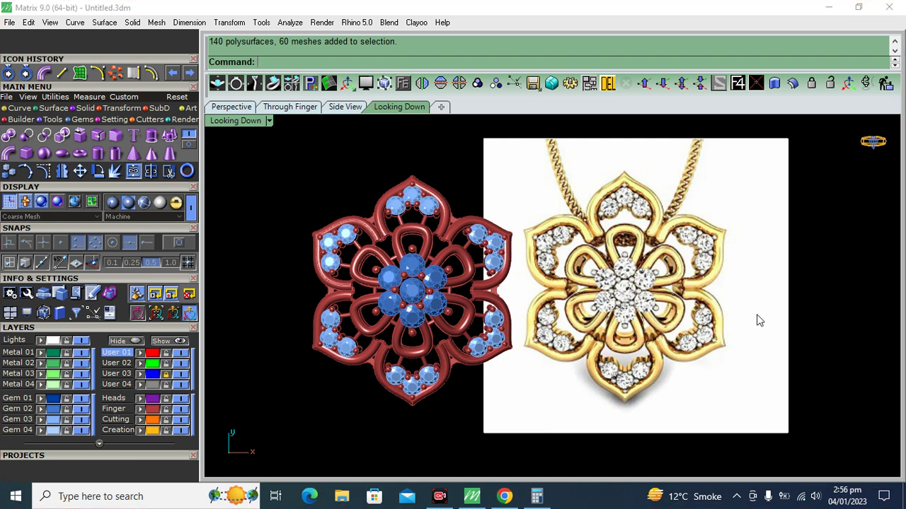
Nudge the reference photo slightly right with the gumball X arrow.
left_click(728, 339)
left_click_drag(685, 285, 694, 285)
left_click(832, 382)
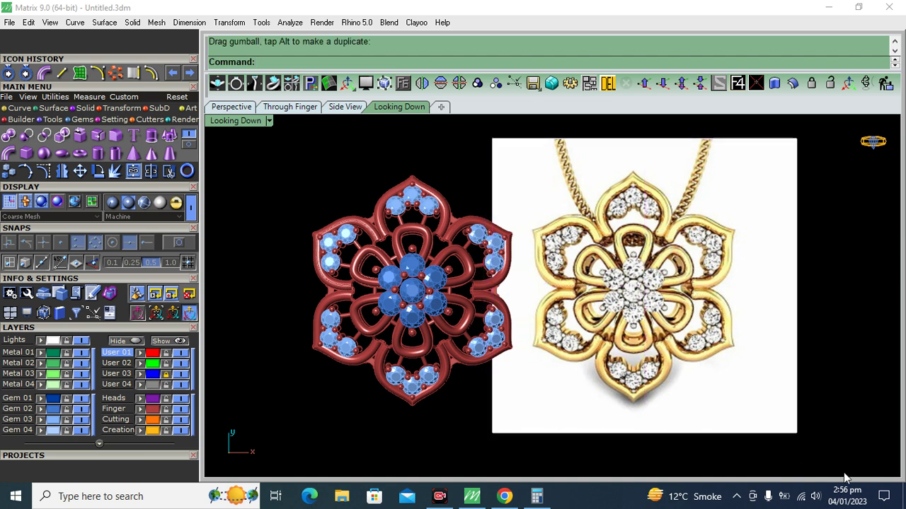